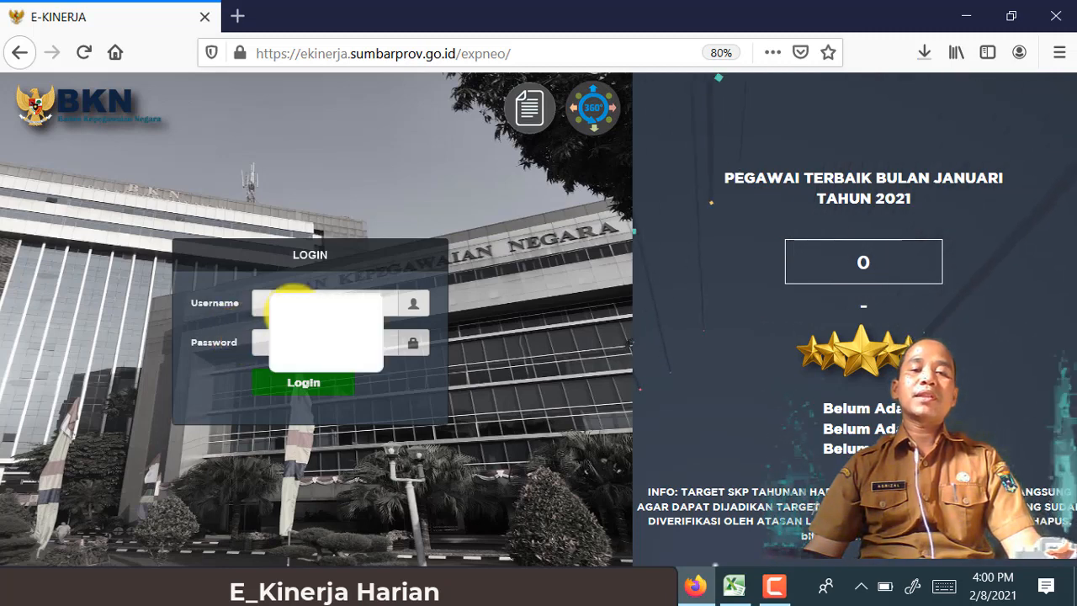
Log in with the stored username, copying it into the password field, and decline saving the login in the browser.
{"action": "left_click", "coordinate": [295, 302]}
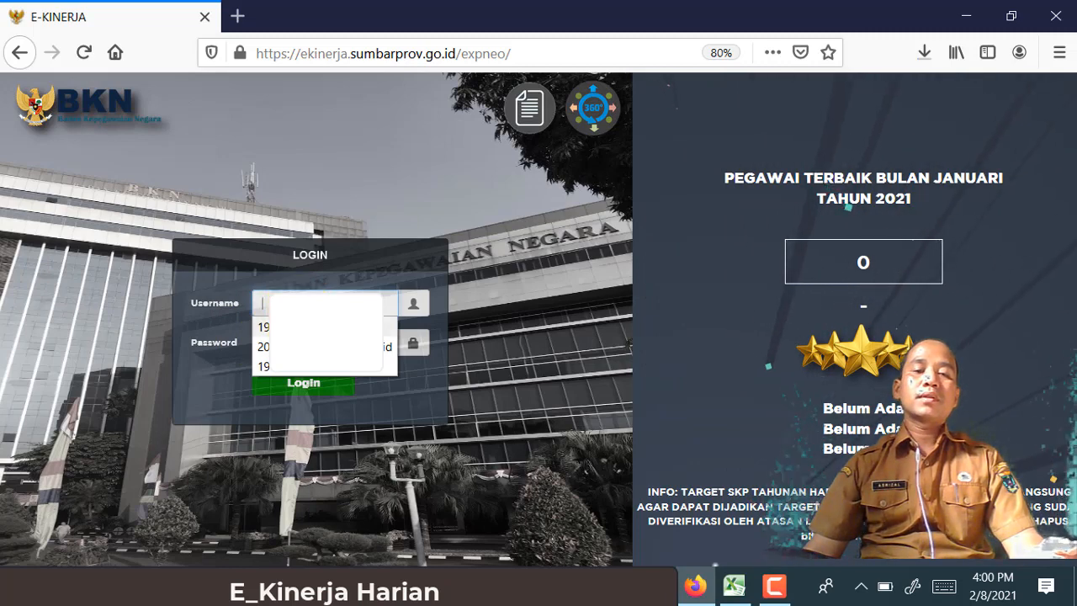
{"action": "left_click", "coordinate": [295, 327]}
{"action": "left_click_drag", "start_coordinate": [259, 299], "coordinate": [384, 297]}
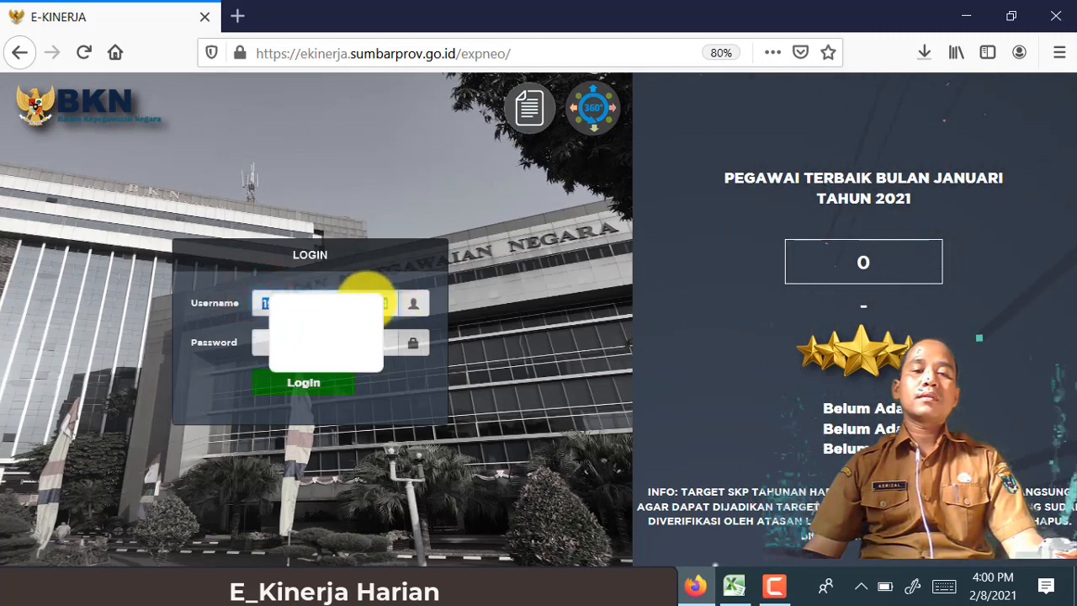
{"action": "right_click", "coordinate": [387, 303]}
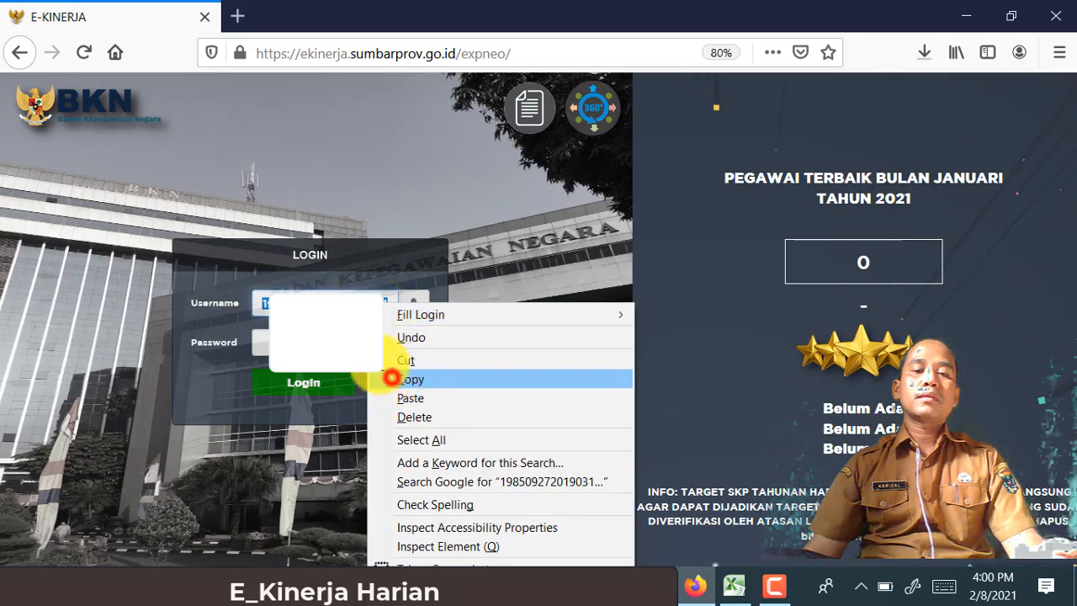
{"action": "left_click", "coordinate": [390, 379]}
{"action": "right_click", "coordinate": [349, 346]}
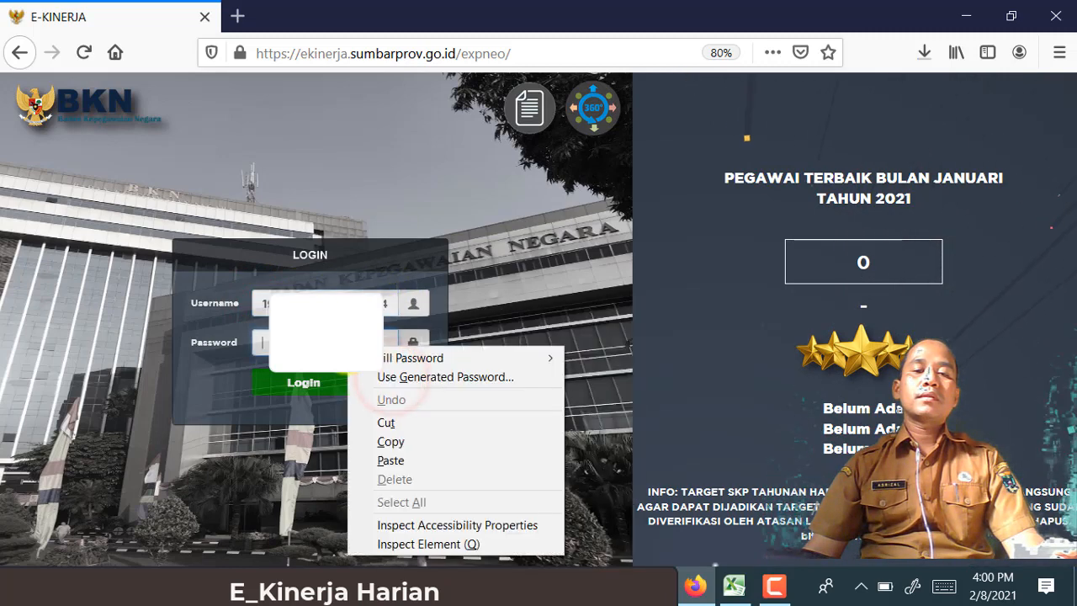
{"action": "left_click", "coordinate": [400, 462]}
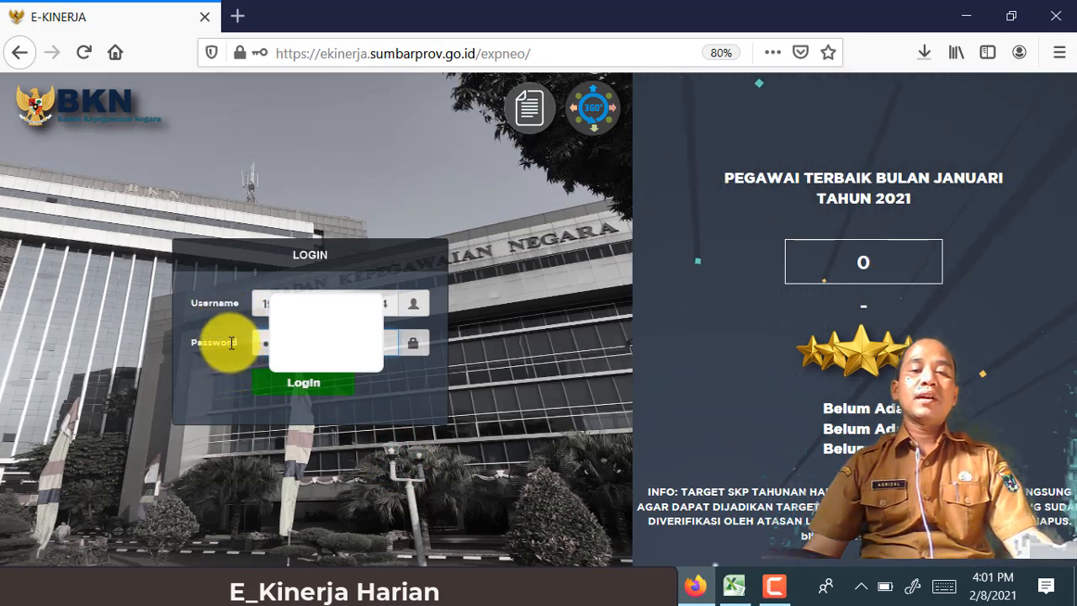
{"action": "left_click", "coordinate": [343, 389]}
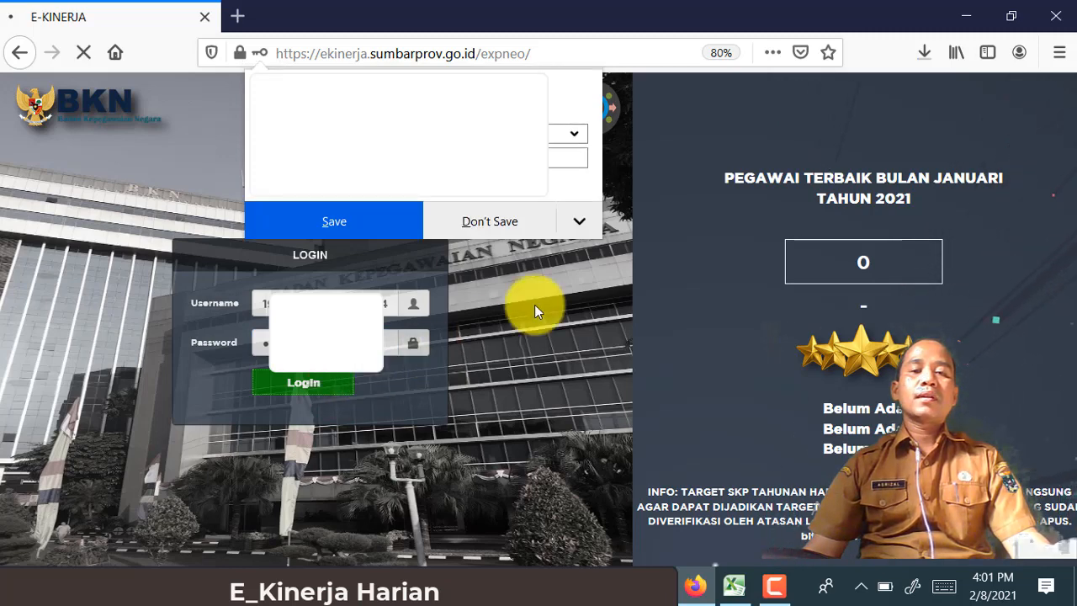
{"action": "left_click", "coordinate": [529, 226]}
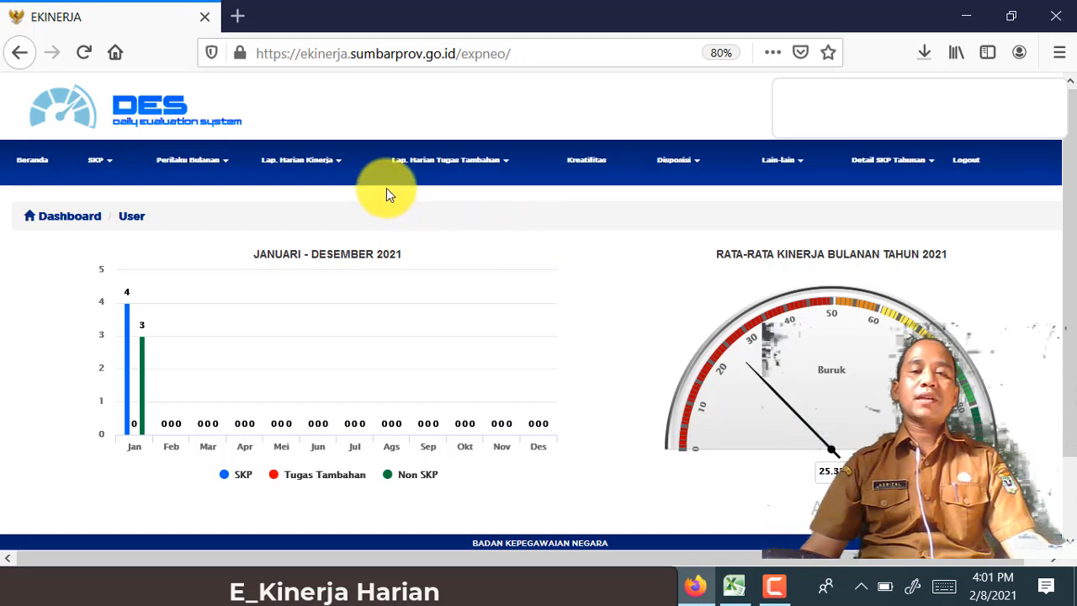
Open the Lap. Harian Kinerja SKP page and set the period month to FEBRUARI.
{"action": "left_click", "coordinate": [341, 166]}
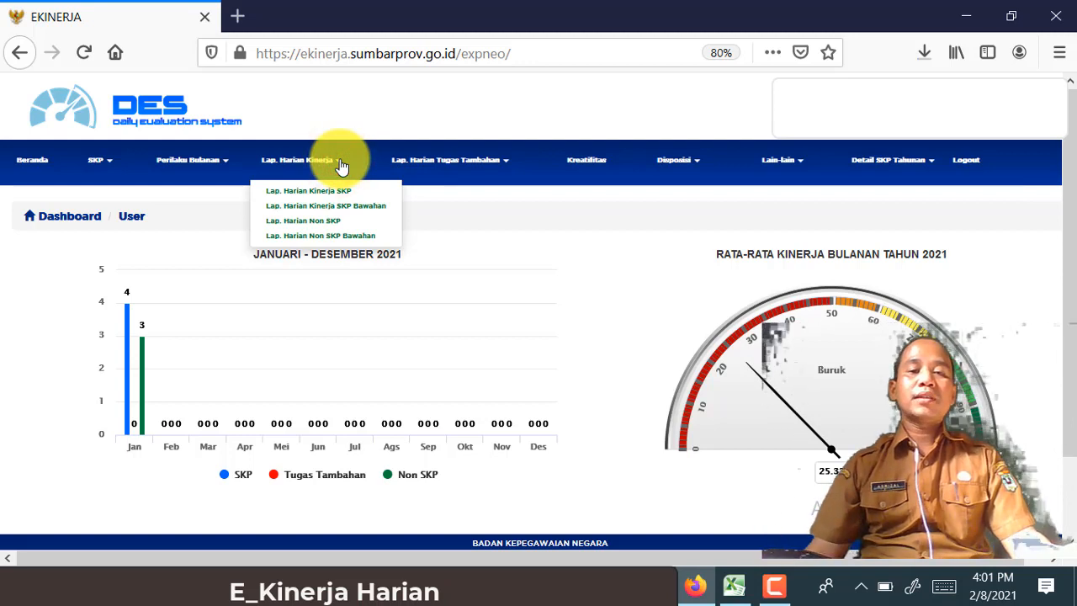
{"action": "left_click", "coordinate": [371, 192]}
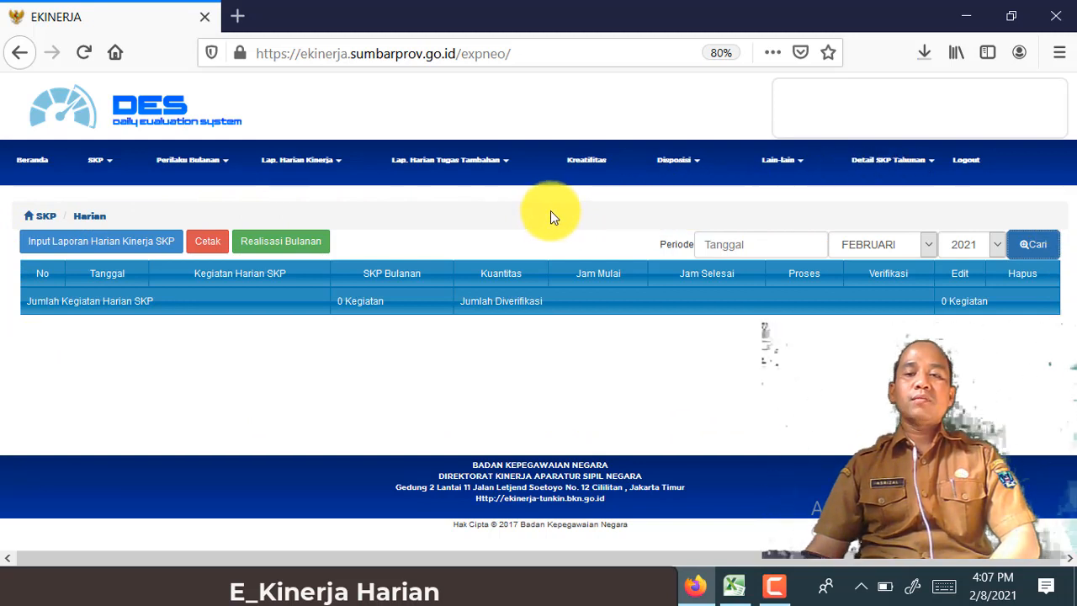
{"action": "left_click", "coordinate": [929, 244]}
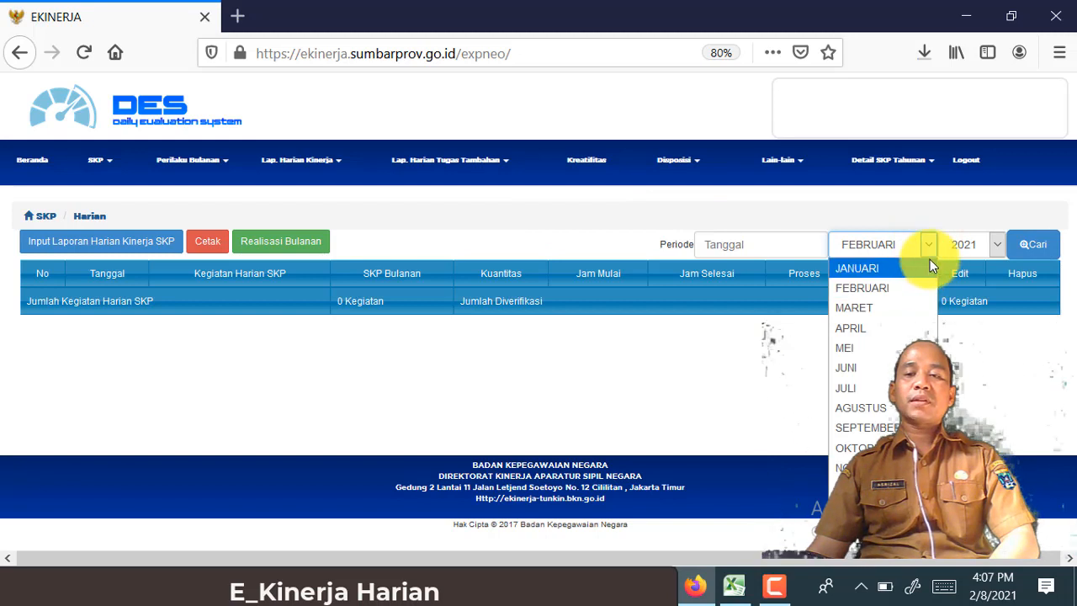
{"action": "left_click", "coordinate": [930, 243]}
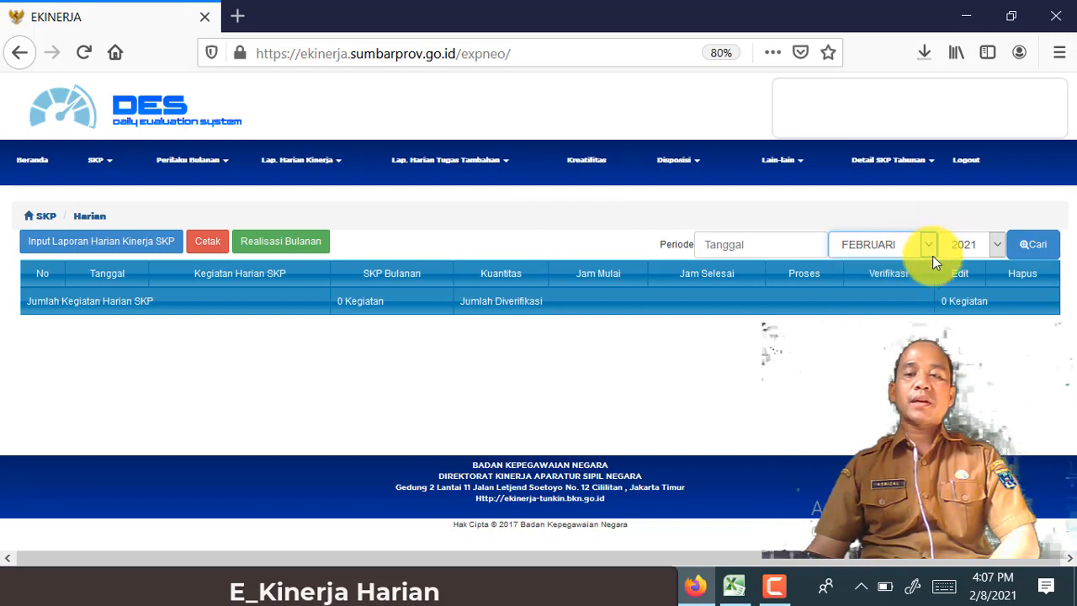
{"action": "left_click", "coordinate": [928, 247]}
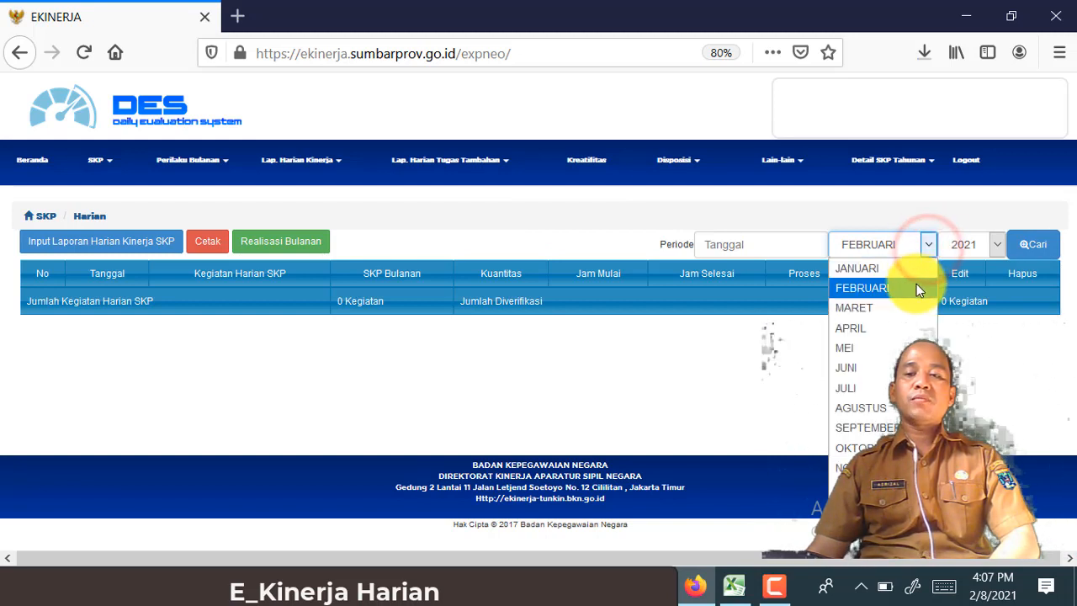
{"action": "left_click", "coordinate": [916, 286]}
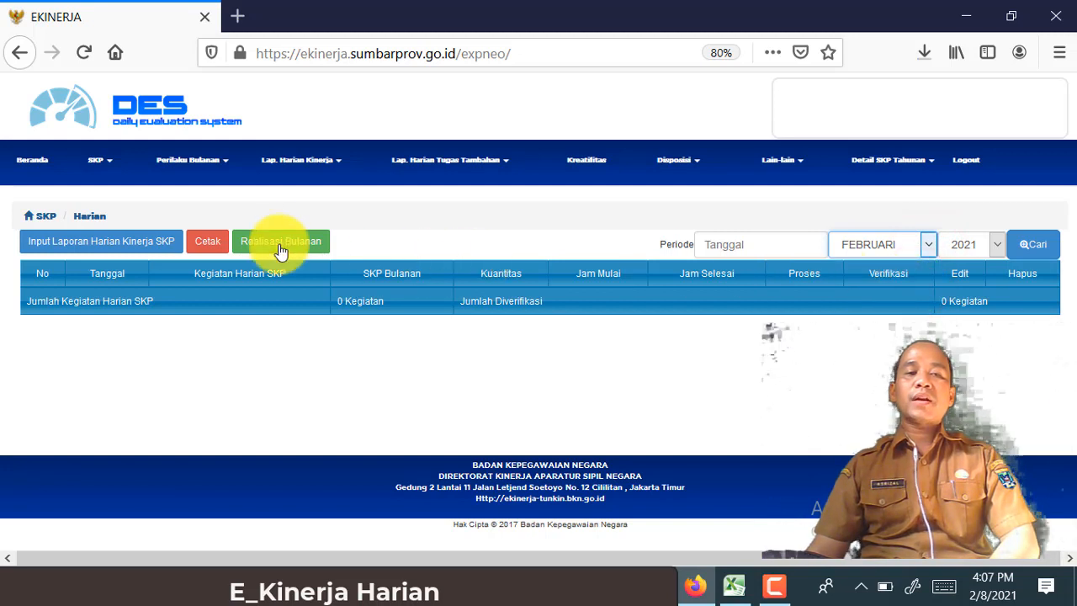
Start a new daily SKP performance report entry and set its date to 2021-02-01.
{"action": "left_click", "coordinate": [174, 250]}
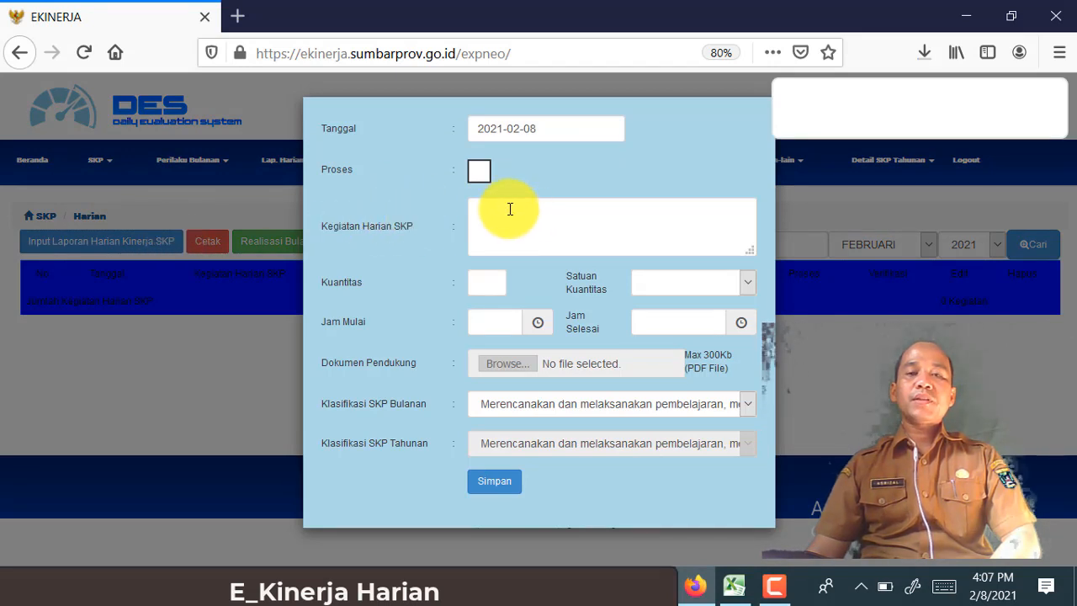
{"action": "left_click", "coordinate": [566, 128]}
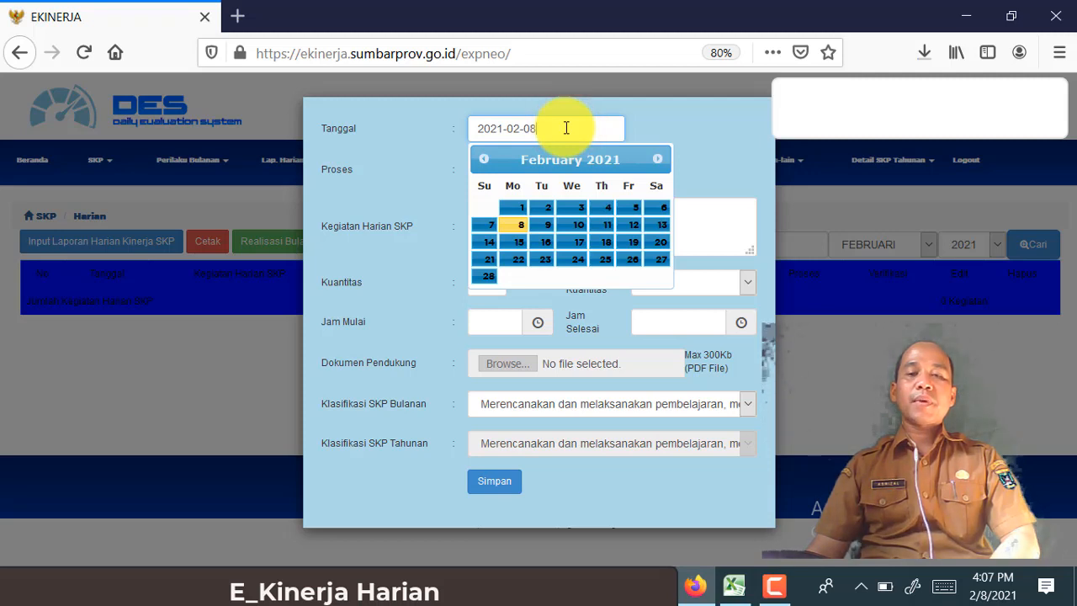
{"action": "left_click", "coordinate": [508, 211]}
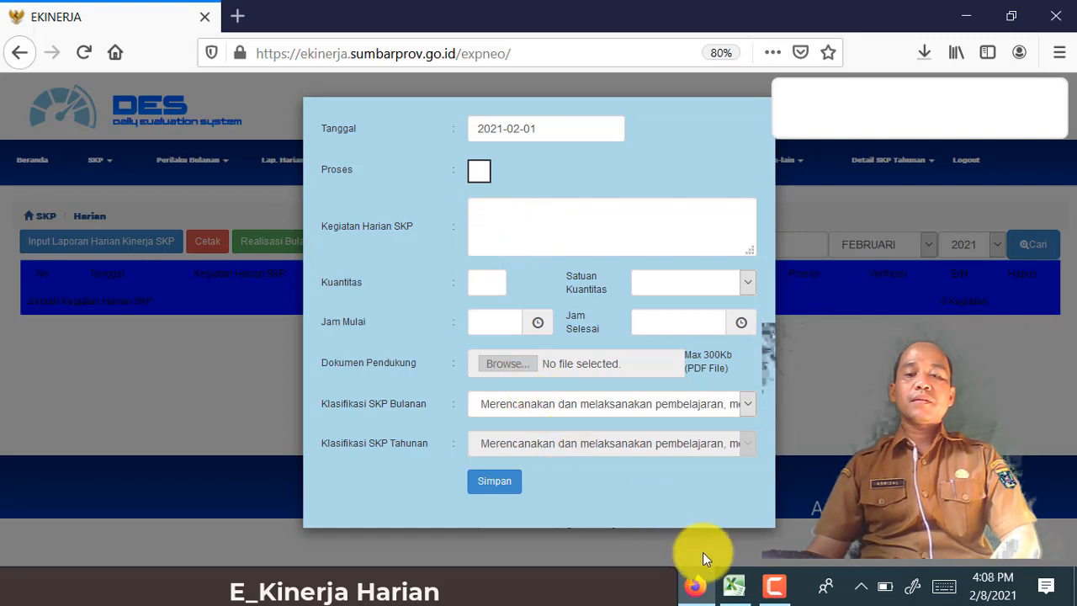
Switch to the Excel daily SKP report and examine the February 2021 entries, especially the day and date of Monday 1 February.
{"action": "left_click", "coordinate": [733, 589]}
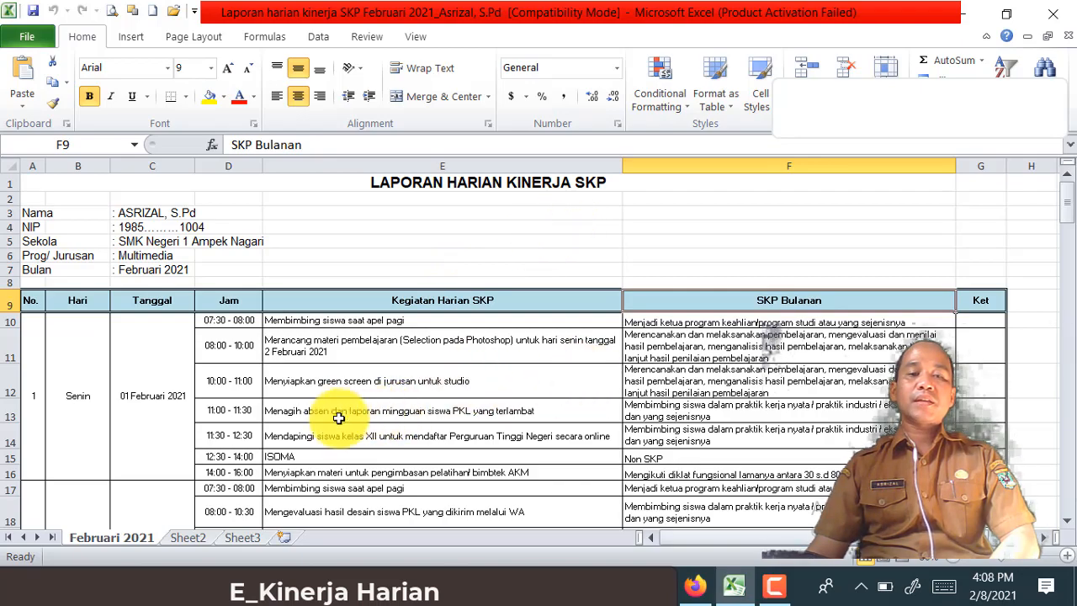
{"action": "scroll", "coordinate": [348, 455], "scroll_direction": "down", "scroll_amount": 7}
{"action": "scroll", "coordinate": [348, 458], "scroll_direction": "down", "scroll_amount": 6}
{"action": "scroll", "coordinate": [348, 458], "scroll_direction": "down", "scroll_amount": 3}
{"action": "scroll", "coordinate": [350, 458], "scroll_direction": "up", "scroll_amount": 14}
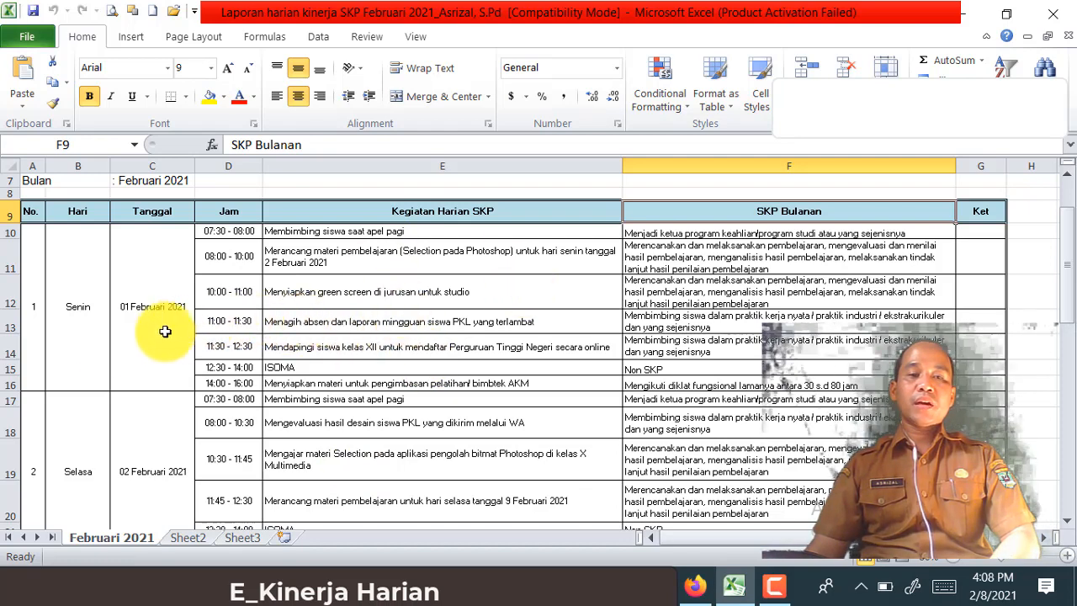
{"action": "left_click", "coordinate": [95, 346]}
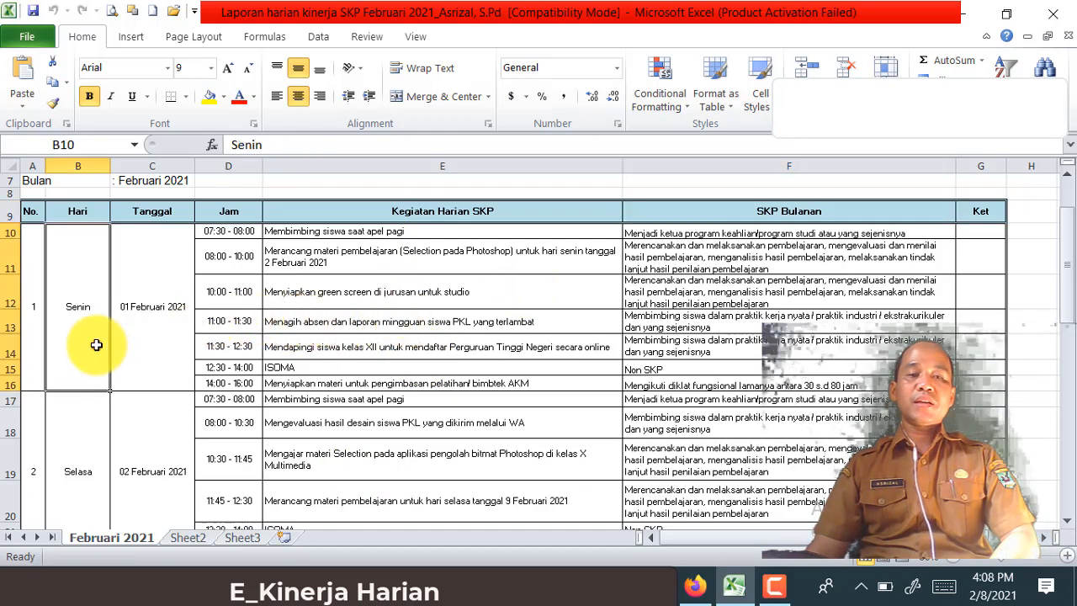
{"action": "left_click", "coordinate": [164, 346]}
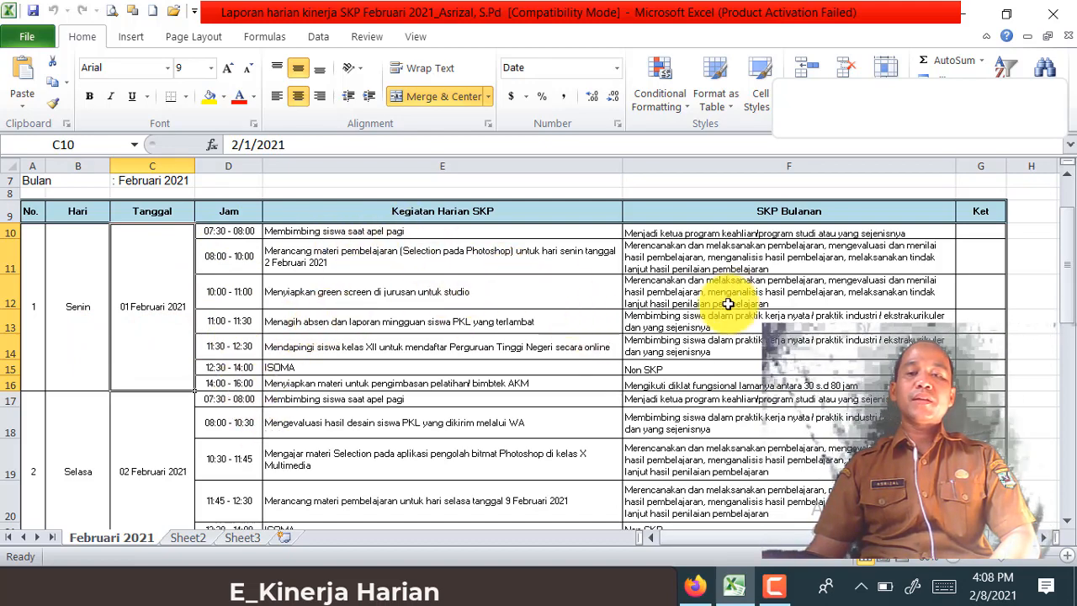
{"action": "scroll", "coordinate": [711, 312], "scroll_direction": "up", "scroll_amount": 2}
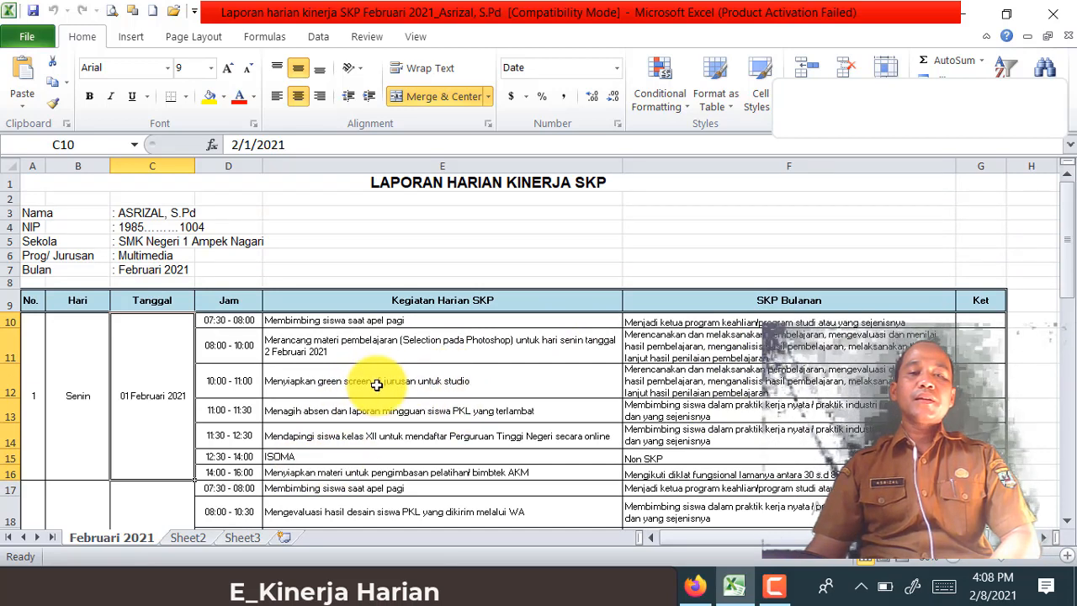
Copy the activity text "Membimbing siswa saat apel pagi" from cell E10 into Kegiatan Harian SKP on the Firefox entry form.
{"action": "left_click", "coordinate": [408, 320]}
{"action": "left_click_drag", "start_coordinate": [446, 146], "coordinate": [220, 145]}
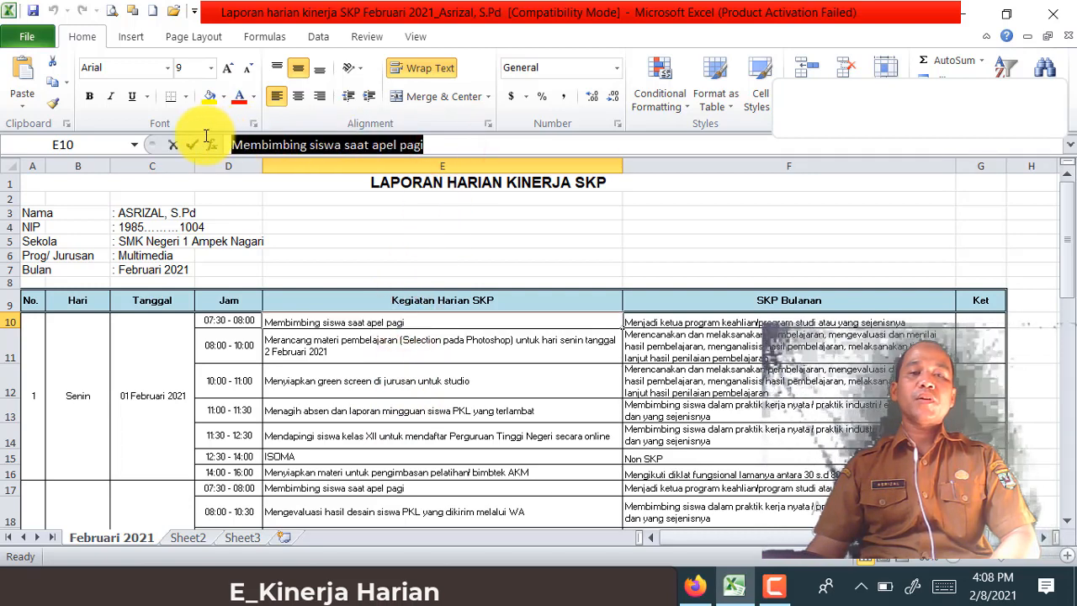
{"action": "right_click", "coordinate": [255, 145]}
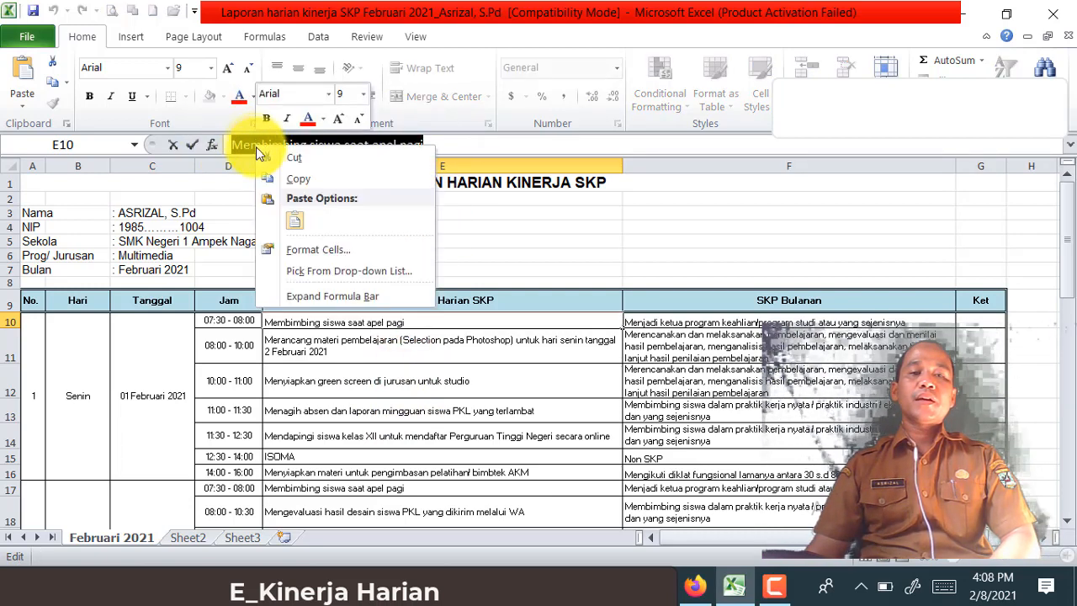
{"action": "left_click", "coordinate": [294, 180]}
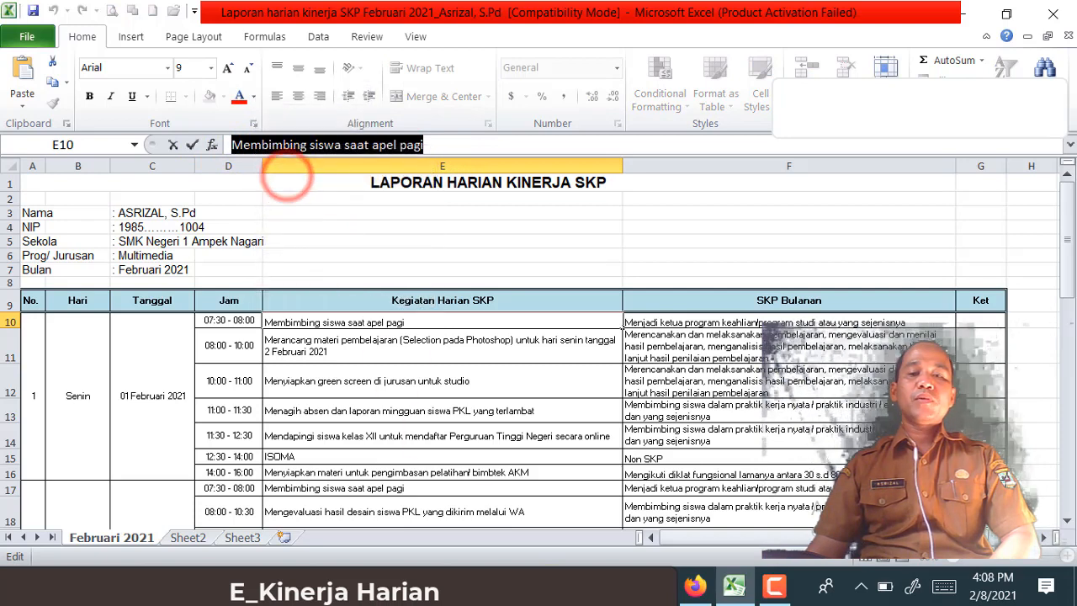
{"action": "left_click", "coordinate": [697, 589]}
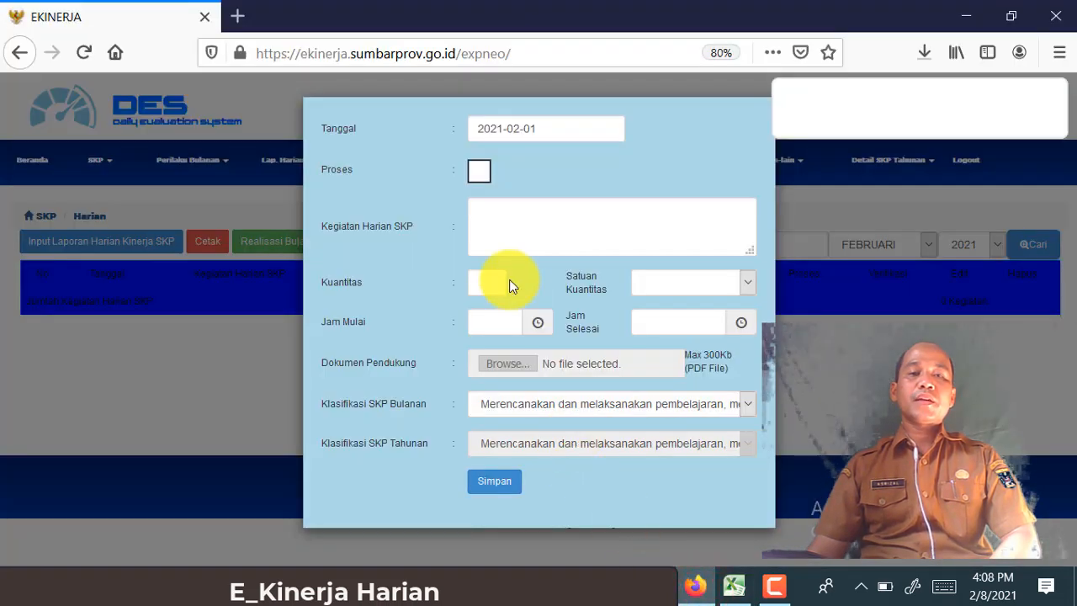
{"action": "right_click", "coordinate": [514, 222]}
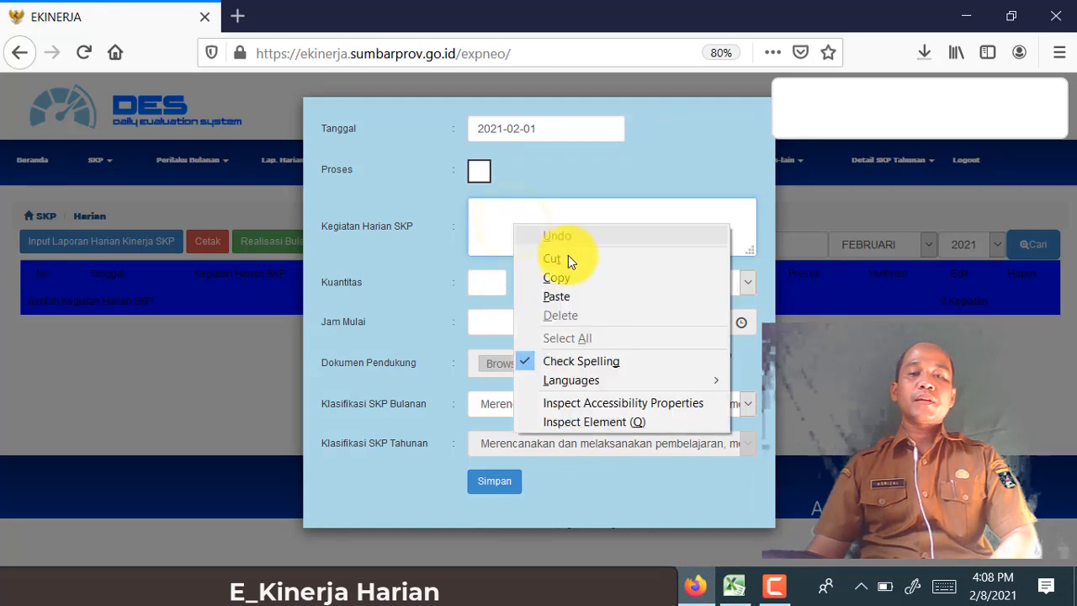
{"action": "left_click", "coordinate": [559, 297]}
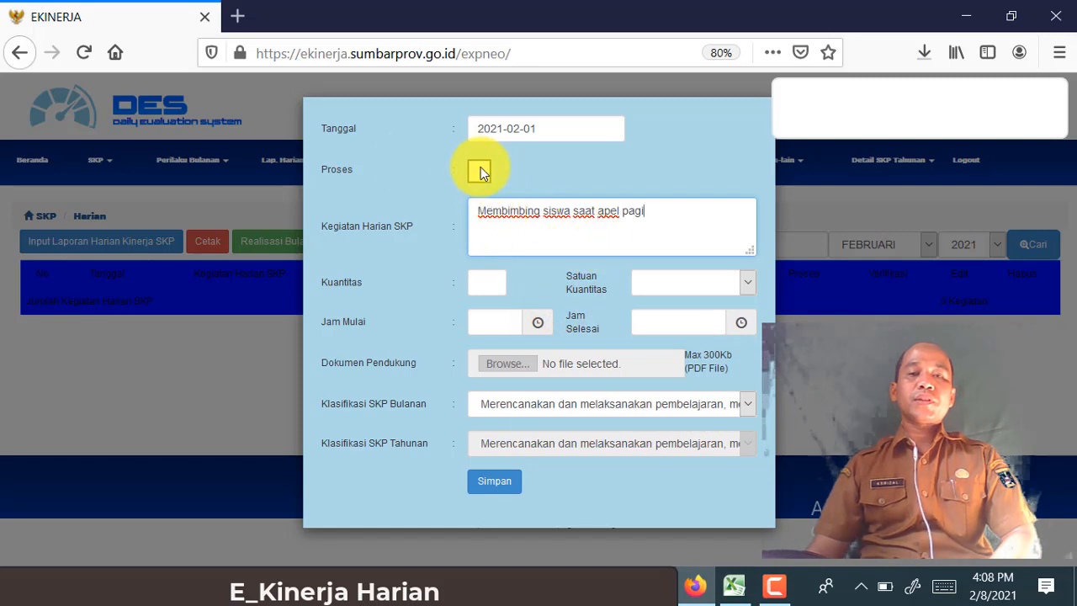
Set the entry's Kuantitas to 1 and its Satuan Kuantitas to Kegiatan.
{"action": "left_click", "coordinate": [491, 287]}
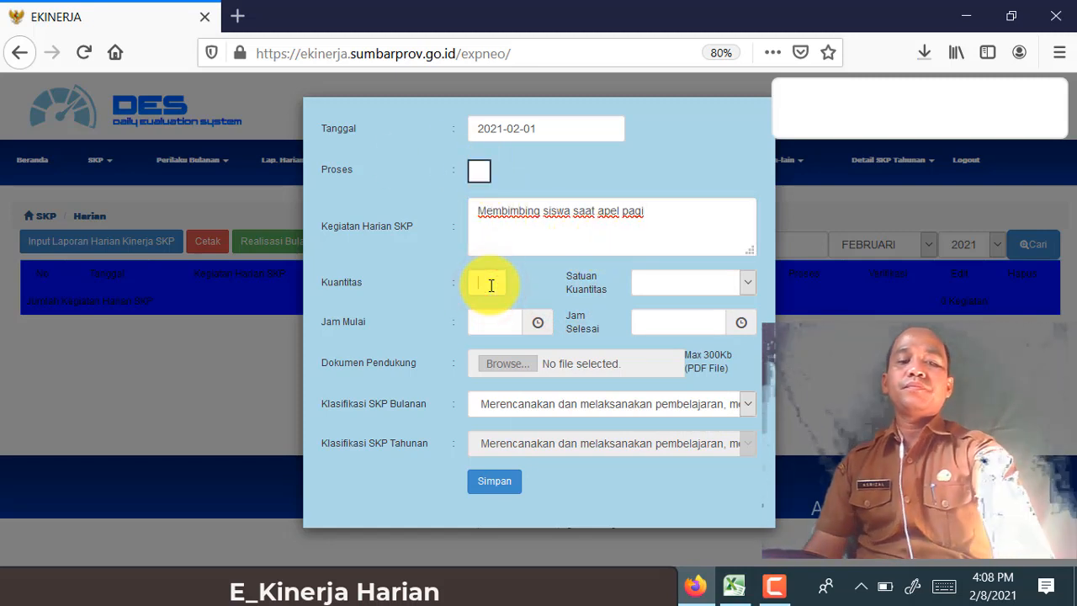
{"action": "type", "text": "1"}
{"action": "left_click", "coordinate": [529, 306]}
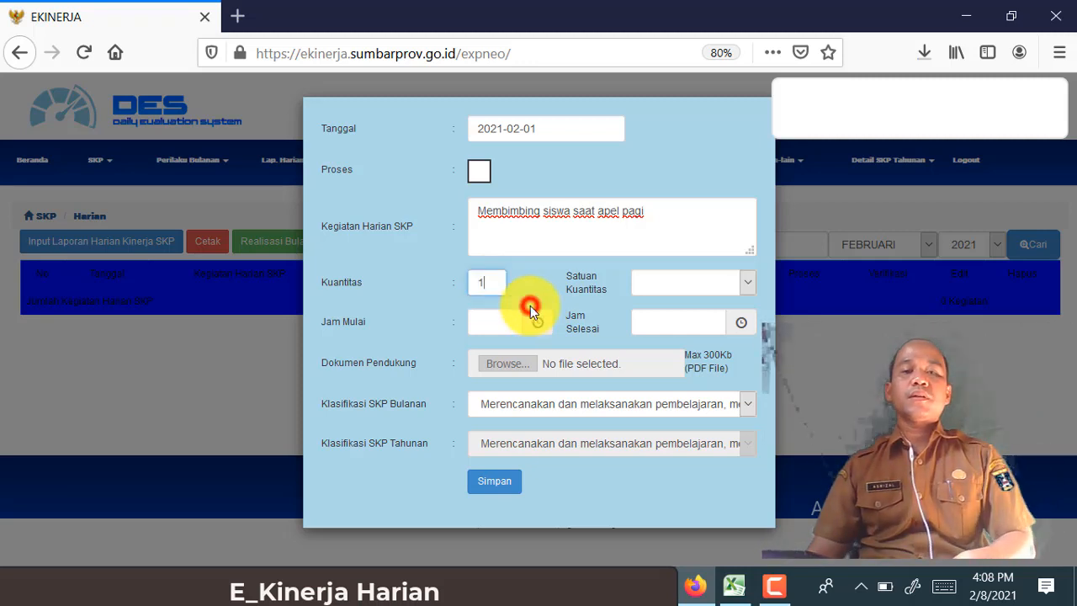
{"action": "left_click", "coordinate": [748, 284]}
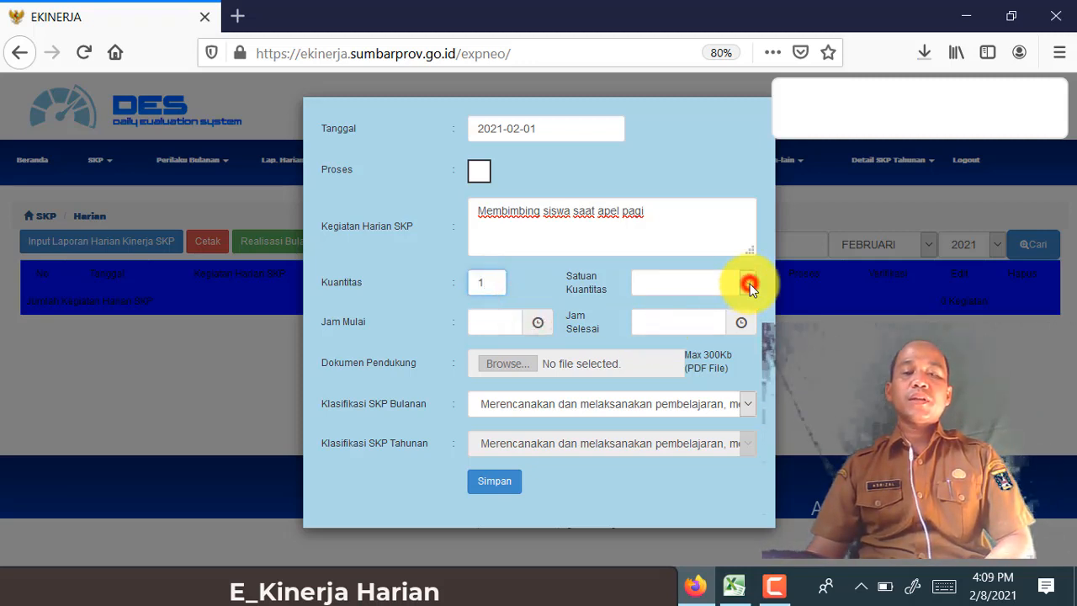
{"action": "scroll", "coordinate": [760, 483], "scroll_direction": "down", "scroll_amount": 5}
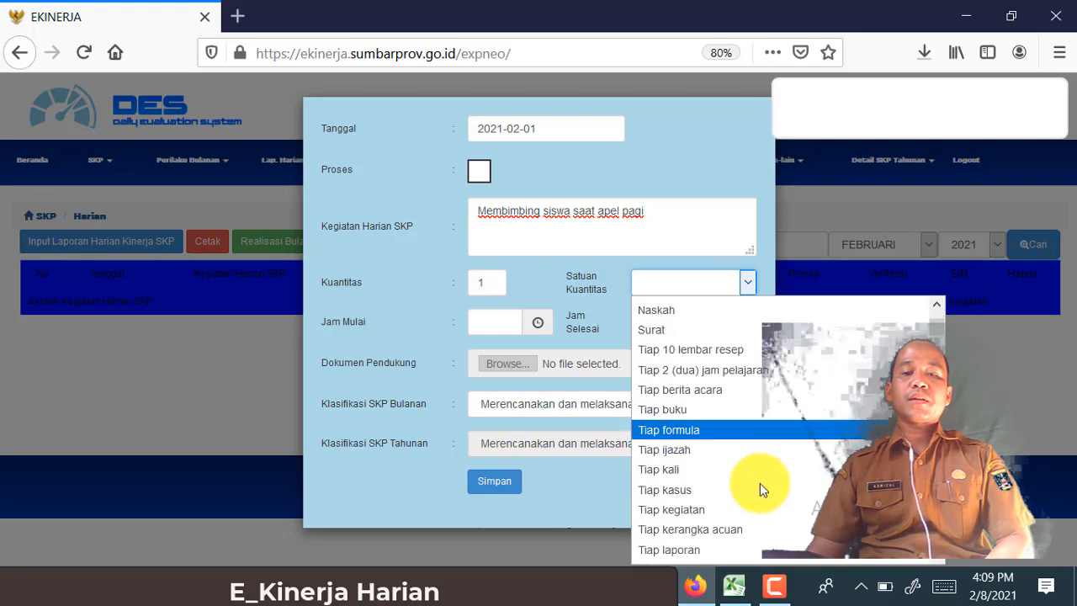
{"action": "scroll", "coordinate": [761, 490], "scroll_direction": "down", "scroll_amount": 15}
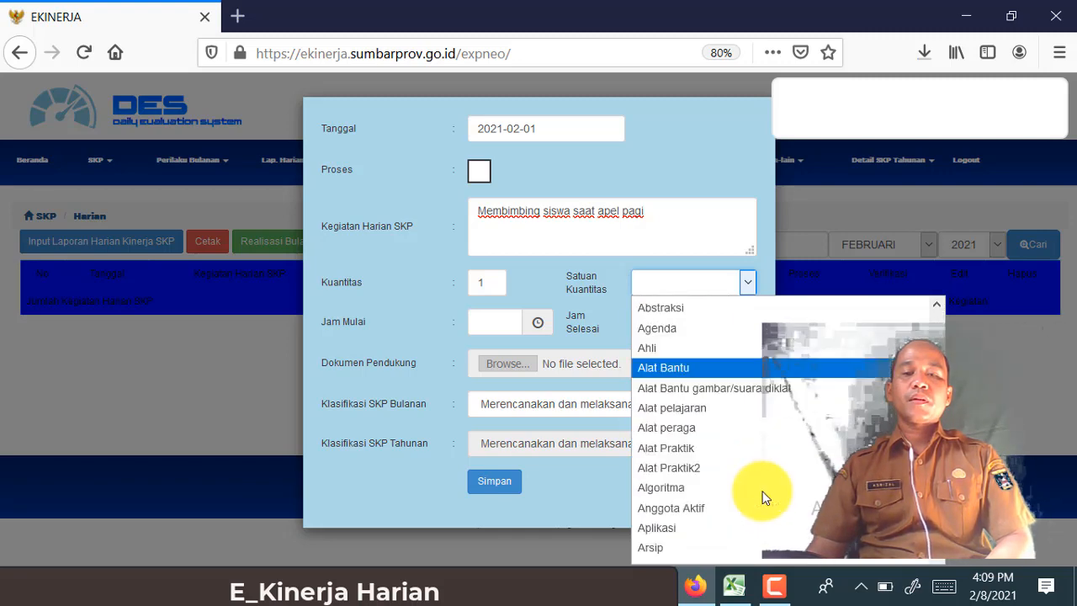
{"action": "scroll", "coordinate": [766, 493], "scroll_direction": "down", "scroll_amount": 15}
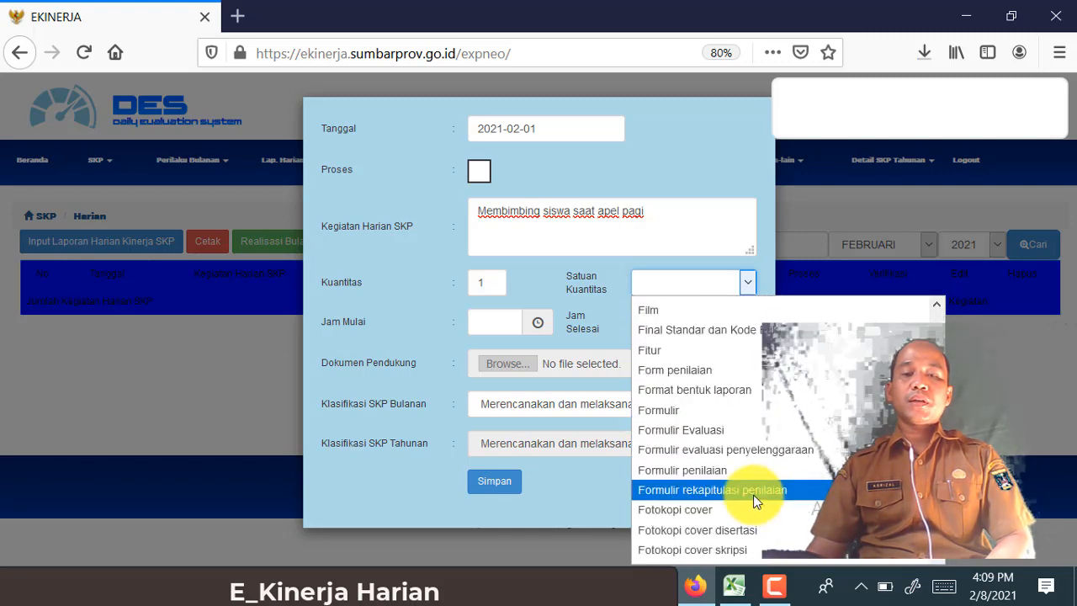
{"action": "scroll", "coordinate": [723, 499], "scroll_direction": "down", "scroll_amount": 15}
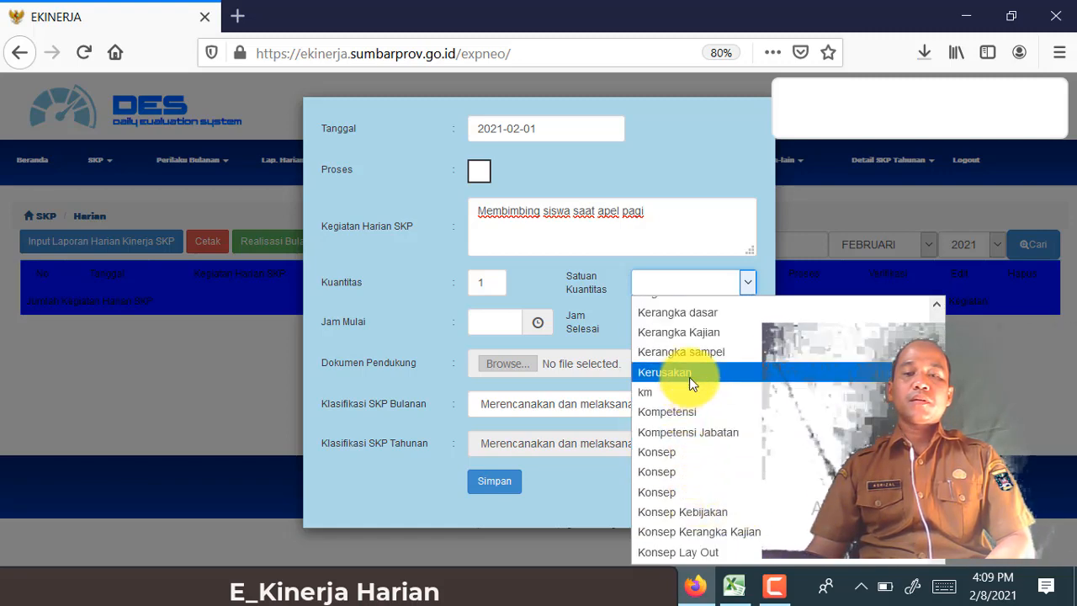
{"action": "scroll", "coordinate": [694, 370], "scroll_direction": "up", "scroll_amount": 1}
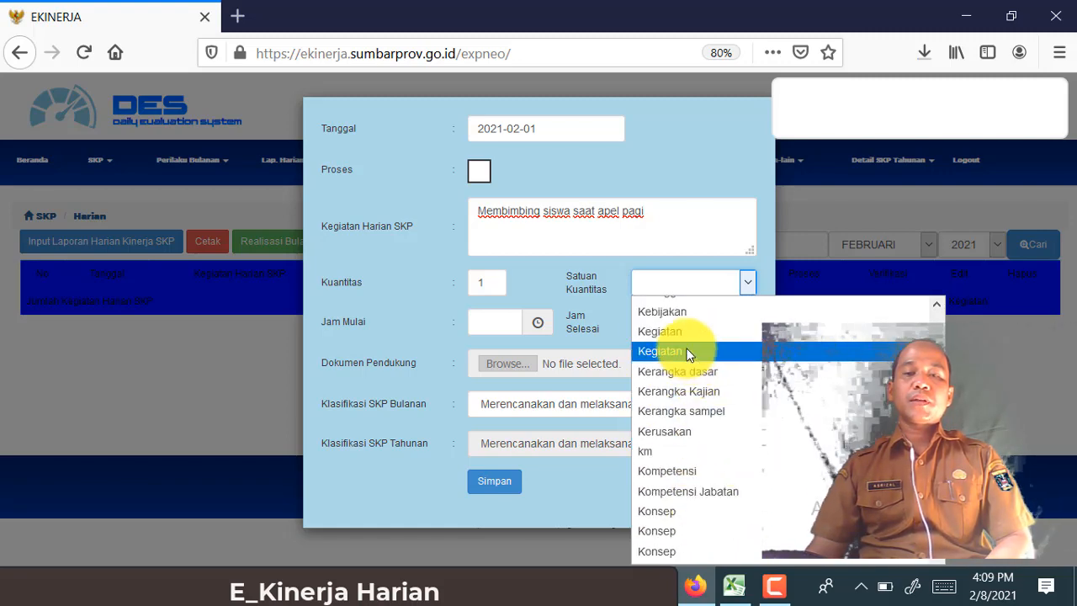
{"action": "left_click", "coordinate": [687, 352]}
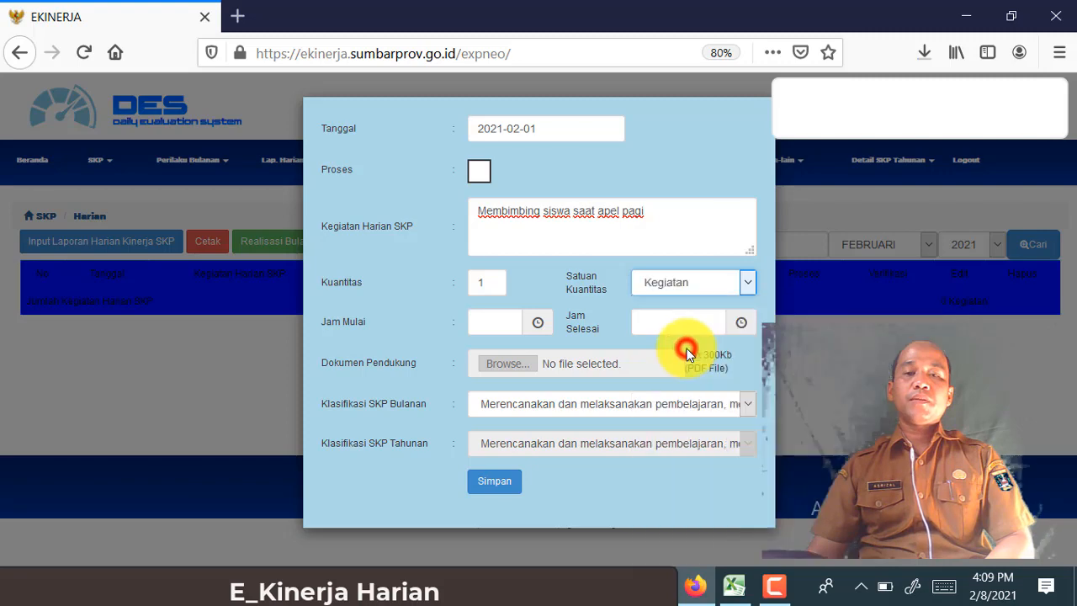
Check the first activity's hours in the Excel worksheet and set Jam Mulai to 07:30 on the Firefox entry form.
{"action": "left_click", "coordinate": [735, 584]}
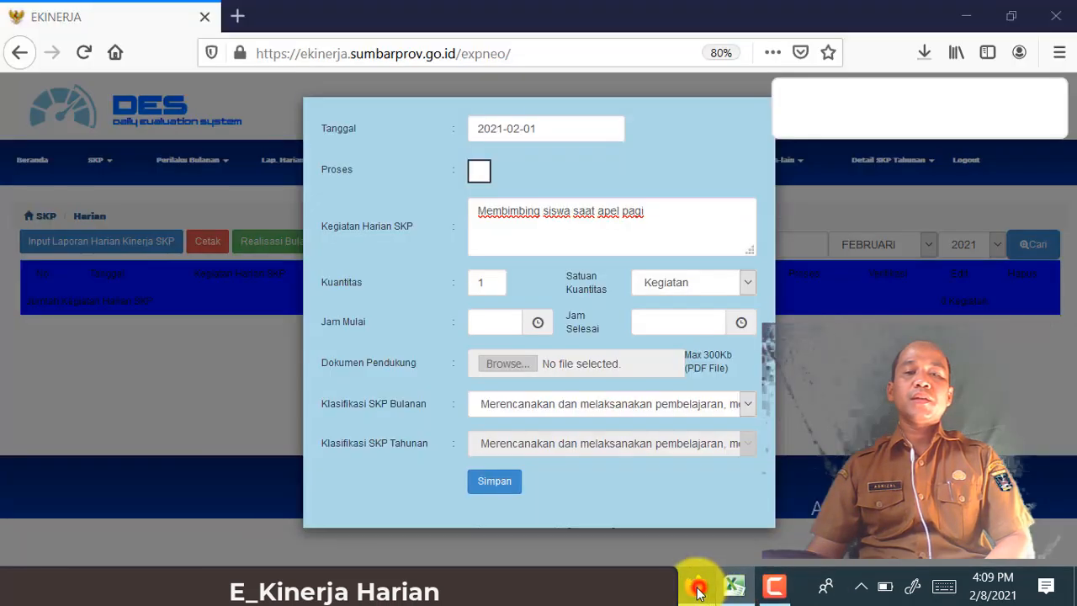
{"action": "left_click", "coordinate": [695, 587]}
{"action": "left_click", "coordinate": [508, 329]}
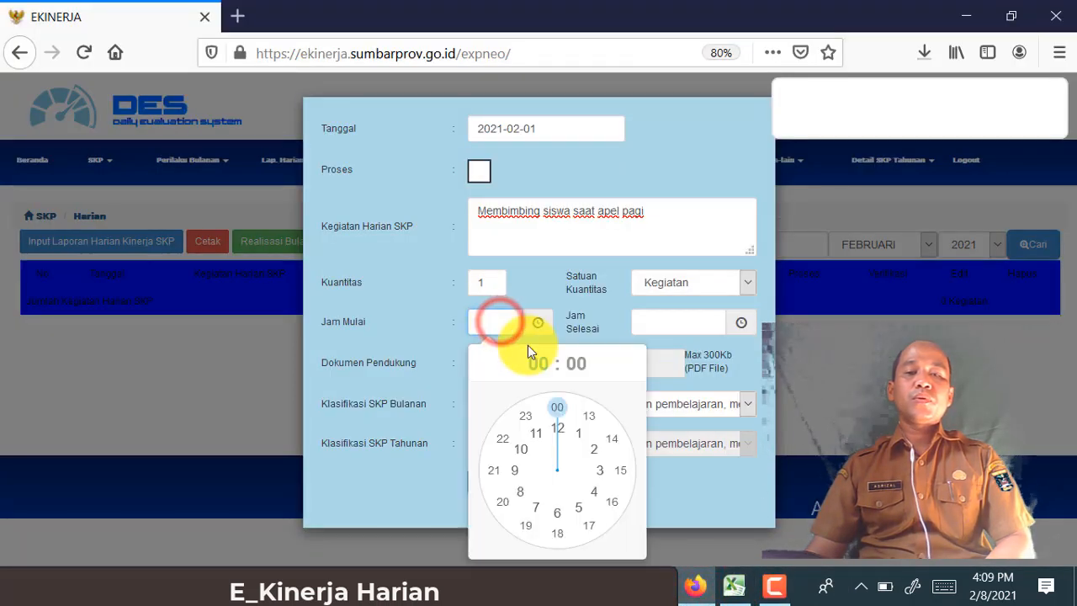
{"action": "left_click", "coordinate": [538, 512]}
{"action": "left_click", "coordinate": [558, 536]}
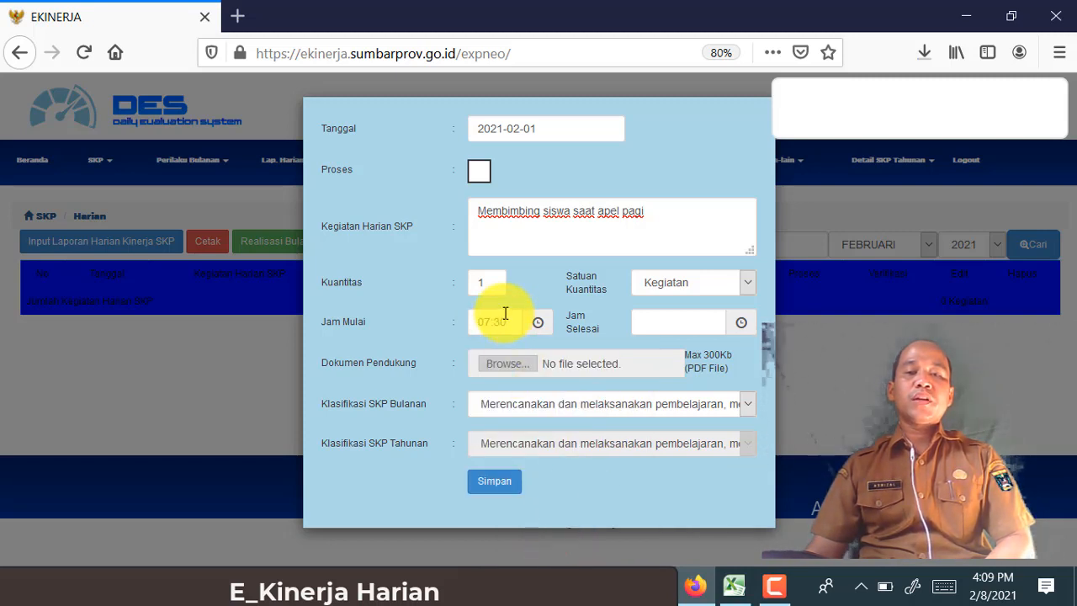
Check the end time in row 10 of the Excel worksheet and set Jam Selesai to 08:00 on the Firefox form.
{"action": "left_click", "coordinate": [731, 584]}
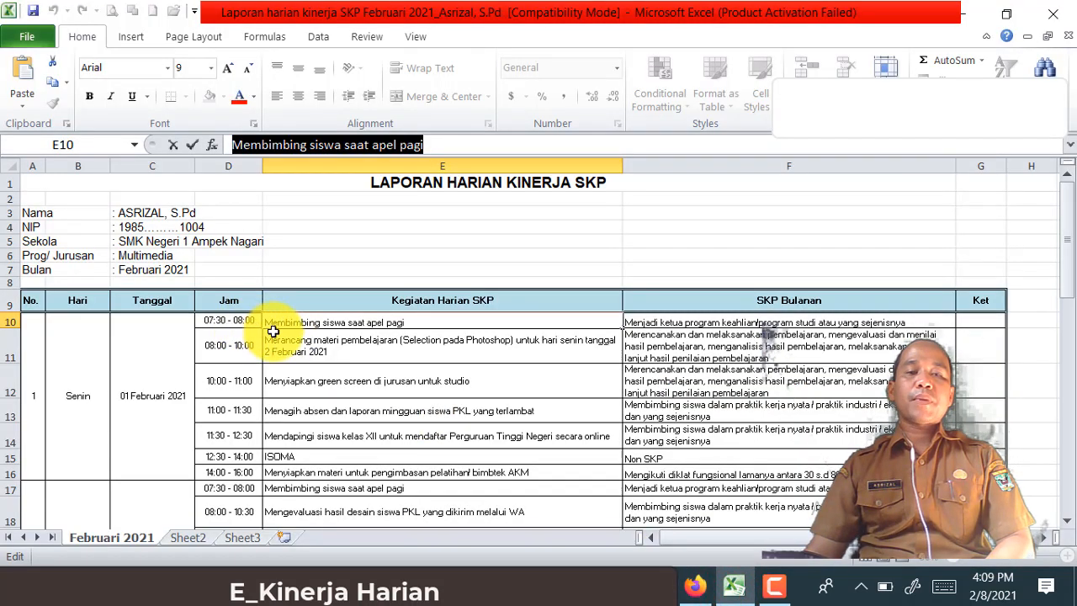
{"action": "left_click", "coordinate": [691, 587]}
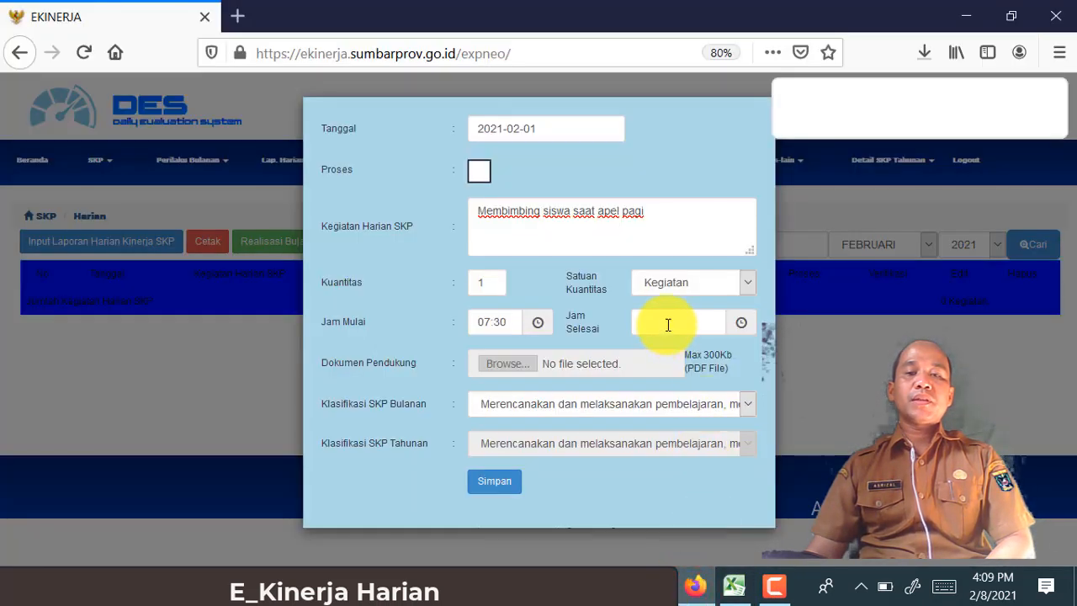
{"action": "left_click", "coordinate": [668, 324]}
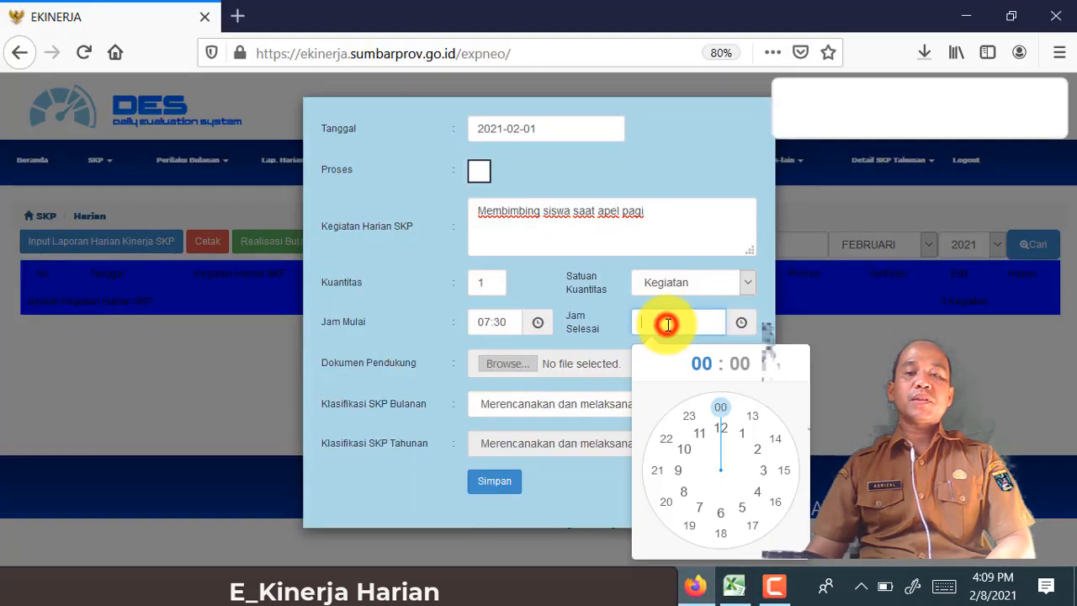
{"action": "left_click", "coordinate": [685, 498]}
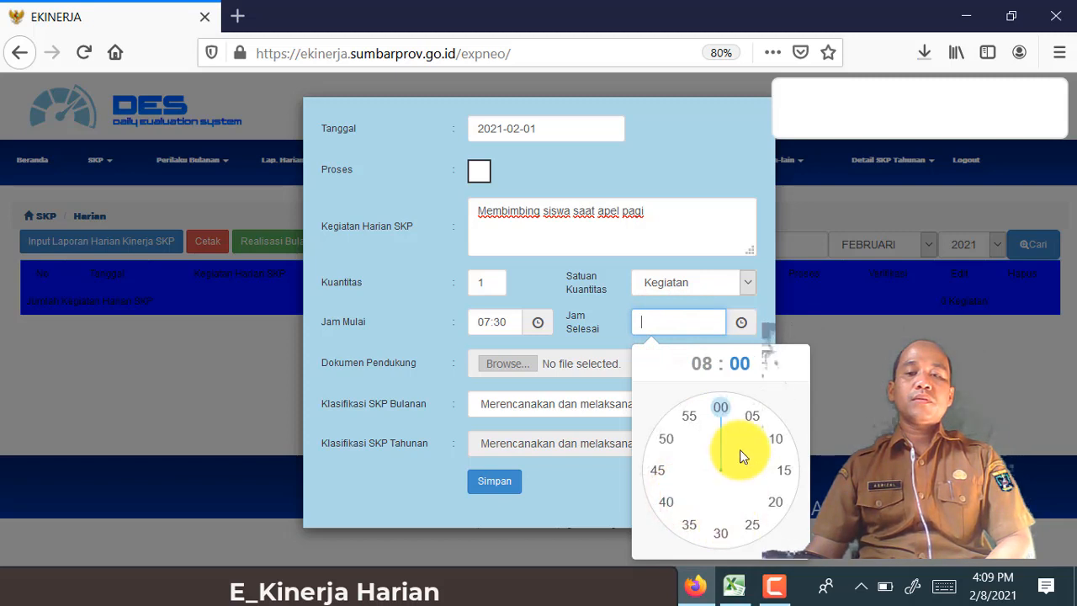
{"action": "left_click", "coordinate": [724, 409]}
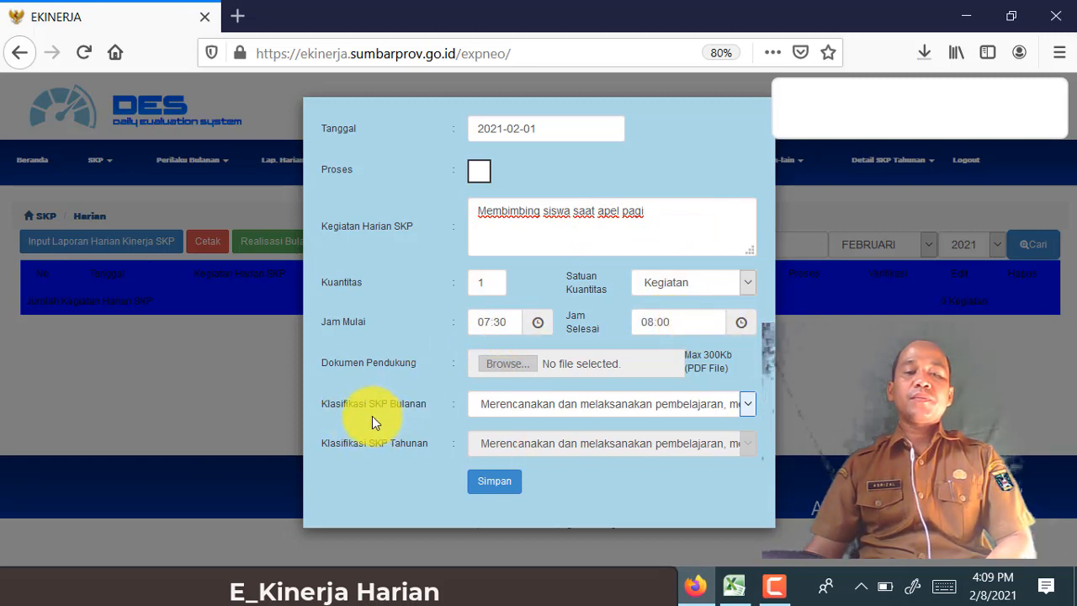
Classify the entry under Klasifikasi SKP Bulanan as "Menjadi ketua program keahlian/program studi atau yang sejenisnya" and save it.
{"action": "left_click", "coordinate": [747, 403]}
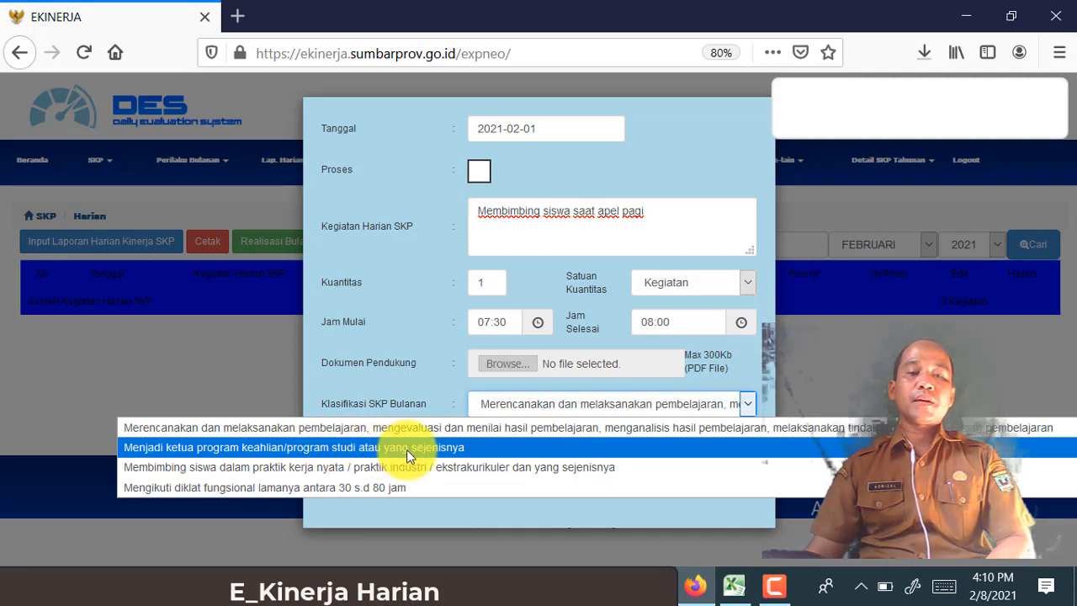
{"action": "left_click", "coordinate": [643, 448]}
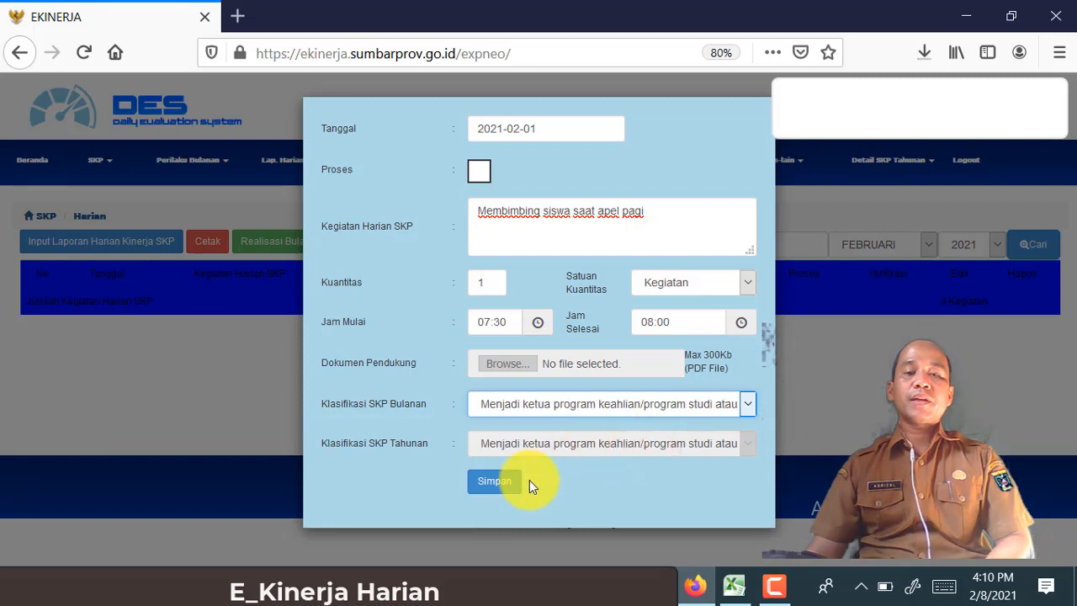
{"action": "left_click", "coordinate": [495, 481]}
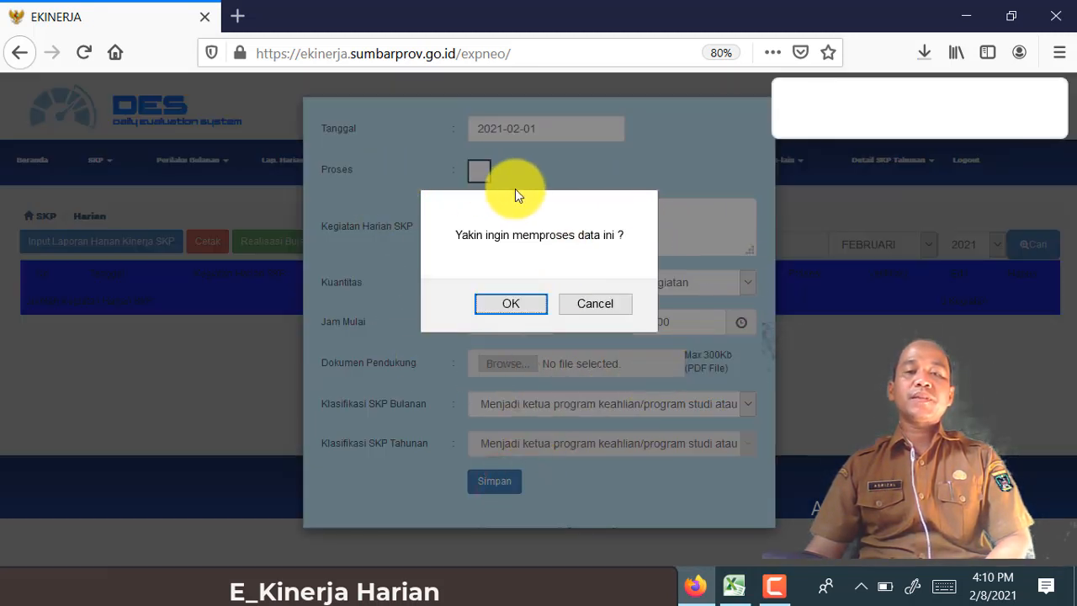
{"action": "left_click", "coordinate": [521, 303]}
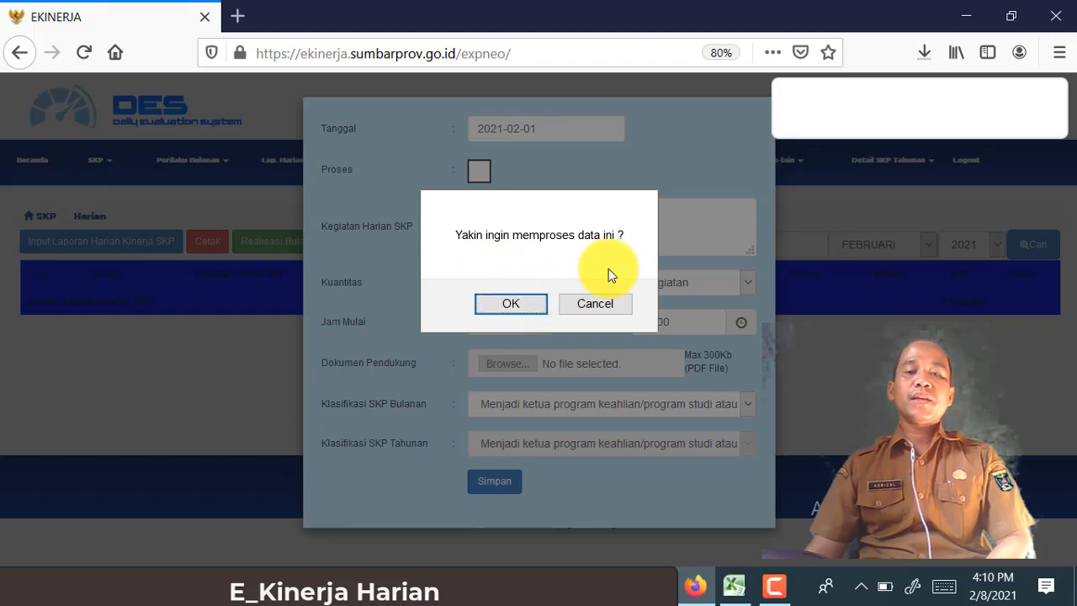
{"action": "left_click", "coordinate": [539, 309]}
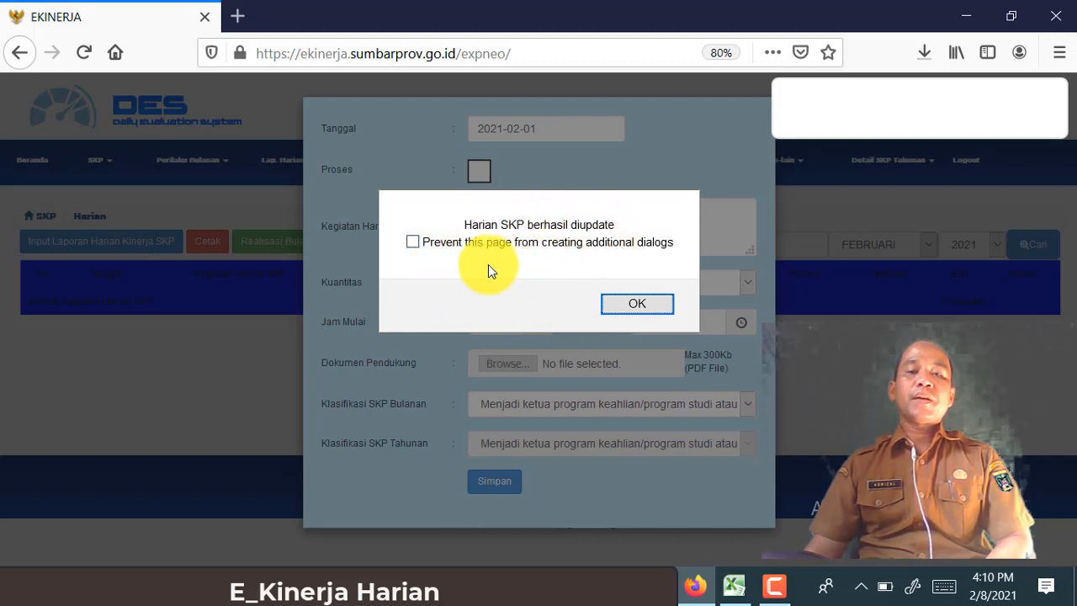
{"action": "left_click", "coordinate": [664, 310]}
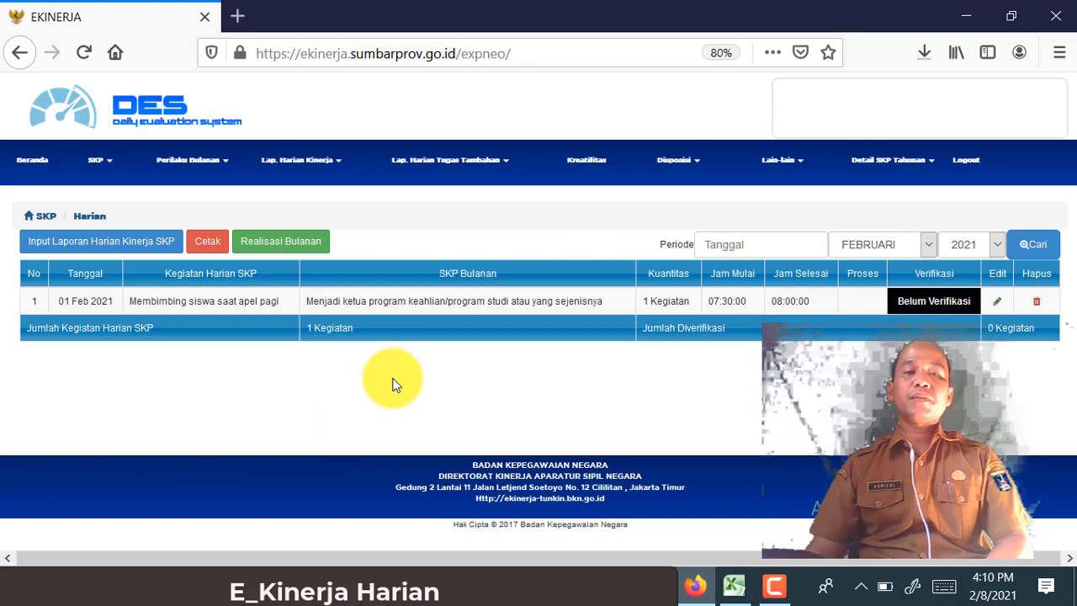
Start another daily SKP performance report entry dated 2021-02-01.
{"action": "left_click", "coordinate": [176, 251]}
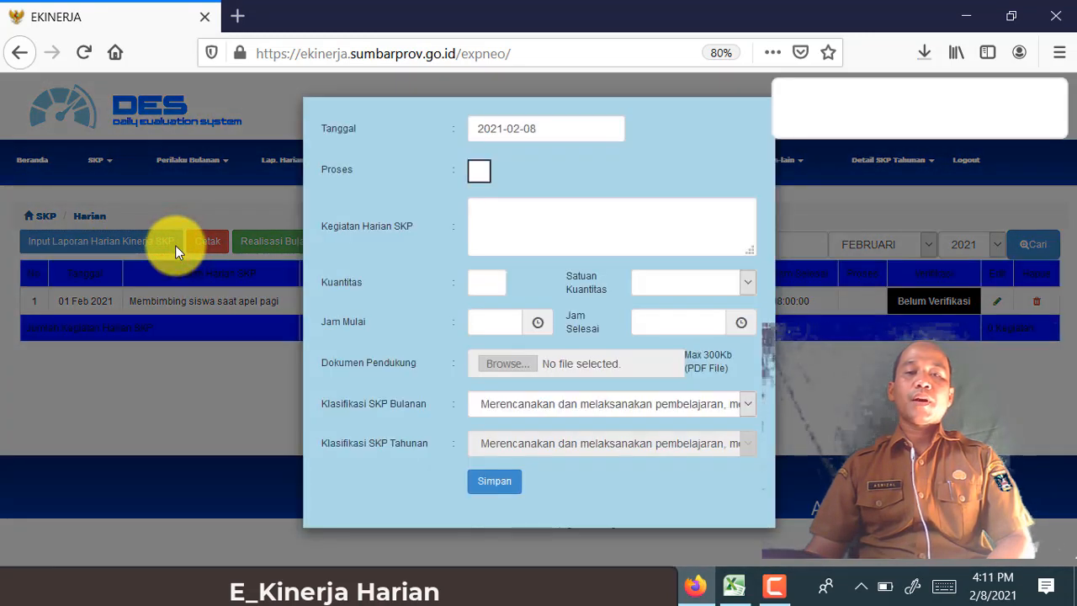
{"action": "left_click", "coordinate": [560, 128]}
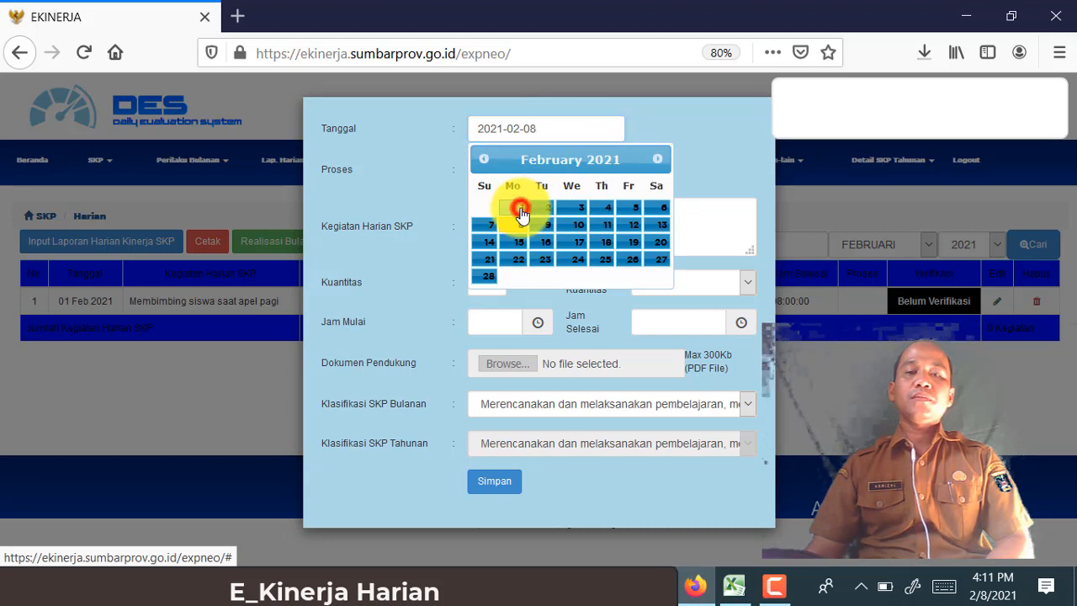
{"action": "left_click", "coordinate": [521, 210]}
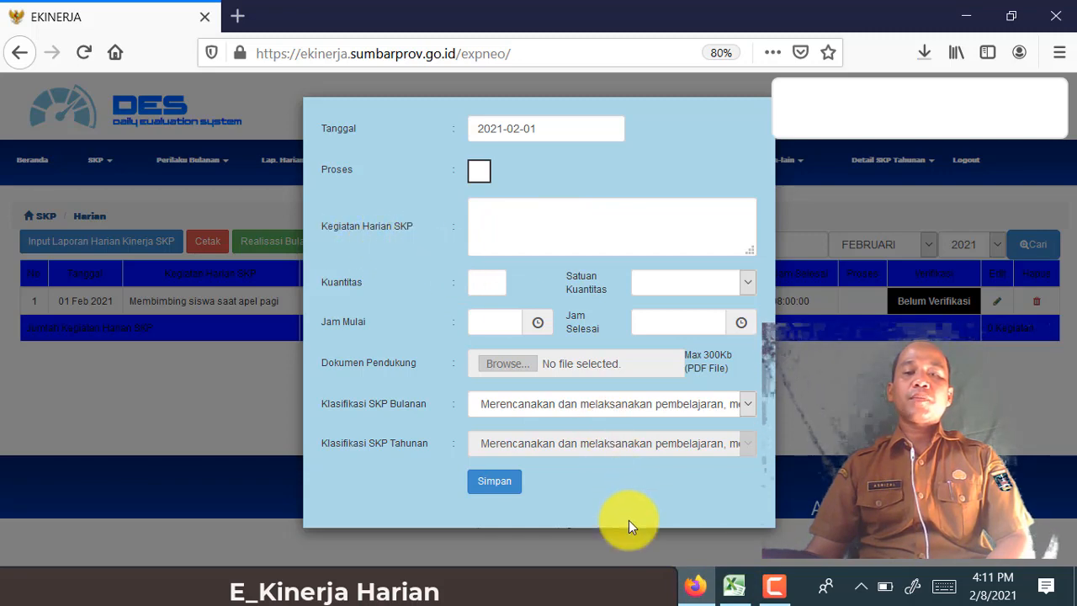
Copy "Merancang materi pembelajaran (Selection pada Photoshop) untuk hari senin tanggal 2 Februari 2021" from Excel cell E11 into Kegiatan Harian SKP on the Firefox form.
{"action": "left_click", "coordinate": [734, 586]}
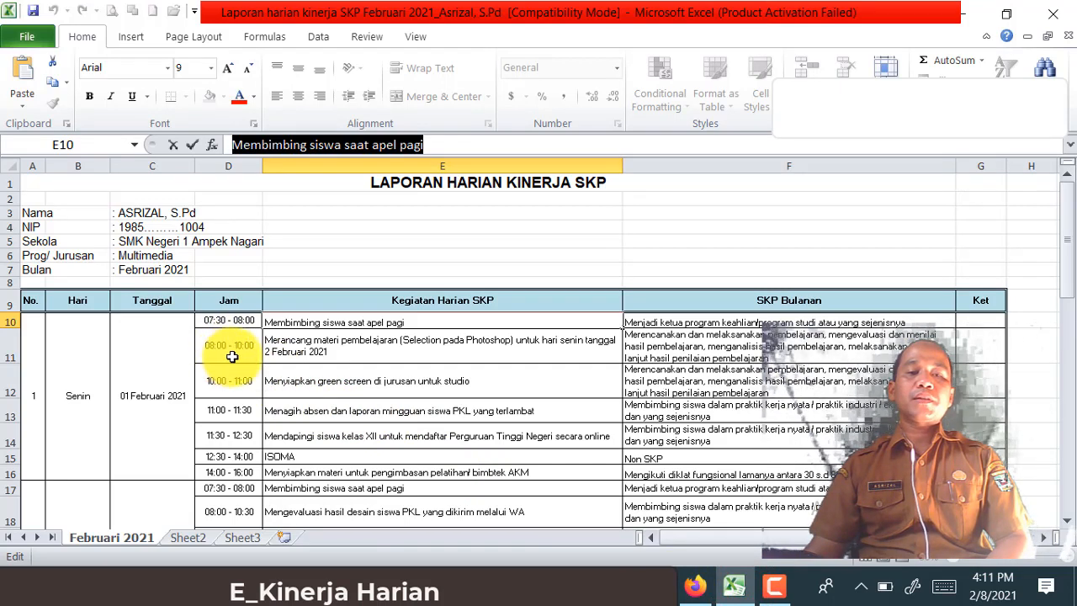
{"action": "left_click", "coordinate": [348, 351]}
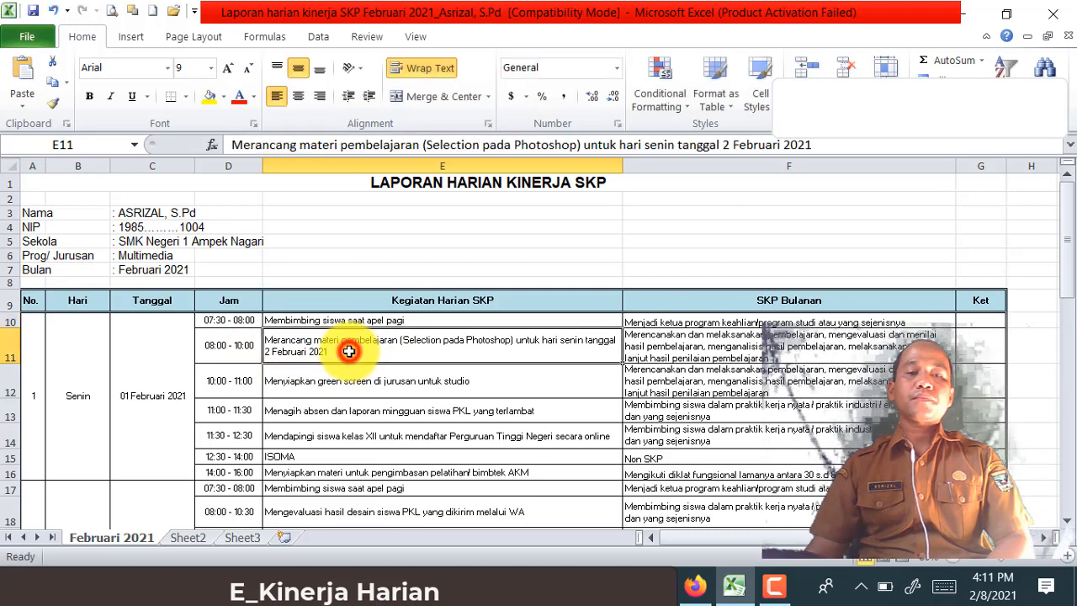
{"action": "left_click_drag", "start_coordinate": [833, 146], "coordinate": [223, 143]}
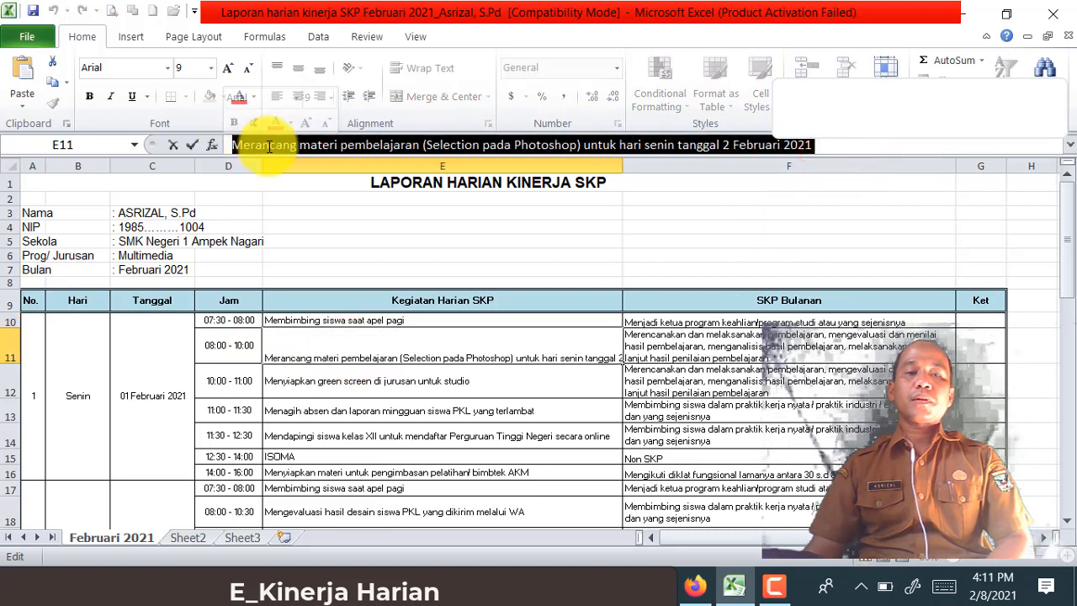
{"action": "right_click", "coordinate": [270, 145]}
{"action": "left_click", "coordinate": [295, 174]}
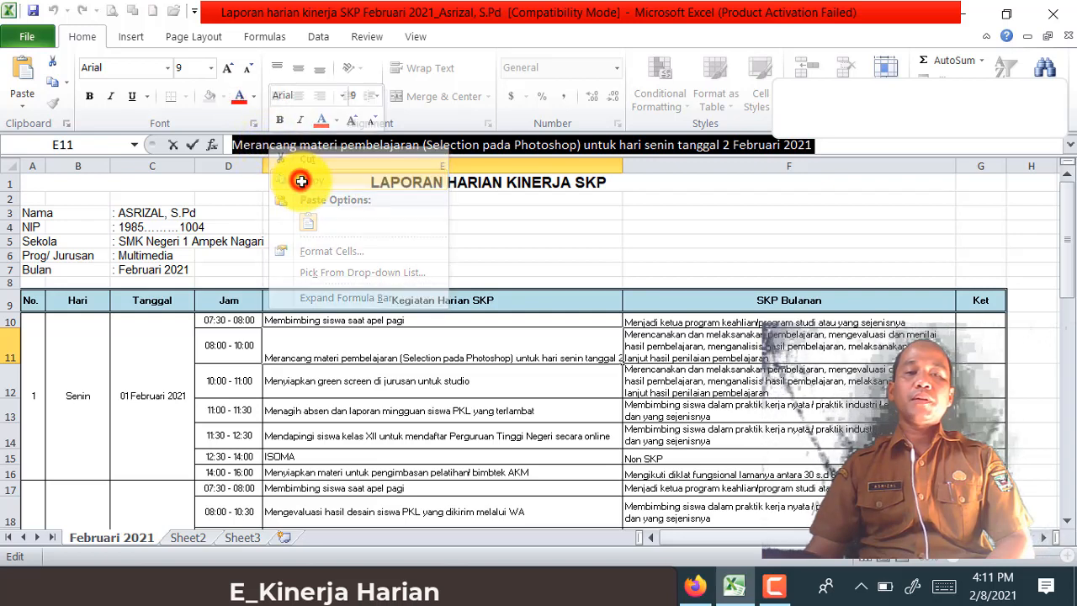
{"action": "left_click", "coordinate": [695, 585]}
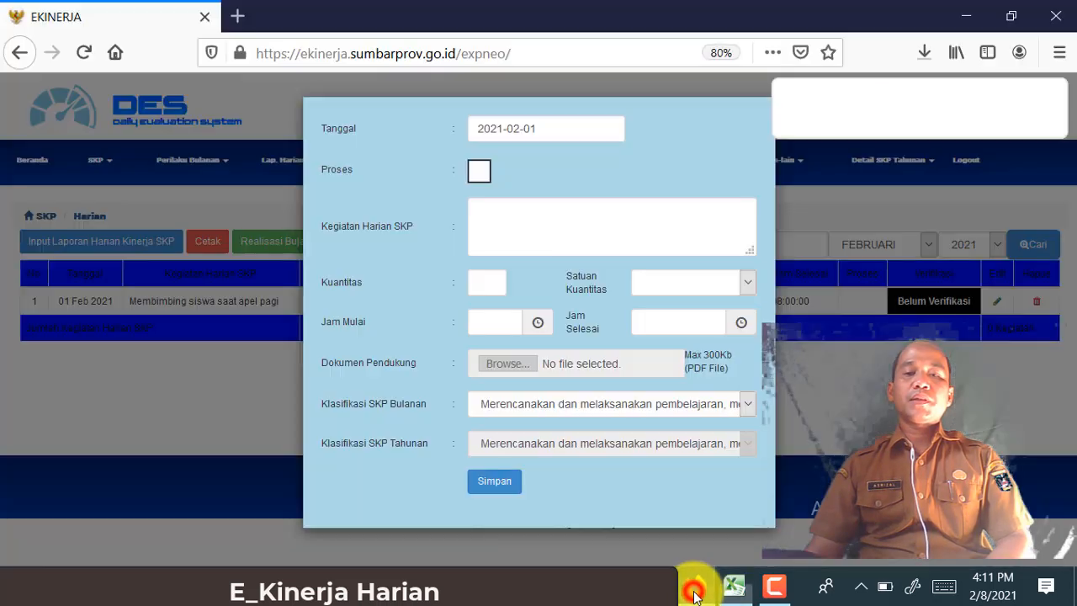
{"action": "right_click", "coordinate": [509, 227]}
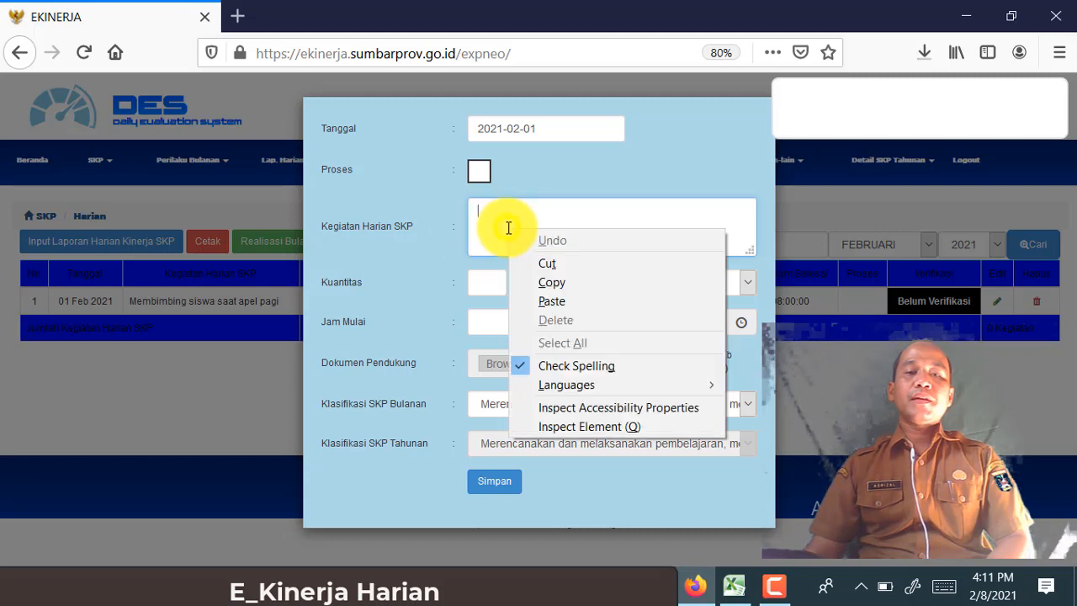
{"action": "left_click", "coordinate": [548, 305]}
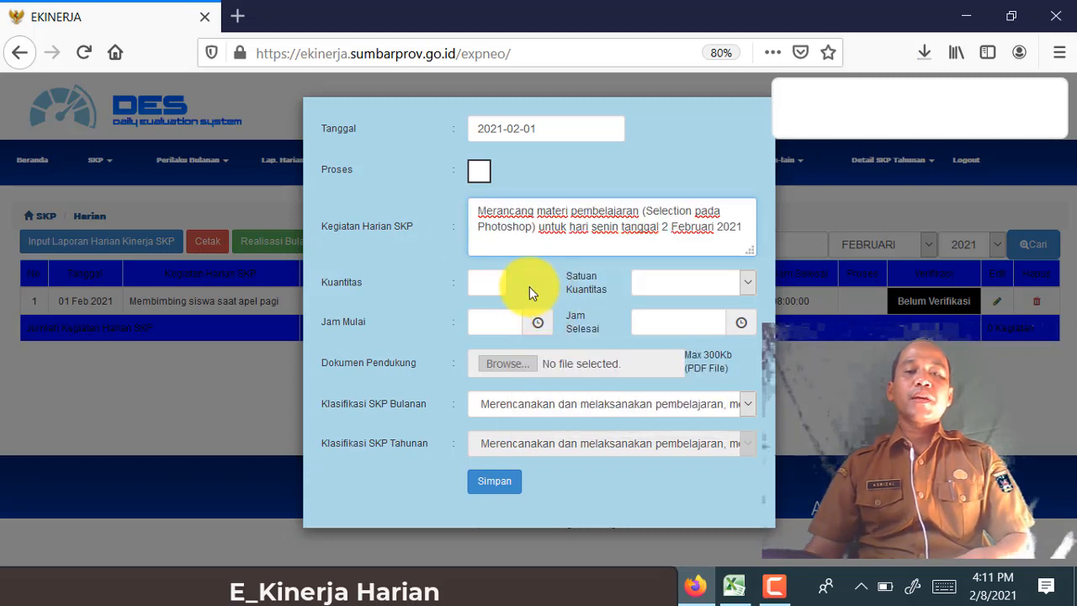
Set Kuantitas to 1 and Satuan Kuantitas to Dokumen for the Photoshop selection teaching material entry.
{"action": "left_click", "coordinate": [494, 286]}
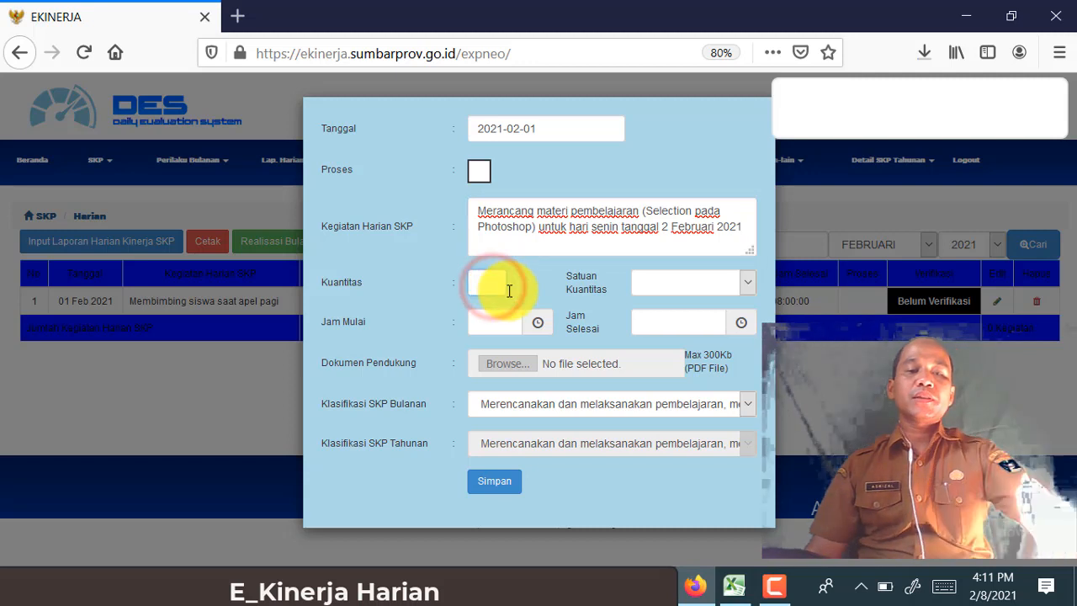
{"action": "type", "text": "1"}
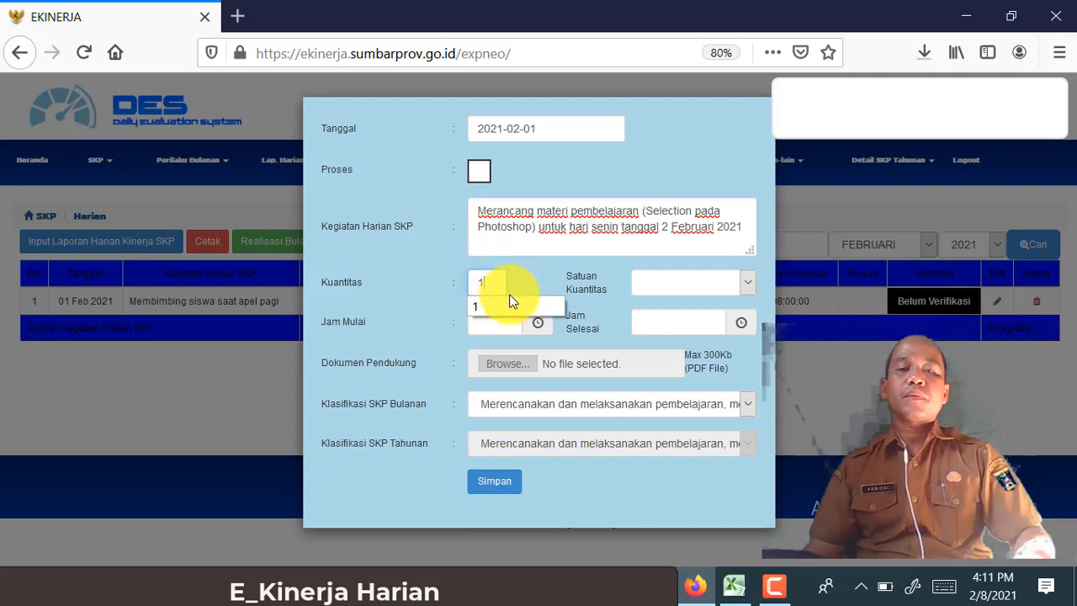
{"action": "left_click", "coordinate": [504, 307]}
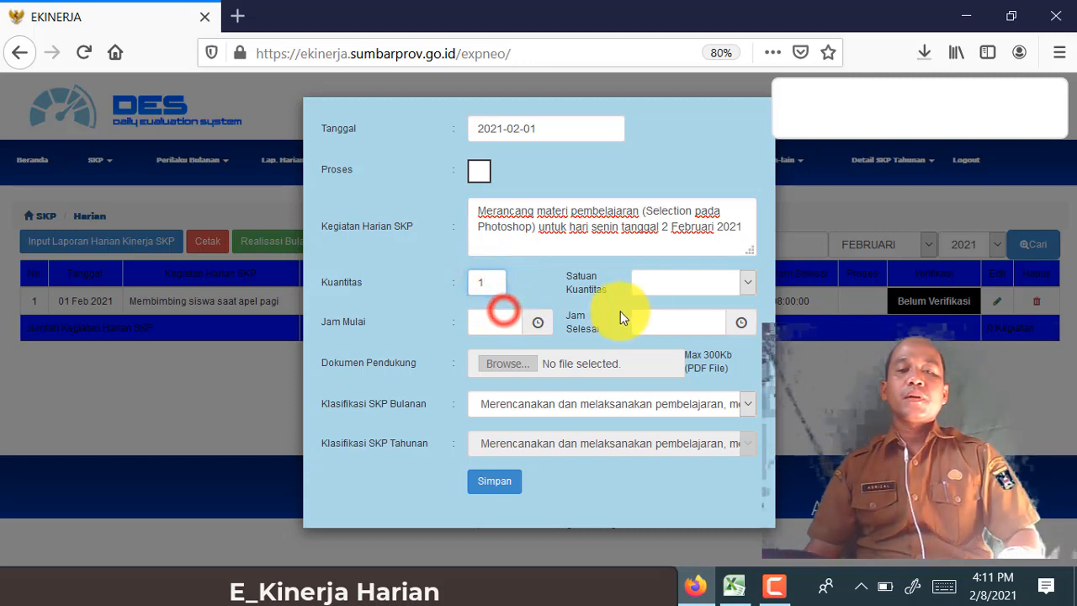
{"action": "left_click", "coordinate": [677, 286]}
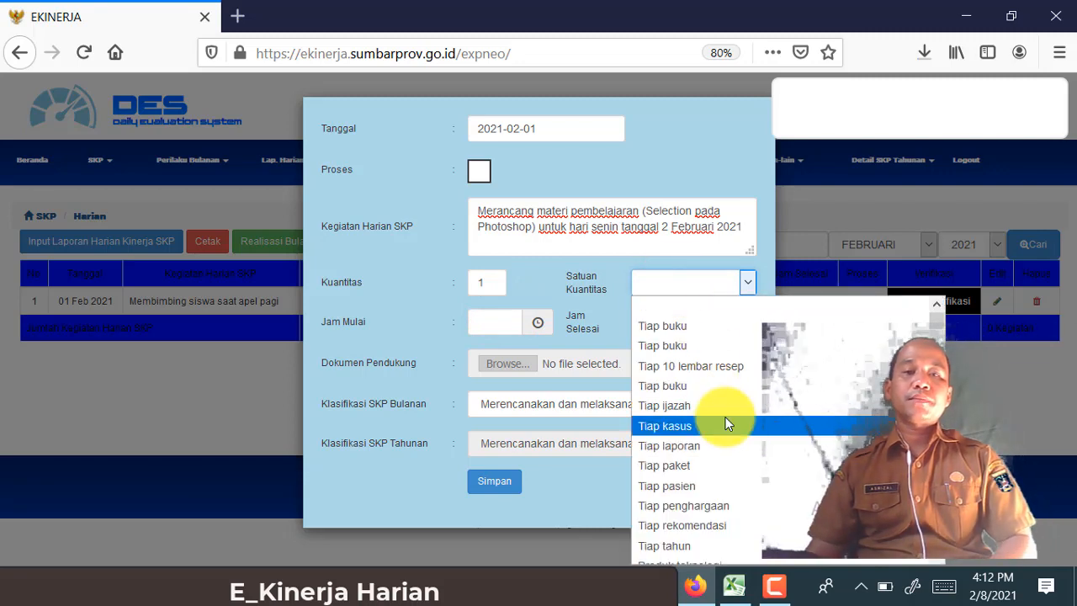
{"action": "scroll", "coordinate": [728, 508], "scroll_direction": "down", "scroll_amount": 5}
{"action": "scroll", "coordinate": [729, 512], "scroll_direction": "down", "scroll_amount": 15}
{"action": "scroll", "coordinate": [706, 511], "scroll_direction": "down", "scroll_amount": 15}
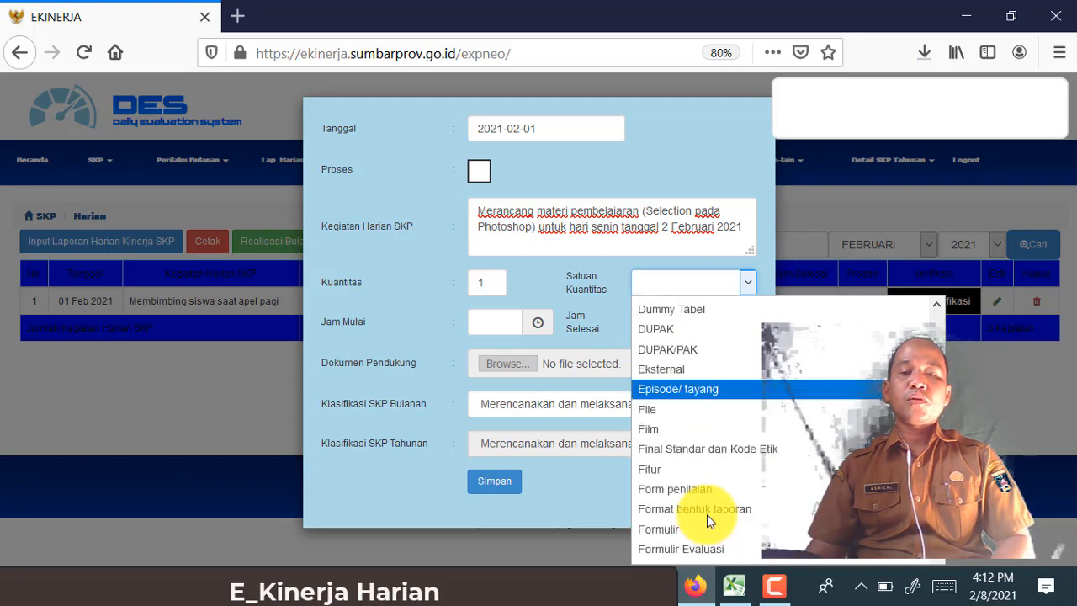
{"action": "scroll", "coordinate": [707, 514], "scroll_direction": "up", "scroll_amount": 3}
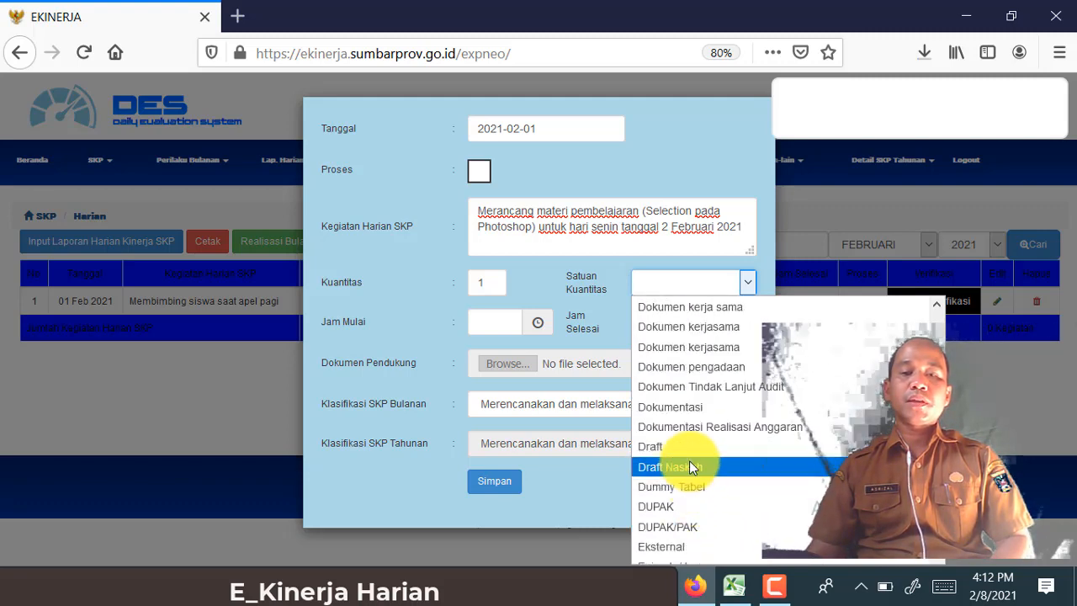
{"action": "scroll", "coordinate": [689, 467], "scroll_direction": "up", "scroll_amount": 2}
{"action": "left_click", "coordinate": [692, 409]}
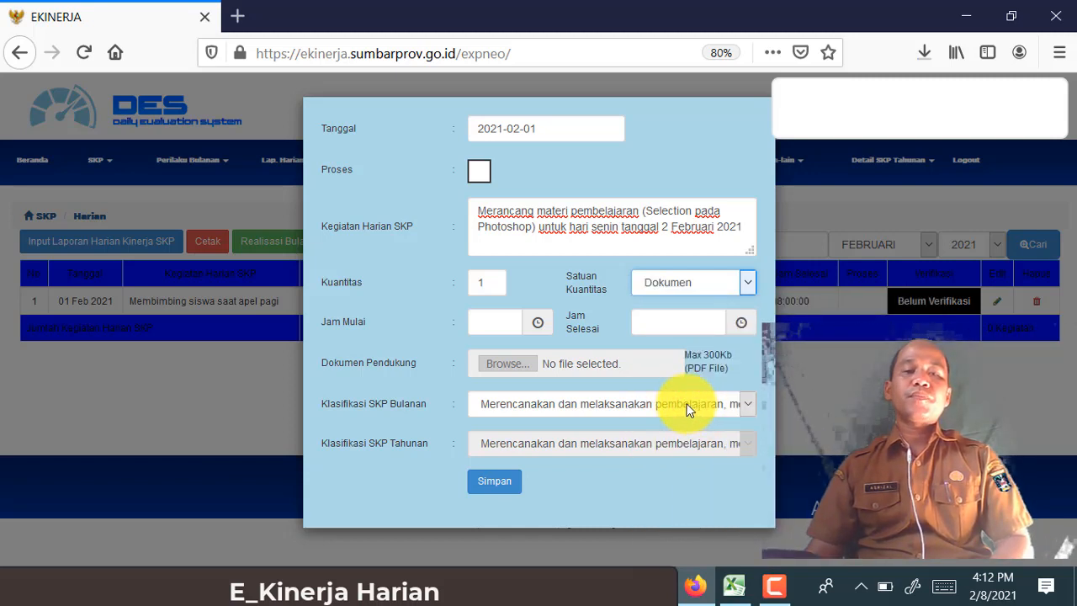
Set Jam Mulai to 08:00 and Jam Selesai to 10:00, checking the time range in row 11 of the Excel worksheet.
{"action": "left_click", "coordinate": [492, 324]}
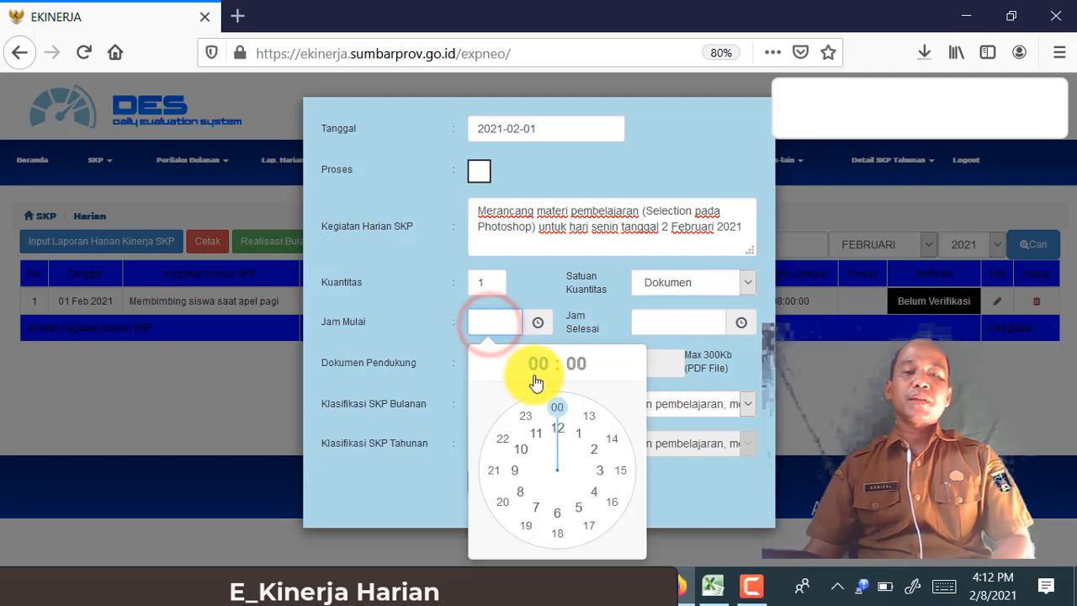
{"action": "left_click", "coordinate": [515, 494]}
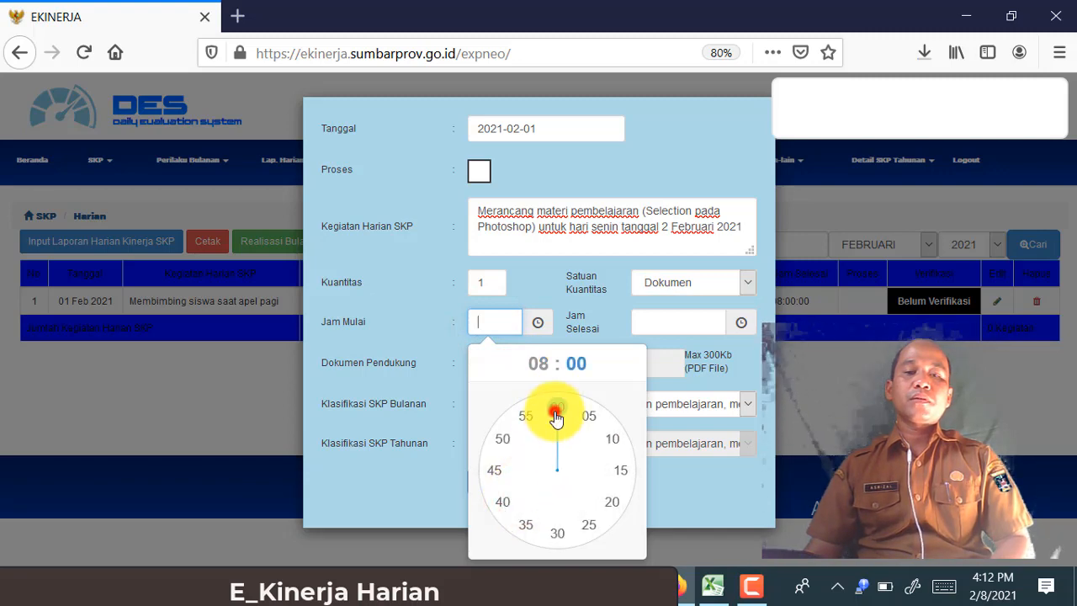
{"action": "left_click", "coordinate": [556, 416]}
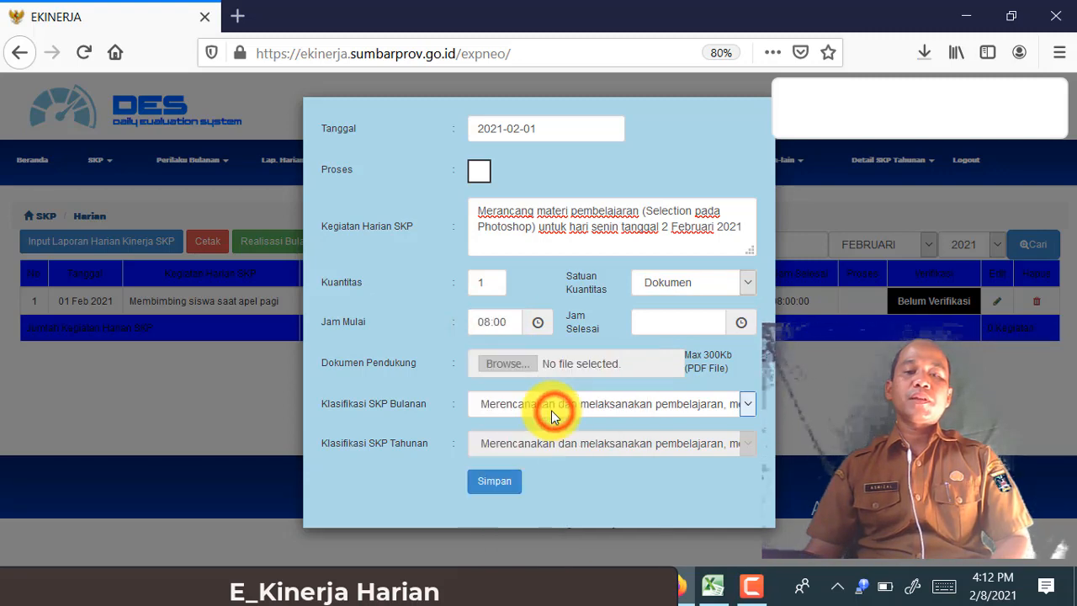
{"action": "left_click", "coordinate": [711, 589]}
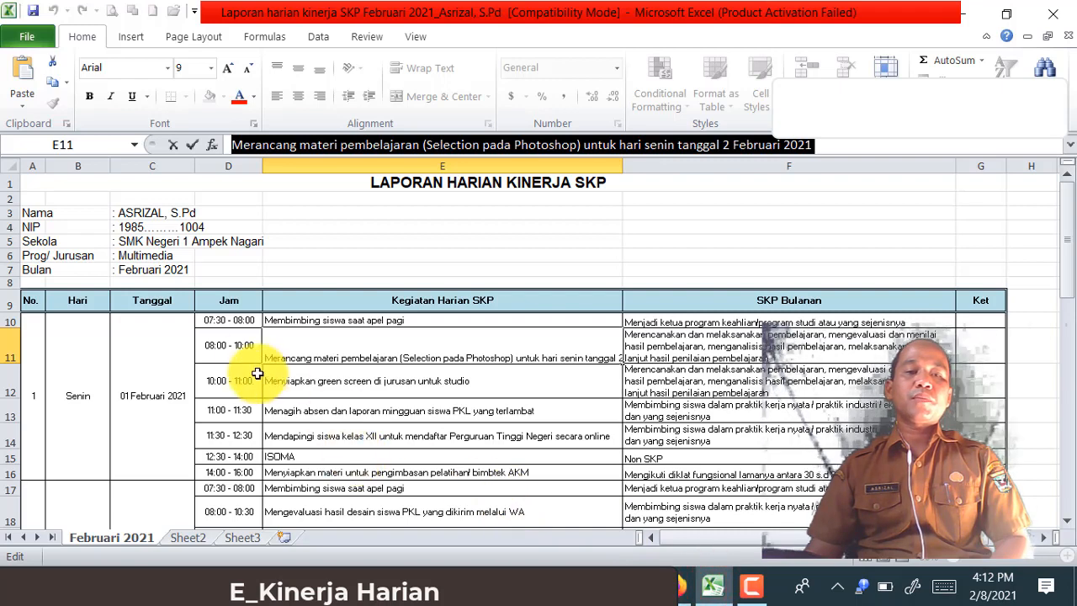
{"action": "left_click", "coordinate": [699, 585]}
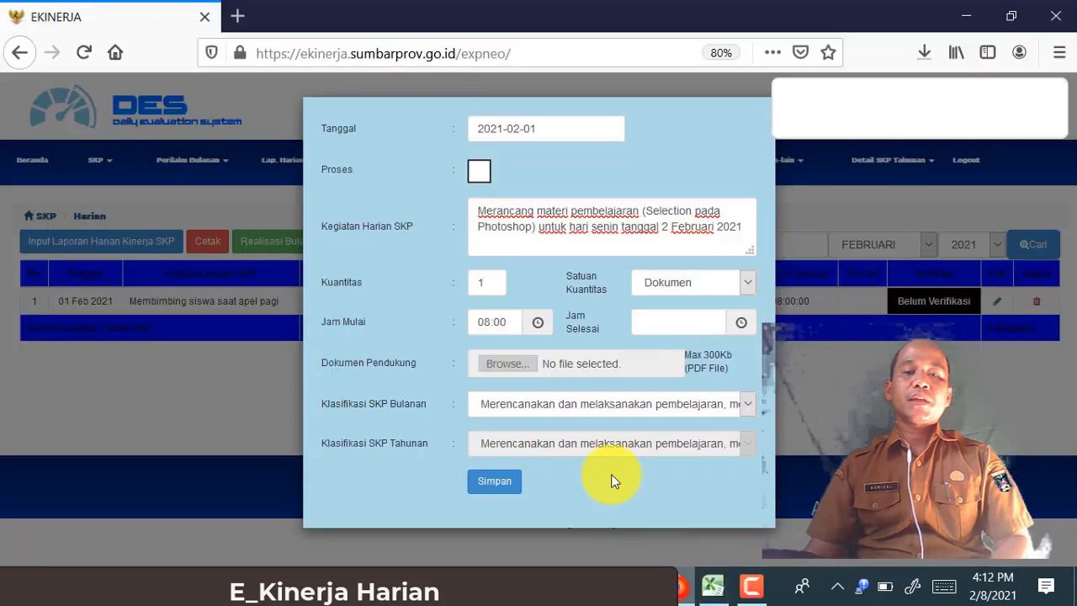
{"action": "left_click", "coordinate": [650, 321]}
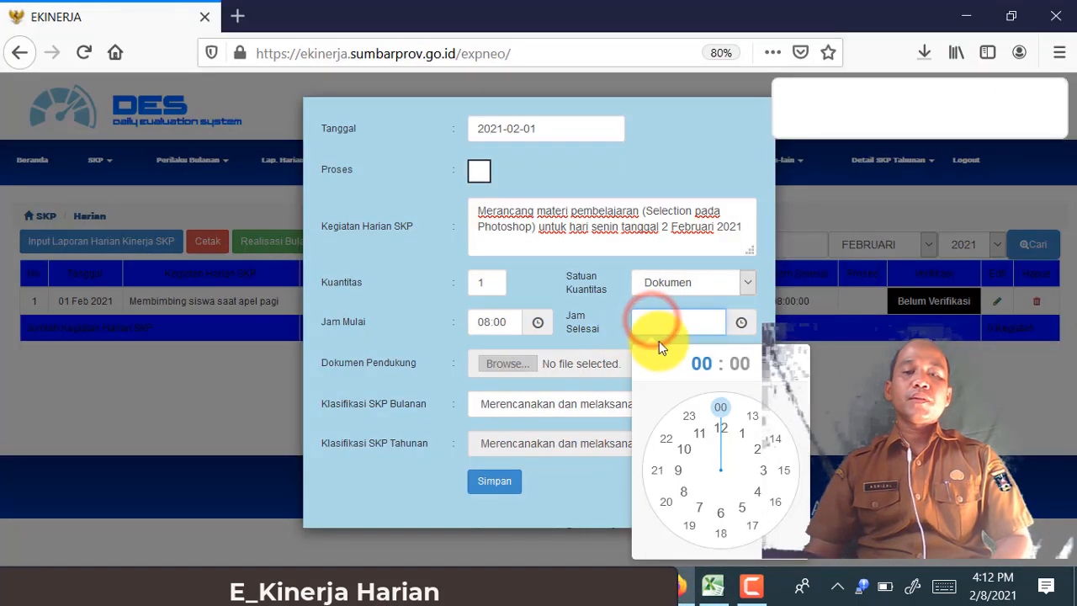
{"action": "left_click", "coordinate": [684, 449]}
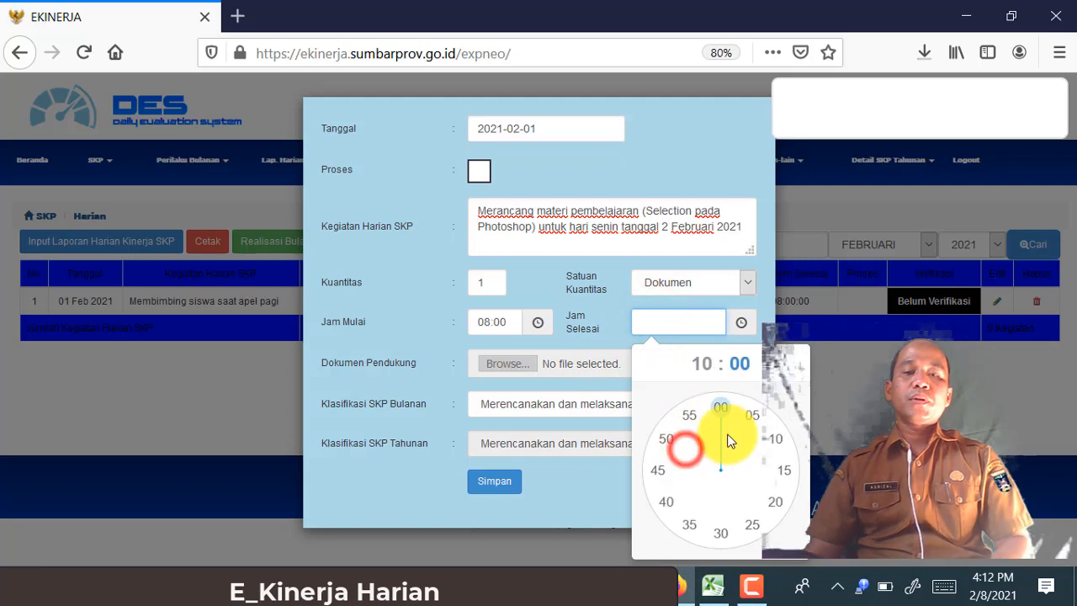
{"action": "left_click", "coordinate": [721, 414]}
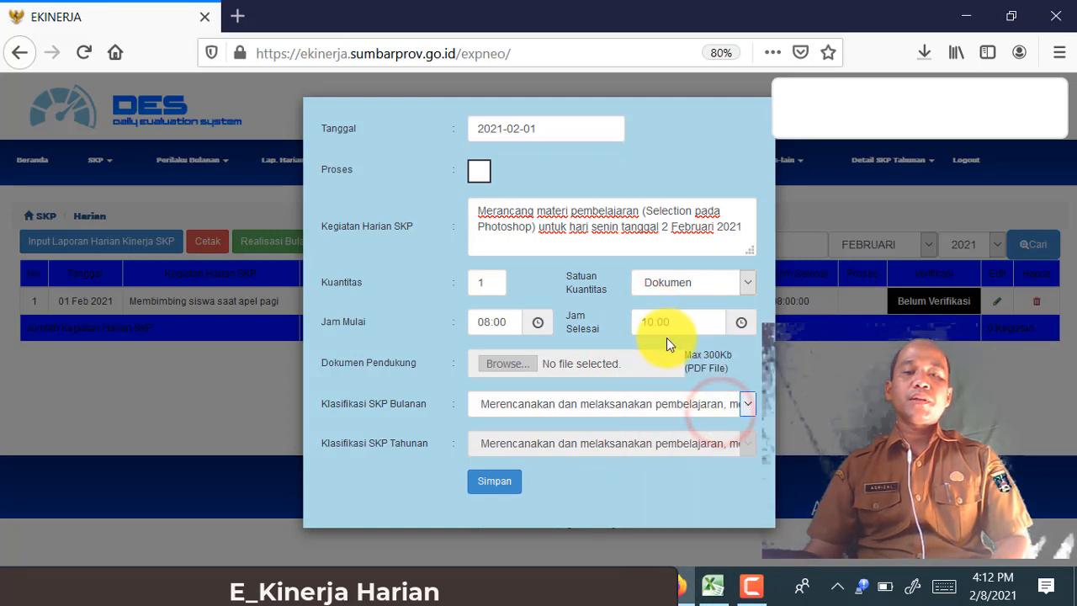
Classify the entry under Klasifikasi SKP Bulanan with the option starting "Merencanakan dan melaksanakan pembelajaran" and save it.
{"action": "left_click", "coordinate": [747, 405]}
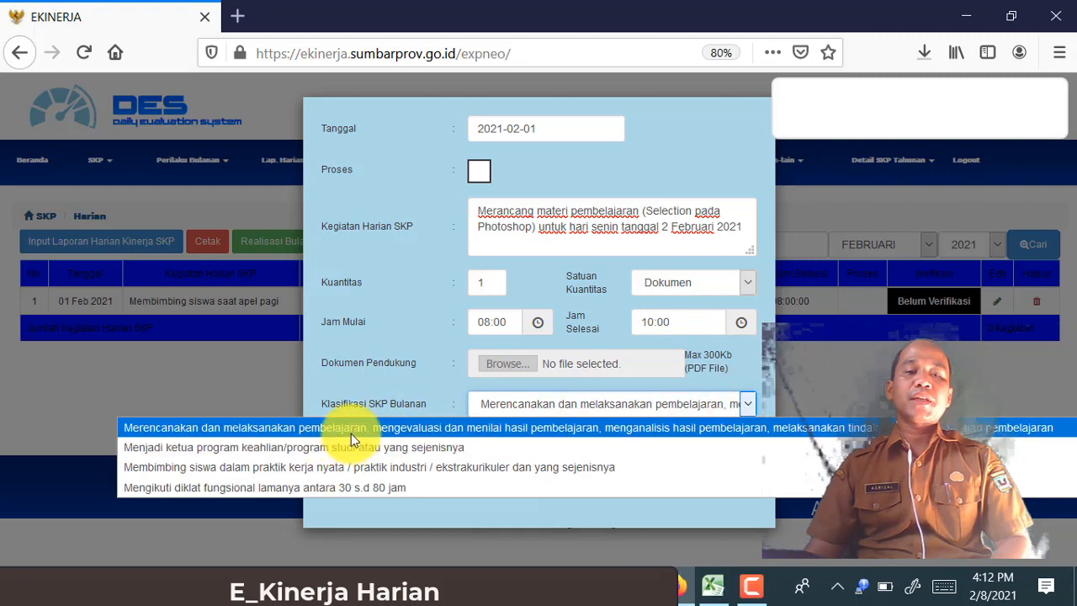
{"action": "left_click", "coordinate": [404, 391]}
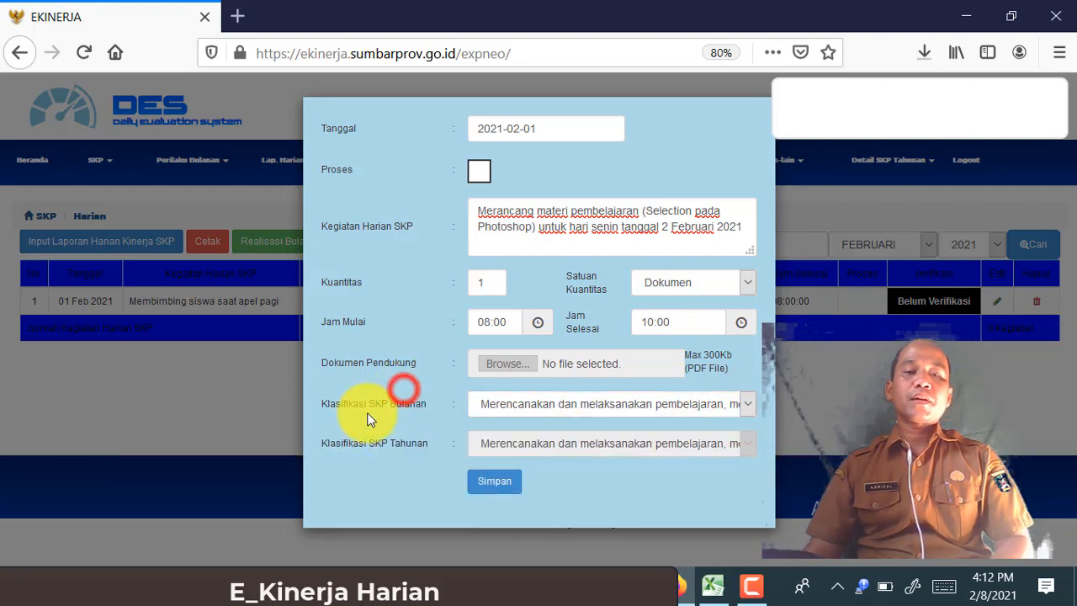
{"action": "left_click", "coordinate": [745, 403]}
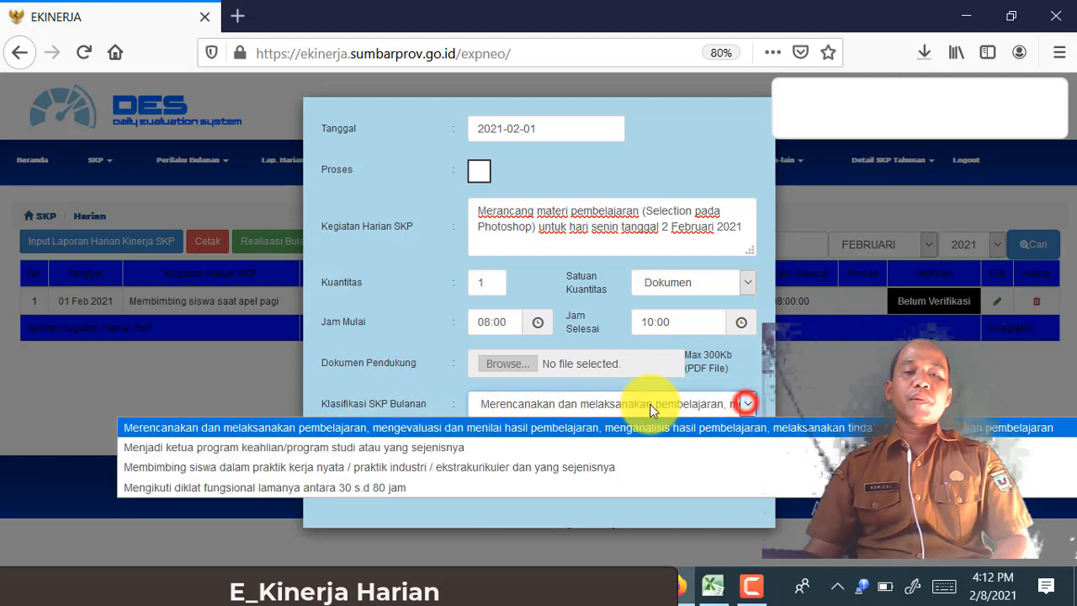
{"action": "left_click", "coordinate": [393, 428]}
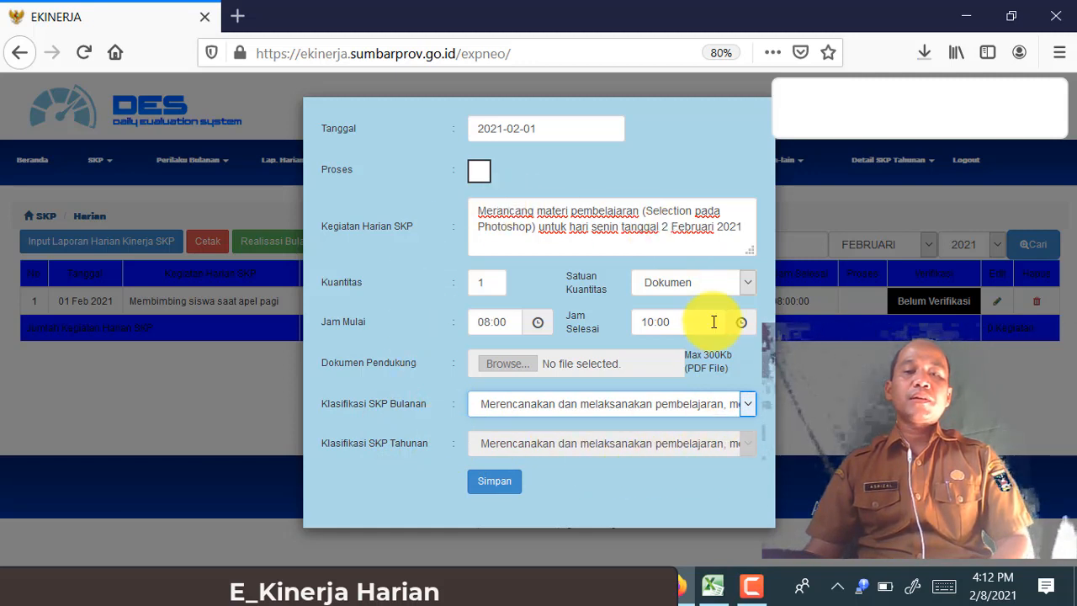
{"action": "left_click", "coordinate": [512, 493]}
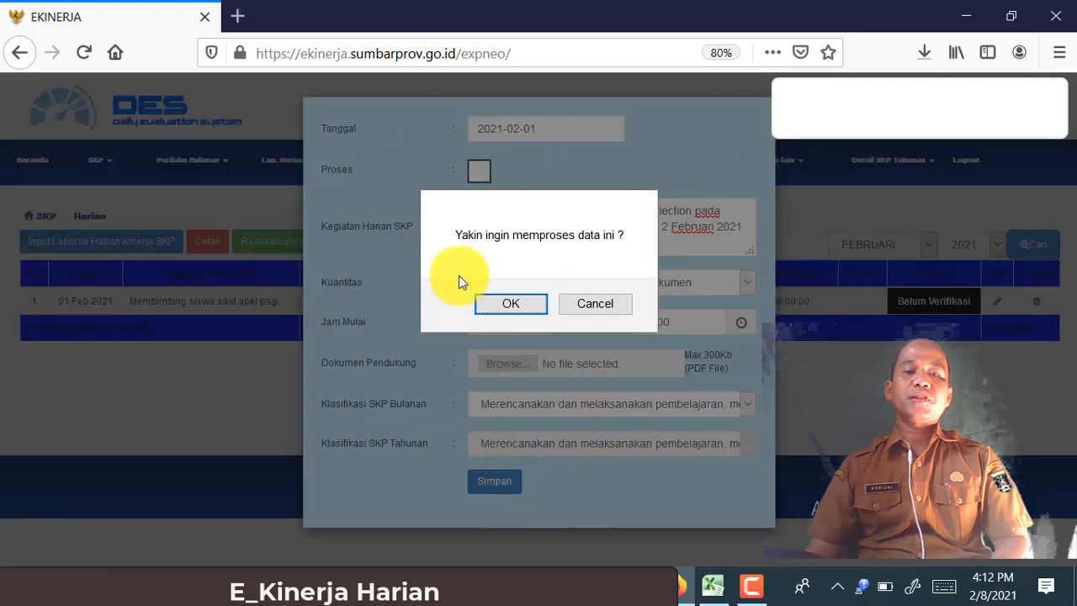
{"action": "left_click", "coordinate": [537, 308]}
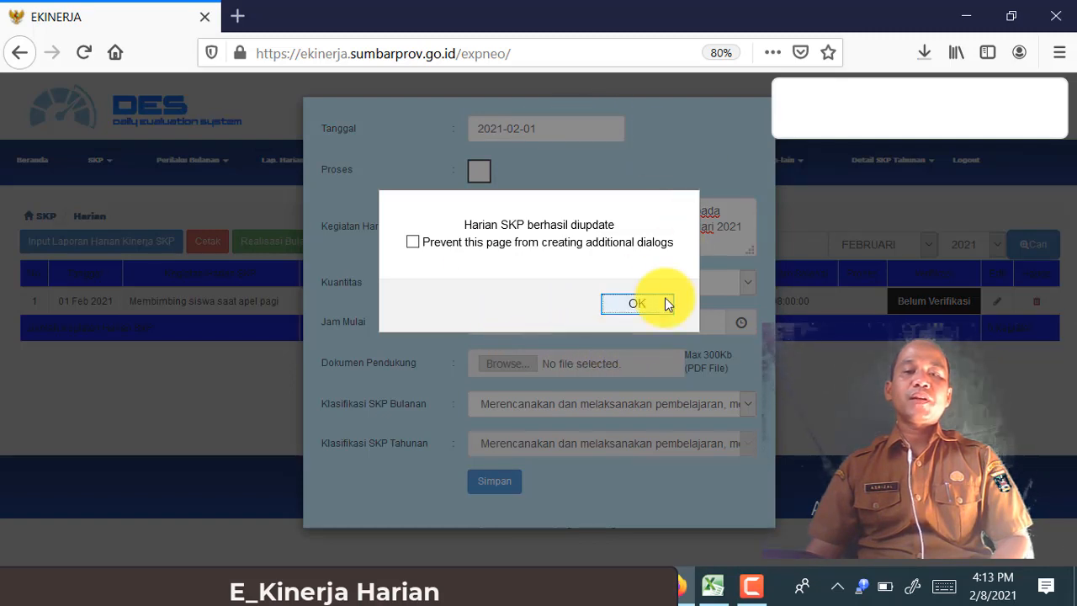
{"action": "left_click", "coordinate": [656, 305]}
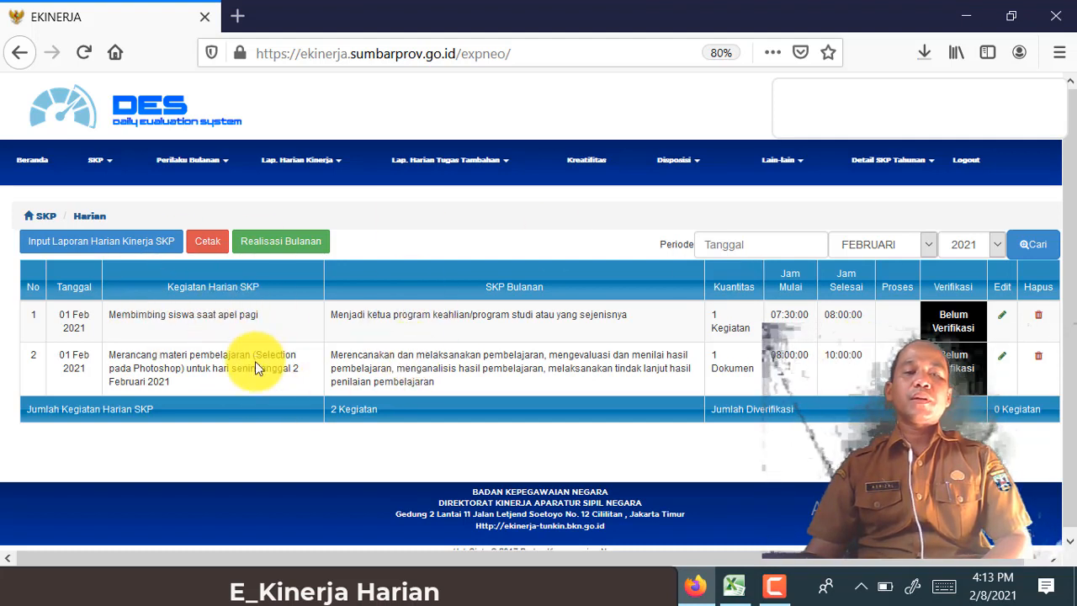
Start another daily SKP entry and copy "Menyiapkan green screen di jurusan untuk studio" from Excel cell E12 into Kegiatan Harian SKP in Firefox.
{"action": "left_click", "coordinate": [174, 252]}
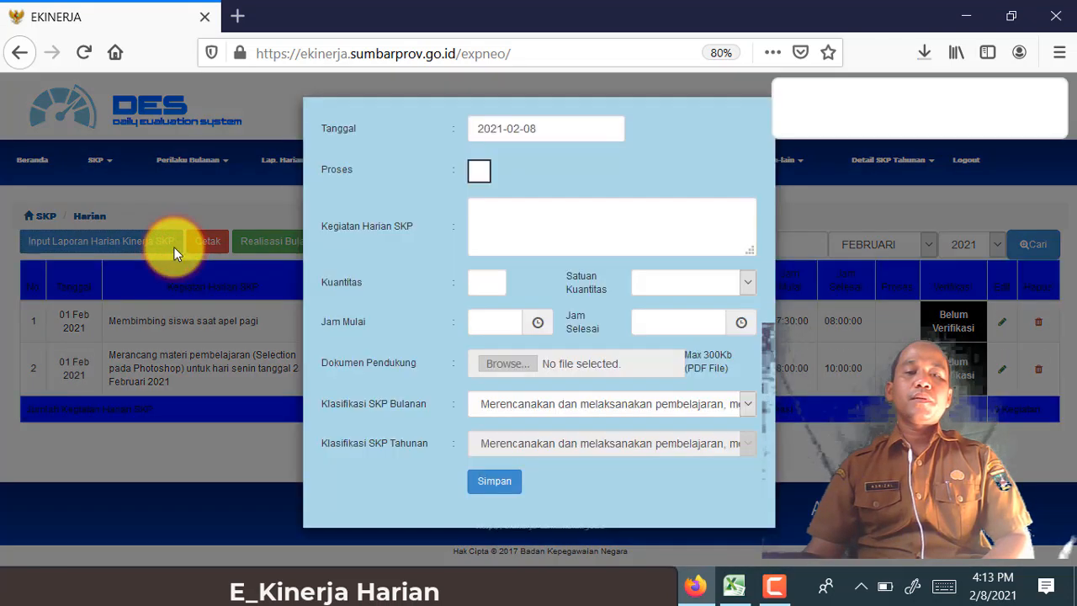
{"action": "left_click", "coordinate": [734, 586]}
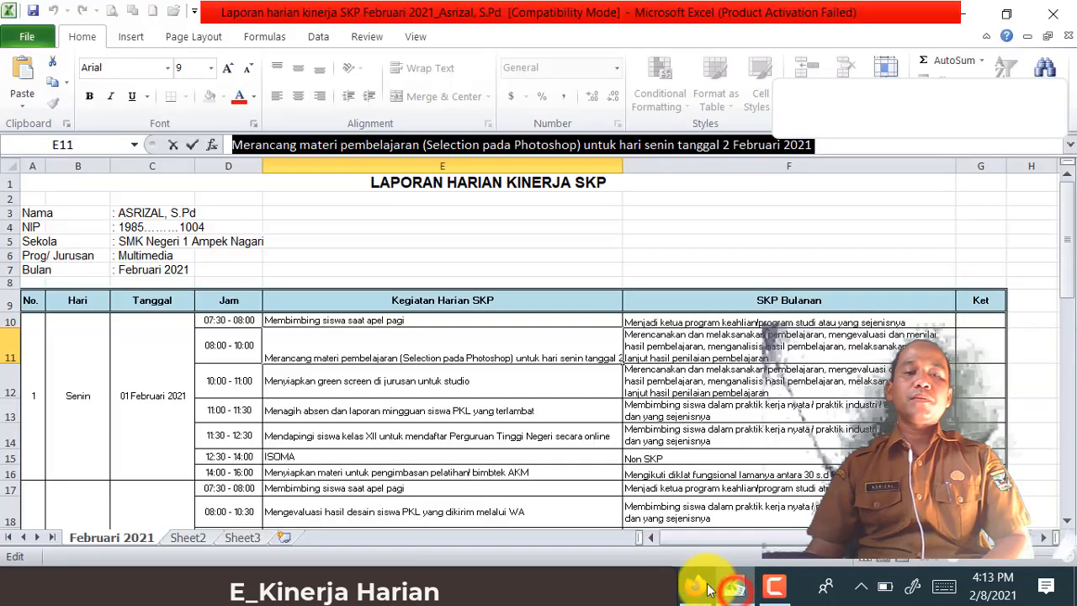
{"action": "left_click", "coordinate": [241, 390]}
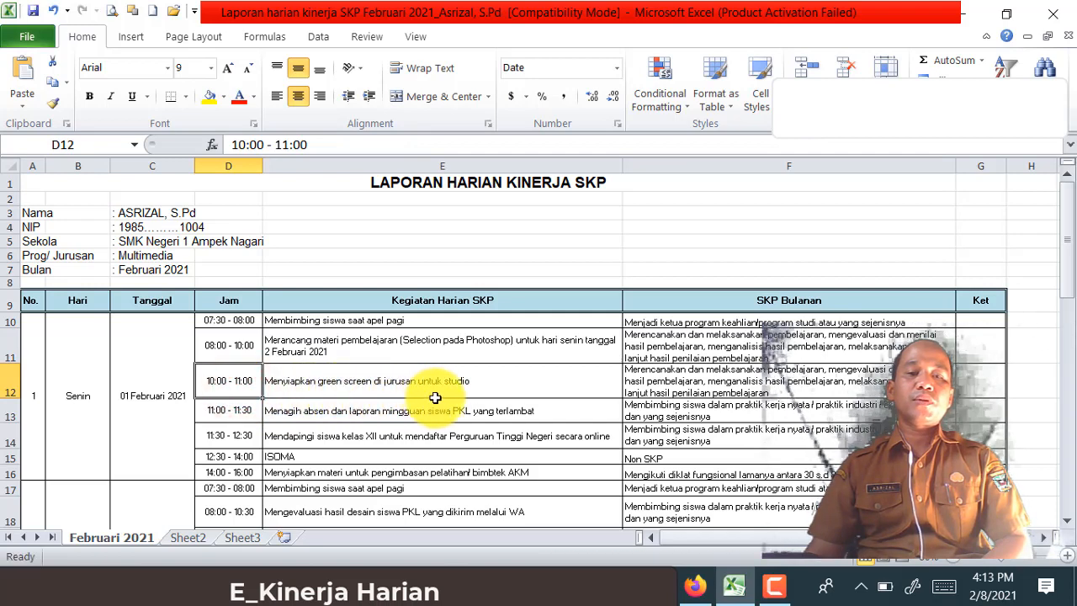
{"action": "left_click", "coordinate": [311, 392]}
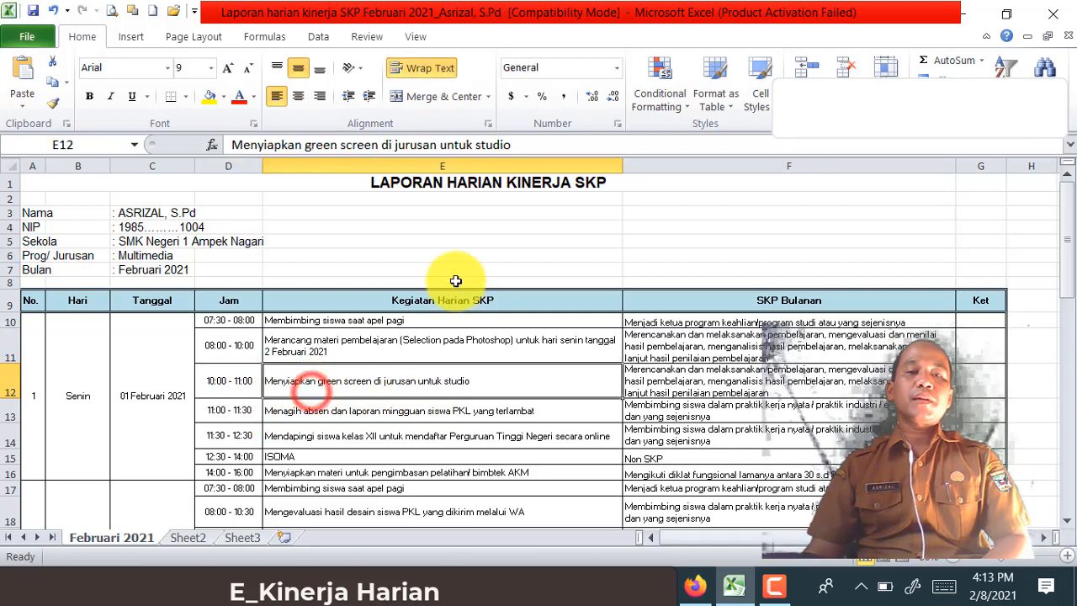
{"action": "left_click_drag", "start_coordinate": [515, 145], "coordinate": [211, 139]}
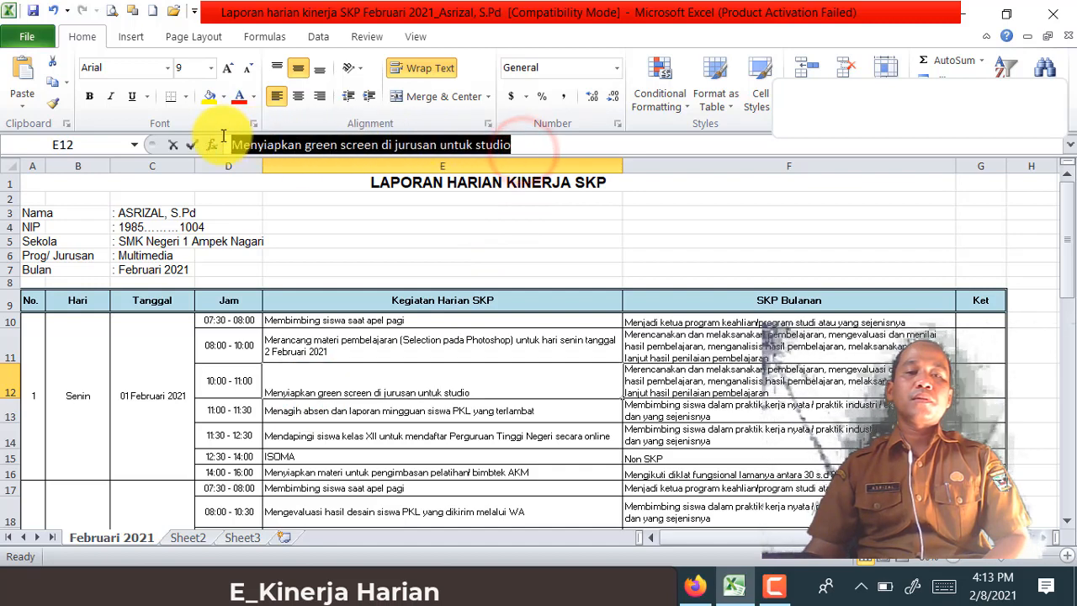
{"action": "right_click", "coordinate": [305, 144]}
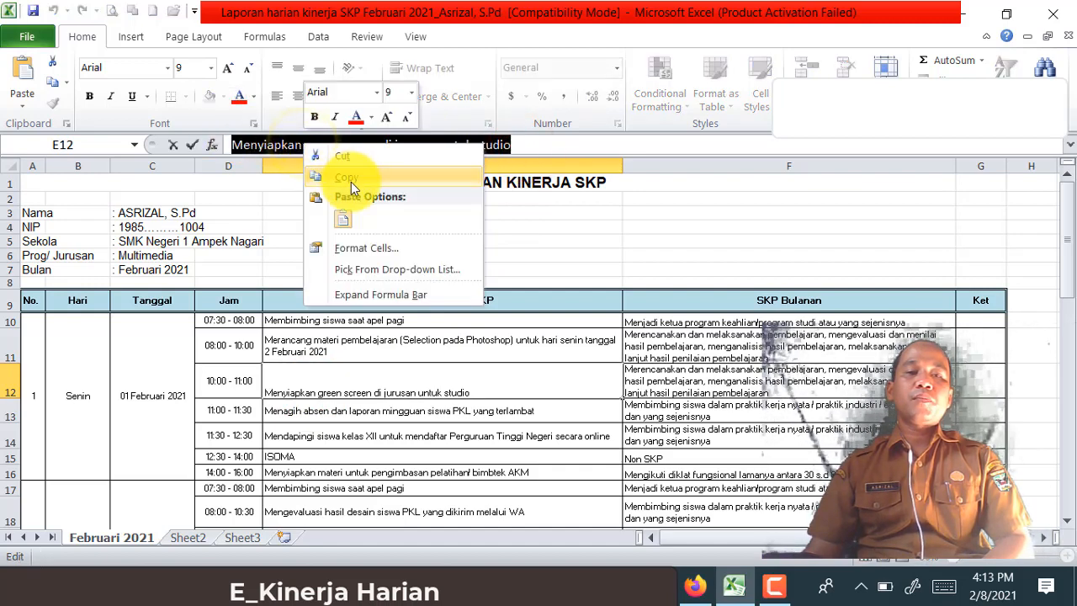
{"action": "left_click", "coordinate": [348, 180]}
{"action": "left_click", "coordinate": [695, 584]}
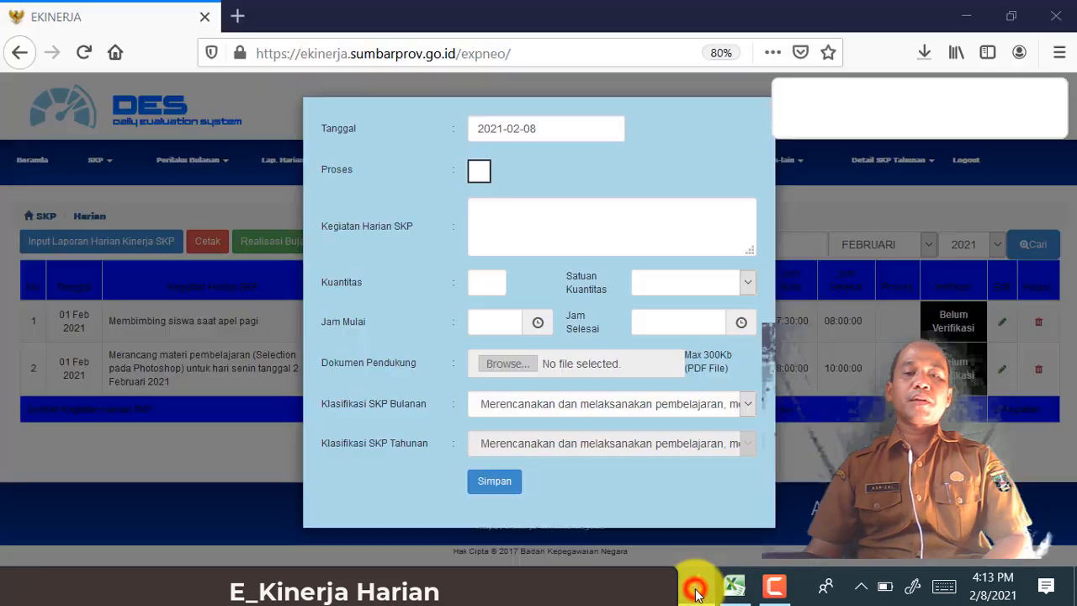
{"action": "right_click", "coordinate": [498, 225]}
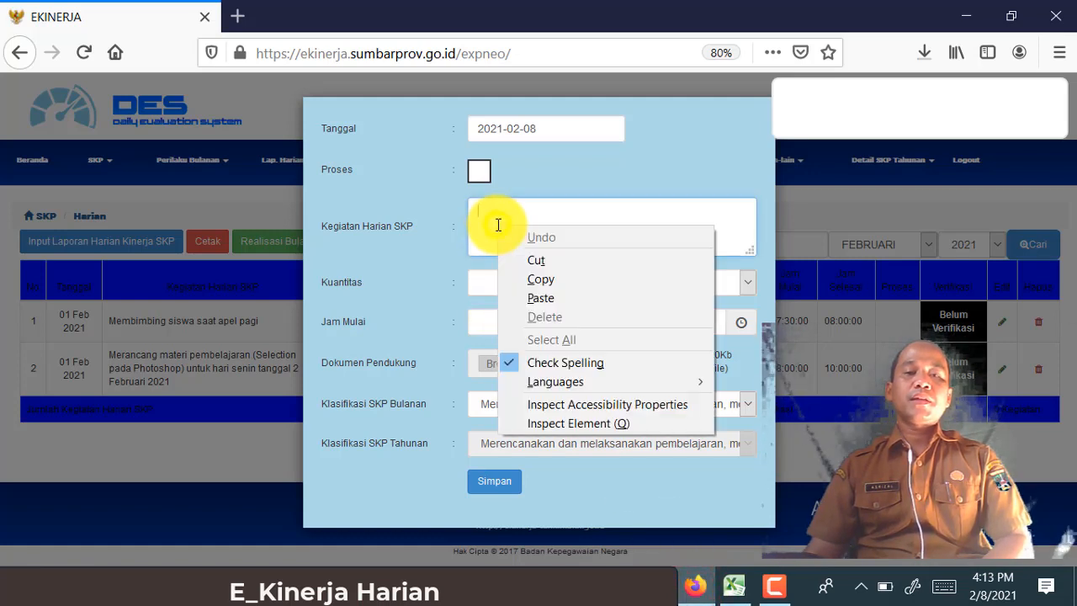
{"action": "left_click", "coordinate": [559, 299]}
Set Kuantitas to 1 and Satuan Kuantitas to Kegiatan for the green screen preparation entry.
{"action": "left_click", "coordinate": [488, 282]}
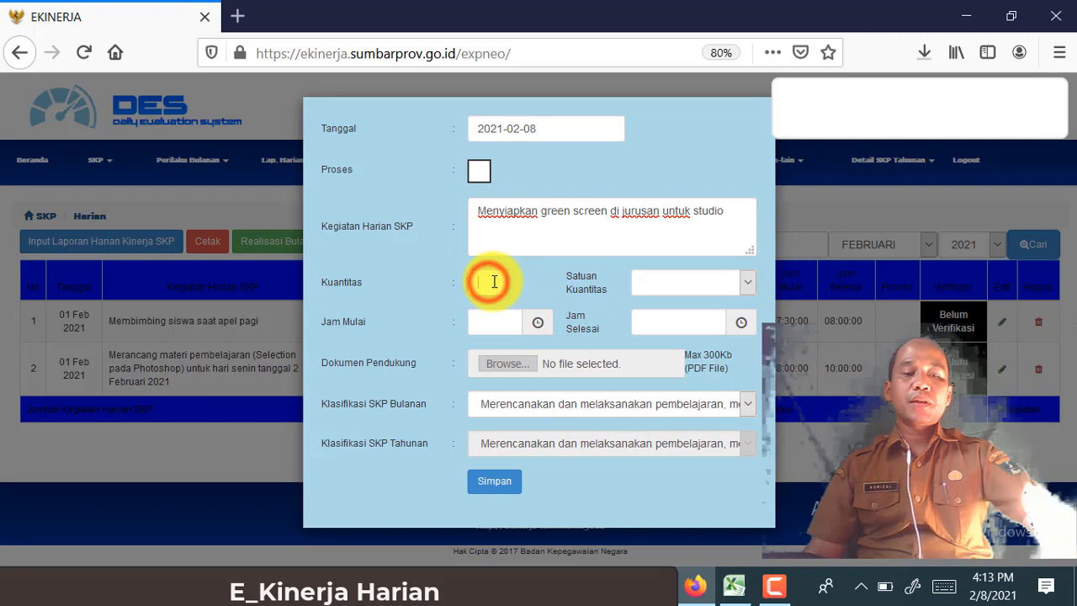
{"action": "type", "text": "1"}
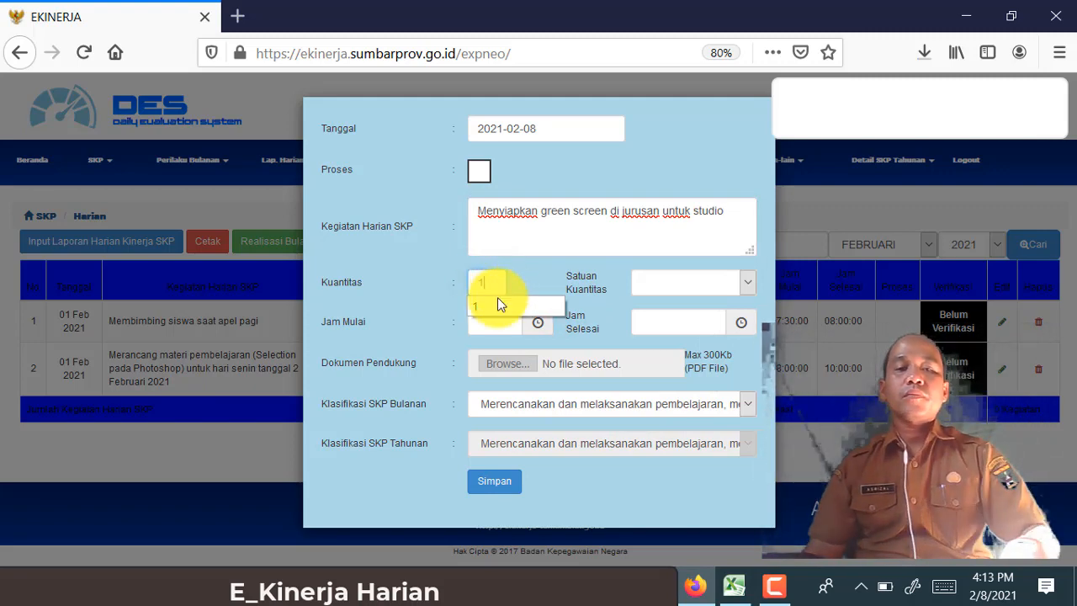
{"action": "left_click", "coordinate": [675, 284]}
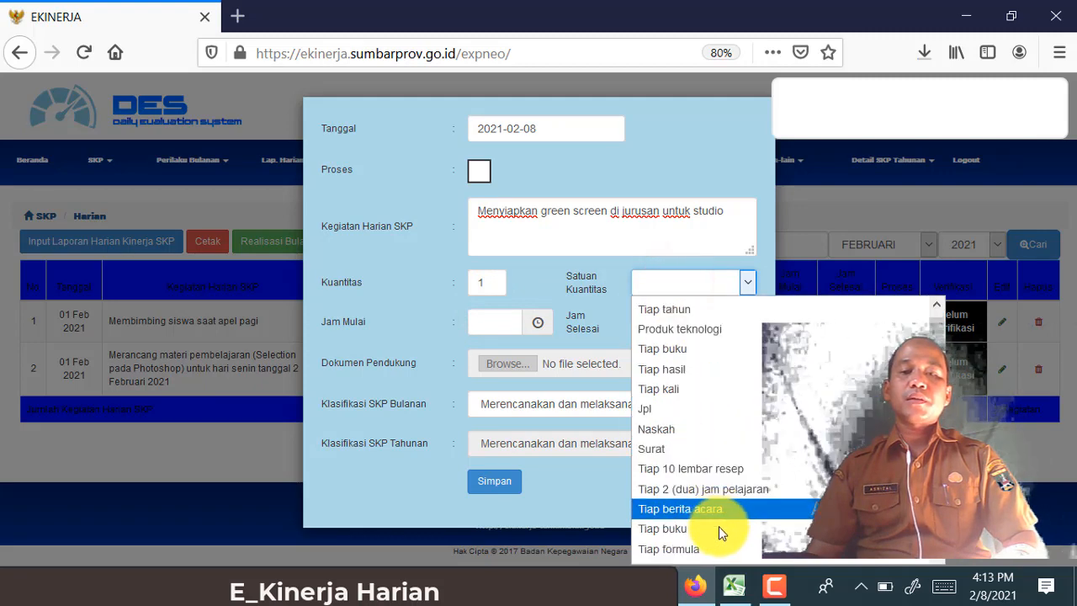
{"action": "scroll", "coordinate": [718, 527], "scroll_direction": "down", "scroll_amount": 15}
{"action": "scroll", "coordinate": [718, 539], "scroll_direction": "down", "scroll_amount": 15}
{"action": "scroll", "coordinate": [716, 533], "scroll_direction": "down", "scroll_amount": 15}
{"action": "scroll", "coordinate": [717, 539], "scroll_direction": "down", "scroll_amount": 10}
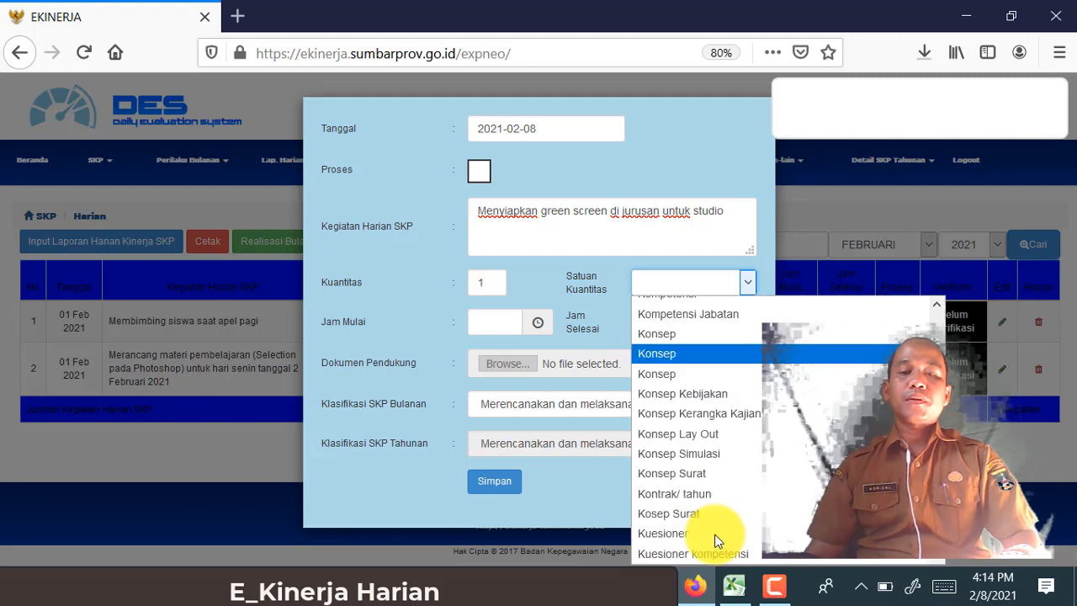
{"action": "scroll", "coordinate": [718, 540], "scroll_direction": "up", "scroll_amount": 6}
{"action": "scroll", "coordinate": [664, 488], "scroll_direction": "up", "scroll_amount": 1}
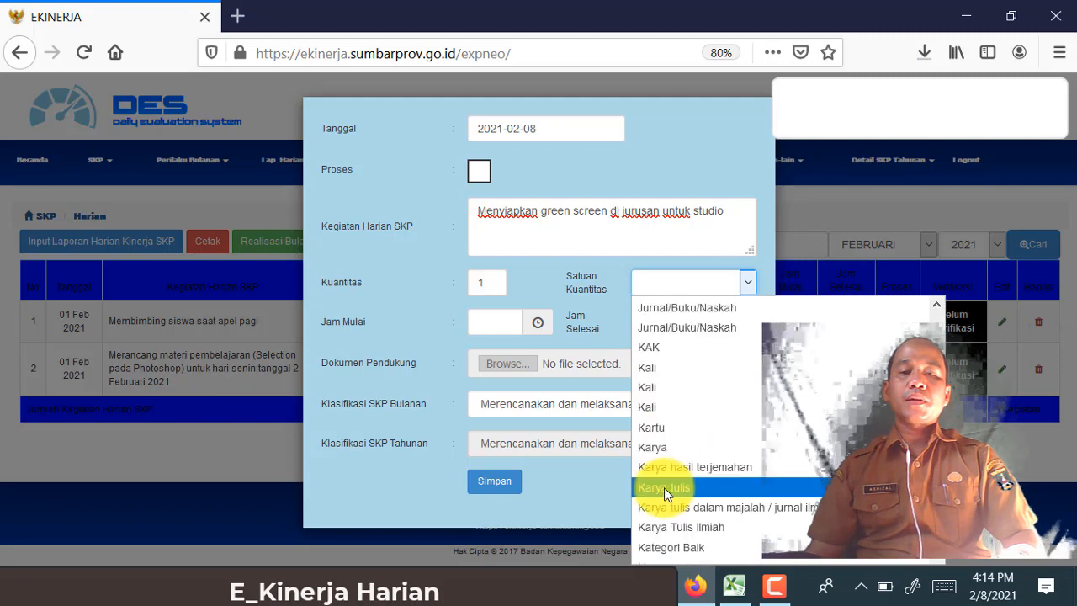
{"action": "scroll", "coordinate": [669, 493], "scroll_direction": "down", "scroll_amount": 3}
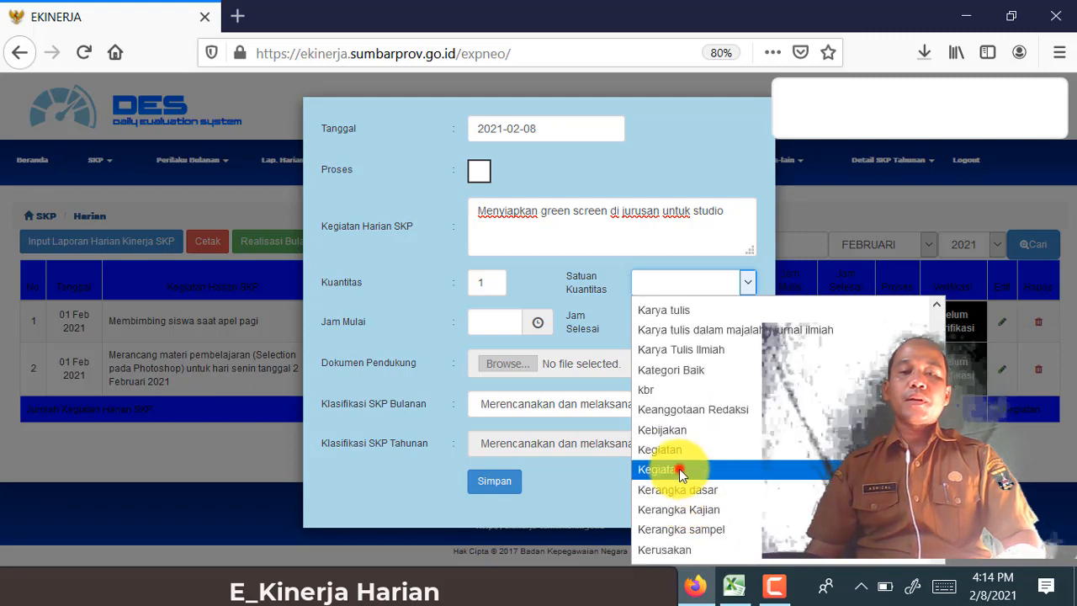
{"action": "left_click", "coordinate": [680, 470]}
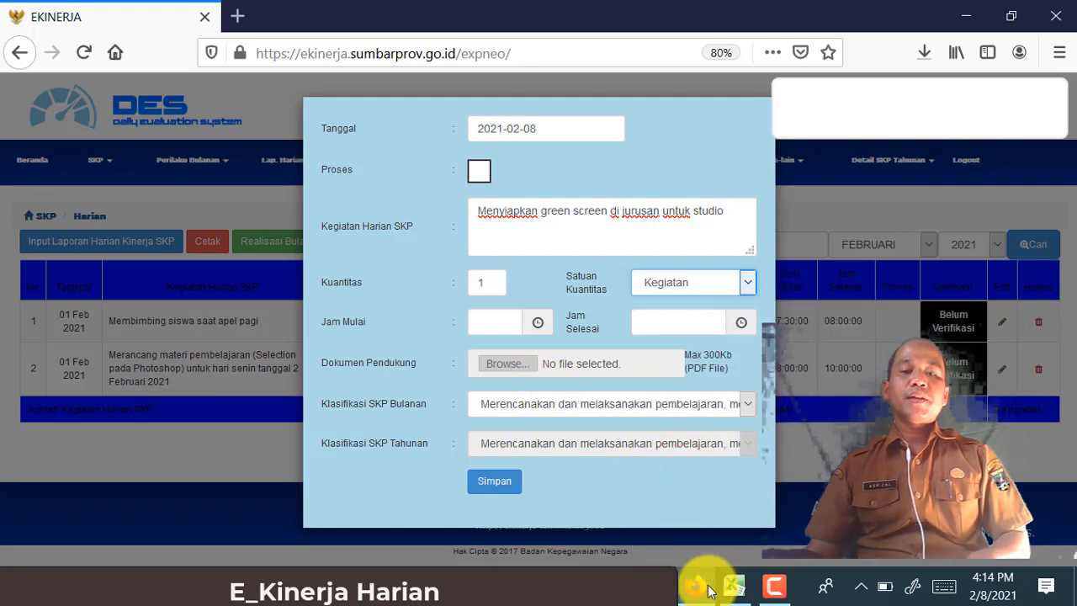
Check the time range in row 12 of the Excel worksheet and set Jam Mulai to 10:00 and Jam Selesai to 11:00 in Firefox.
{"action": "left_click", "coordinate": [734, 587]}
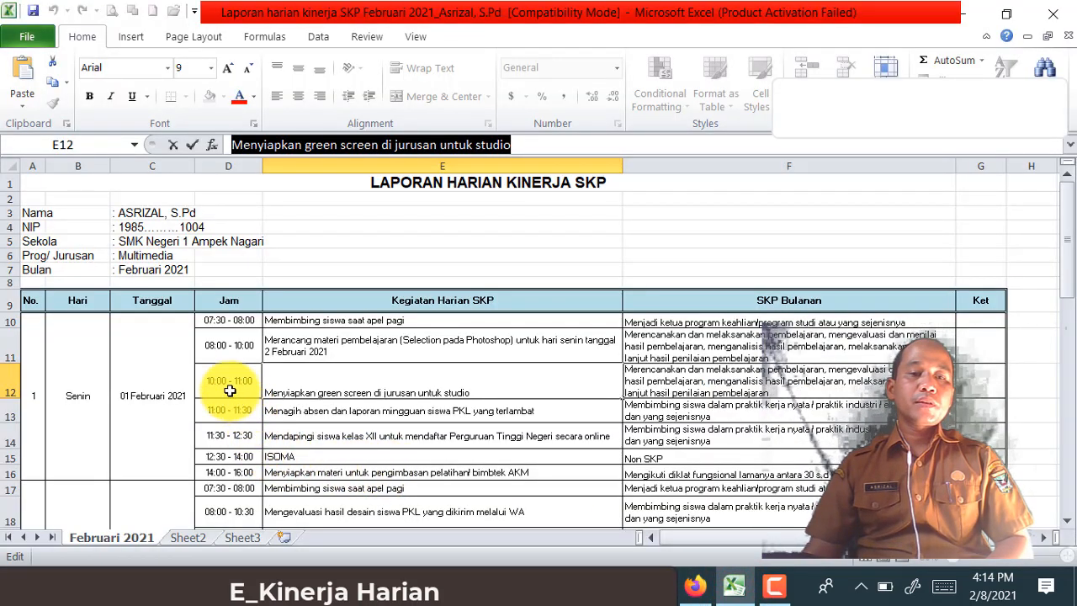
{"action": "left_click", "coordinate": [695, 586]}
{"action": "left_click", "coordinate": [495, 323]}
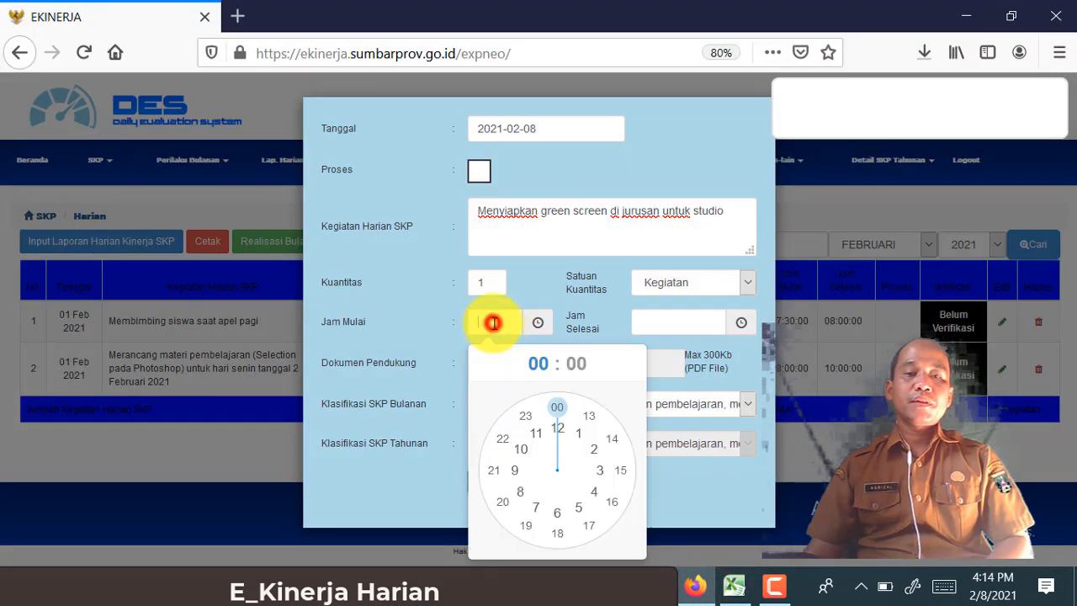
{"action": "left_click", "coordinate": [523, 455]}
{"action": "left_click", "coordinate": [557, 407]}
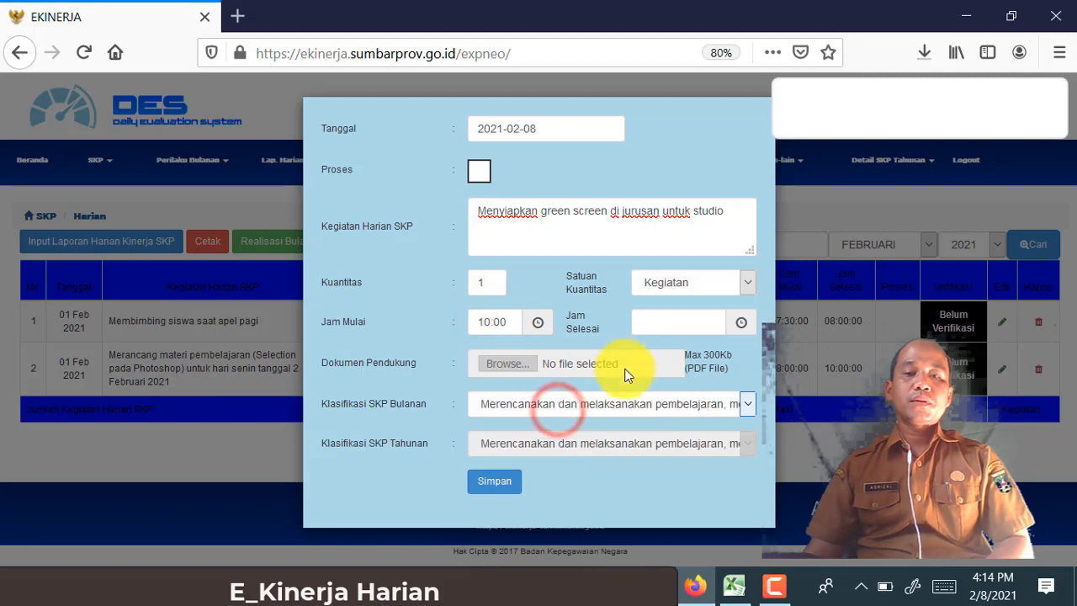
{"action": "left_click", "coordinate": [647, 323]}
{"action": "left_click", "coordinate": [699, 438]}
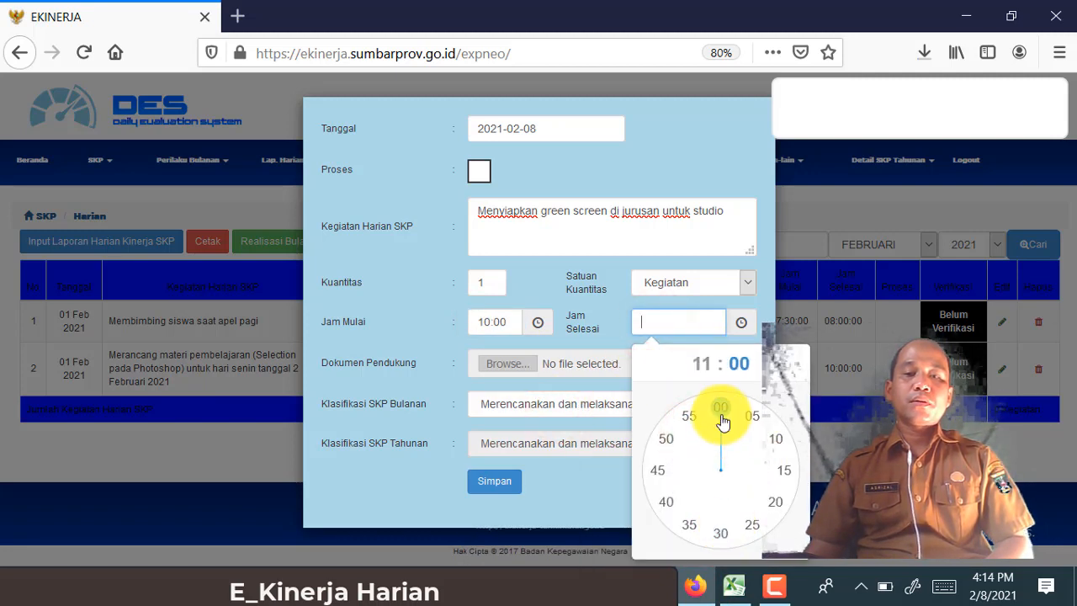
{"action": "left_click", "coordinate": [721, 412]}
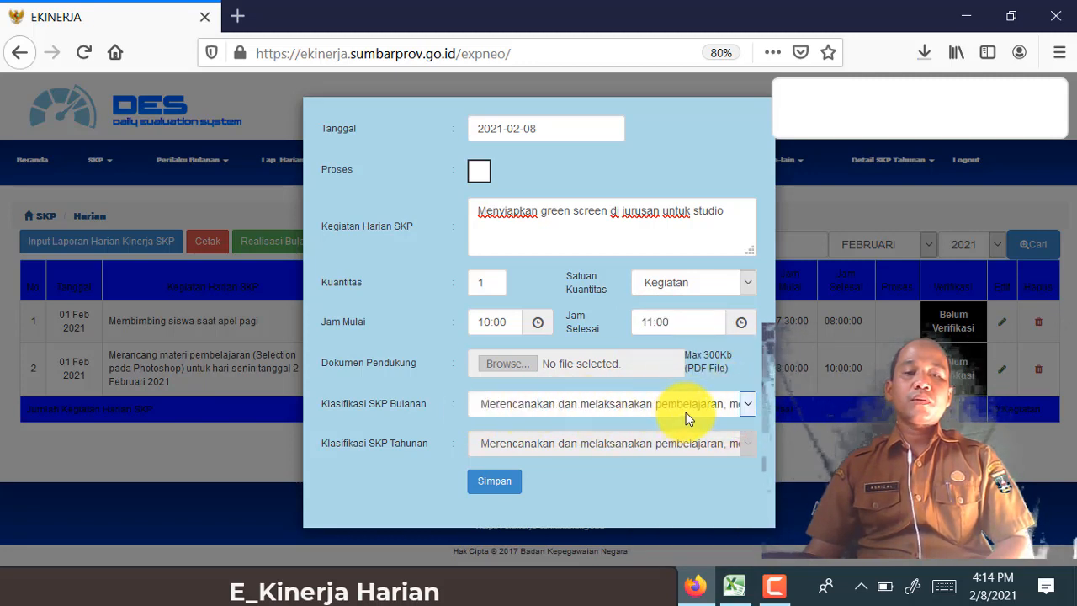
Check the monthly SKP in Excel row 12, choose the Klasifikasi SKP Bulanan starting "Merencanakan dan melaksanakan pembelajaran" in Firefox, and save the entry.
{"action": "left_click", "coordinate": [746, 406]}
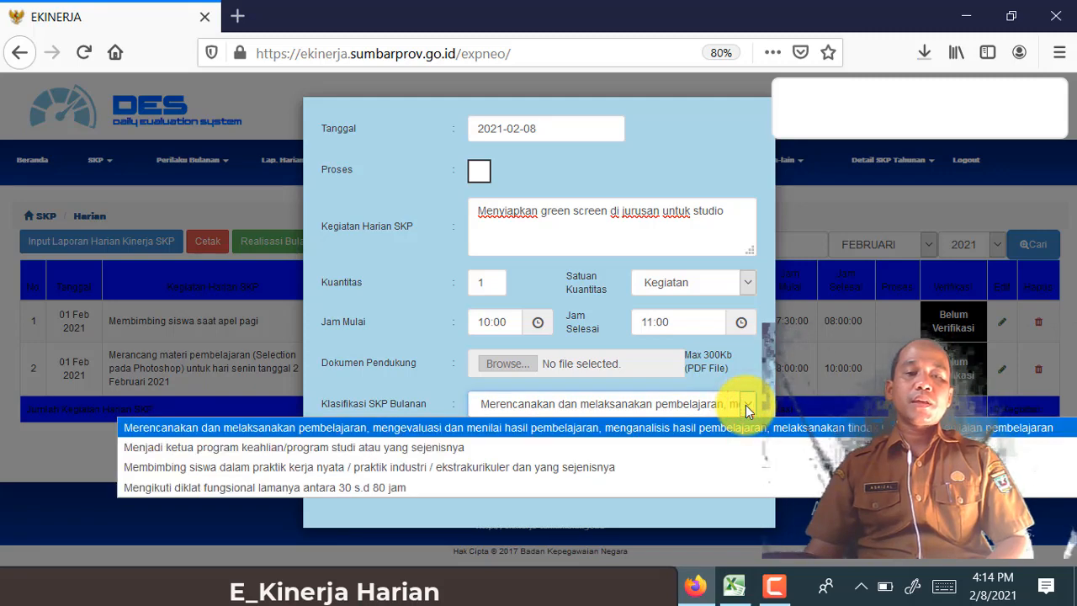
{"action": "left_click", "coordinate": [734, 586]}
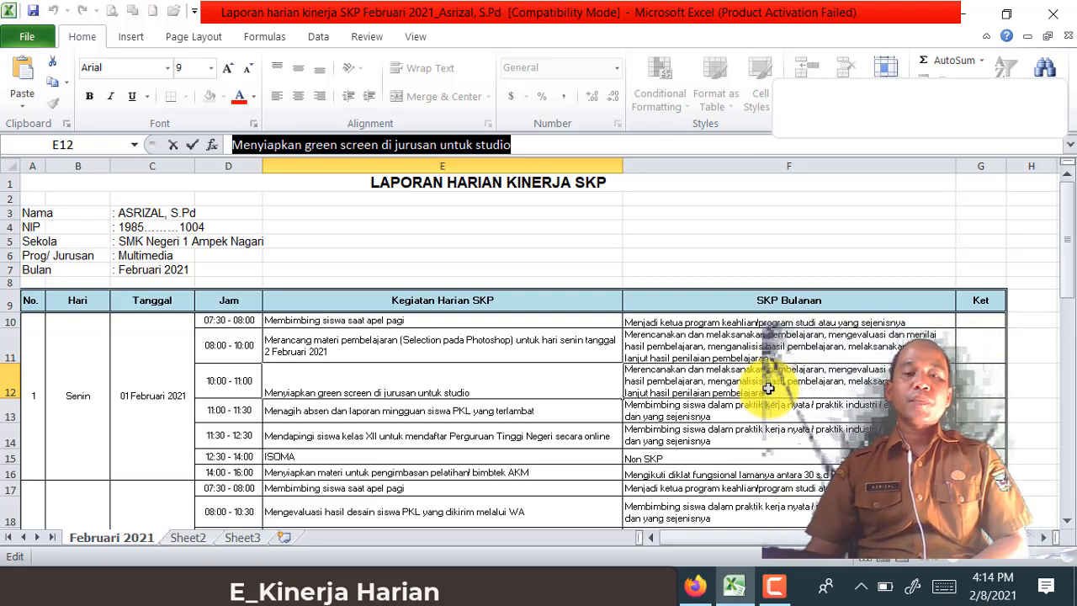
{"action": "left_click", "coordinate": [695, 586]}
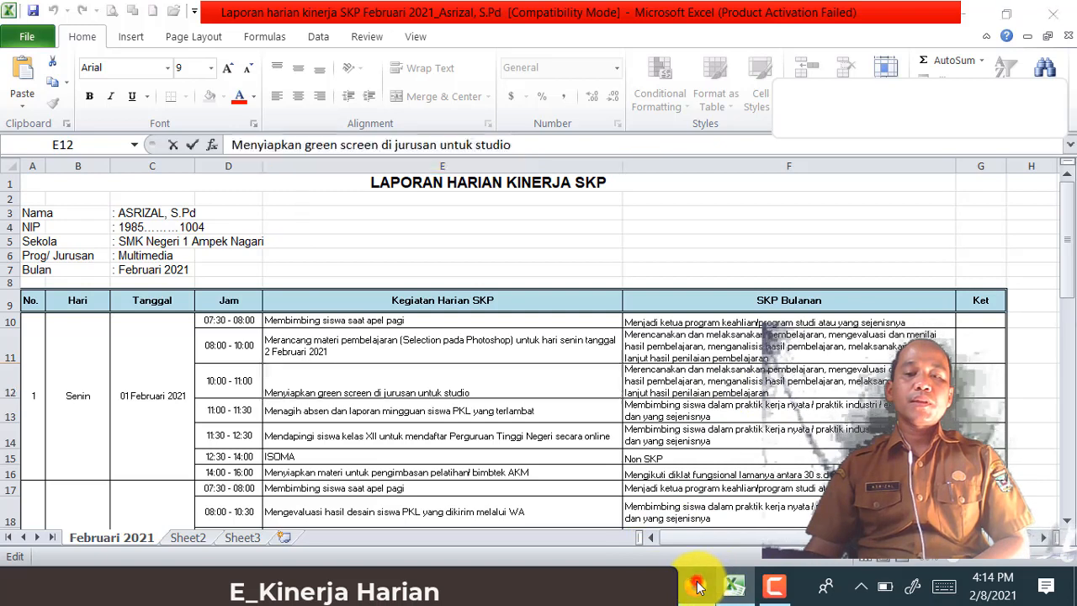
{"action": "left_click", "coordinate": [748, 405]}
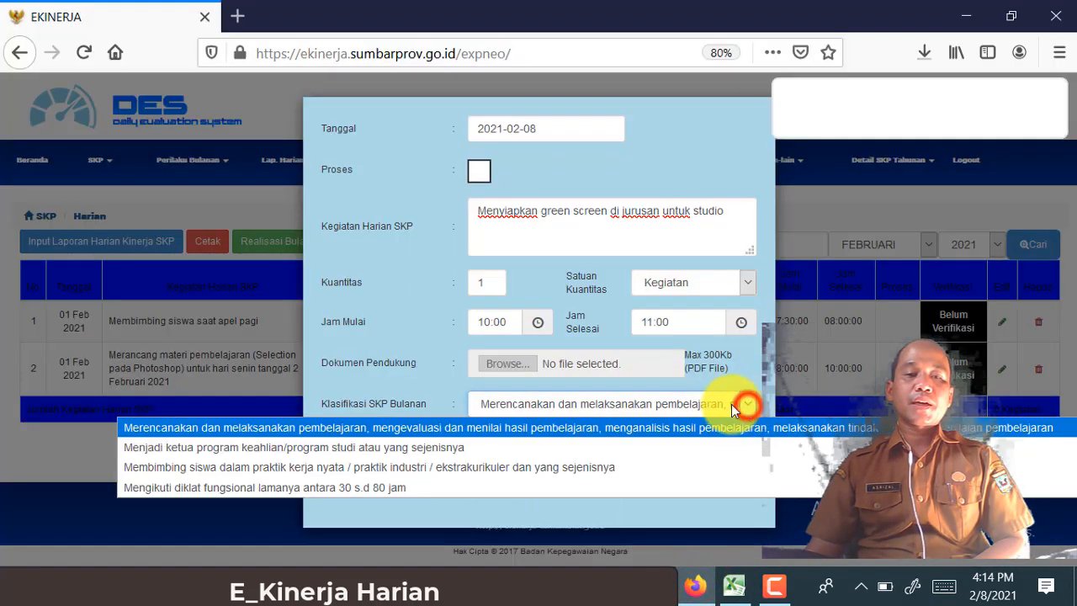
{"action": "left_click", "coordinate": [539, 427]}
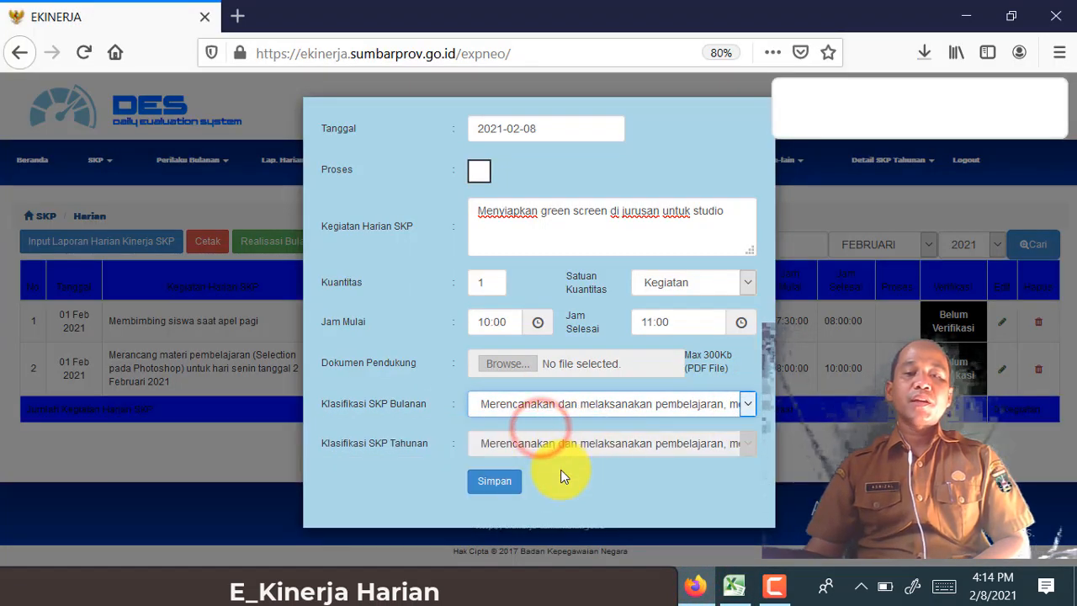
{"action": "left_click", "coordinate": [512, 497]}
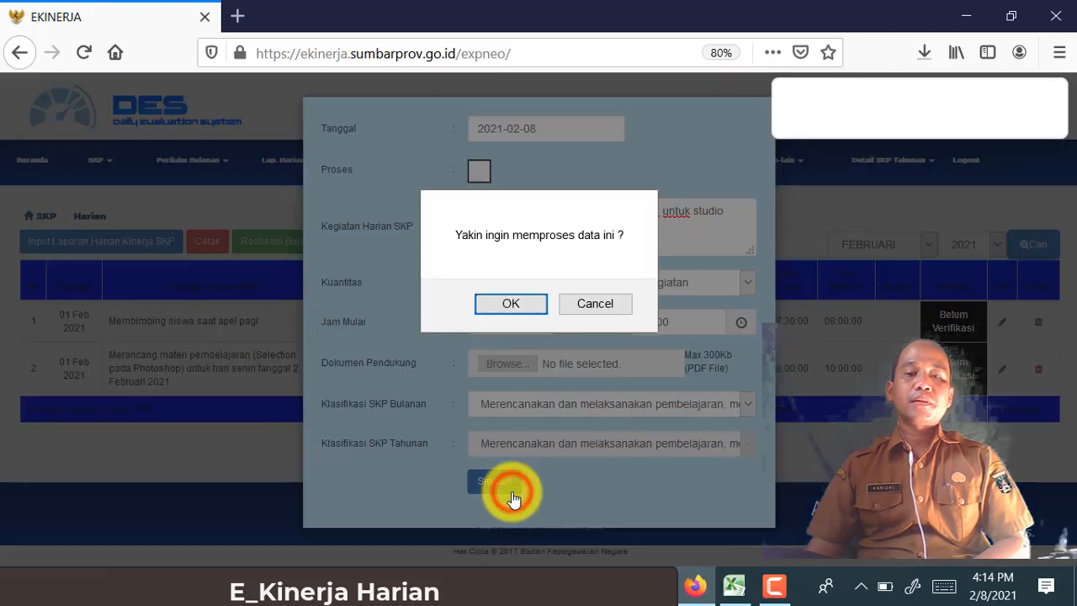
{"action": "left_click", "coordinate": [539, 308]}
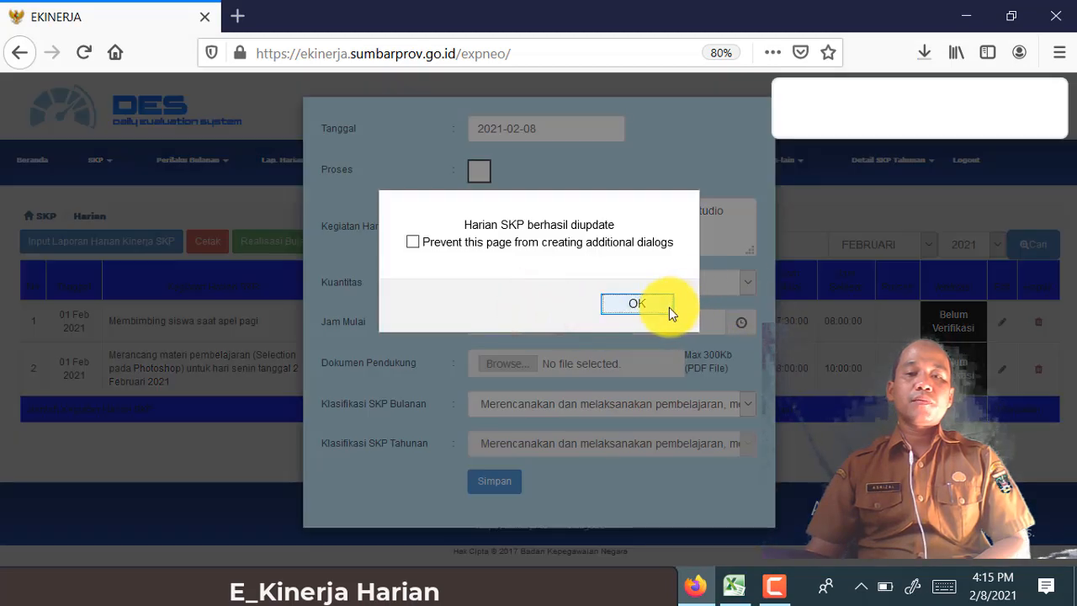
{"action": "left_click", "coordinate": [669, 307]}
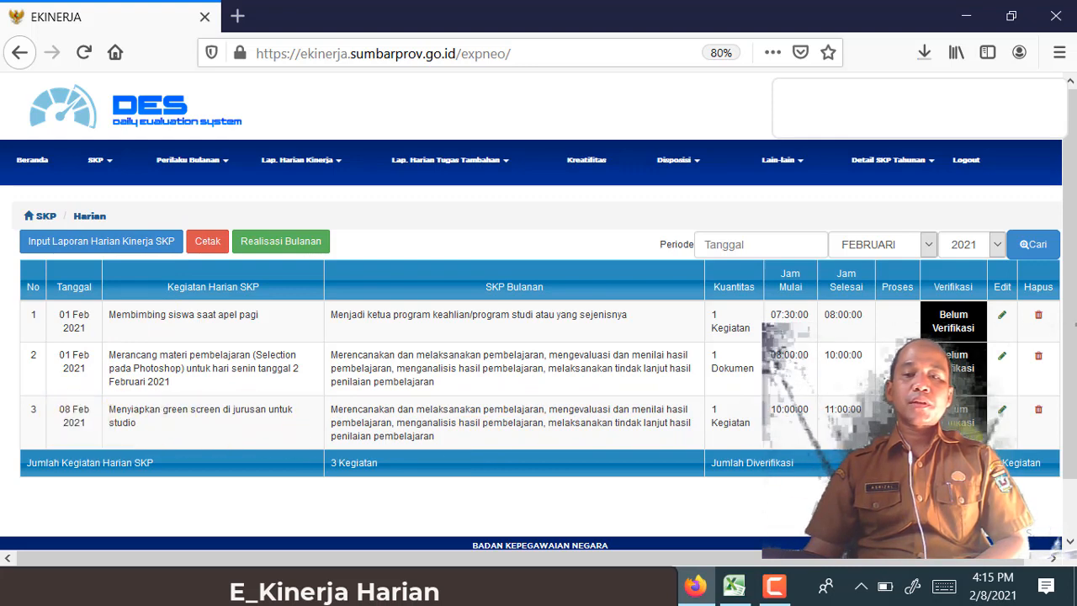
Edit the saved green screen entry to change its Tanggal to 2021-02-01 and save it.
{"action": "left_click", "coordinate": [1003, 413]}
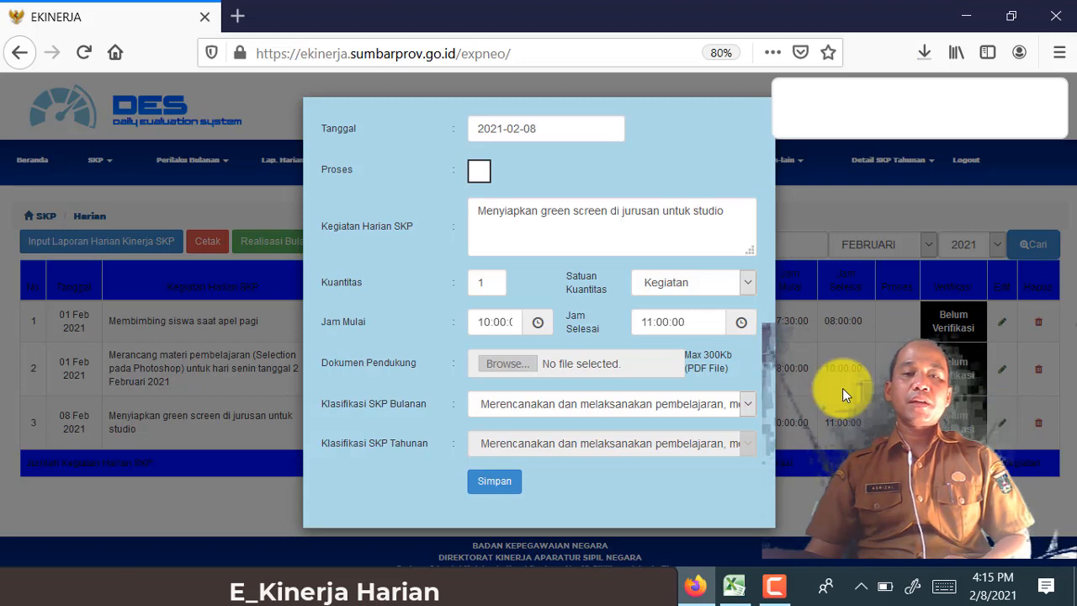
{"action": "left_click", "coordinate": [532, 128]}
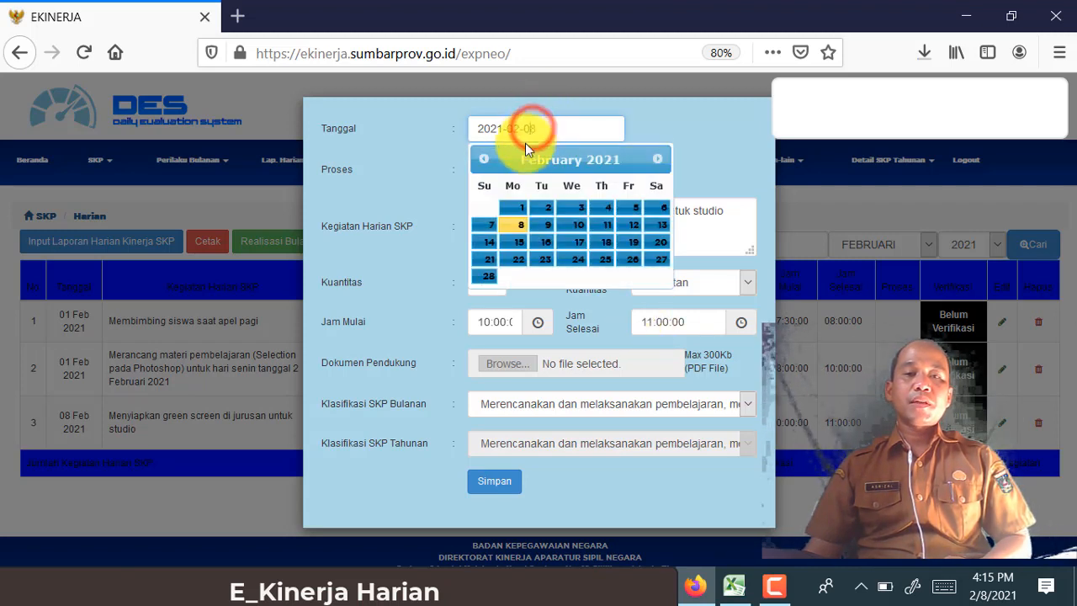
{"action": "left_click", "coordinate": [514, 205]}
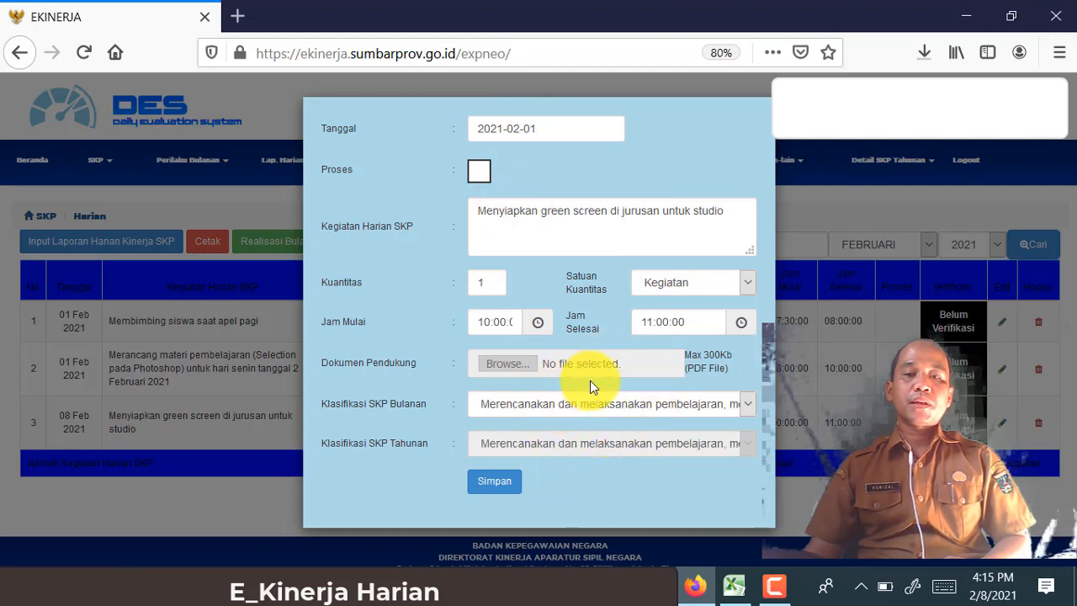
{"action": "left_click", "coordinate": [515, 486]}
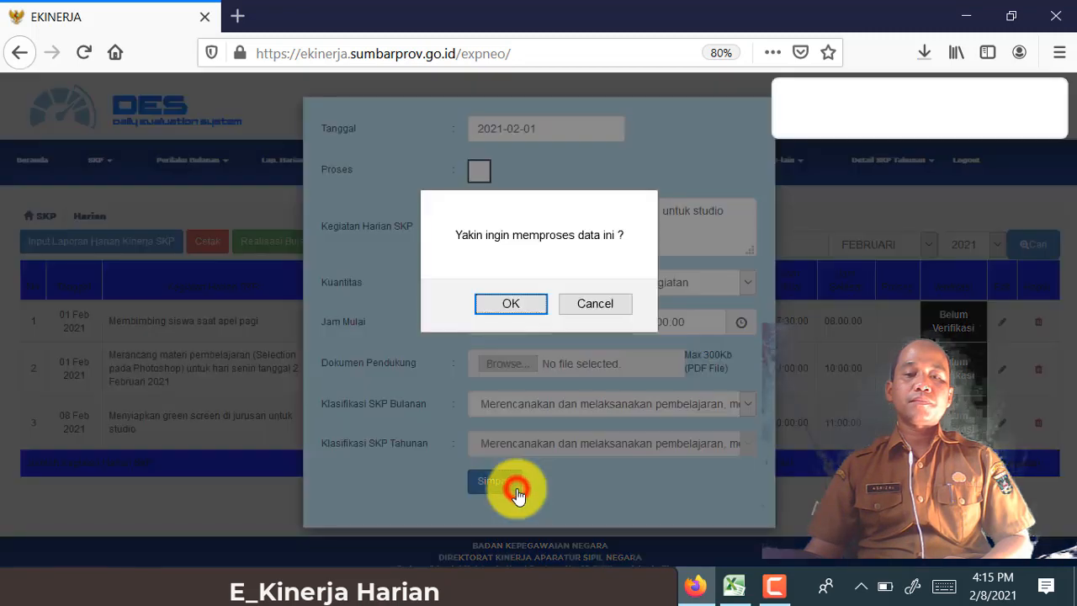
{"action": "left_click", "coordinate": [528, 305]}
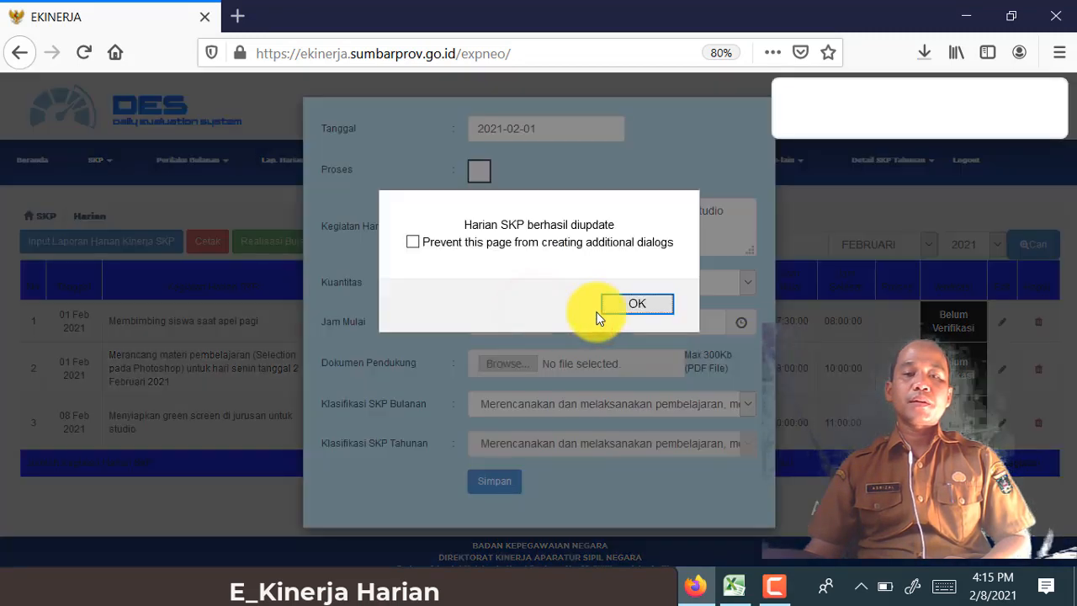
{"action": "left_click", "coordinate": [655, 303]}
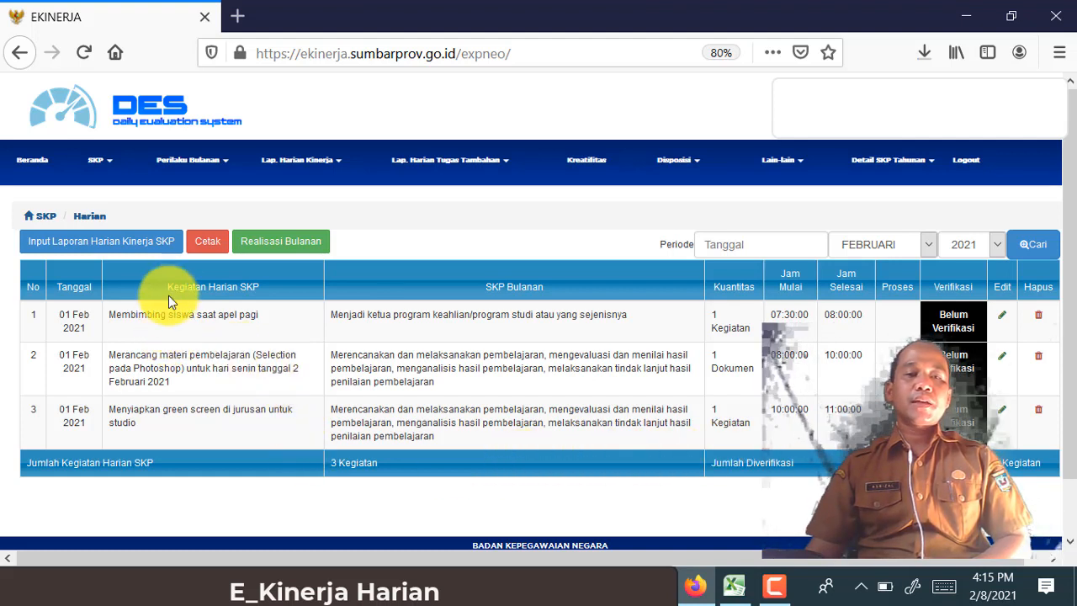
Start another daily SKP entry with Tanggal set to 2021-02-01.
{"action": "left_click", "coordinate": [175, 249]}
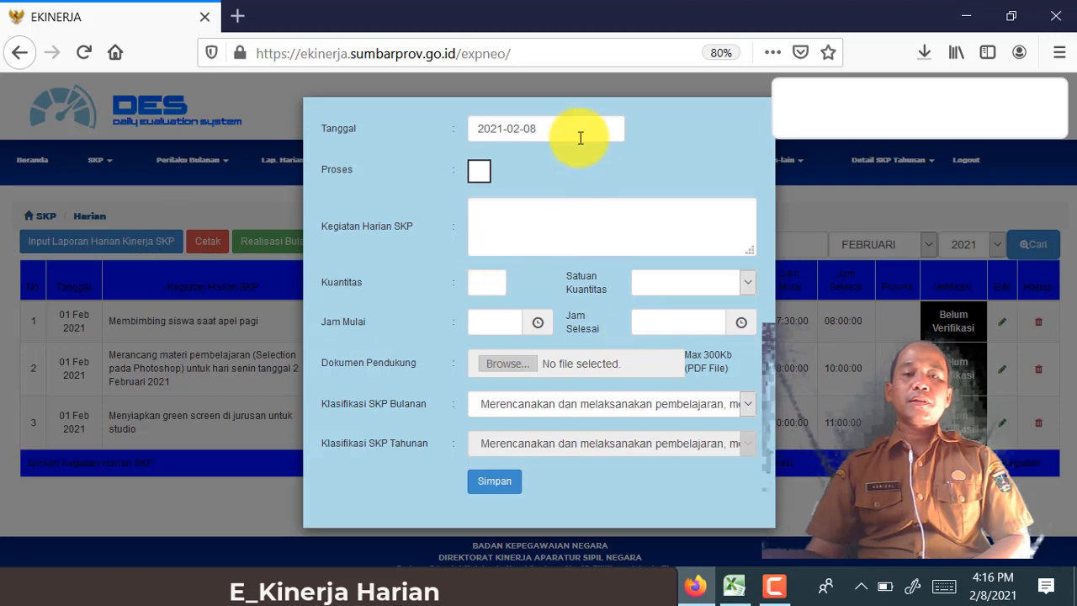
{"action": "left_click", "coordinate": [559, 131]}
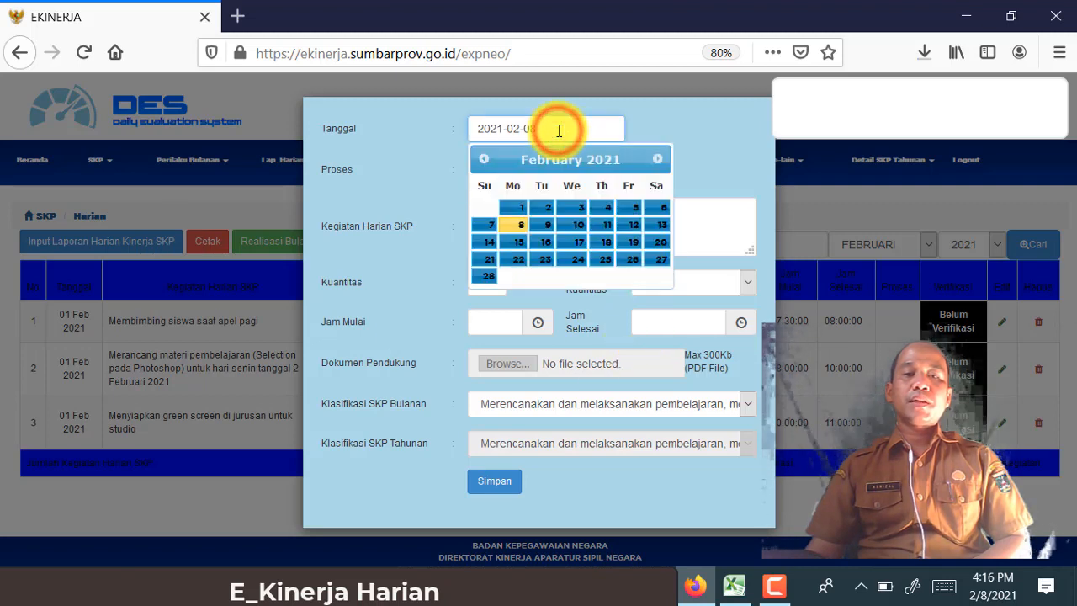
{"action": "left_click", "coordinate": [512, 207]}
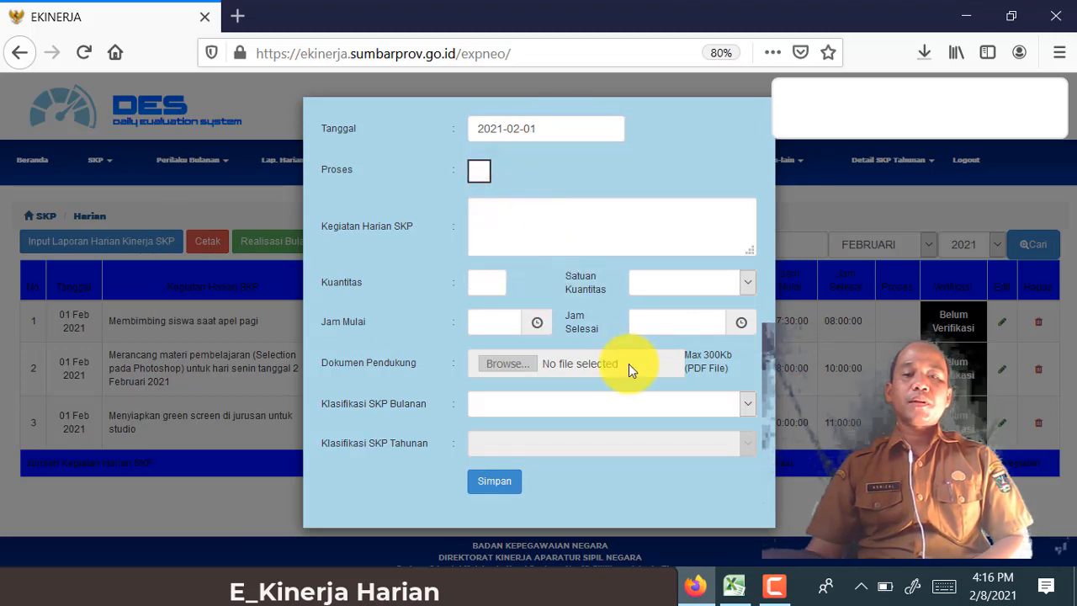
Copy "Menagih absen dan laporan mingguan siswa PKL yang terlambat" from Excel cell E13 into Kegiatan Harian SKP in Firefox.
{"action": "left_click", "coordinate": [732, 588]}
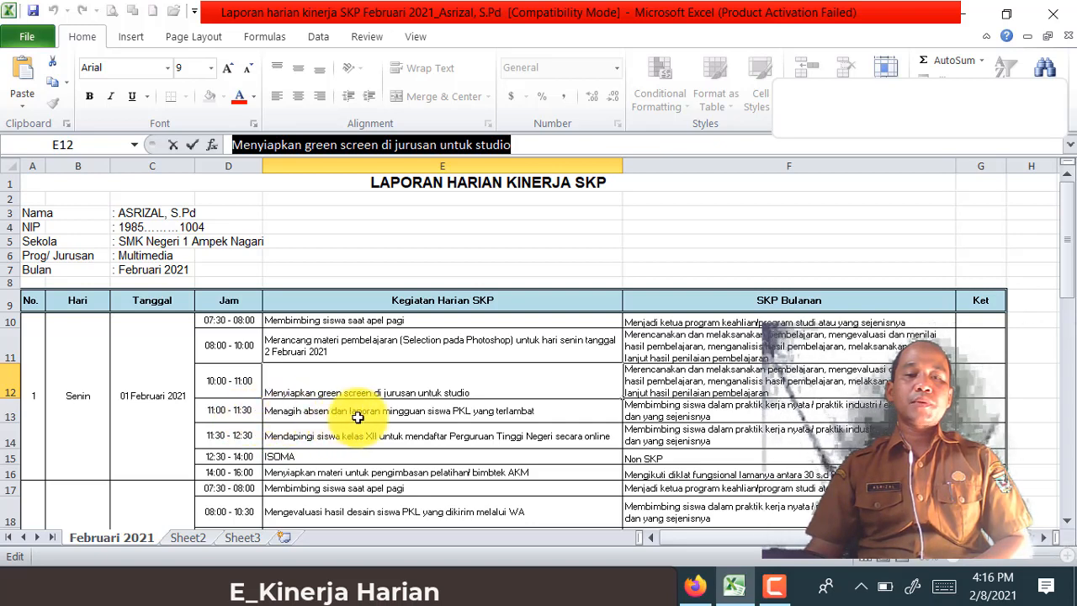
{"action": "left_click", "coordinate": [505, 410]}
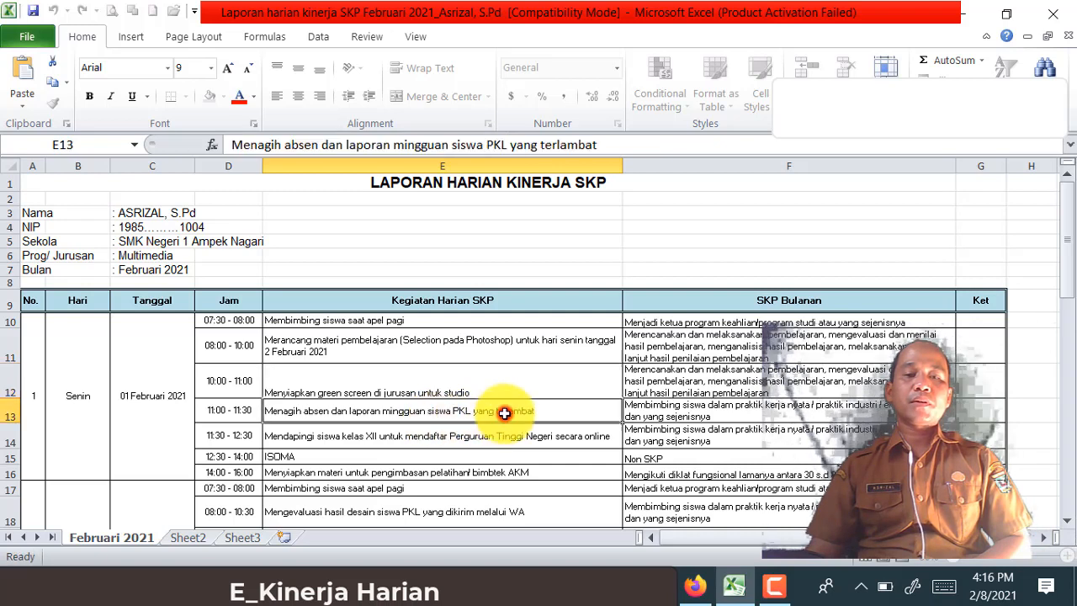
{"action": "left_click_drag", "start_coordinate": [619, 145], "coordinate": [233, 144]}
{"action": "right_click", "coordinate": [301, 145]}
{"action": "left_click", "coordinate": [344, 179]}
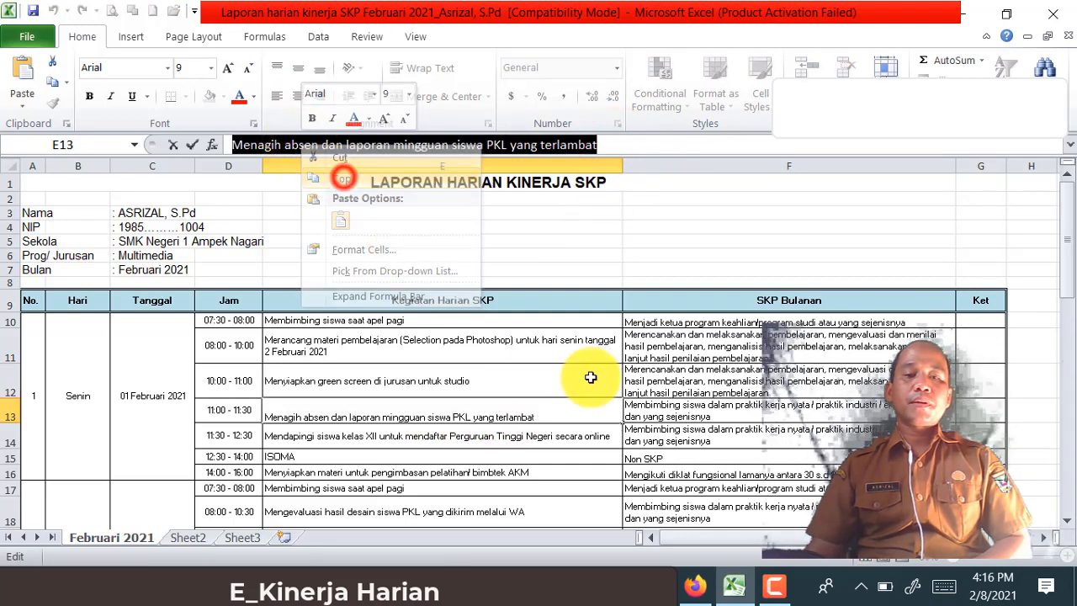
{"action": "left_click", "coordinate": [695, 589]}
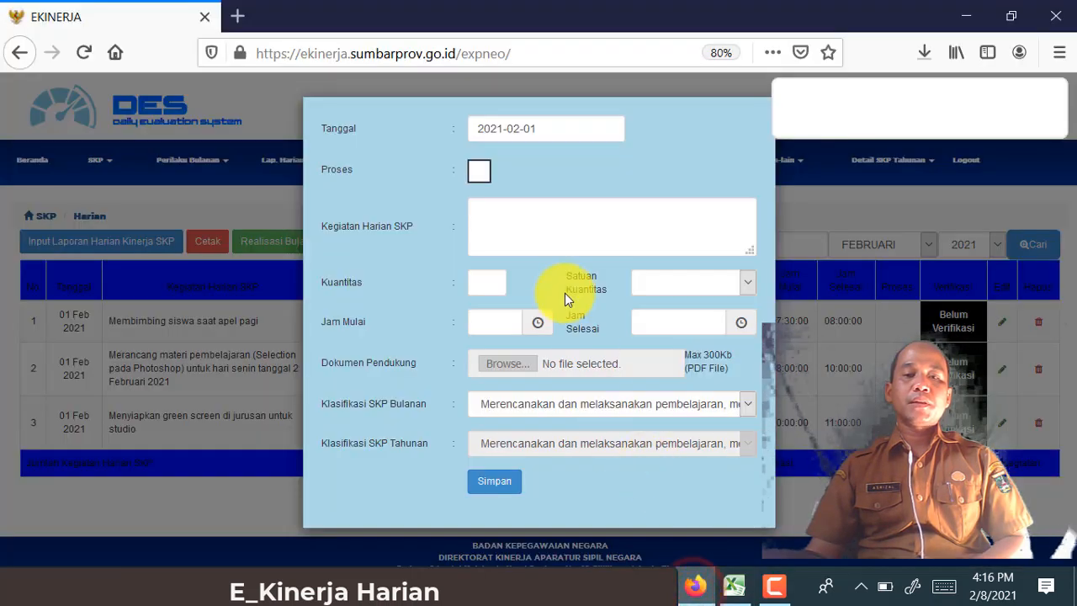
{"action": "right_click", "coordinate": [543, 226]}
{"action": "left_click", "coordinate": [588, 299]}
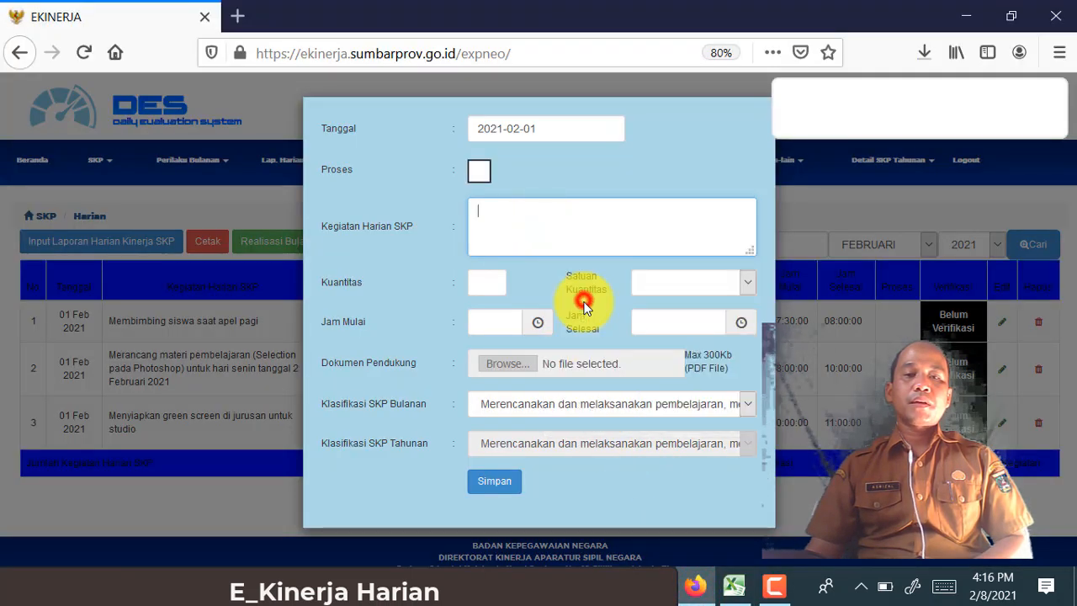
Set Kuantitas to 1 and Satuan Kuantitas to Dokumen for the PKL attendance and report entry.
{"action": "left_click", "coordinate": [484, 288]}
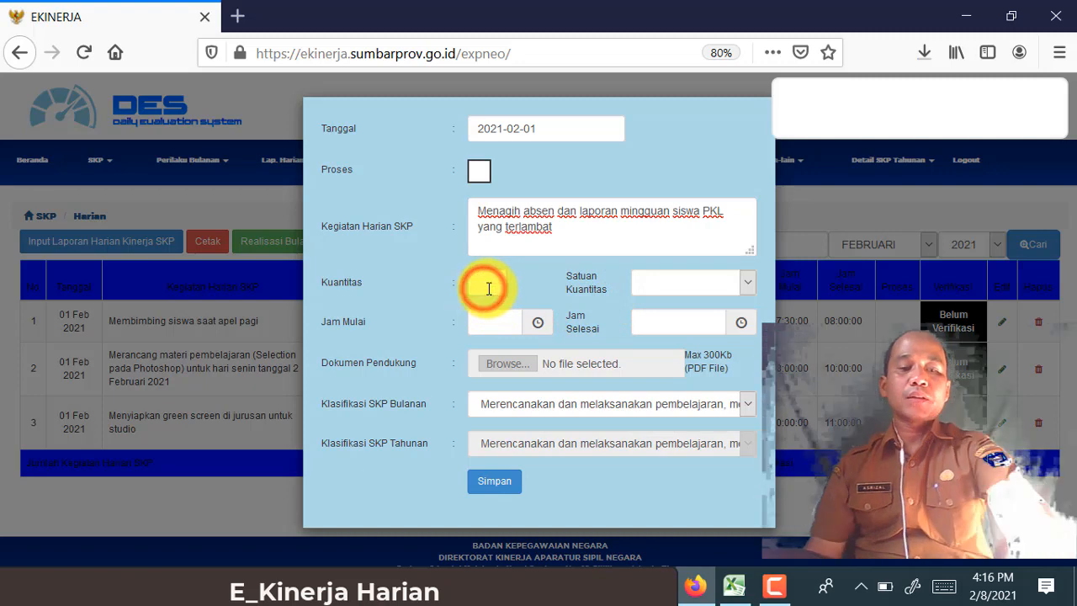
{"action": "type", "text": "1"}
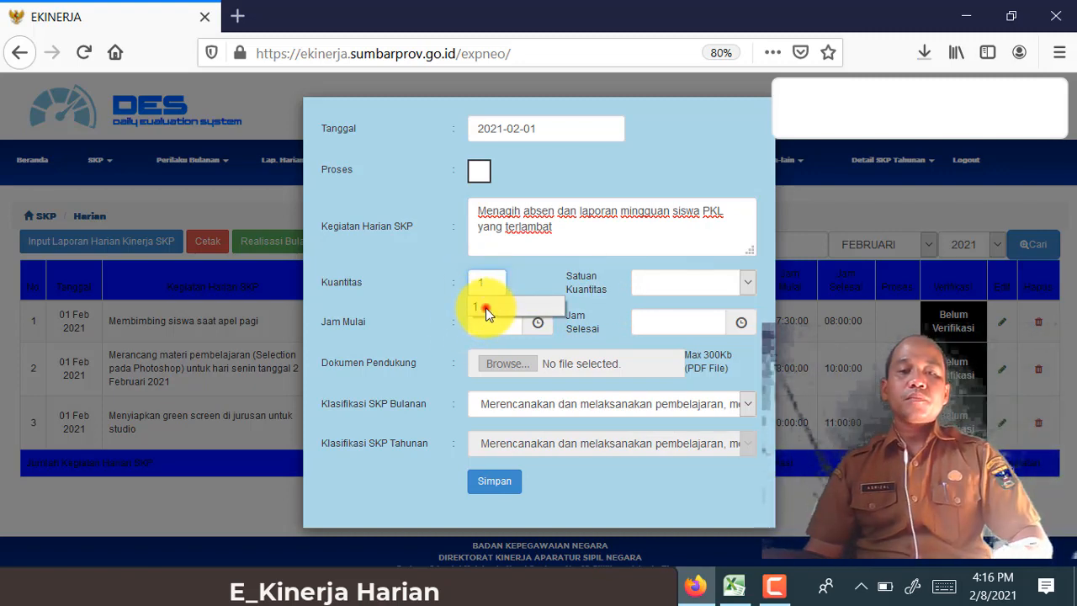
{"action": "left_click", "coordinate": [487, 307]}
{"action": "left_click", "coordinate": [672, 288]}
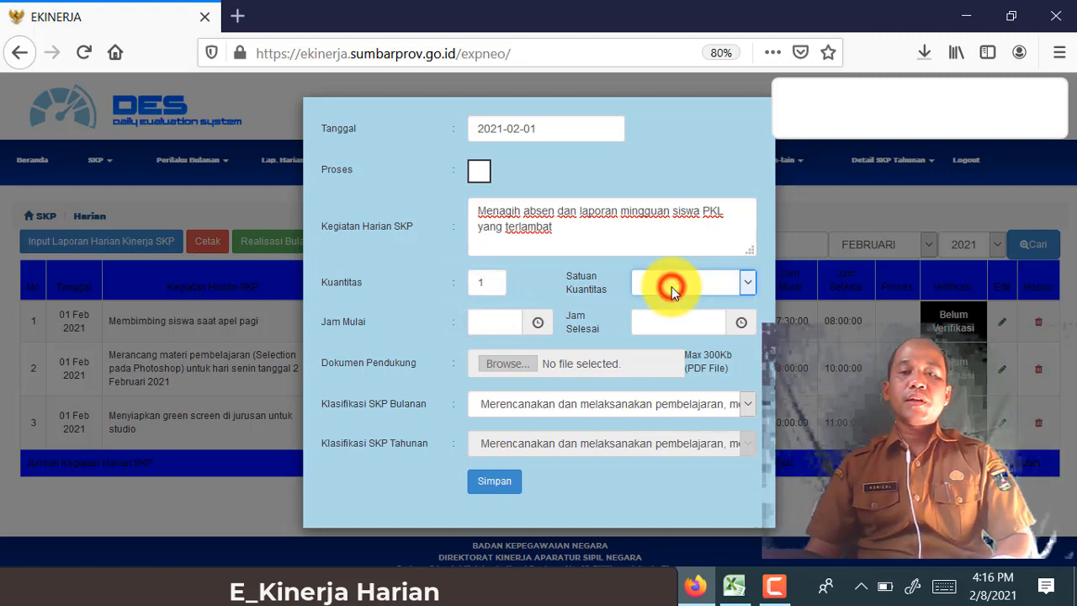
{"action": "scroll", "coordinate": [718, 522], "scroll_direction": "down", "scroll_amount": 5}
{"action": "scroll", "coordinate": [719, 528], "scroll_direction": "down", "scroll_amount": 15}
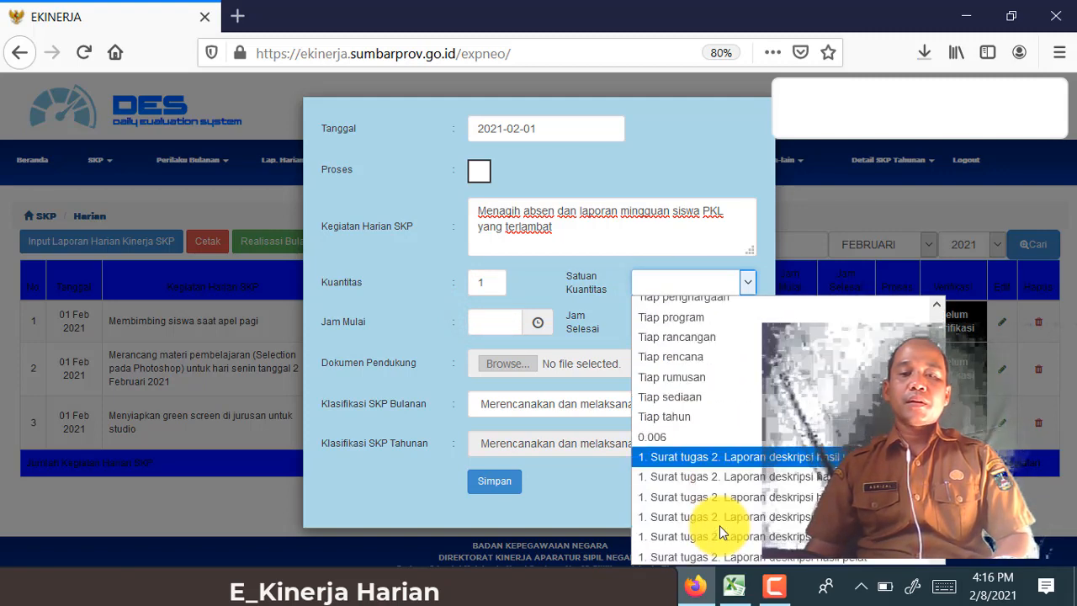
{"action": "scroll", "coordinate": [719, 530], "scroll_direction": "down", "scroll_amount": 15}
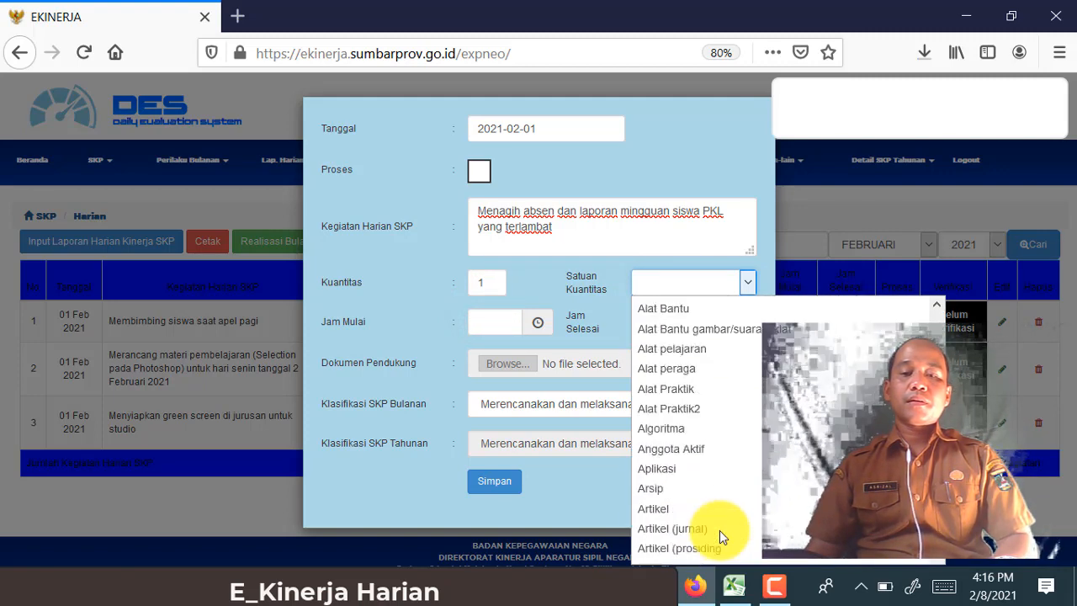
{"action": "scroll", "coordinate": [719, 530], "scroll_direction": "down", "scroll_amount": 3}
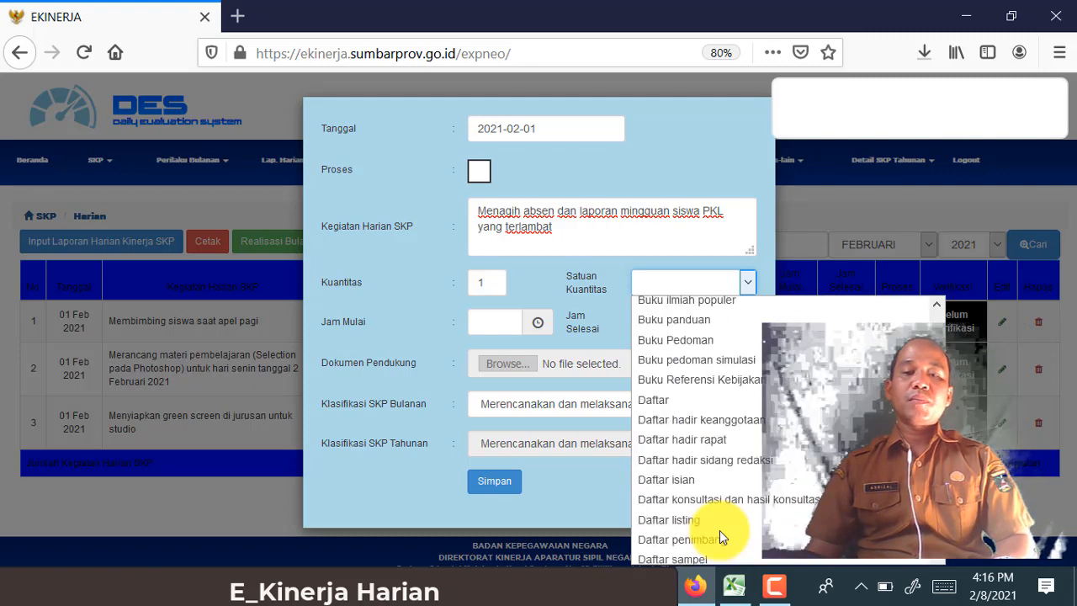
{"action": "scroll", "coordinate": [720, 530], "scroll_direction": "down", "scroll_amount": 3}
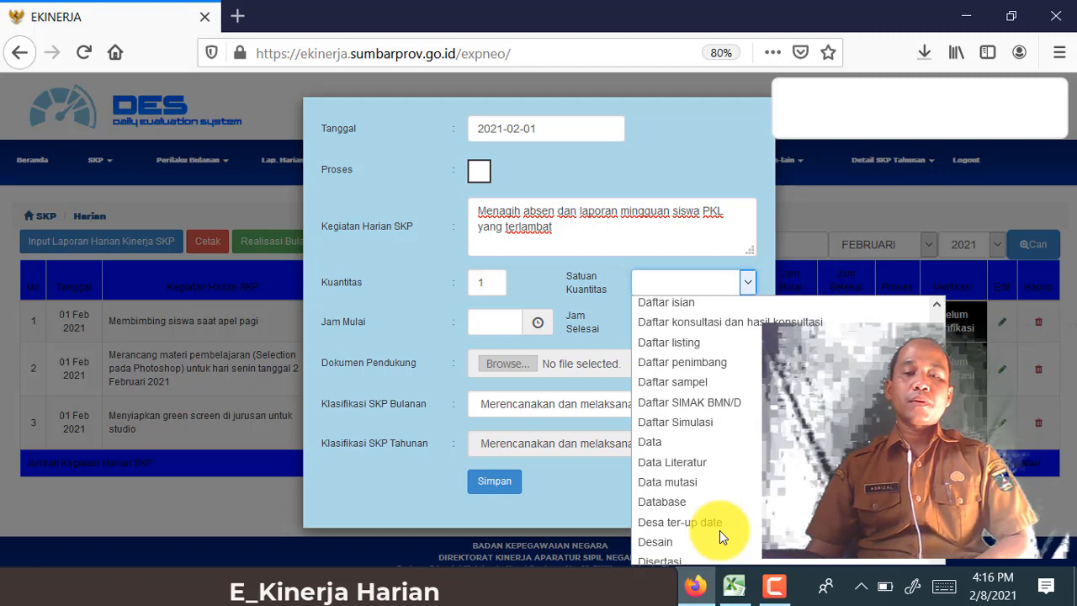
{"action": "scroll", "coordinate": [719, 531], "scroll_direction": "down", "scroll_amount": 5}
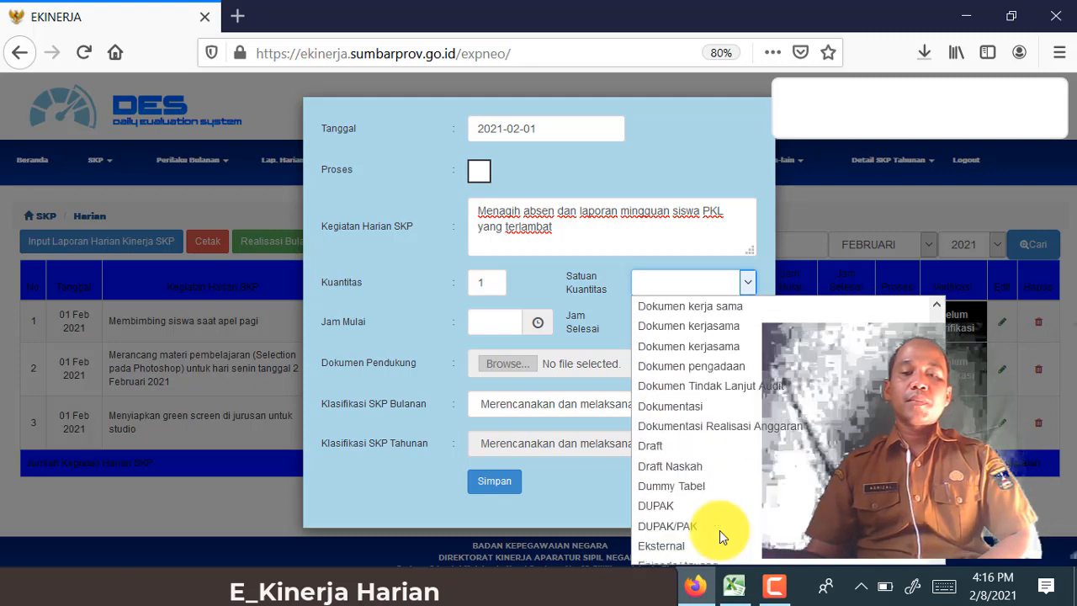
{"action": "scroll", "coordinate": [720, 530], "scroll_direction": "up", "scroll_amount": 4}
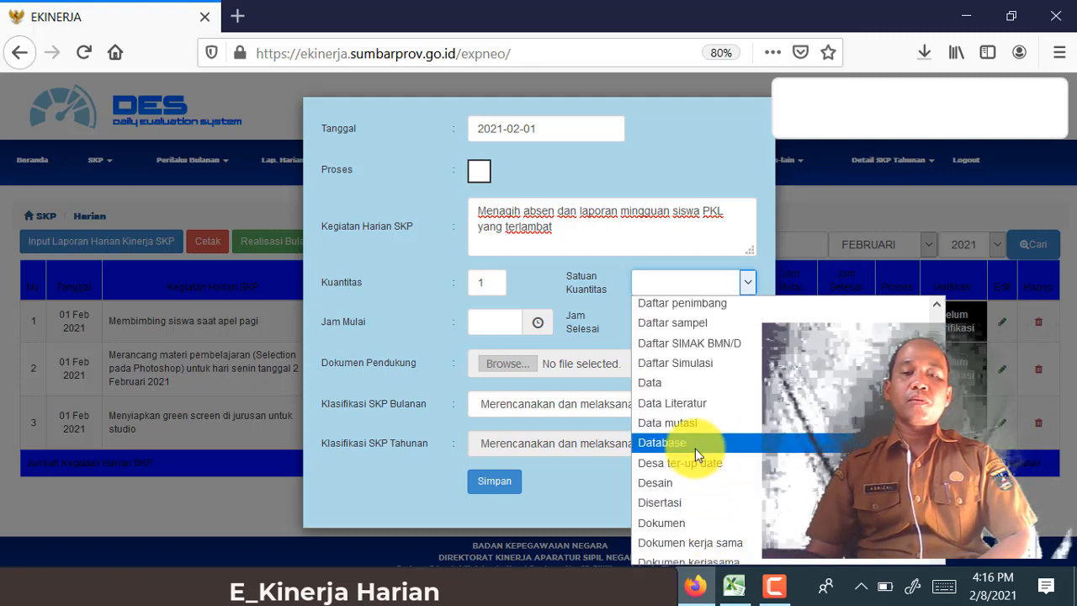
{"action": "scroll", "coordinate": [697, 471], "scroll_direction": "down", "scroll_amount": 2}
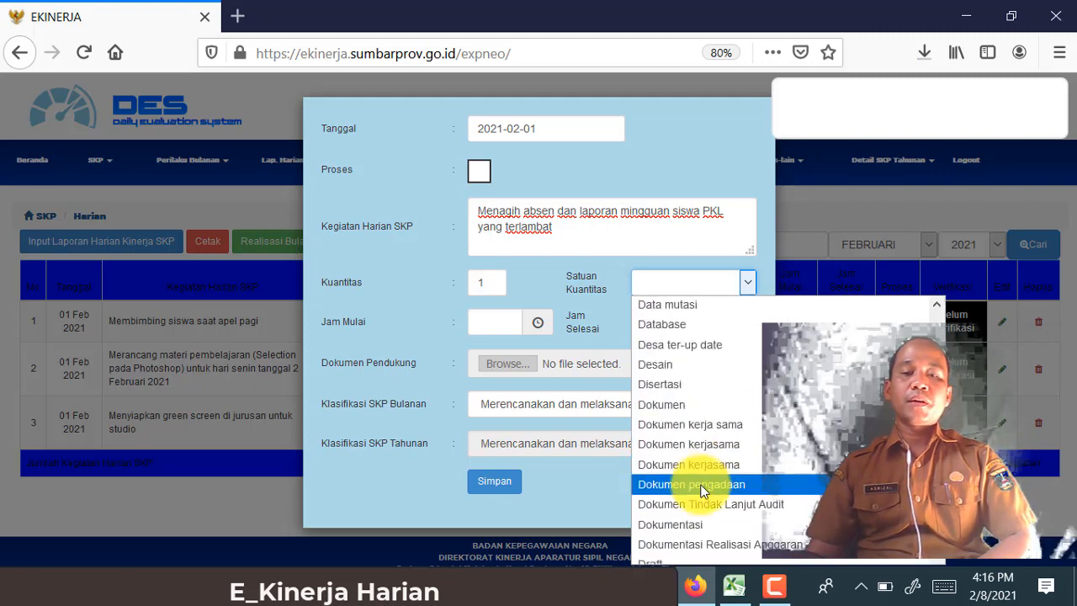
{"action": "left_click", "coordinate": [674, 409]}
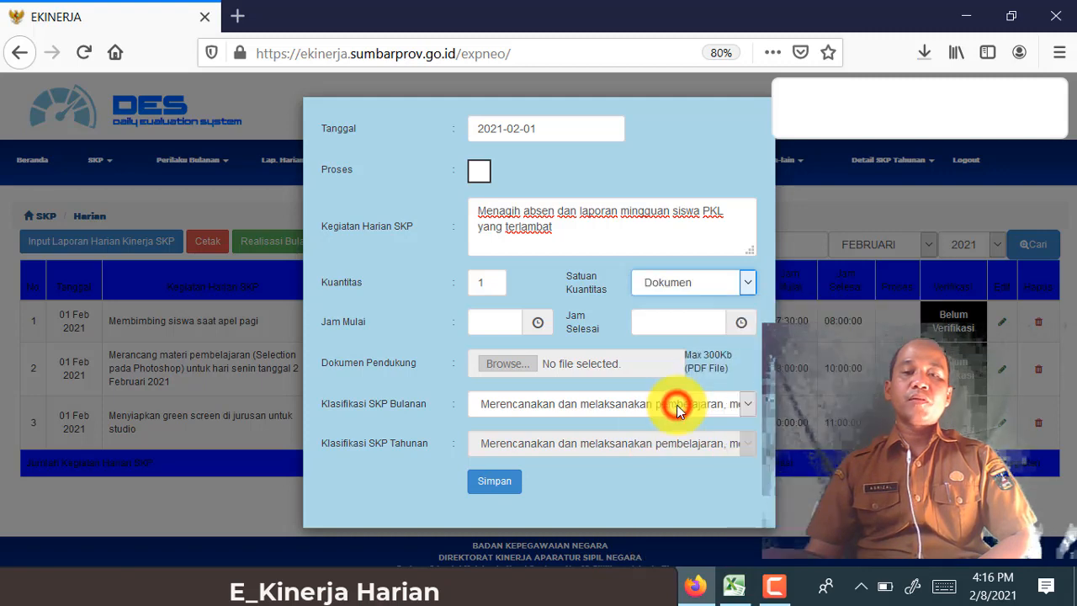
Choose the Klasifikasi SKP Bulanan "Membimbing siswa dalam praktik kerja nyata / praktik industri / ekstrakurikuler dan yang sejenisnya" and save the entry.
{"action": "left_click", "coordinate": [601, 403]}
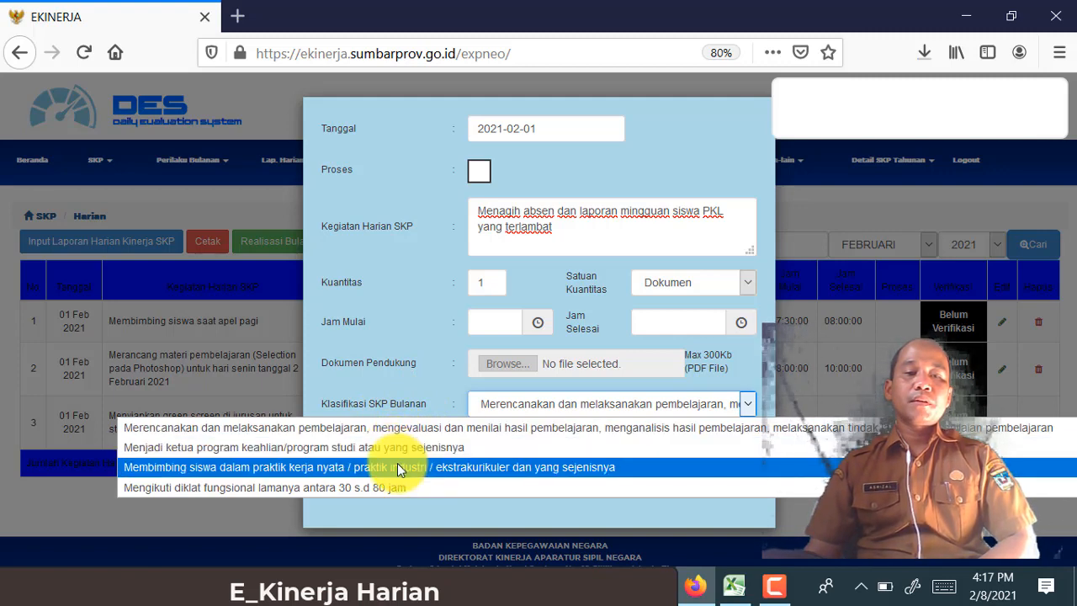
{"action": "left_click", "coordinate": [651, 465]}
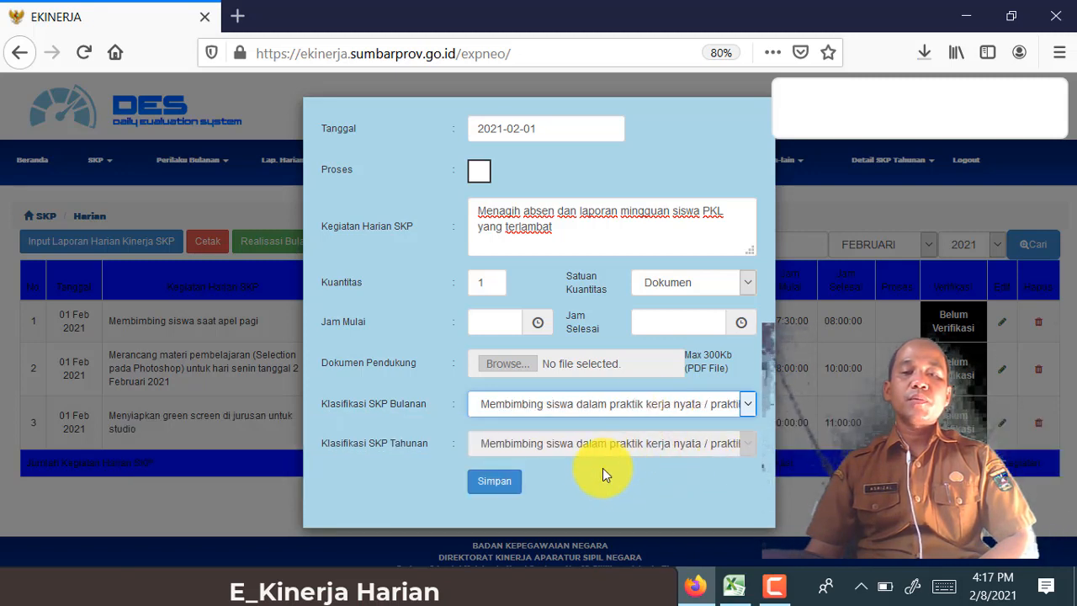
{"action": "left_click", "coordinate": [509, 495]}
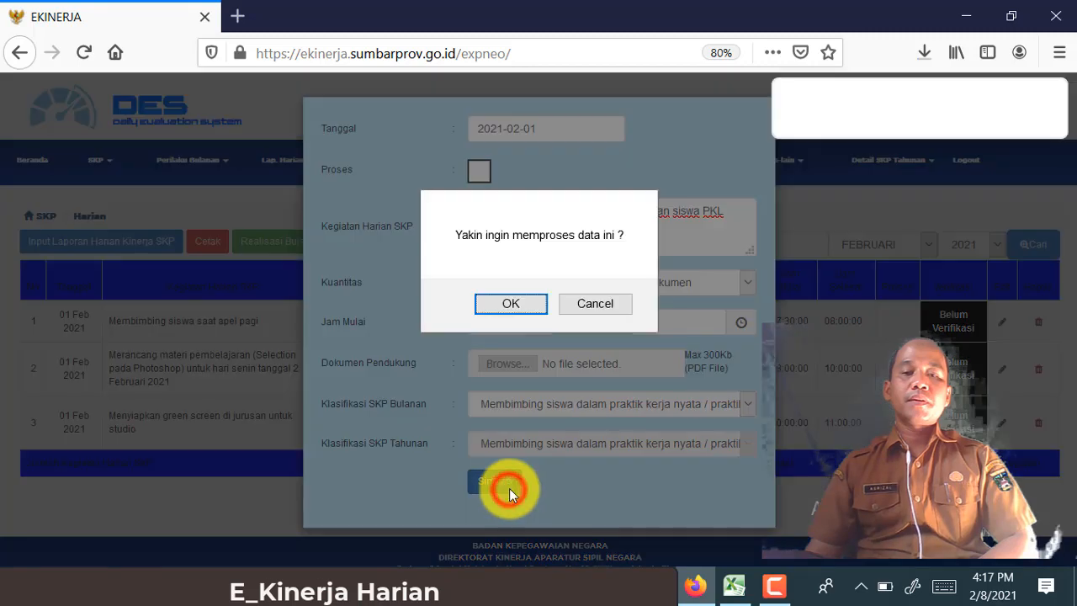
{"action": "left_click", "coordinate": [534, 313]}
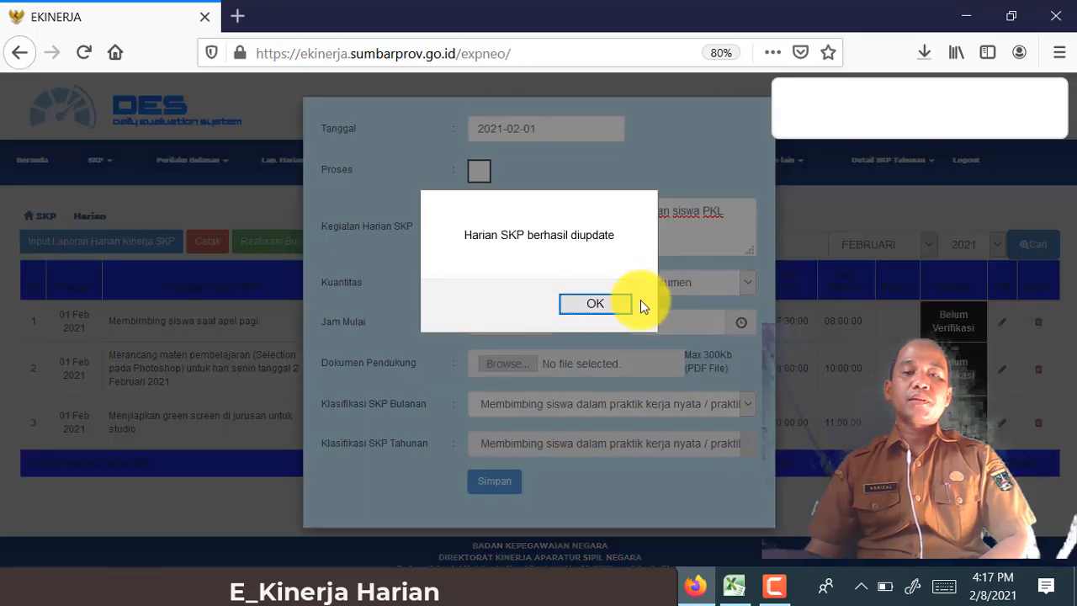
{"action": "left_click", "coordinate": [595, 304]}
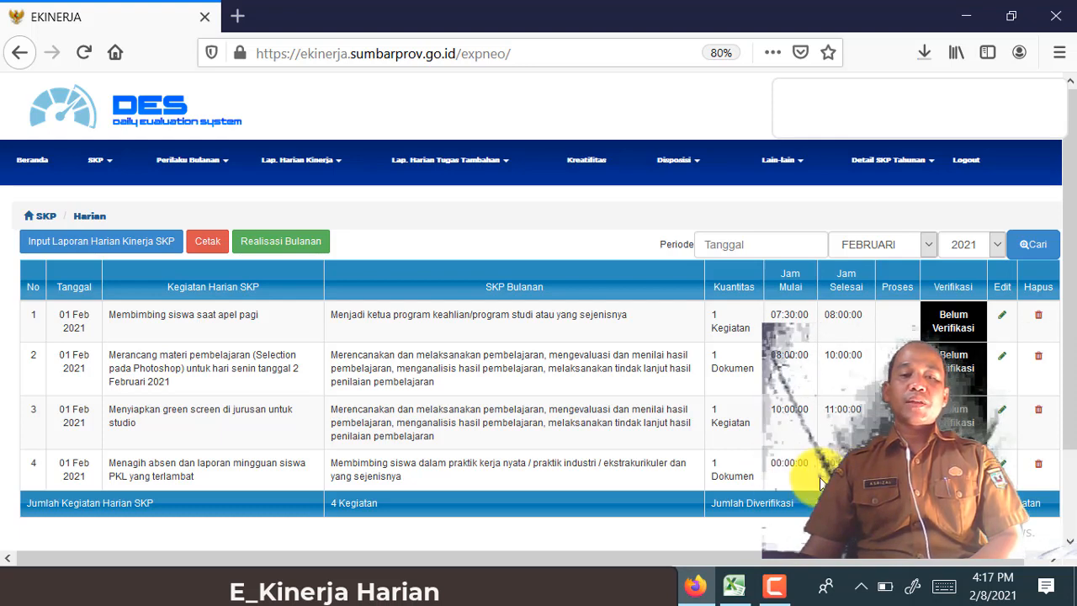
Reopen the saved "Menagih absen" entry for editing, check its hours in Excel row 13, and set Jam Mulai to 11:00 in Firefox.
{"action": "left_click", "coordinate": [1002, 464]}
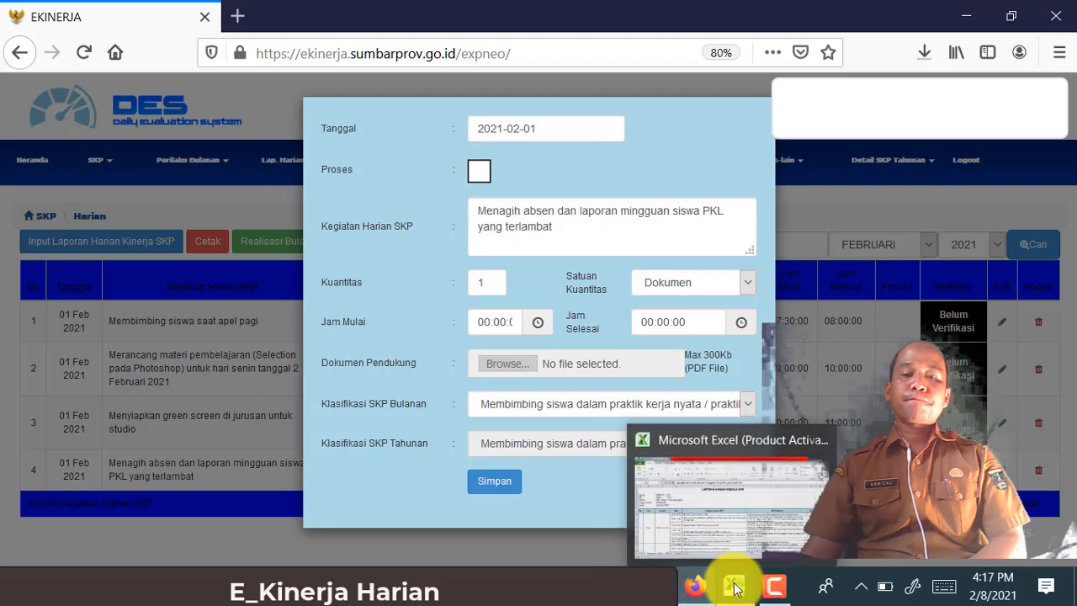
{"action": "left_click", "coordinate": [734, 589]}
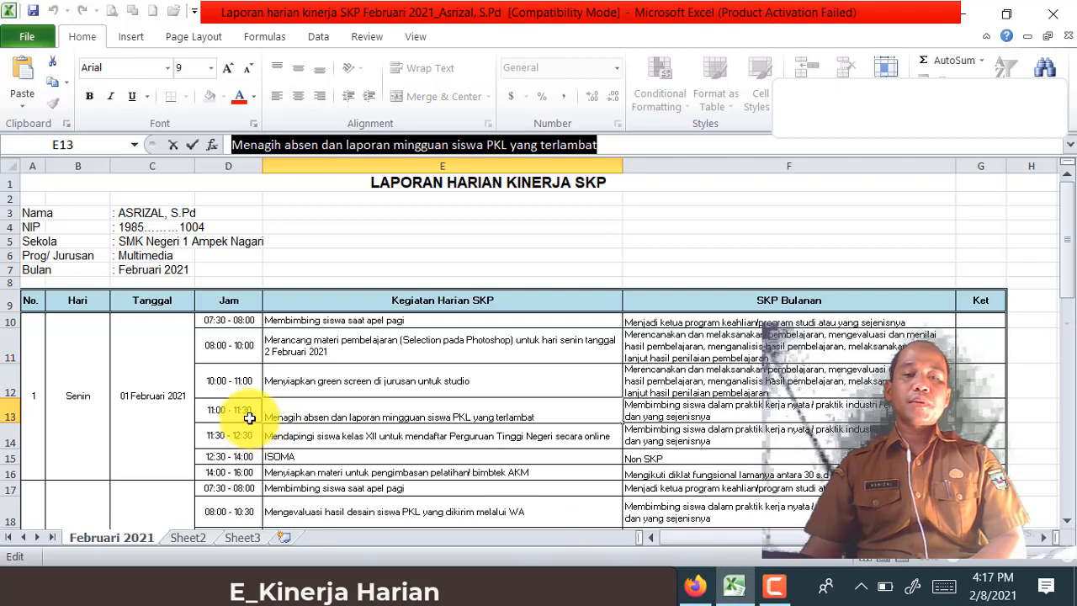
{"action": "left_click", "coordinate": [695, 585]}
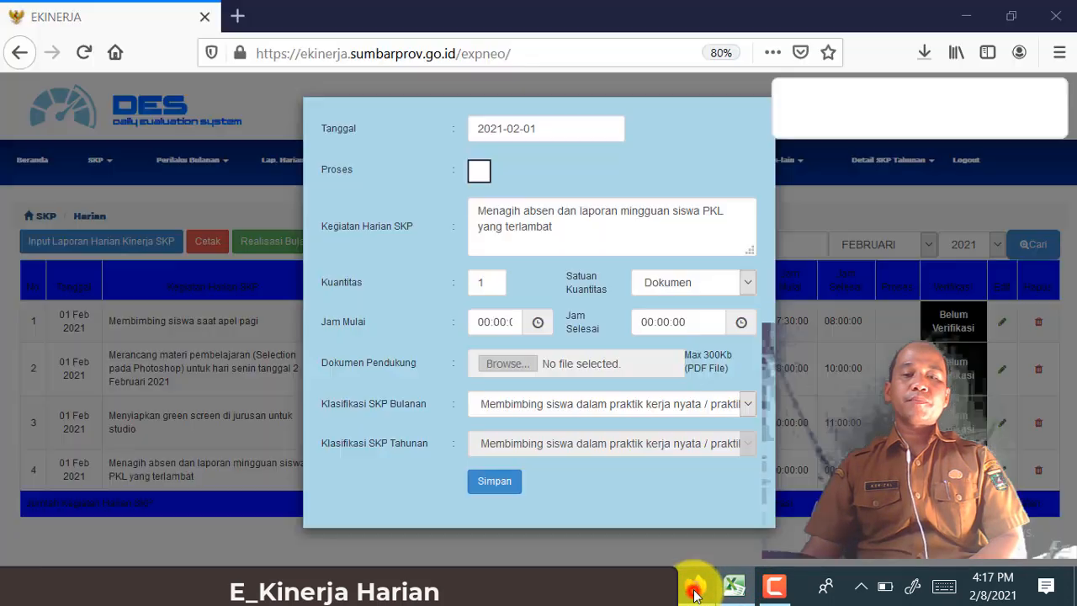
{"action": "left_click", "coordinate": [496, 321]}
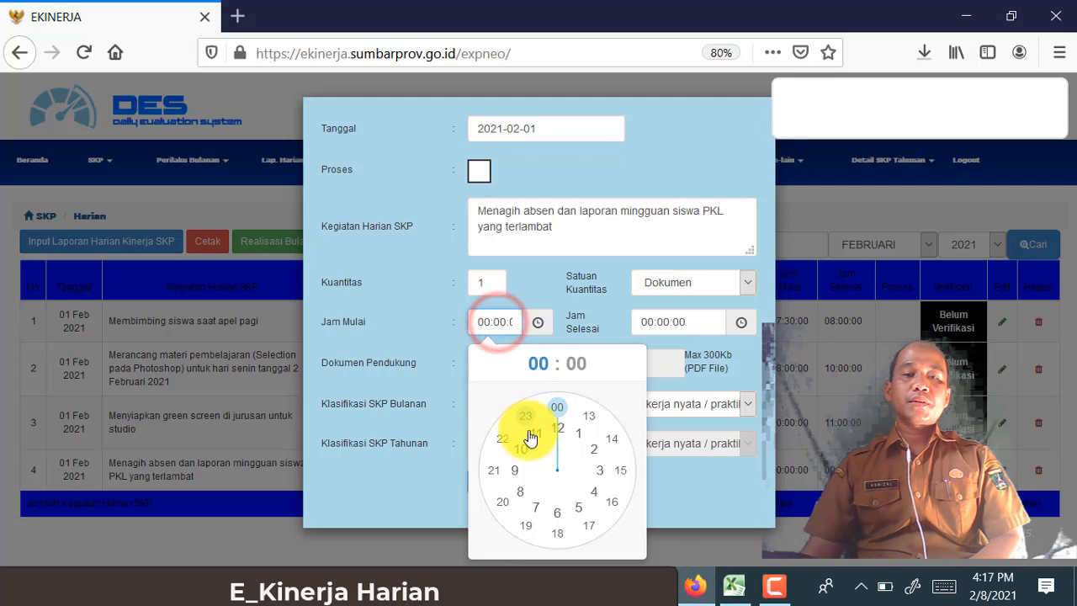
{"action": "left_click", "coordinate": [536, 440]}
{"action": "left_click", "coordinate": [556, 409]}
Set the entry's Jam Selesai to 11:30 and save the update.
{"action": "left_click", "coordinate": [665, 321]}
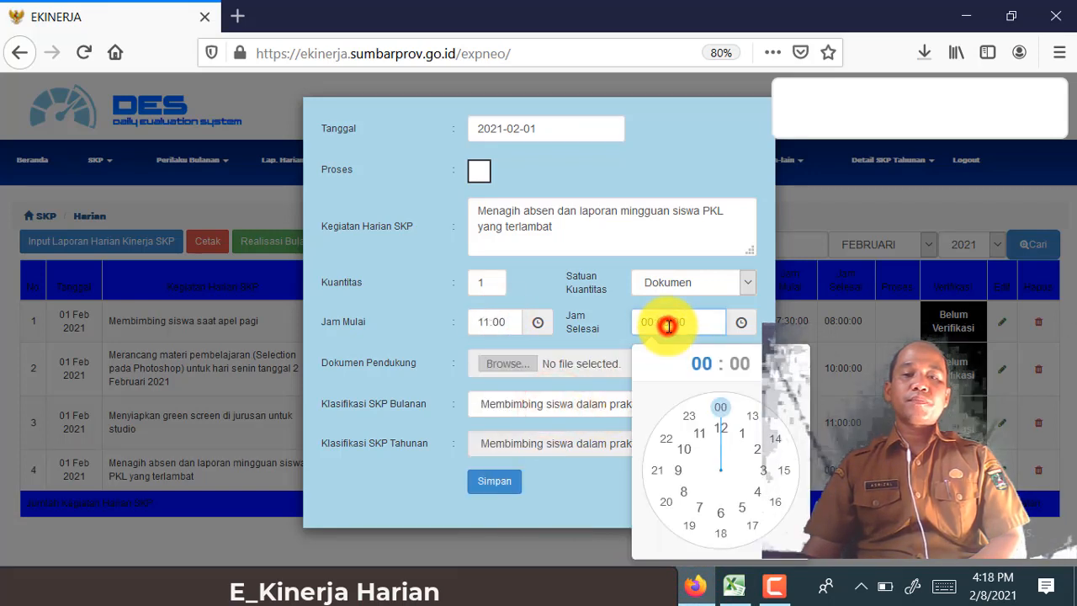
{"action": "left_click", "coordinate": [697, 432]}
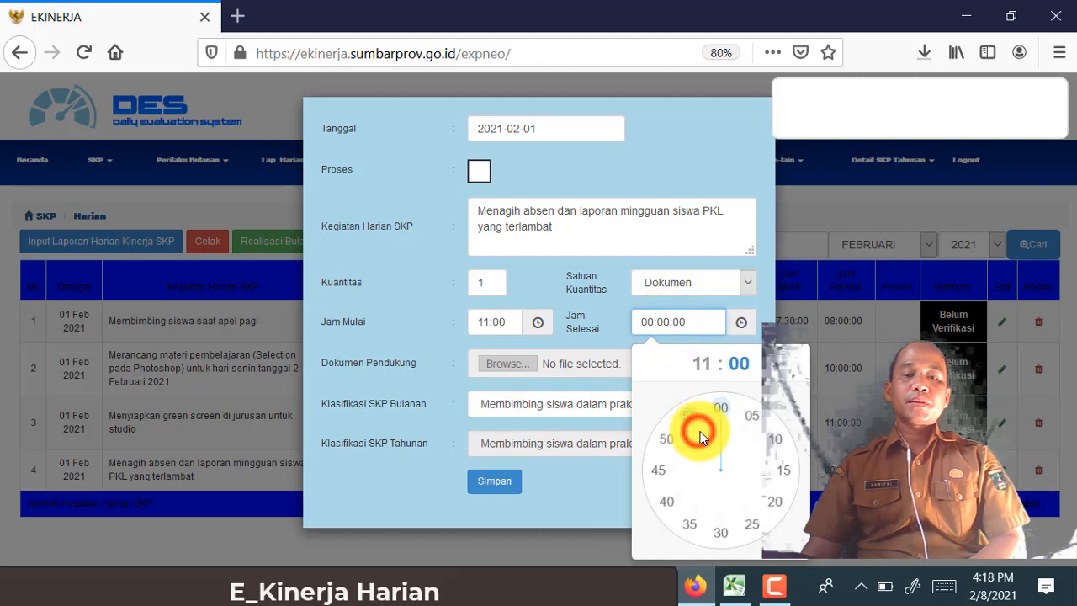
{"action": "left_click", "coordinate": [721, 530]}
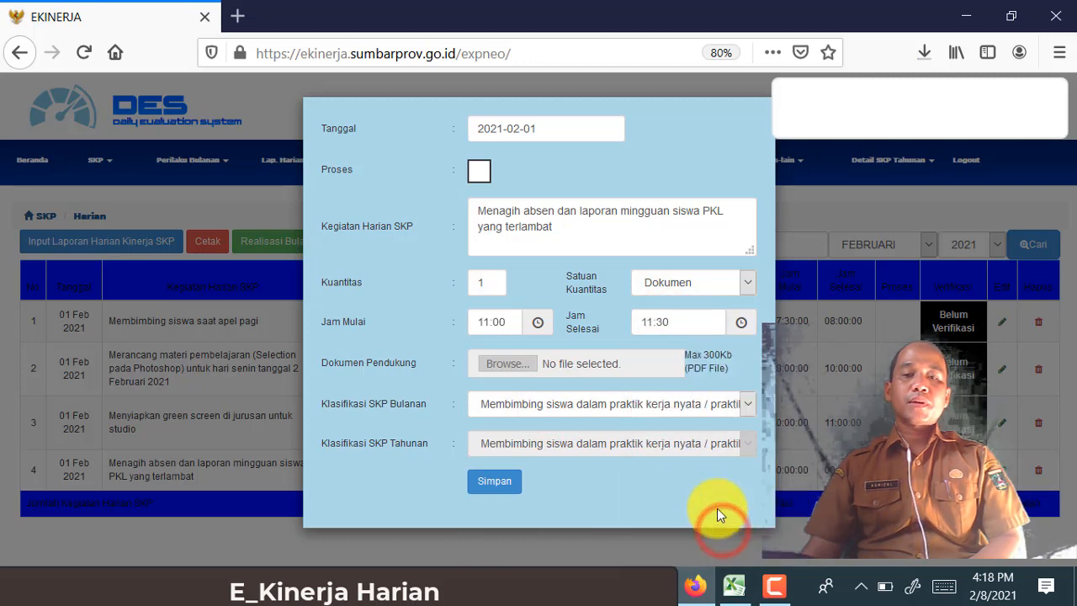
{"action": "left_click", "coordinate": [517, 491]}
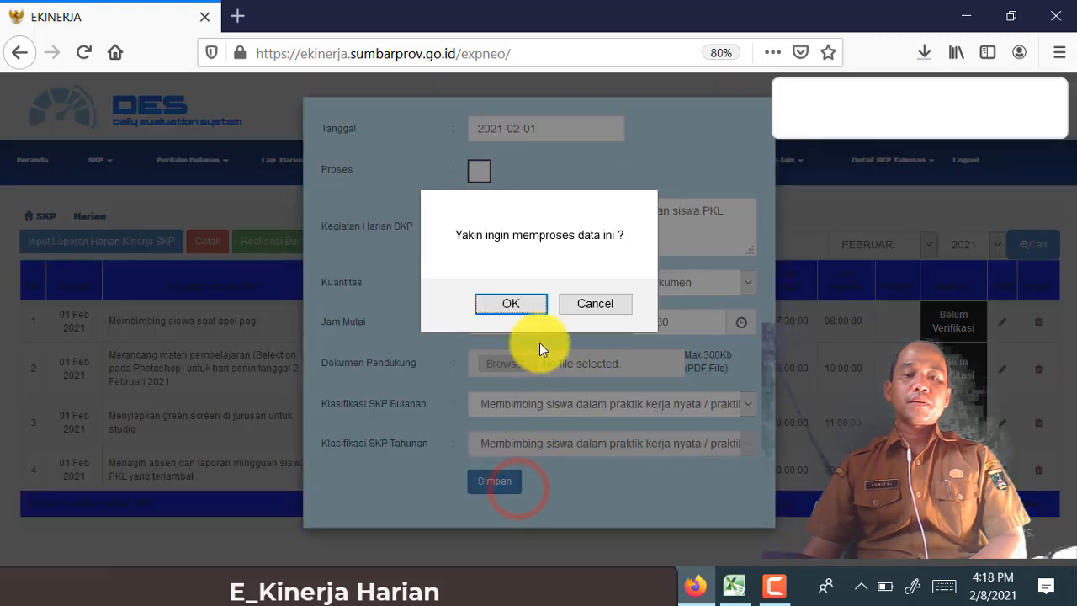
{"action": "left_click", "coordinate": [535, 310]}
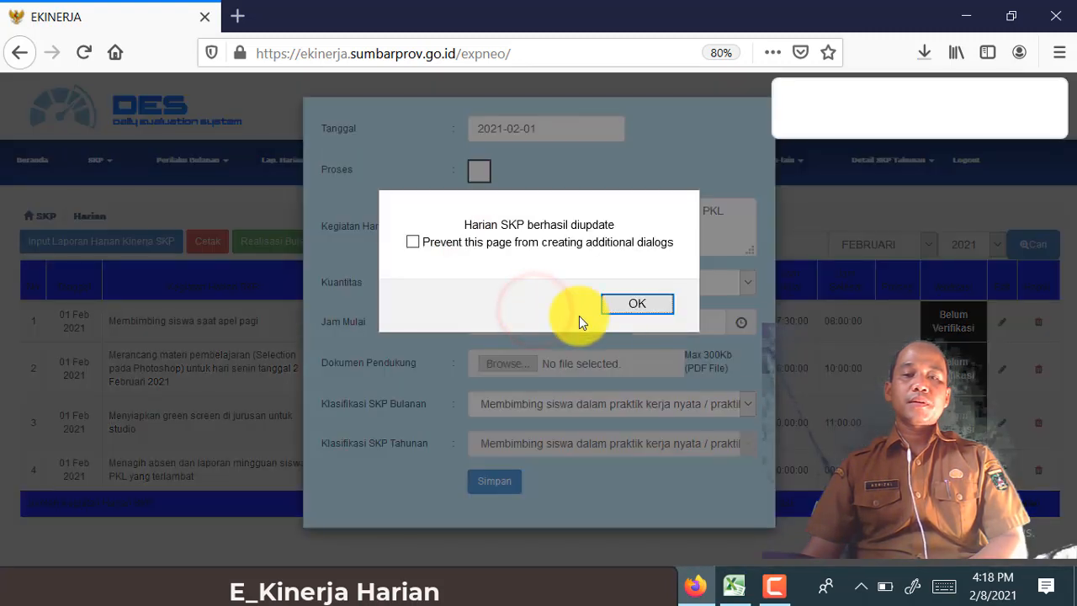
{"action": "left_click", "coordinate": [661, 306]}
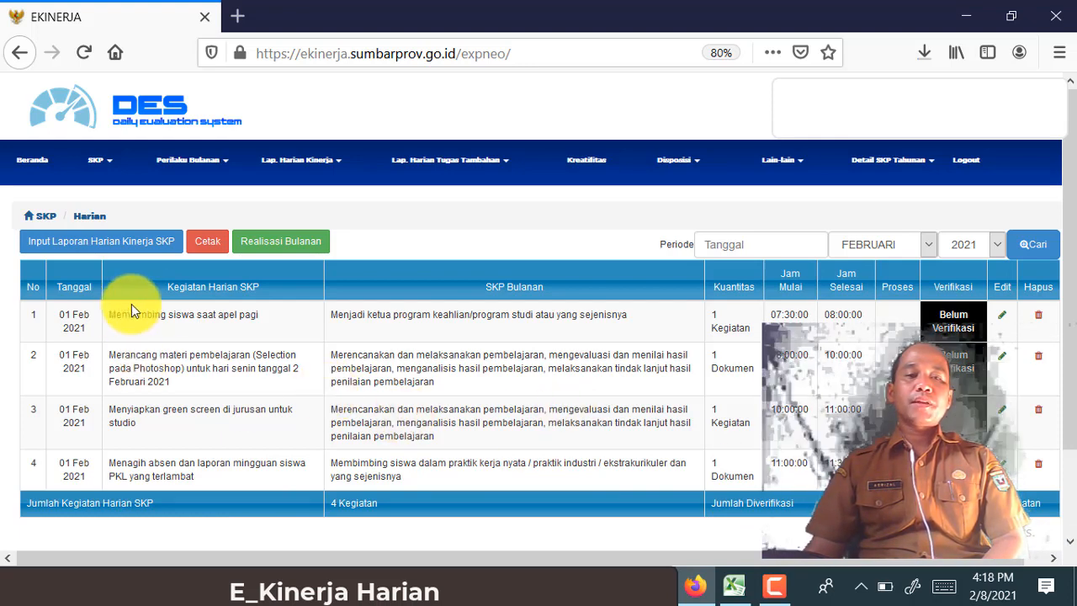
Start a new daily SKP entry dated 2021-02-01 and switch to the Excel worksheet for the next activity.
{"action": "left_click", "coordinate": [178, 251]}
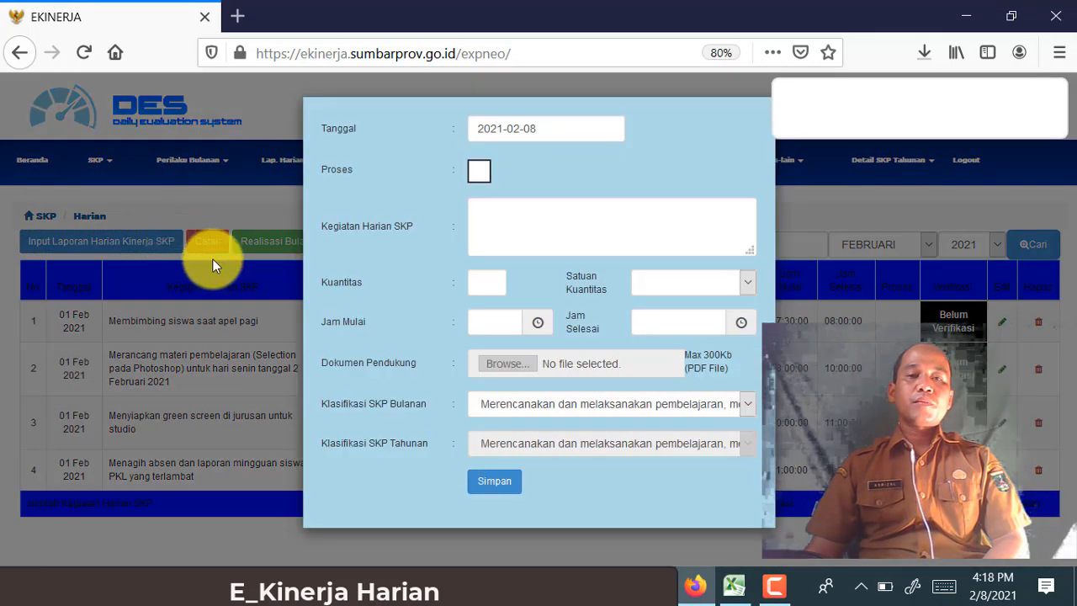
{"action": "left_click", "coordinate": [550, 135]}
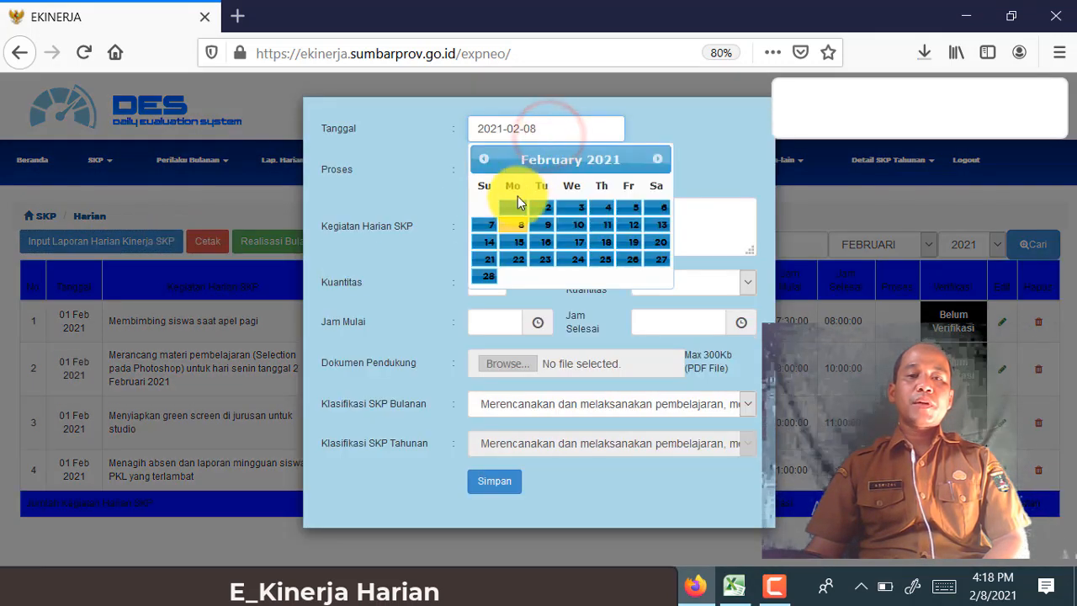
{"action": "left_click", "coordinate": [519, 203]}
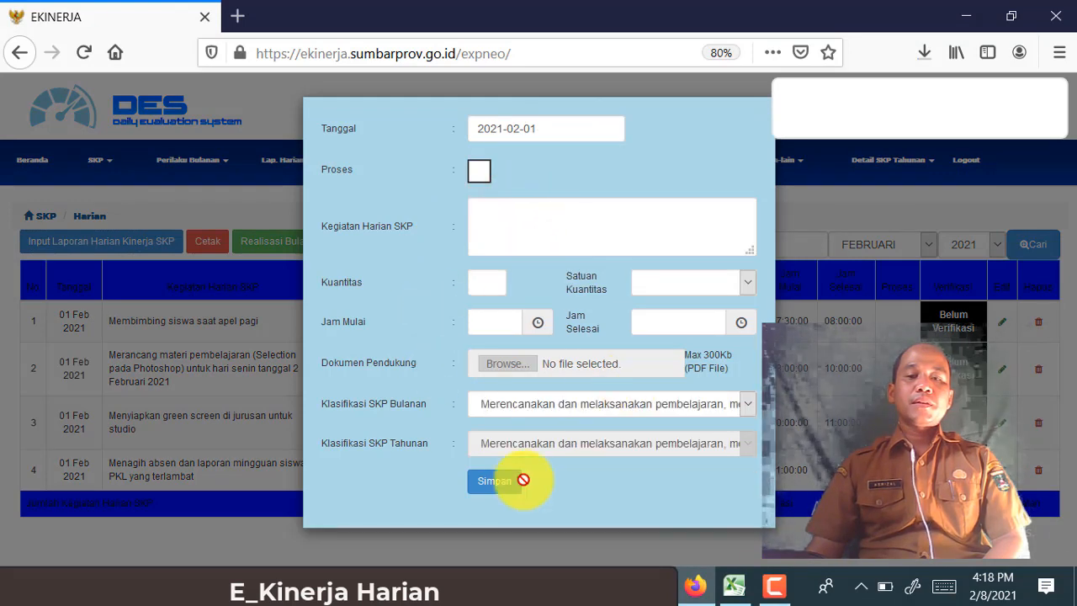
{"action": "left_click", "coordinate": [735, 587]}
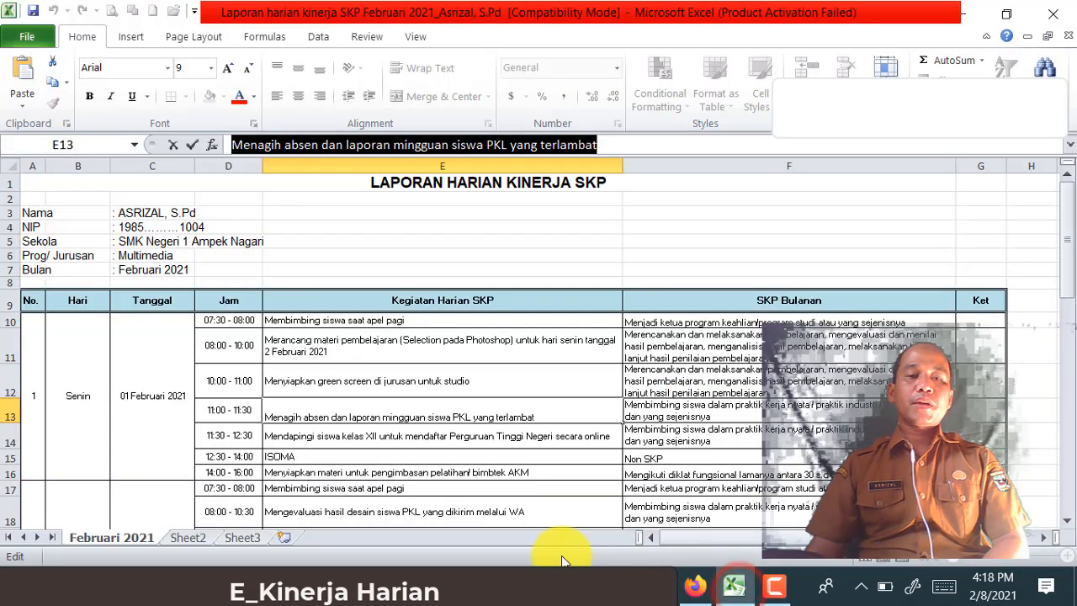
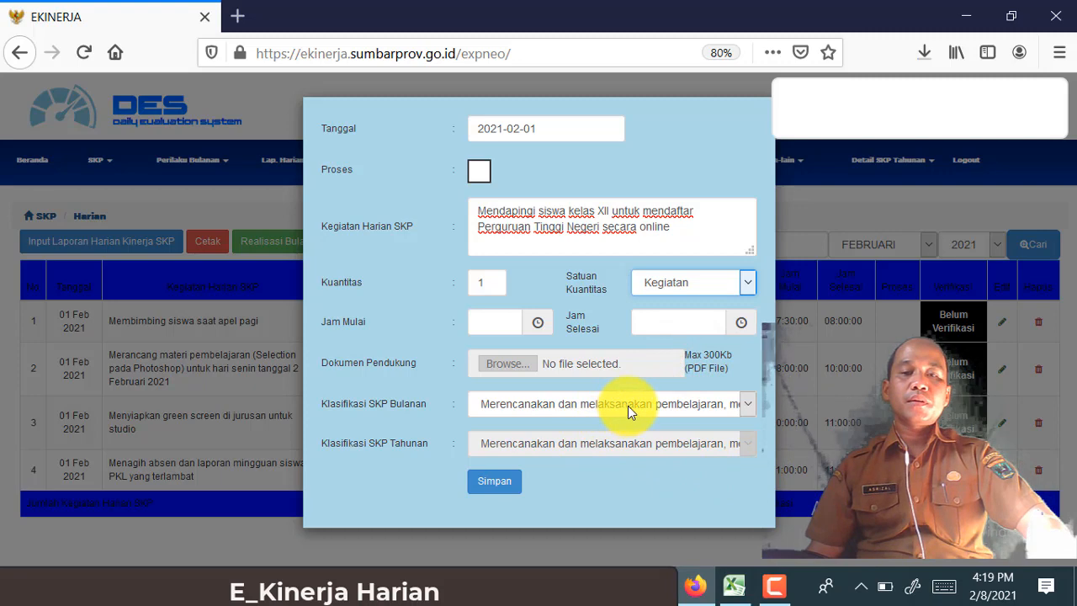
Check the monthly SKP in Excel row 14 and choose the Klasifikasi SKP Bulanan starting "Membimbing siswa dalam praktik kerja nyata" in Firefox.
{"action": "left_click", "coordinate": [733, 586]}
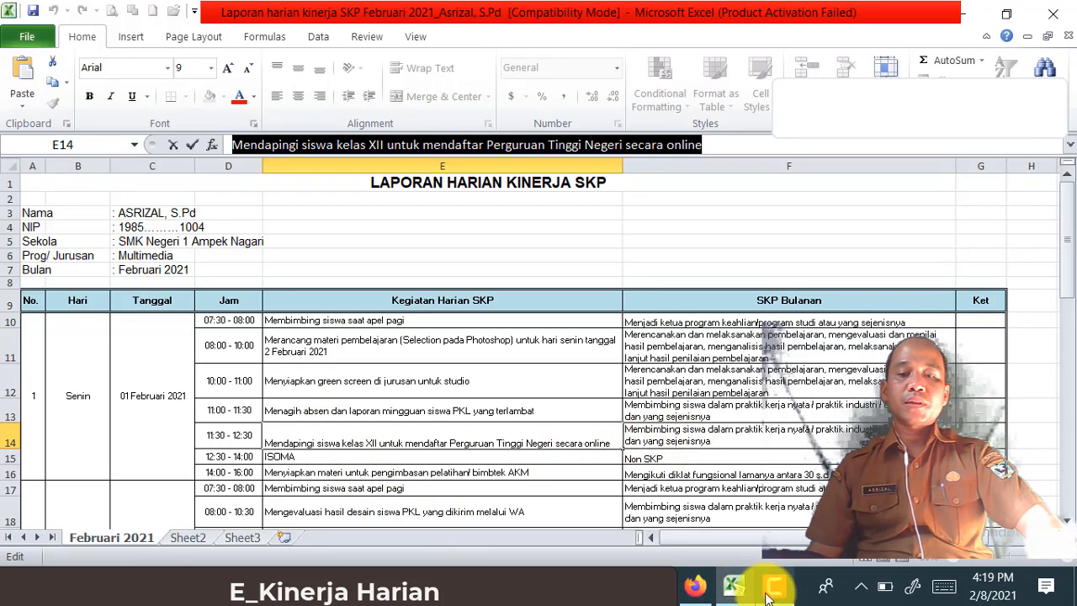
{"action": "left_click", "coordinate": [695, 586]}
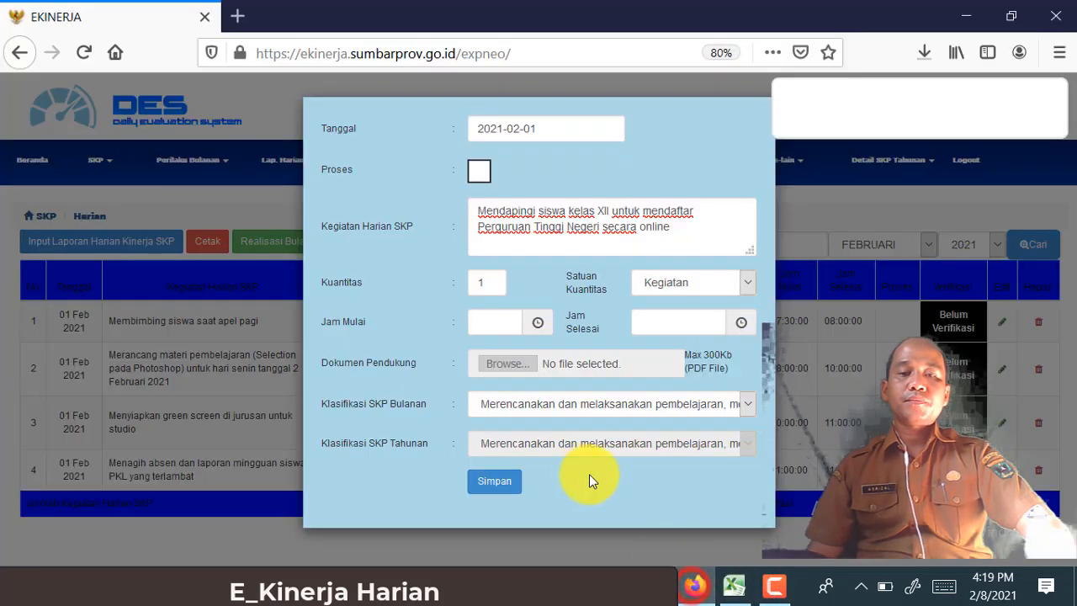
{"action": "left_click", "coordinate": [606, 413]}
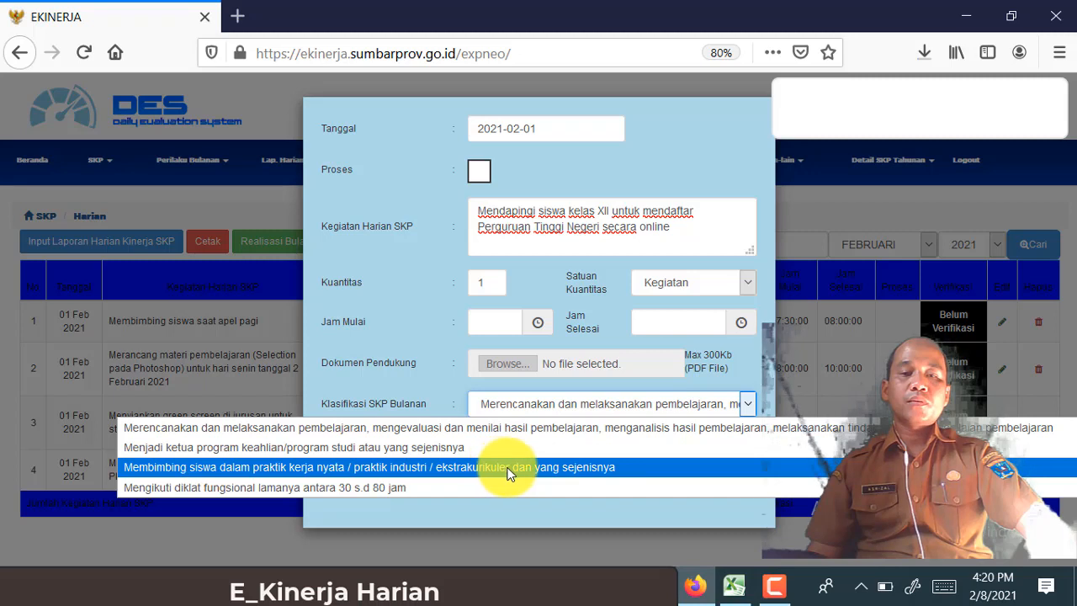
{"action": "left_click", "coordinate": [634, 468]}
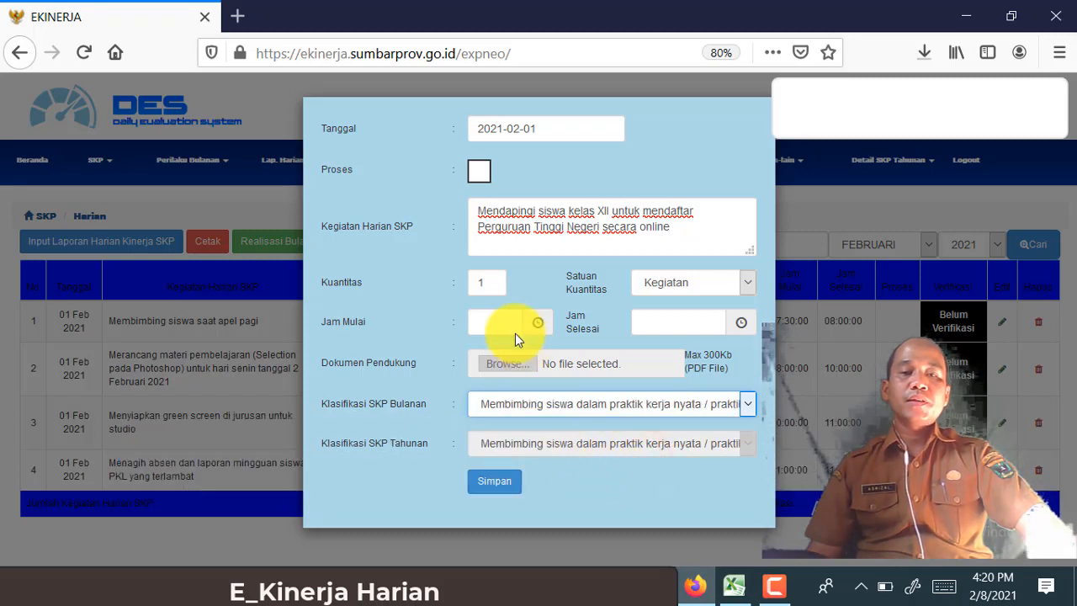
Check the hours for row 14 in the Excel worksheet, return to Firefox, and set the entry's Jam Mulai to 11:30.
{"action": "left_click", "coordinate": [732, 589]}
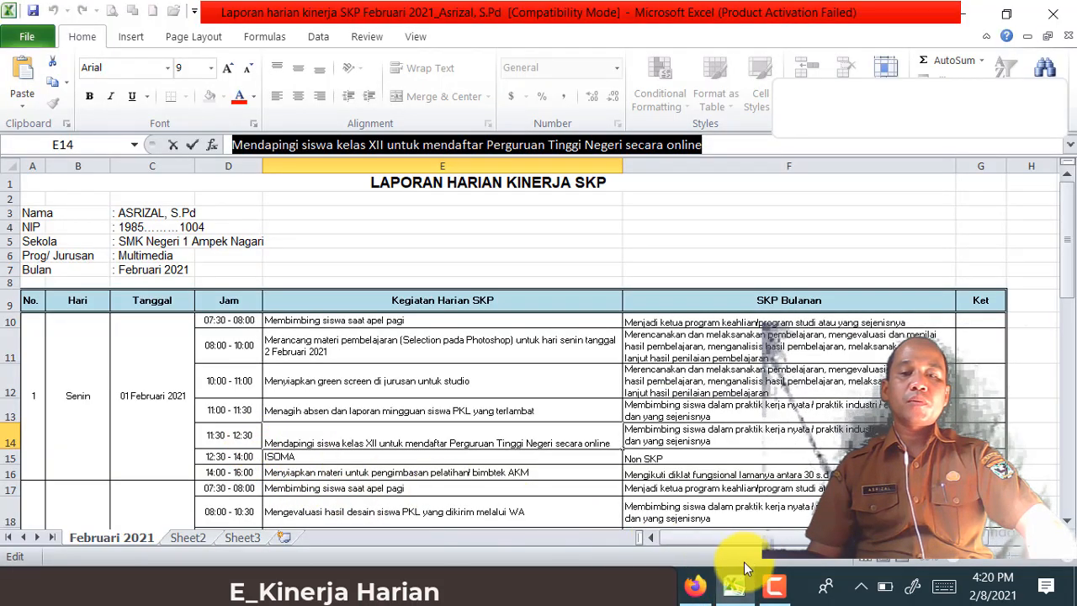
{"action": "left_click", "coordinate": [695, 585]}
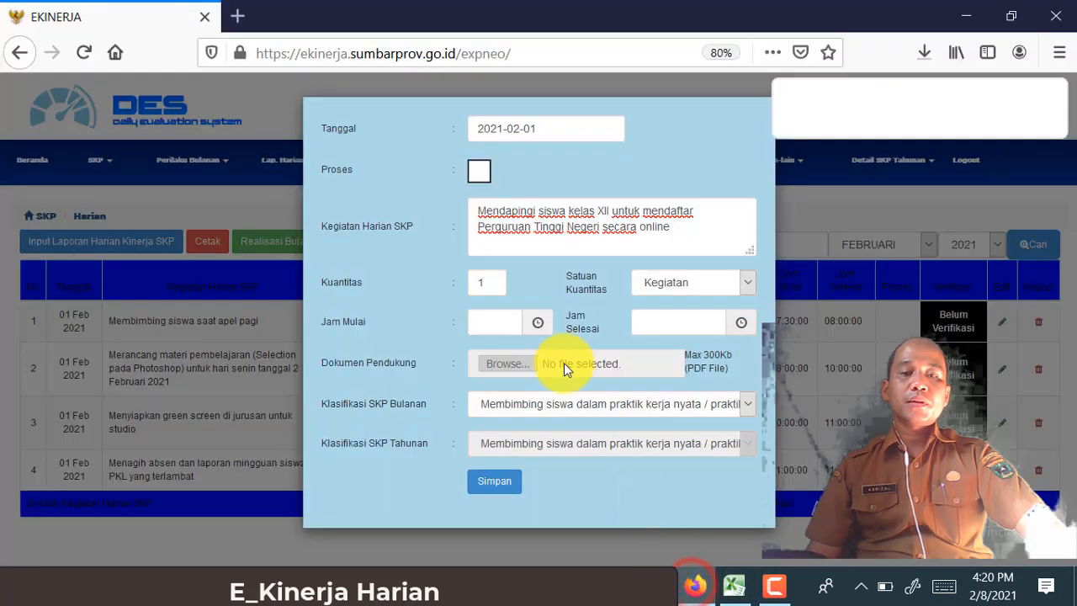
{"action": "left_click", "coordinate": [503, 326]}
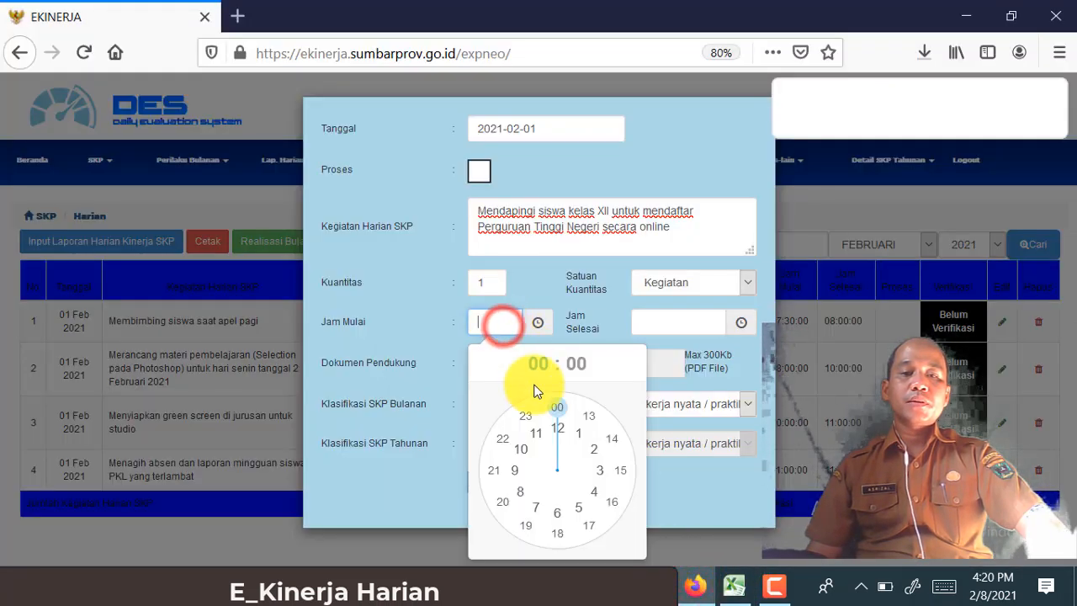
{"action": "left_click", "coordinate": [536, 429]}
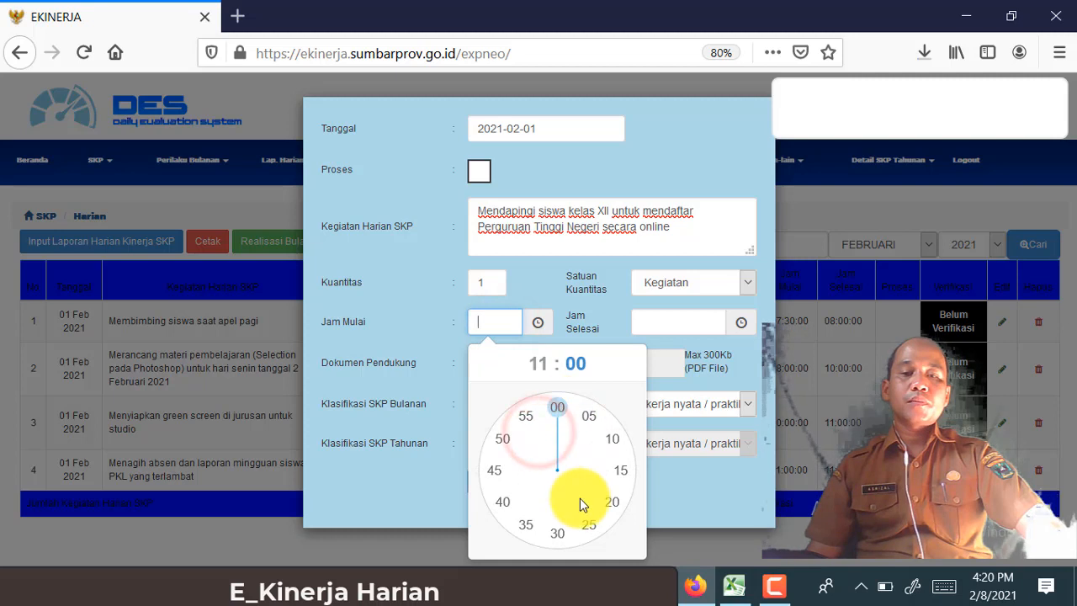
{"action": "left_click", "coordinate": [559, 532]}
Set the entry's Jam Selesai to 12:30 and save the daily SKP entry.
{"action": "left_click", "coordinate": [665, 324]}
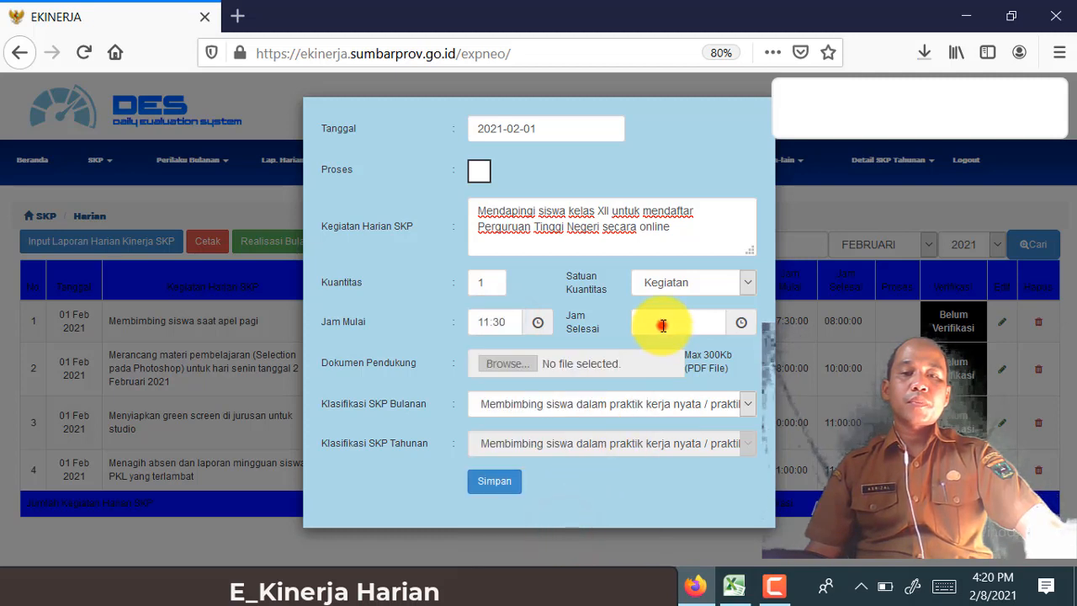
{"action": "left_click", "coordinate": [720, 433]}
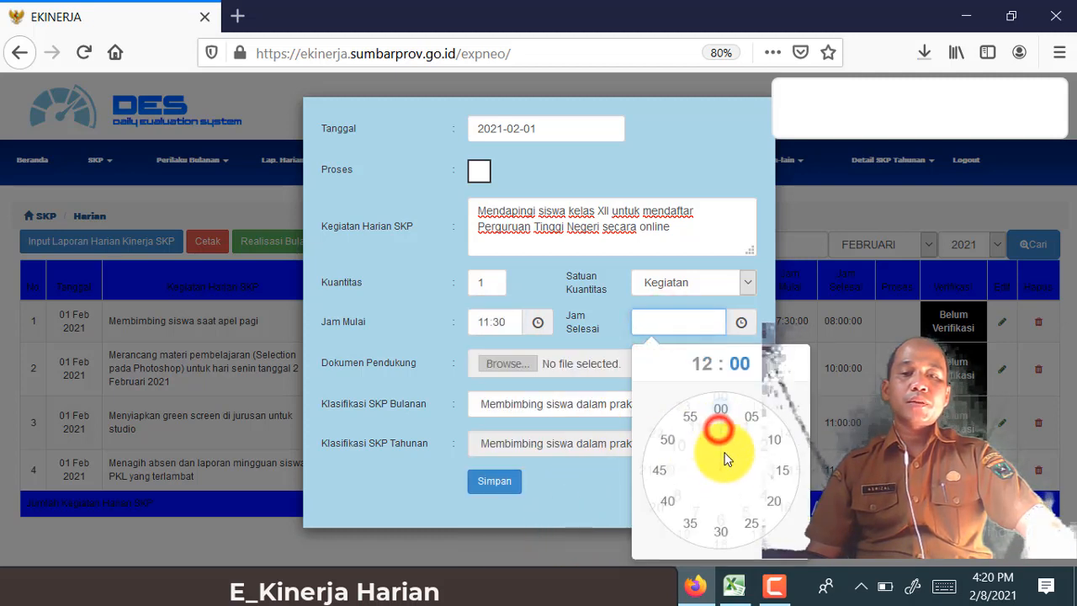
{"action": "left_click", "coordinate": [722, 532]}
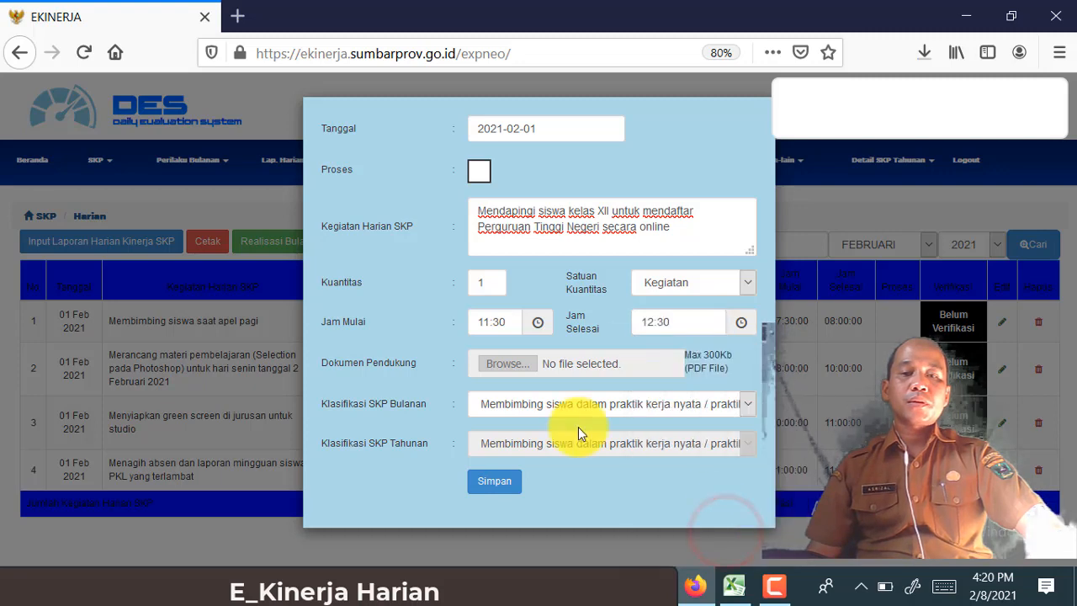
{"action": "left_click", "coordinate": [515, 488]}
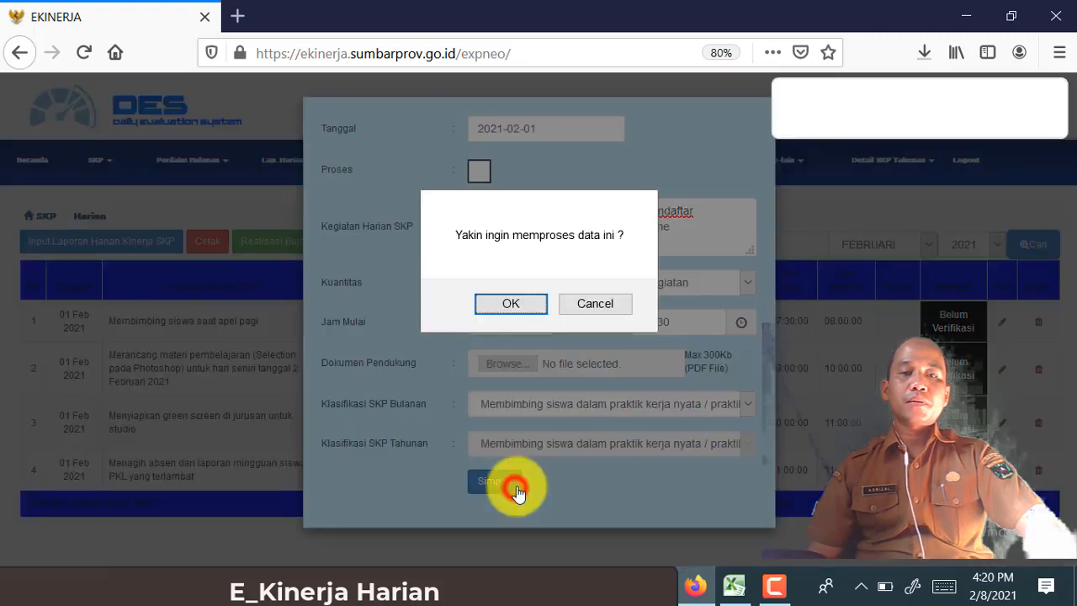
{"action": "left_click", "coordinate": [539, 303]}
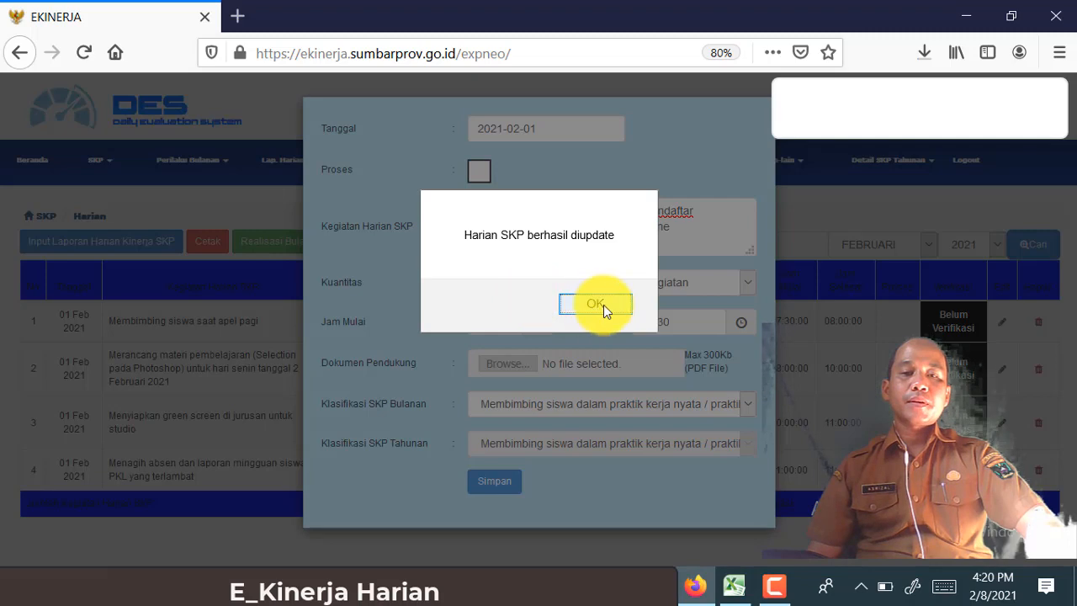
{"action": "left_click", "coordinate": [617, 305]}
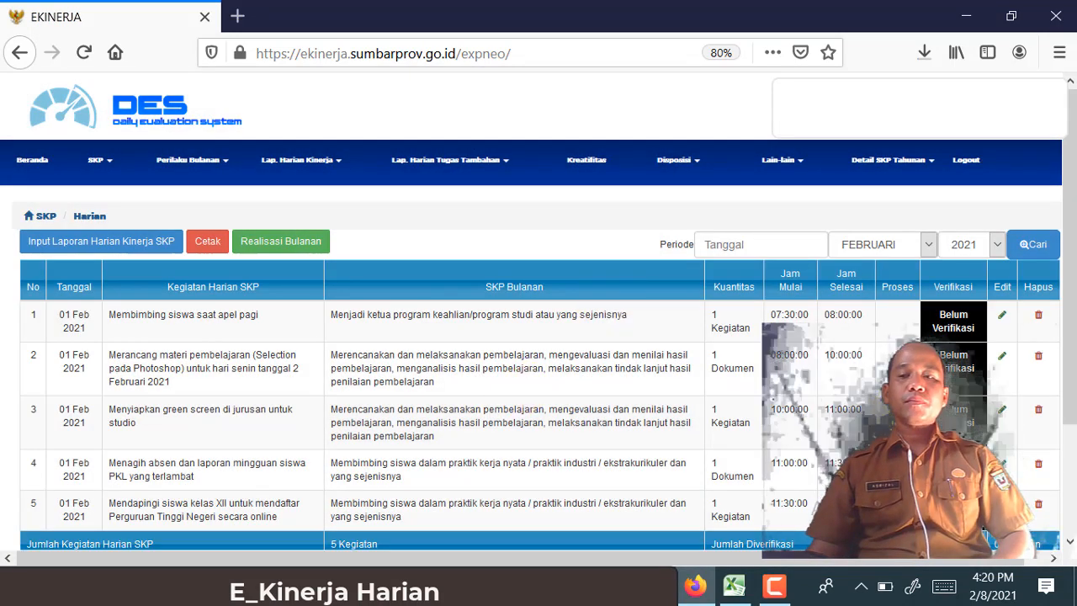
{"action": "scroll", "coordinate": [1051, 383], "scroll_direction": "down", "scroll_amount": 2}
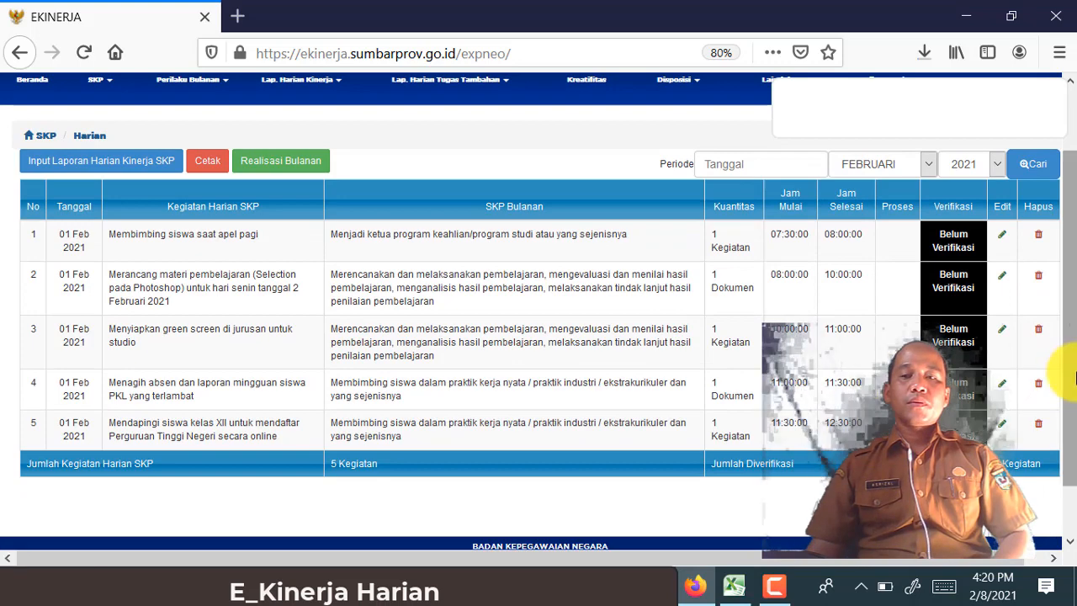
{"action": "scroll", "coordinate": [1058, 377], "scroll_direction": "down", "scroll_amount": 2}
{"action": "scroll", "coordinate": [547, 383], "scroll_direction": "up", "scroll_amount": 3}
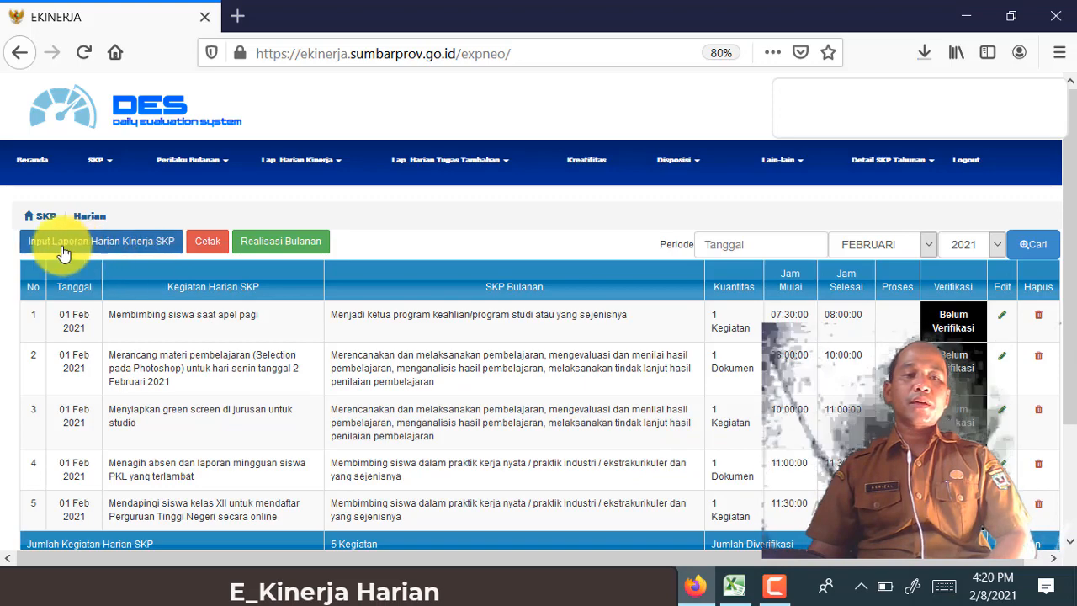
{"action": "left_click", "coordinate": [177, 252]}
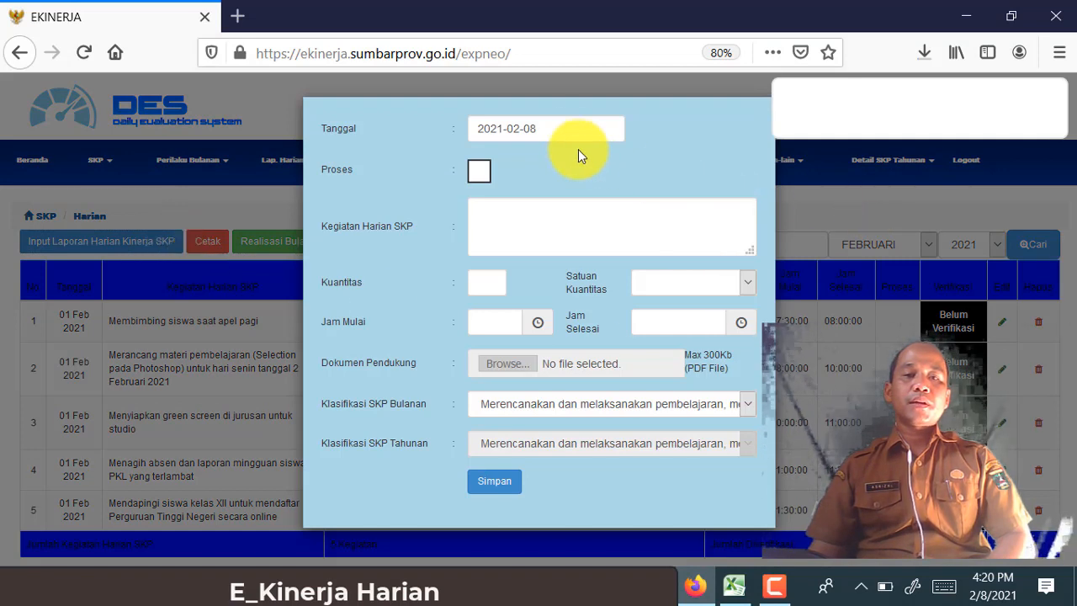
{"action": "left_click", "coordinate": [572, 137]}
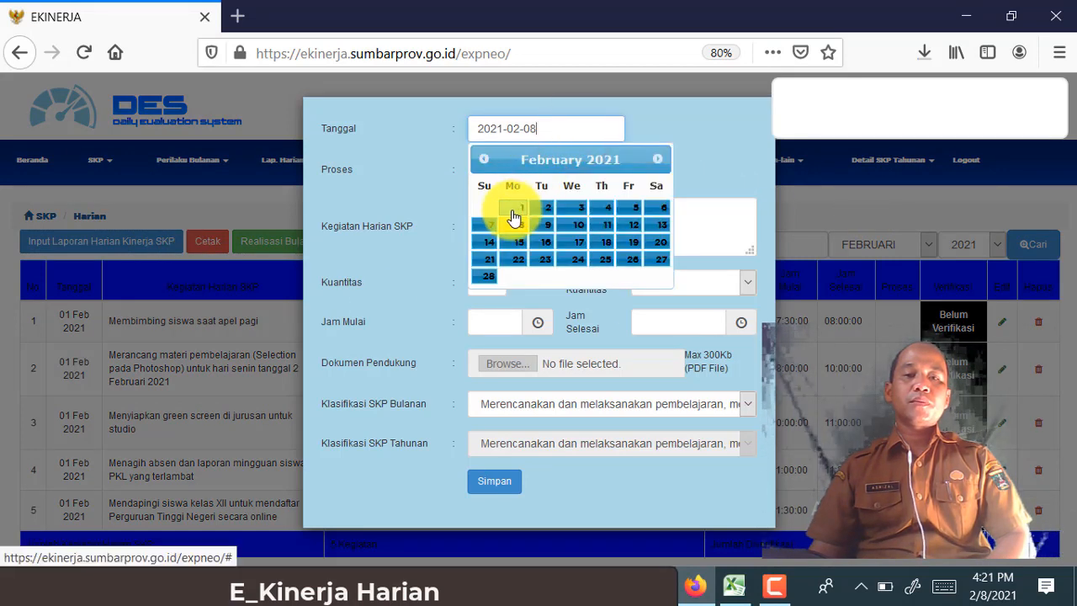
{"action": "left_click", "coordinate": [514, 210]}
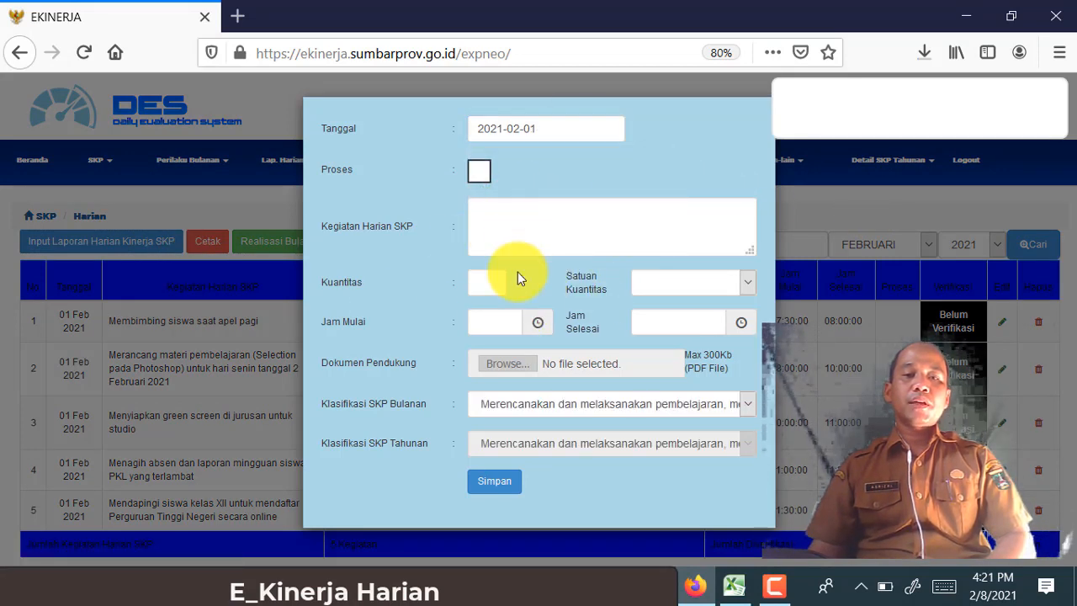
Switch to Excel, check the 12:30 - 14:00 activity in row 15, and select the ISOMA text in cell E15.
{"action": "left_click", "coordinate": [734, 586]}
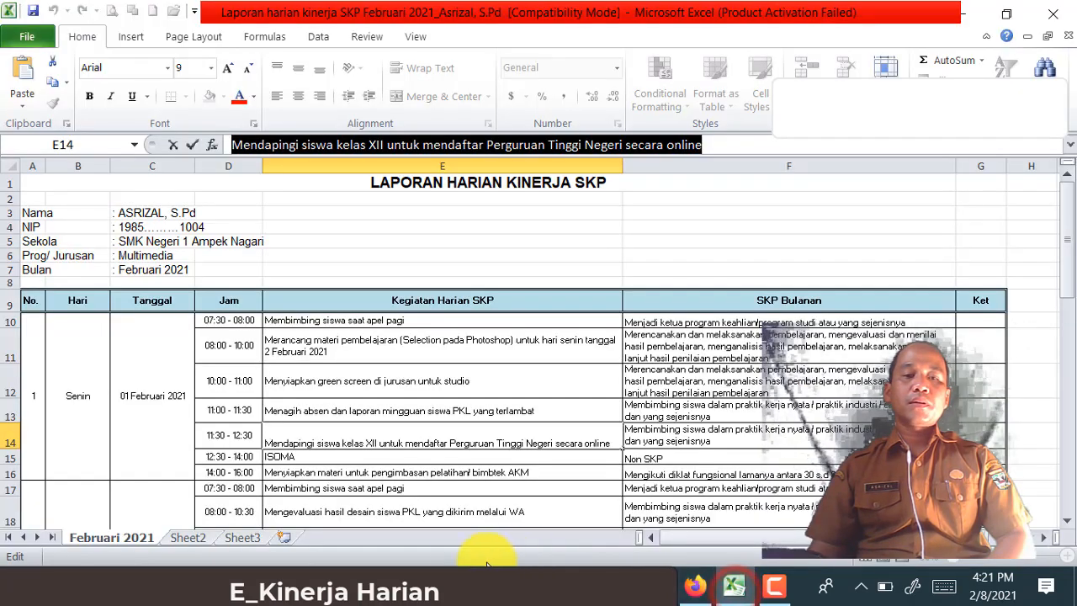
{"action": "left_click_drag", "start_coordinate": [229, 459], "coordinate": [558, 456]}
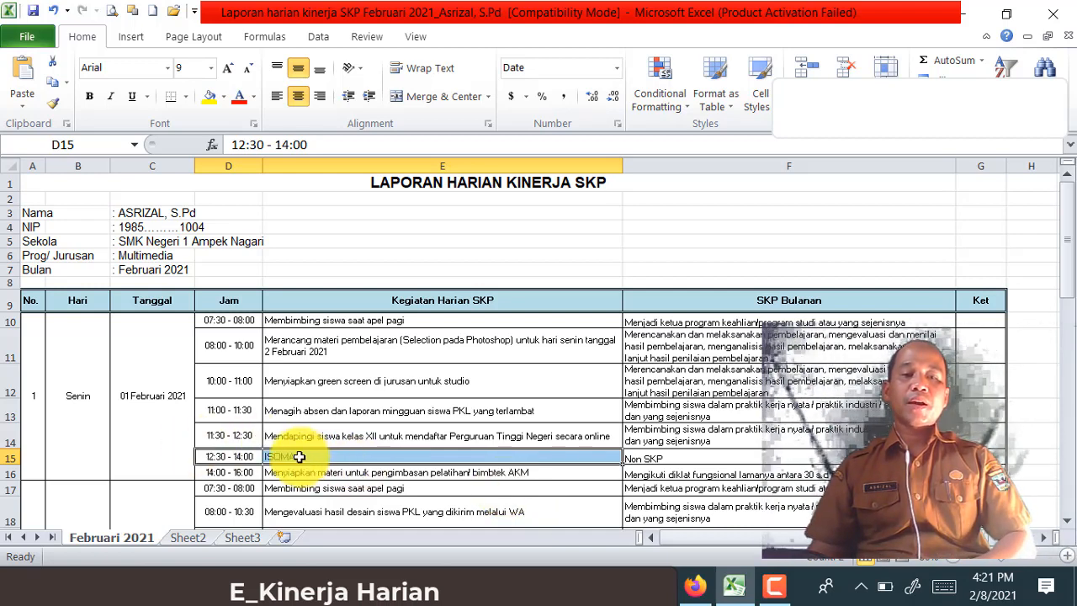
{"action": "left_click", "coordinate": [336, 486]}
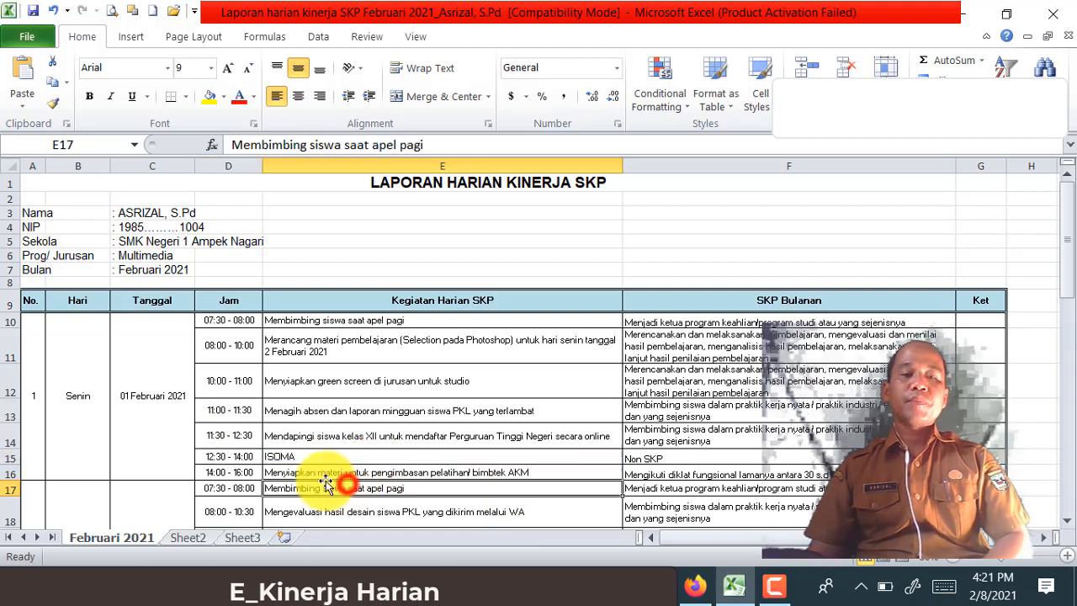
{"action": "left_click", "coordinate": [284, 456]}
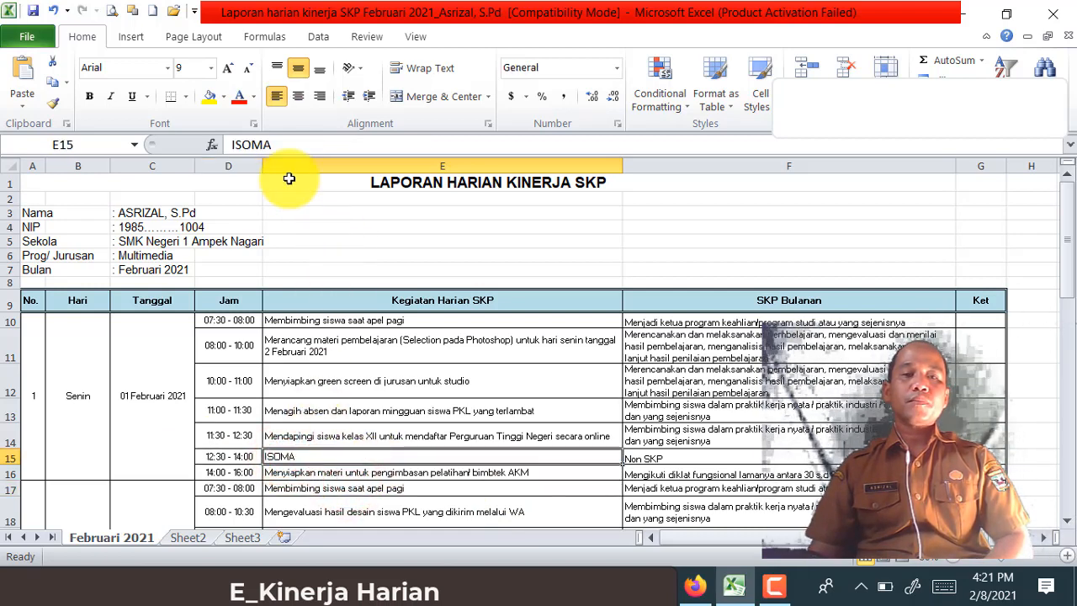
{"action": "left_click", "coordinate": [269, 145]}
{"action": "left_click_drag", "start_coordinate": [269, 145], "coordinate": [234, 144]}
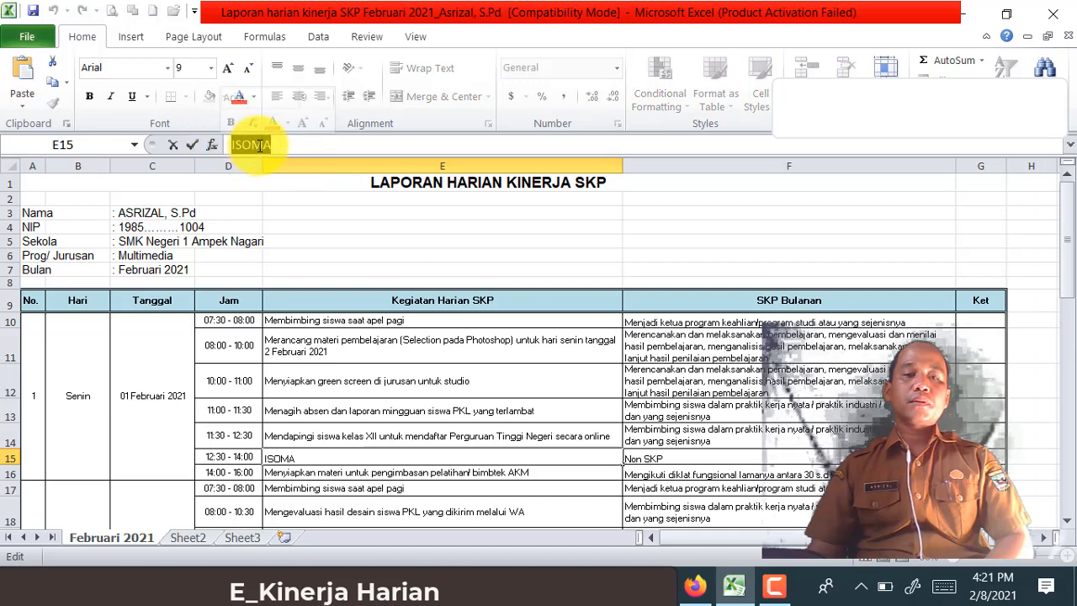
Return to Firefox, close the blank daily SKP form, and open the Lap. Harian Non SKP report.
{"action": "left_click", "coordinate": [695, 586]}
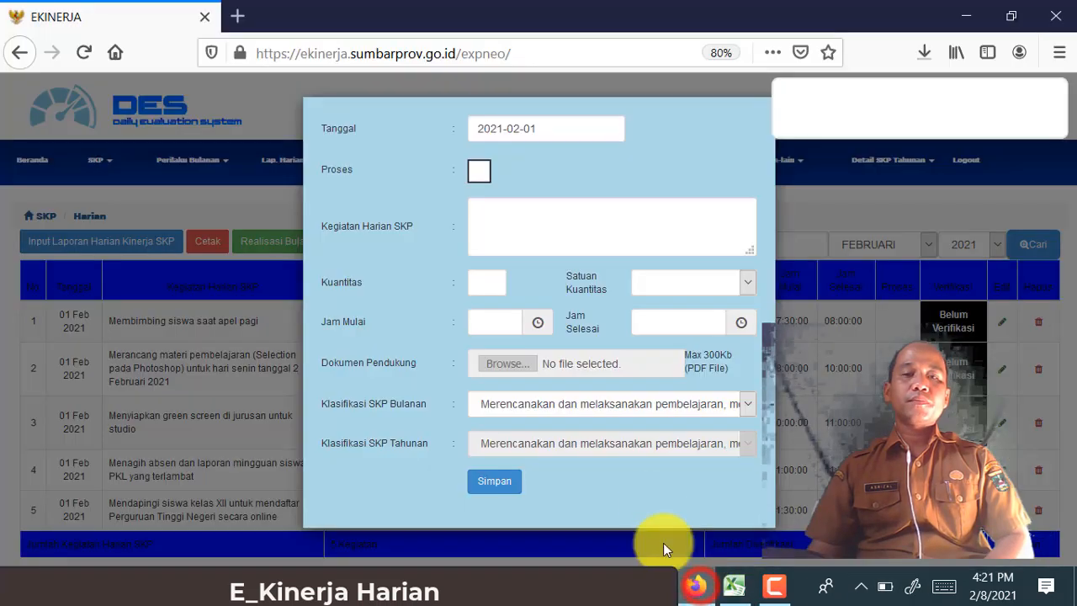
{"action": "left_click", "coordinate": [810, 189]}
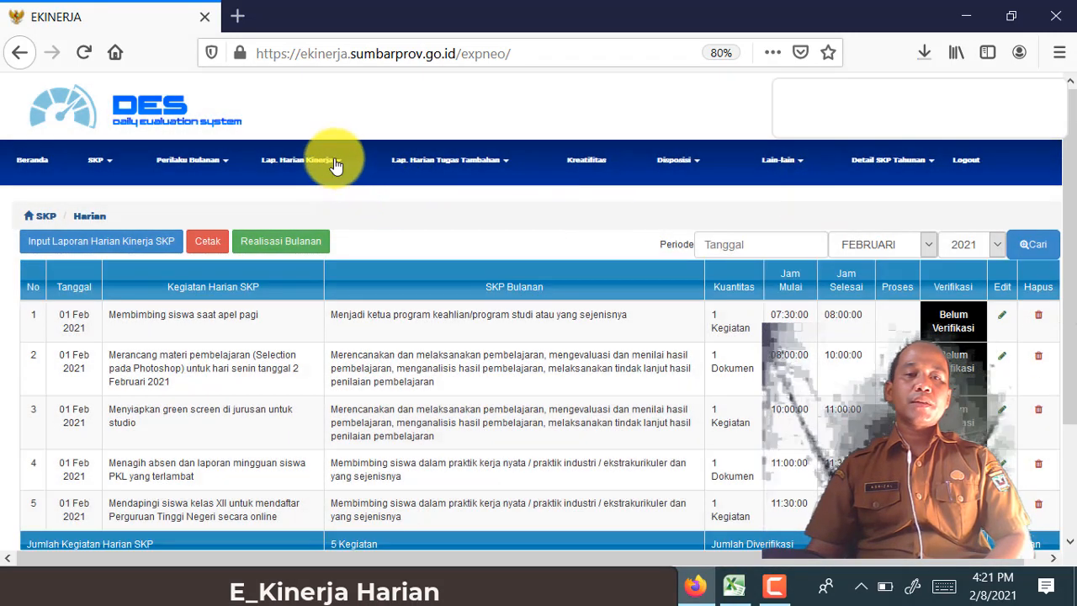
{"action": "left_click", "coordinate": [335, 161]}
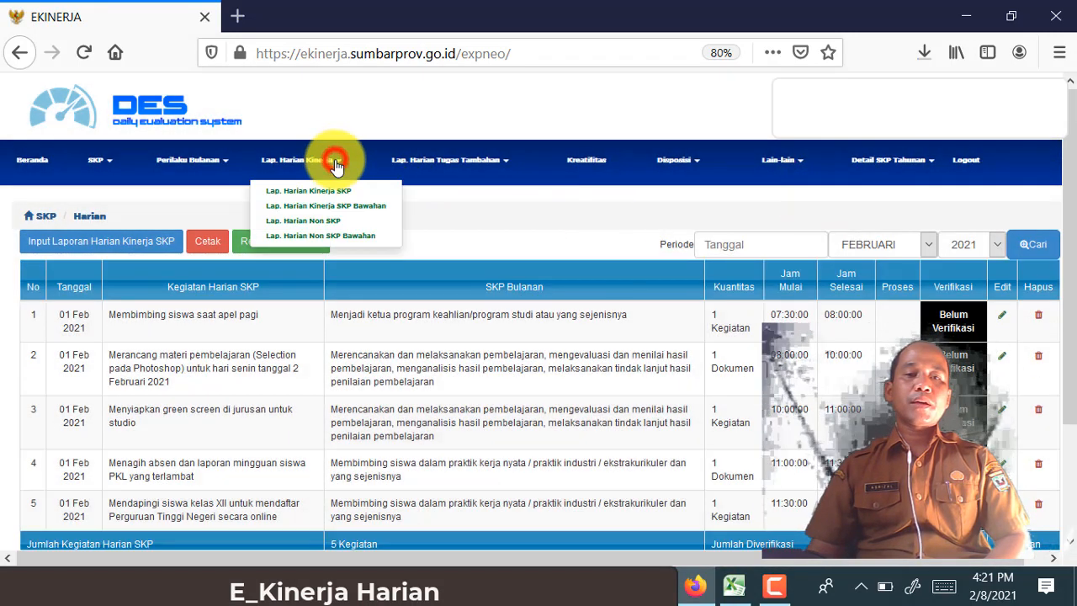
{"action": "left_click", "coordinate": [369, 222]}
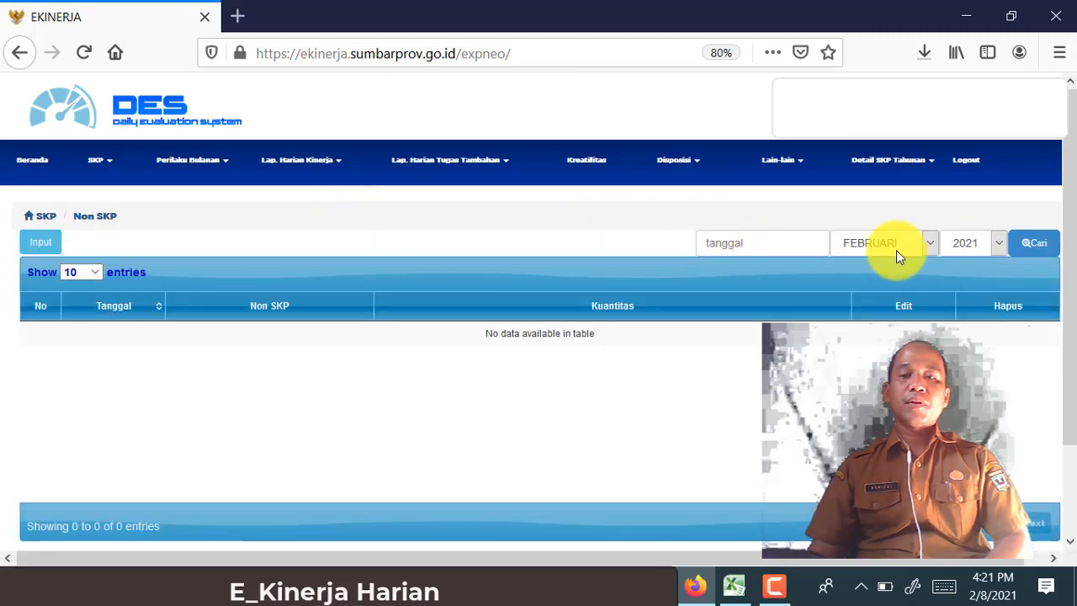
Start a new Non SKP entry and set its Tanggal to 2021-02-01.
{"action": "left_click", "coordinate": [41, 244]}
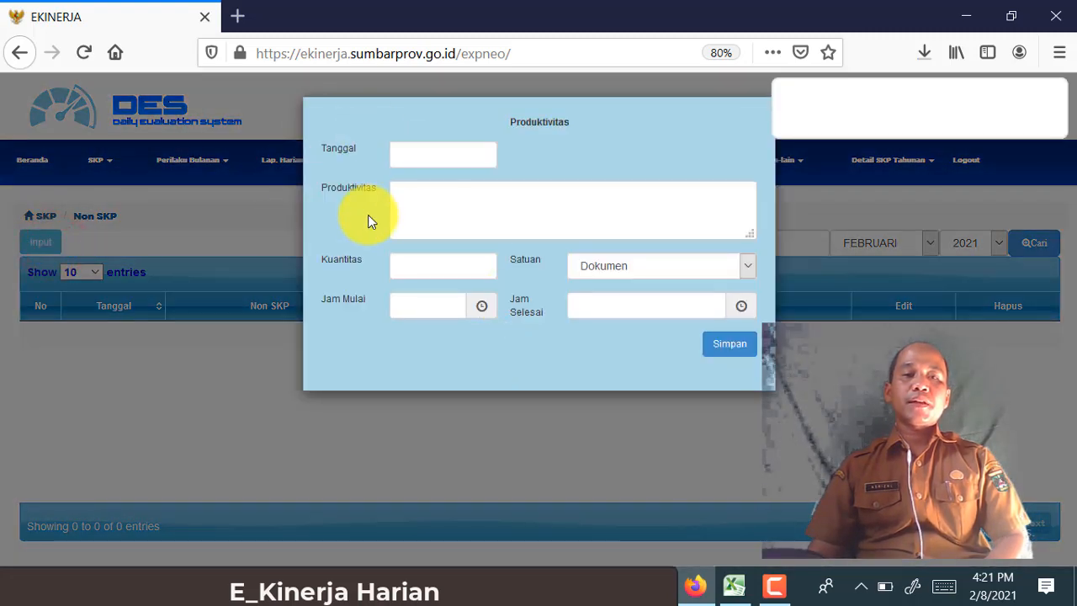
{"action": "left_click", "coordinate": [428, 157]}
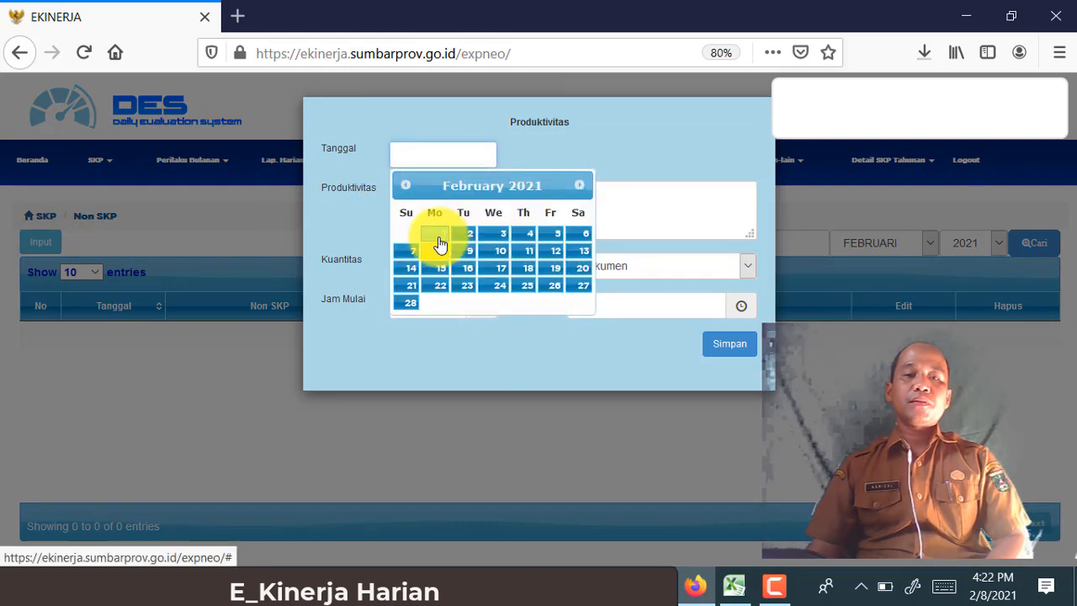
{"action": "left_click", "coordinate": [437, 240]}
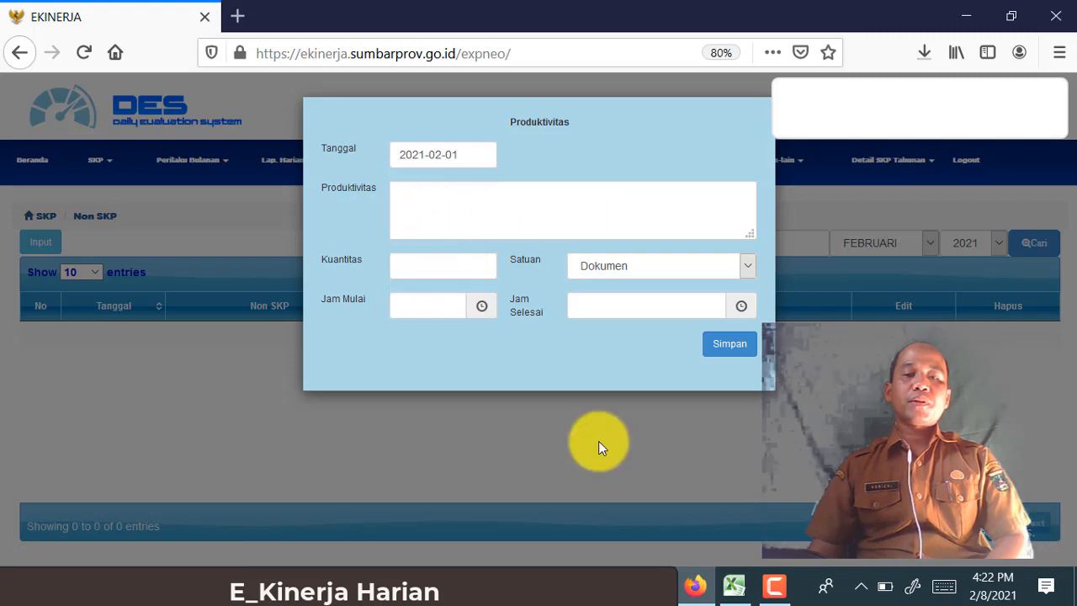
Copy the ISOMA text from Excel cell E15 and paste it into the Produktivitas field in Firefox.
{"action": "left_click", "coordinate": [735, 584]}
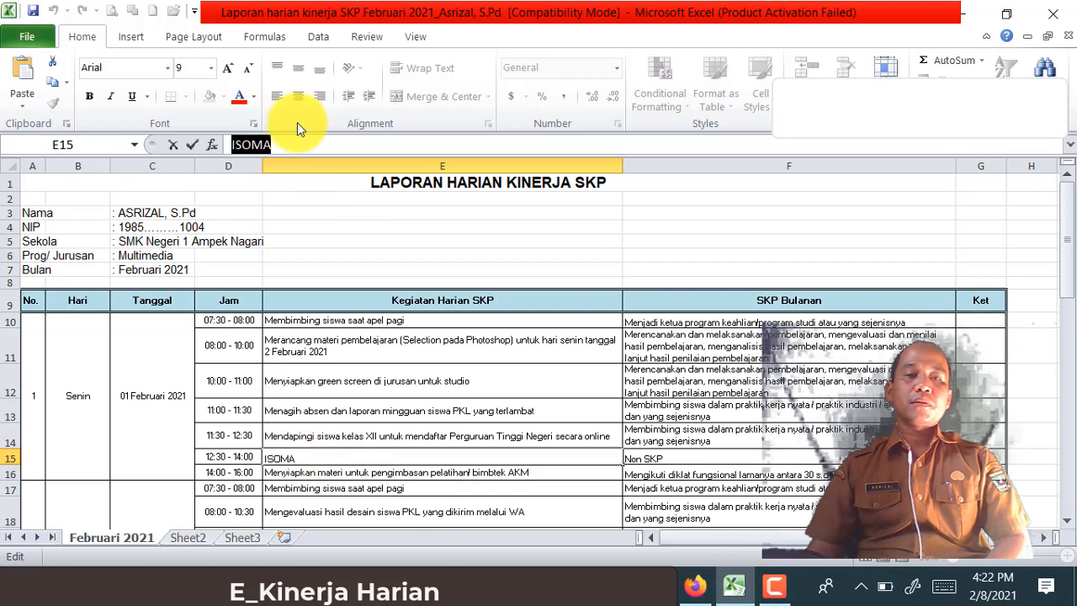
{"action": "right_click", "coordinate": [255, 145]}
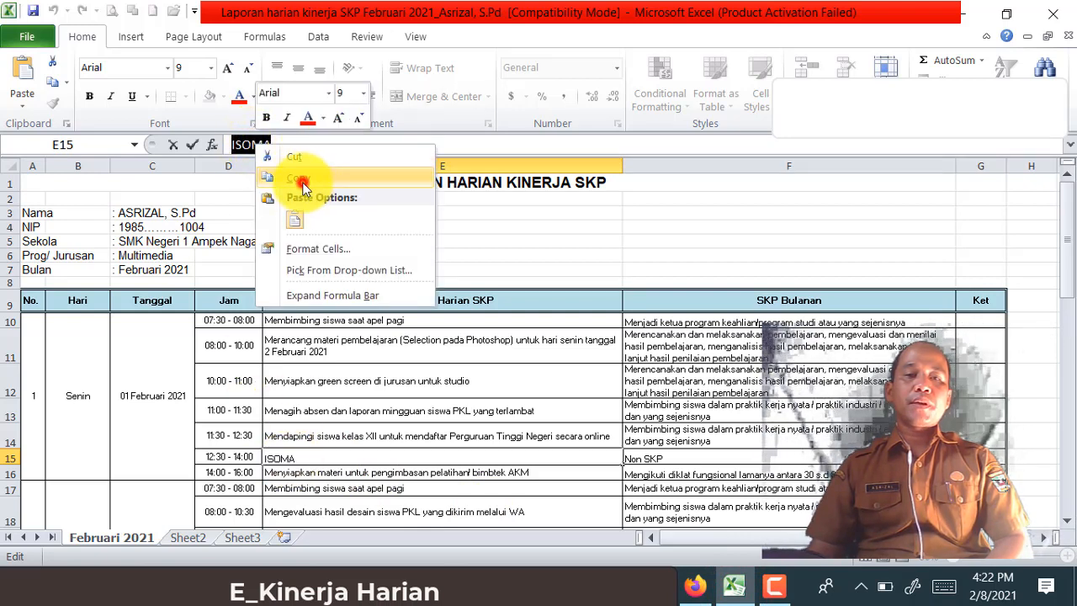
{"action": "left_click", "coordinate": [300, 175]}
{"action": "left_click", "coordinate": [686, 589]}
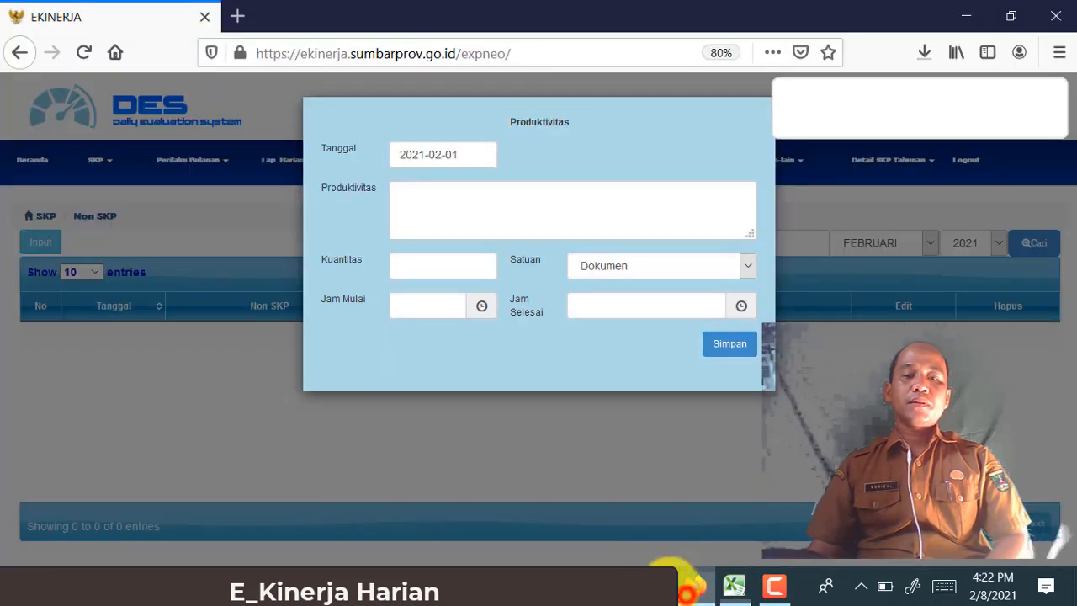
{"action": "right_click", "coordinate": [498, 206]}
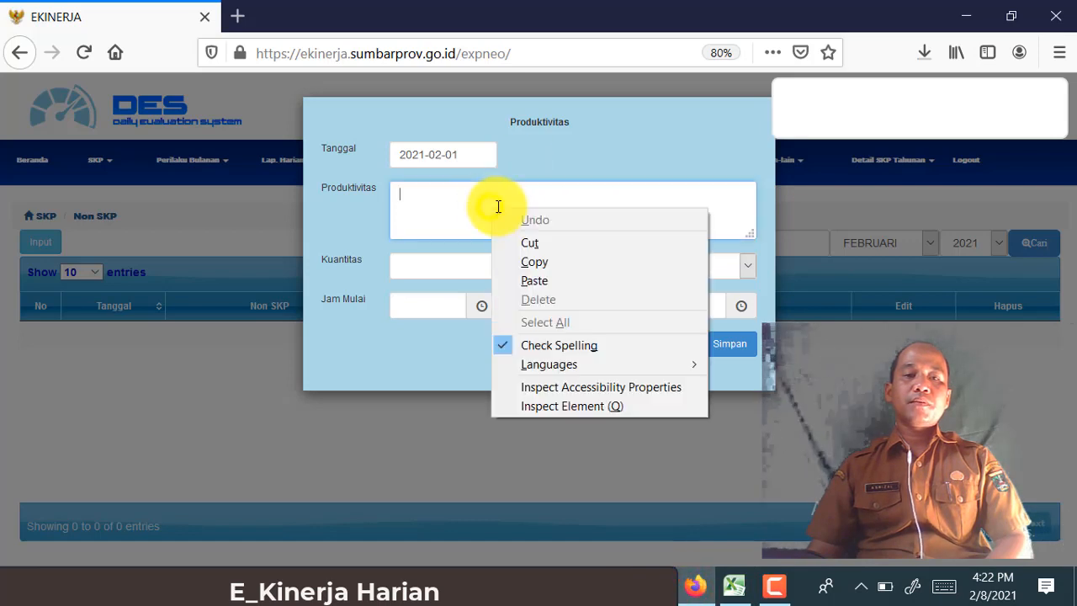
{"action": "left_click", "coordinate": [542, 282]}
Set the ISOMA entry's Kuantitas to 1 and its Satuan to Kegiatan.
{"action": "left_click", "coordinate": [452, 264]}
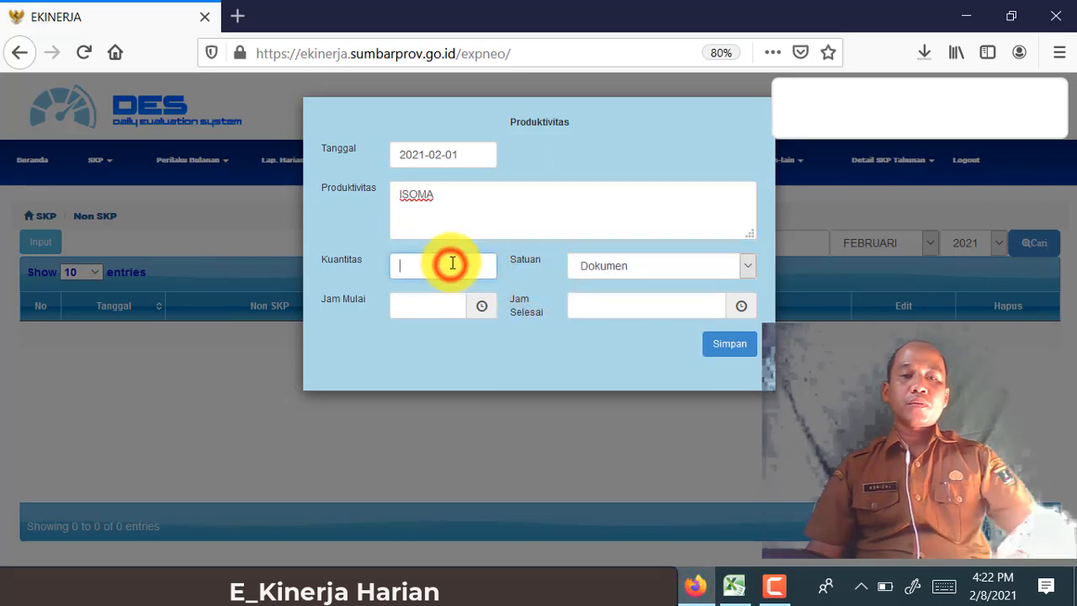
{"action": "type", "text": "1"}
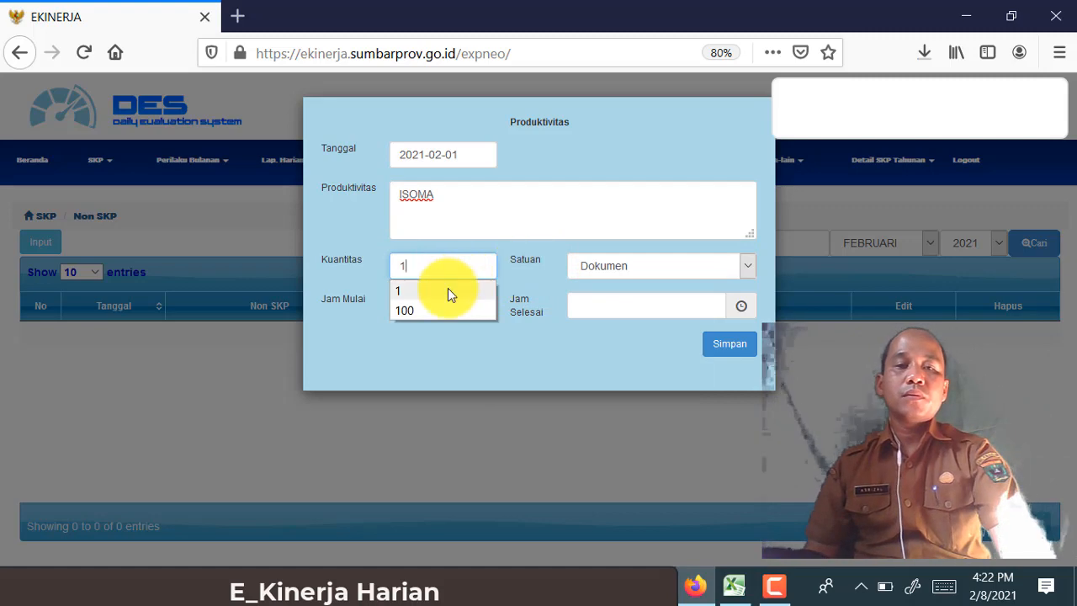
{"action": "left_click", "coordinate": [446, 290]}
{"action": "left_click", "coordinate": [642, 265]}
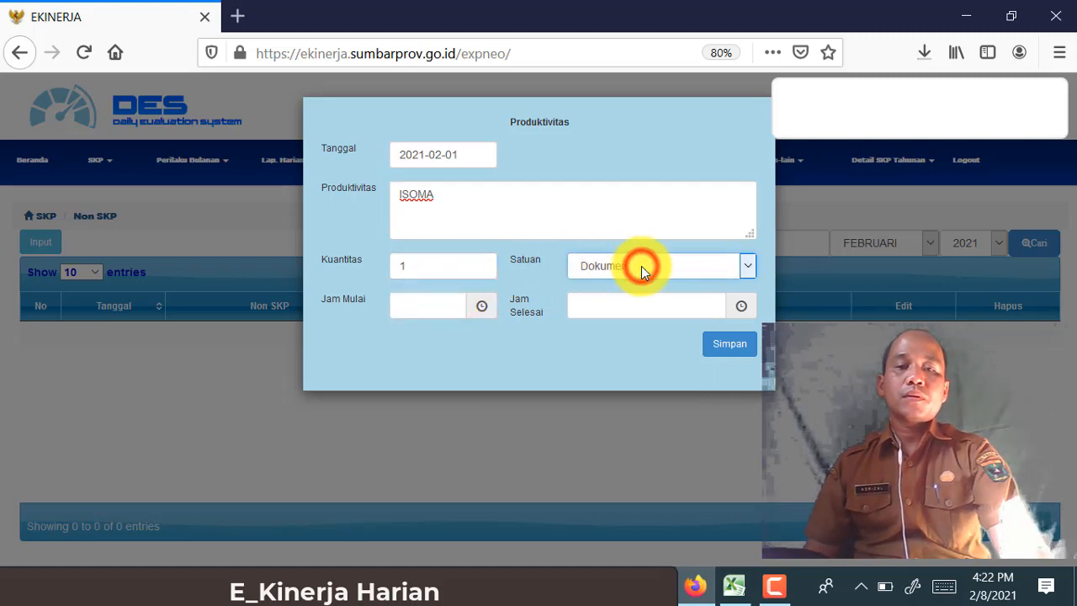
{"action": "scroll", "coordinate": [681, 481], "scroll_direction": "down", "scroll_amount": 7}
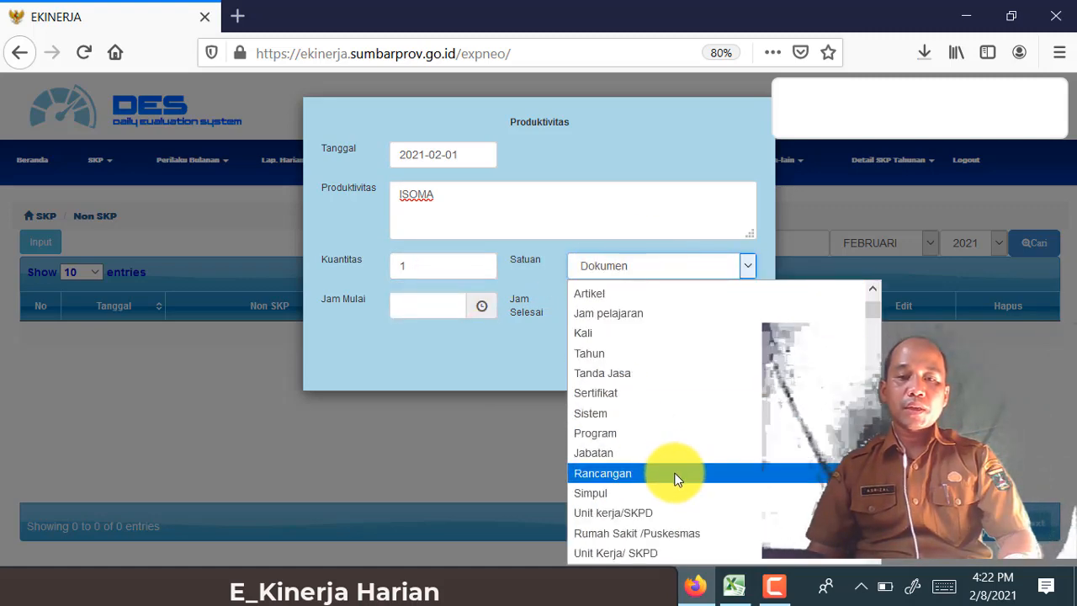
{"action": "scroll", "coordinate": [681, 480], "scroll_direction": "down", "scroll_amount": 4}
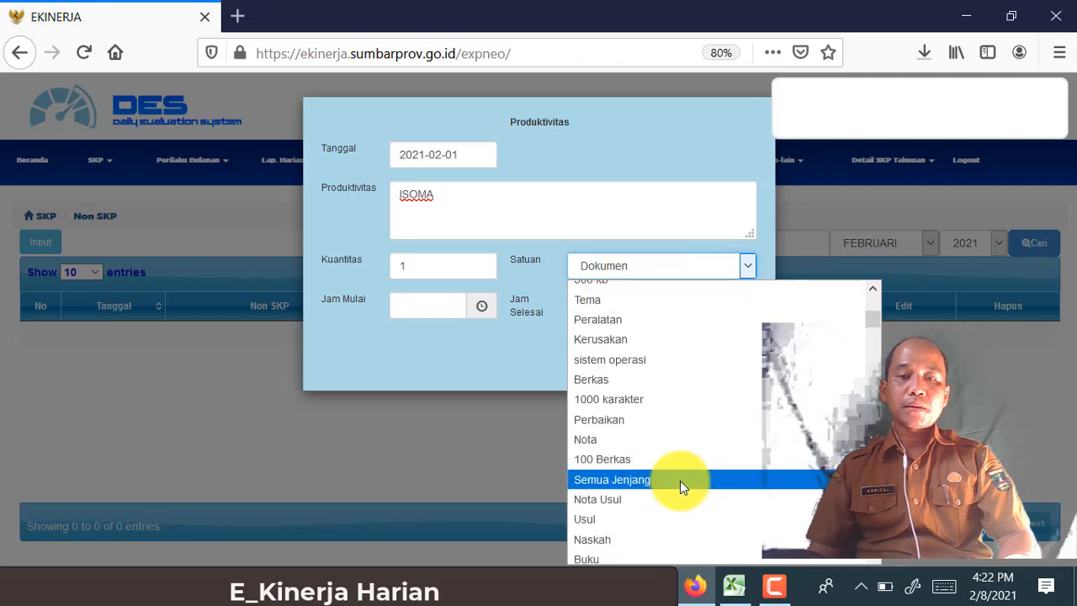
{"action": "scroll", "coordinate": [679, 480], "scroll_direction": "down", "scroll_amount": 3}
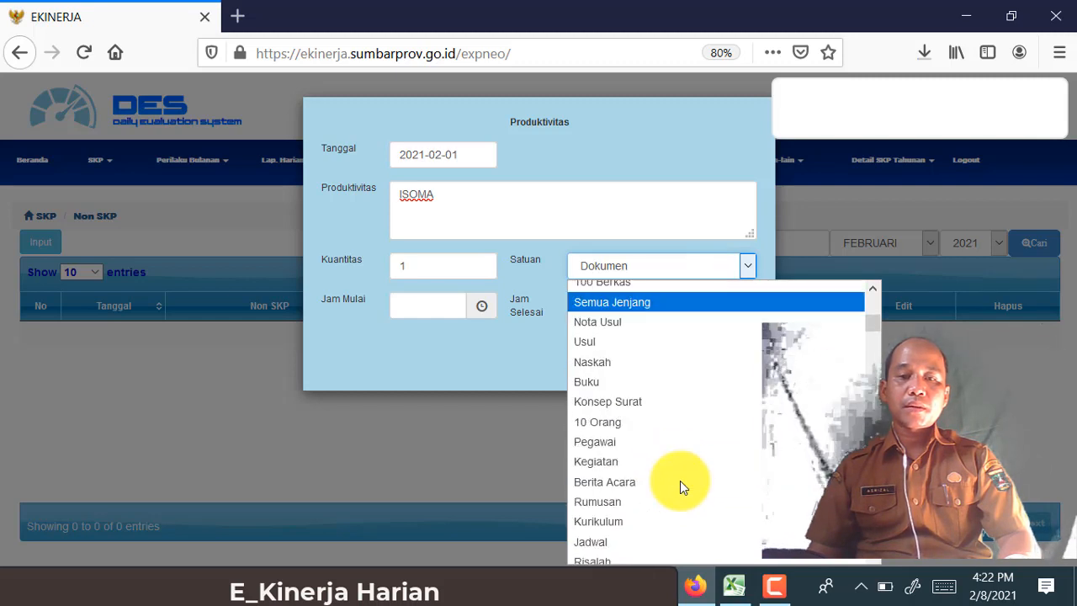
{"action": "left_click", "coordinate": [625, 460]}
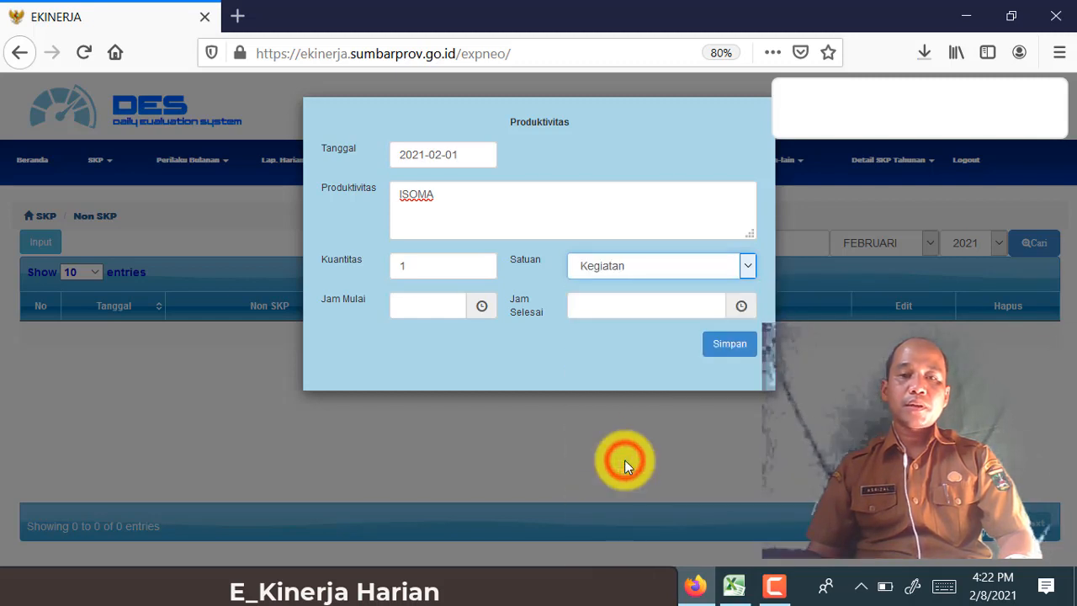
Check the ISOMA hours in Excel, enter Jam Mulai 12:30 and Jam Selesai 14:00 in Firefox, and save the Non SKP entry.
{"action": "left_click", "coordinate": [730, 583]}
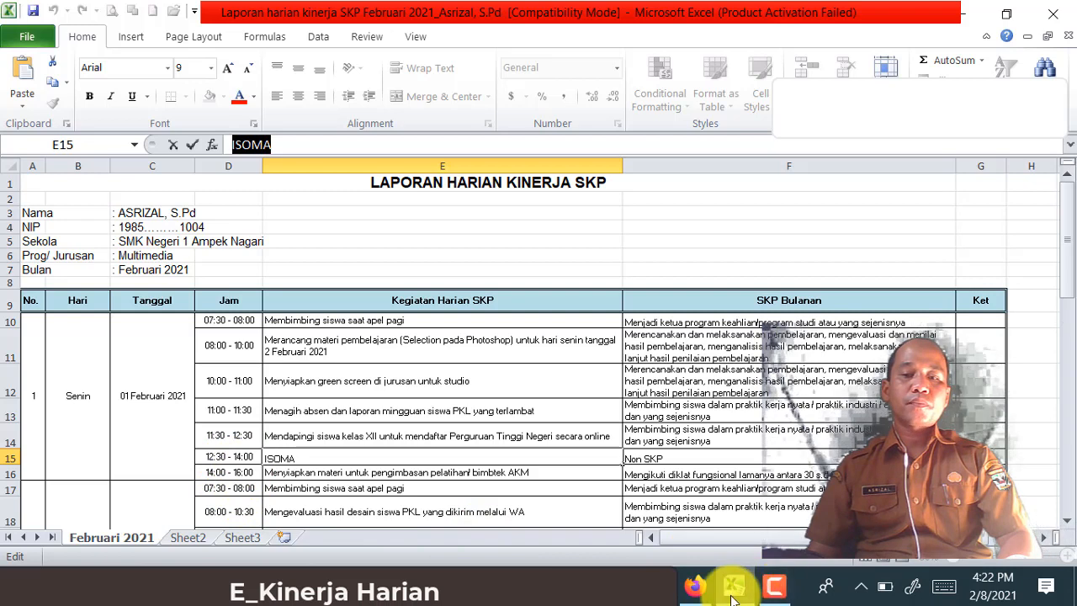
{"action": "left_click", "coordinate": [694, 587]}
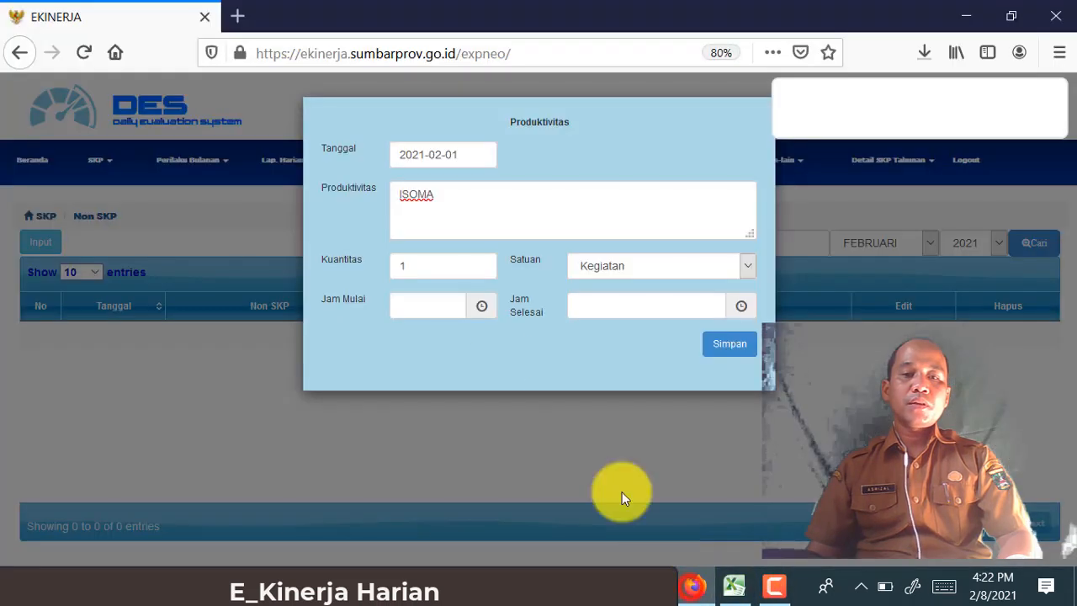
{"action": "left_click", "coordinate": [443, 306]}
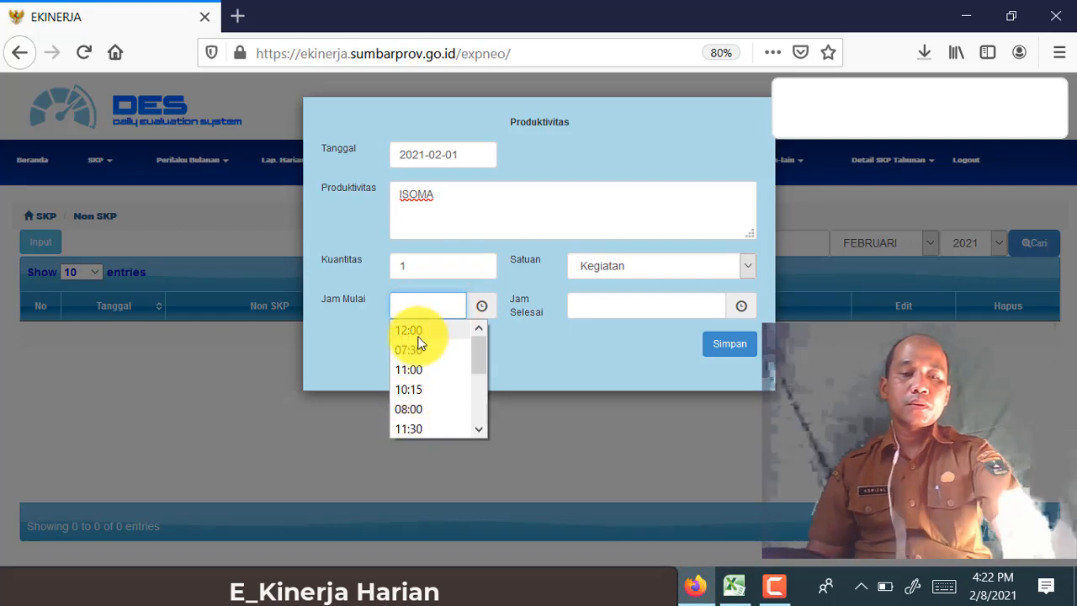
{"action": "type", "text": "12"}
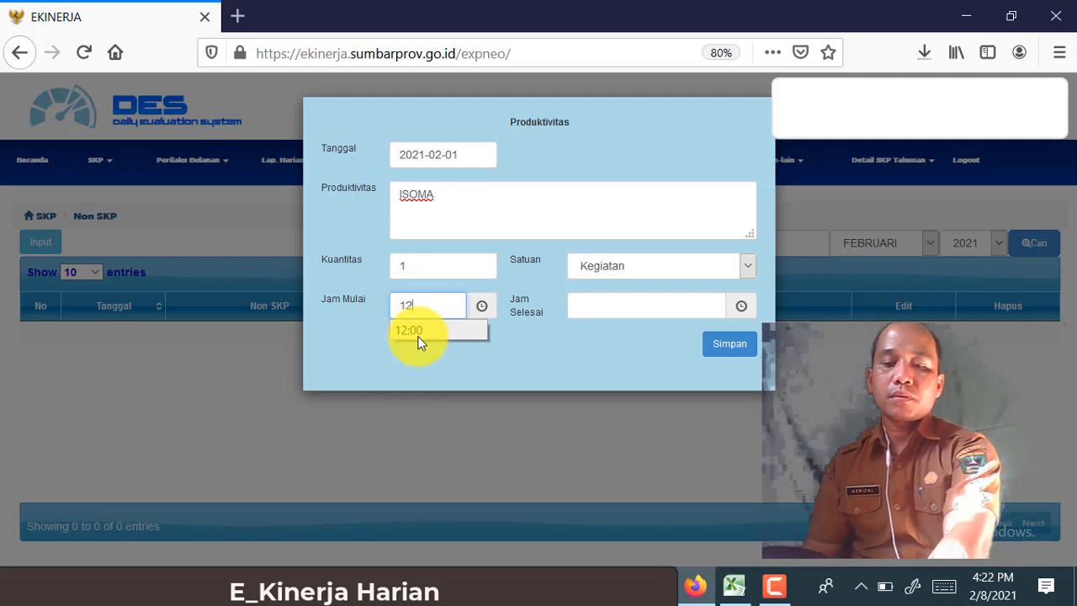
{"action": "type", "text": ":30"}
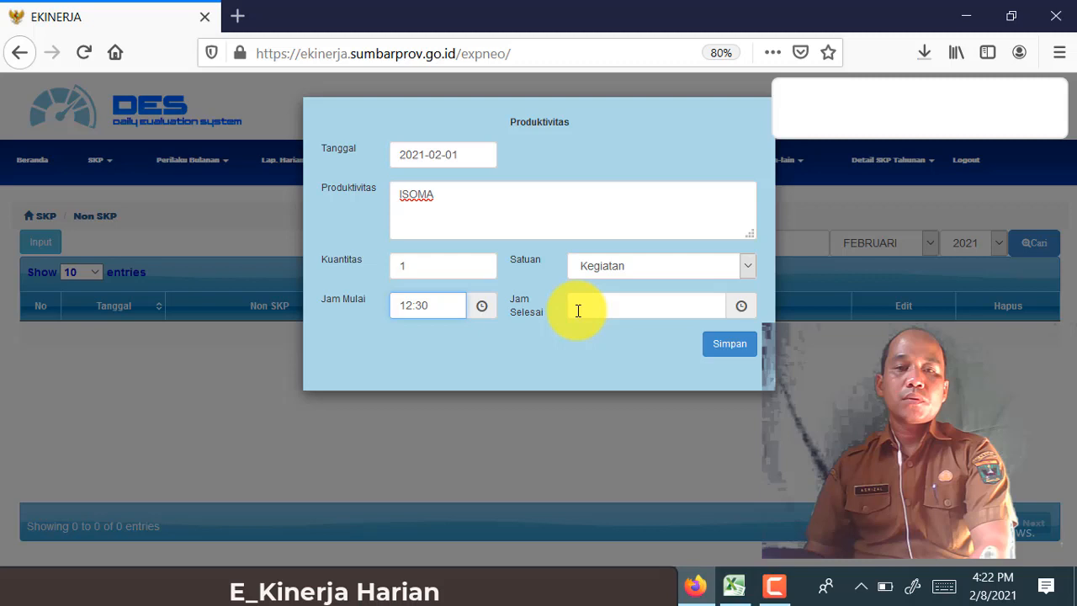
{"action": "left_click", "coordinate": [578, 311]}
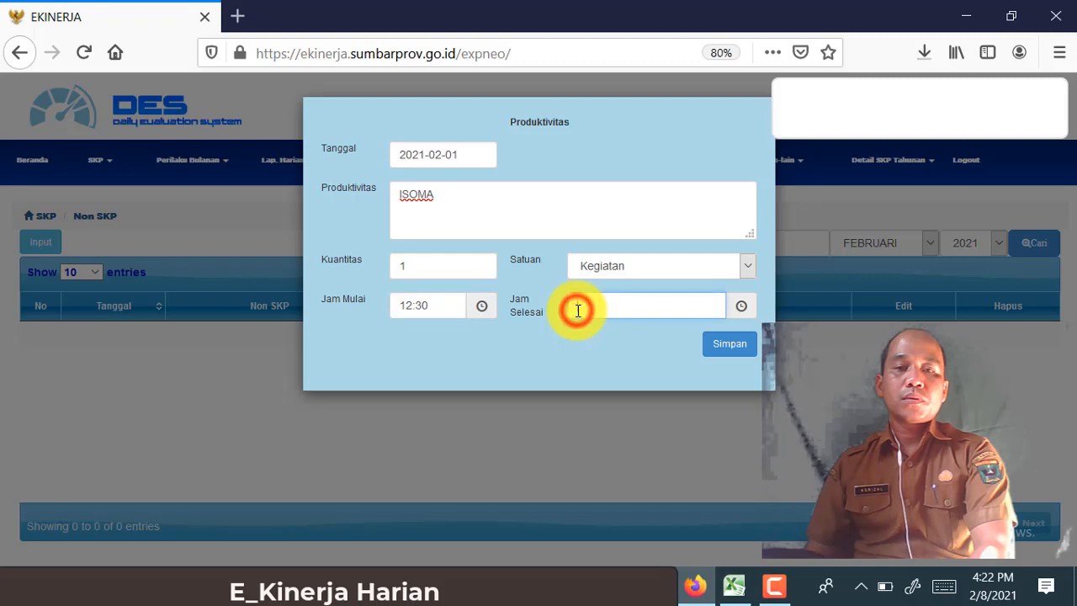
{"action": "type", "text": "14"}
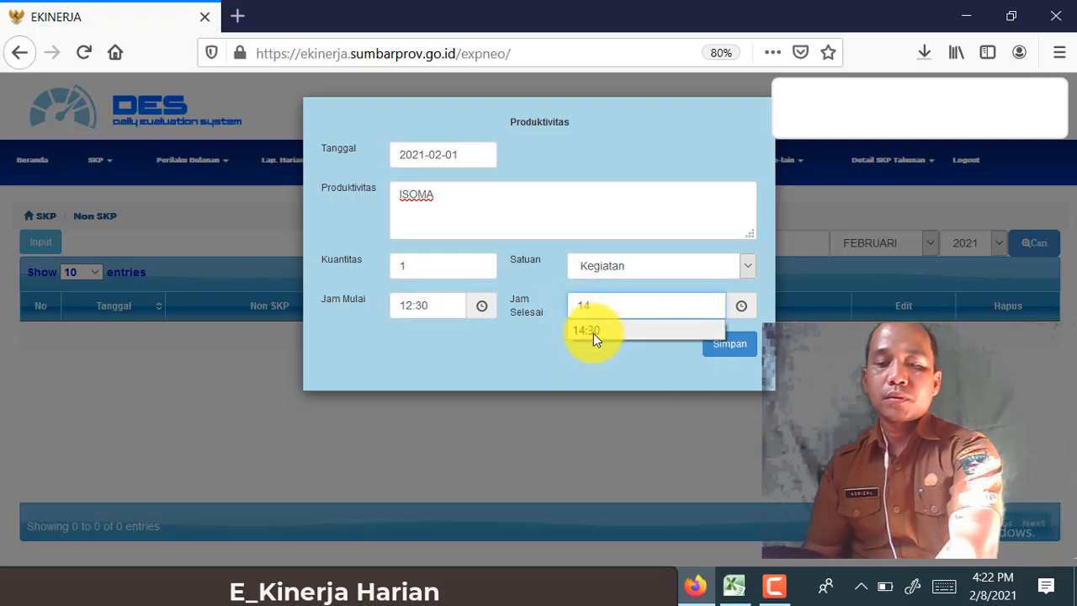
{"action": "type", "text": ":00"}
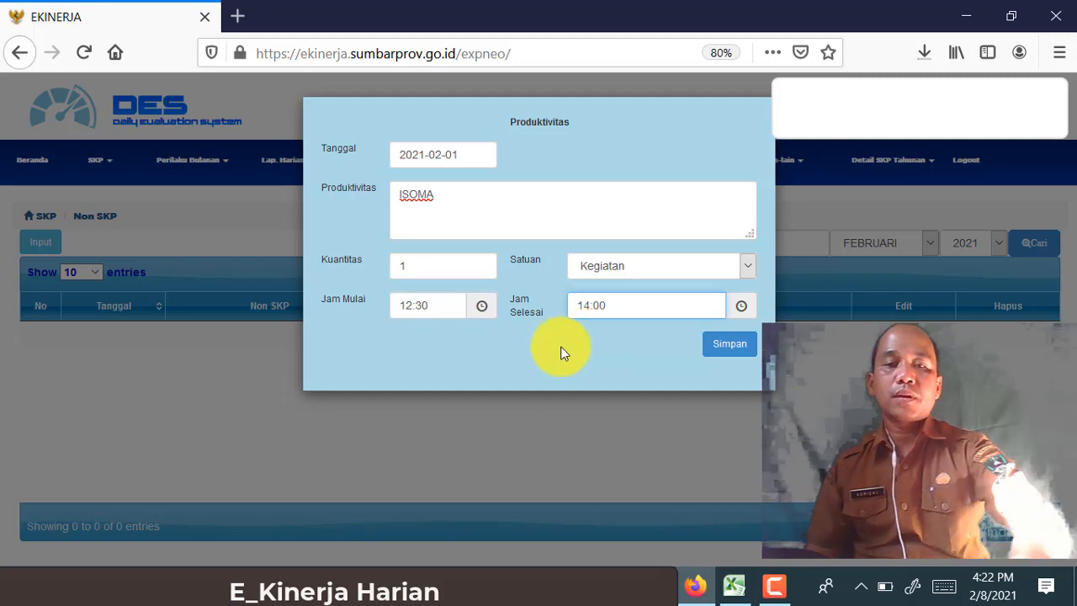
{"action": "left_click", "coordinate": [728, 351]}
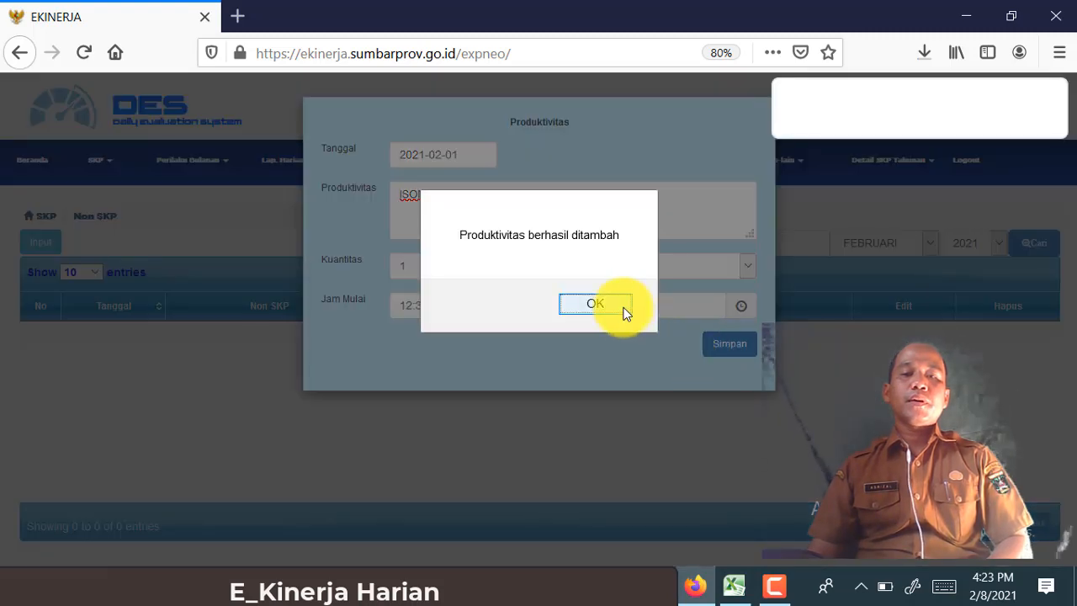
{"action": "left_click", "coordinate": [625, 308]}
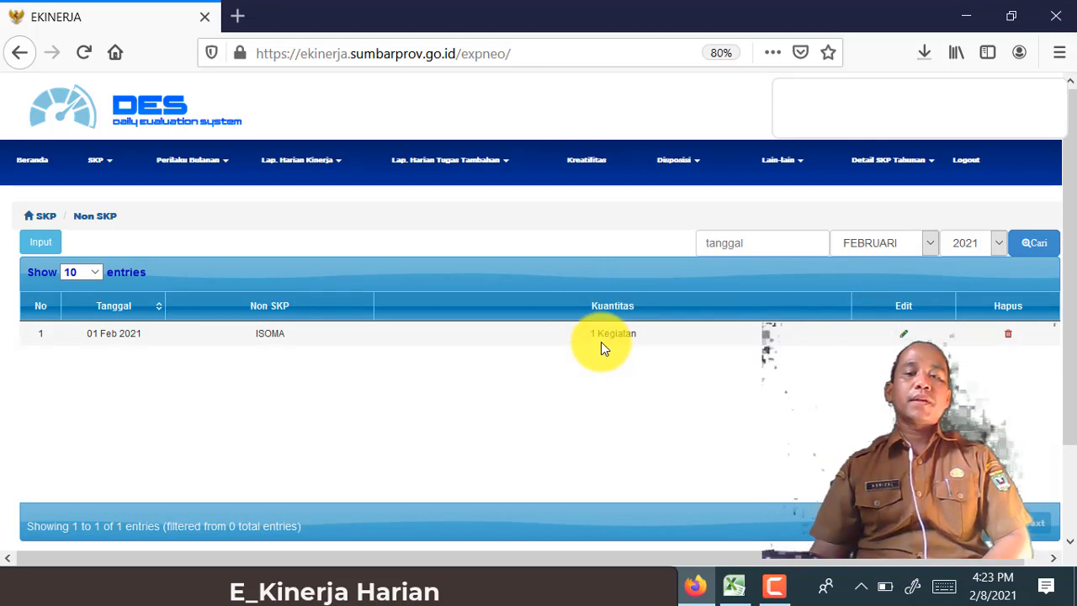
Check the activity after ISOMA in Excel, then return to Firefox and open the Lap. Harian Kinerja SKP report.
{"action": "left_click", "coordinate": [734, 586]}
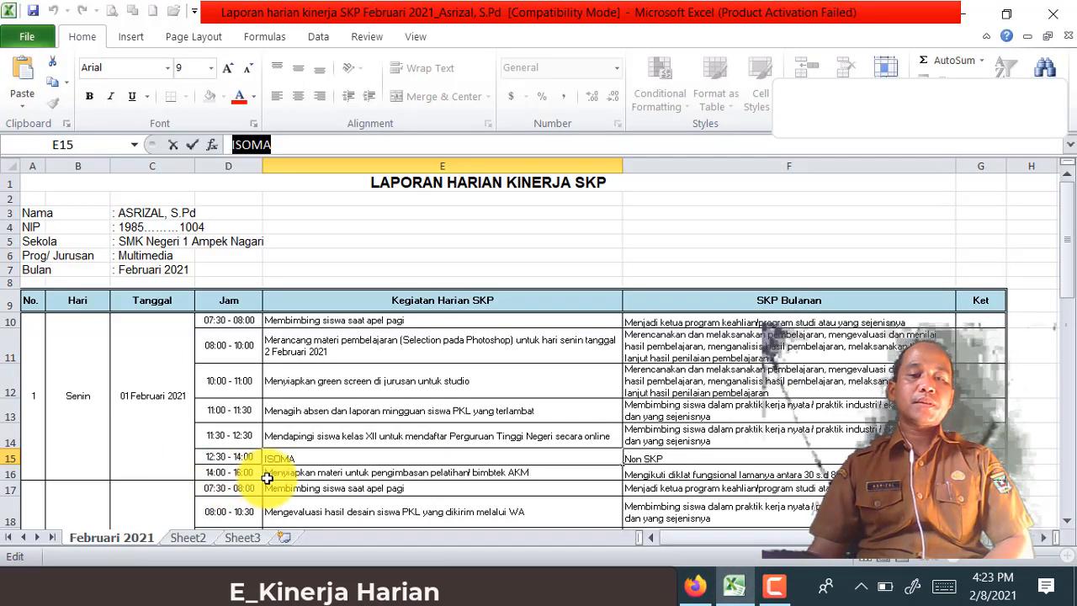
{"action": "left_click", "coordinate": [696, 587]}
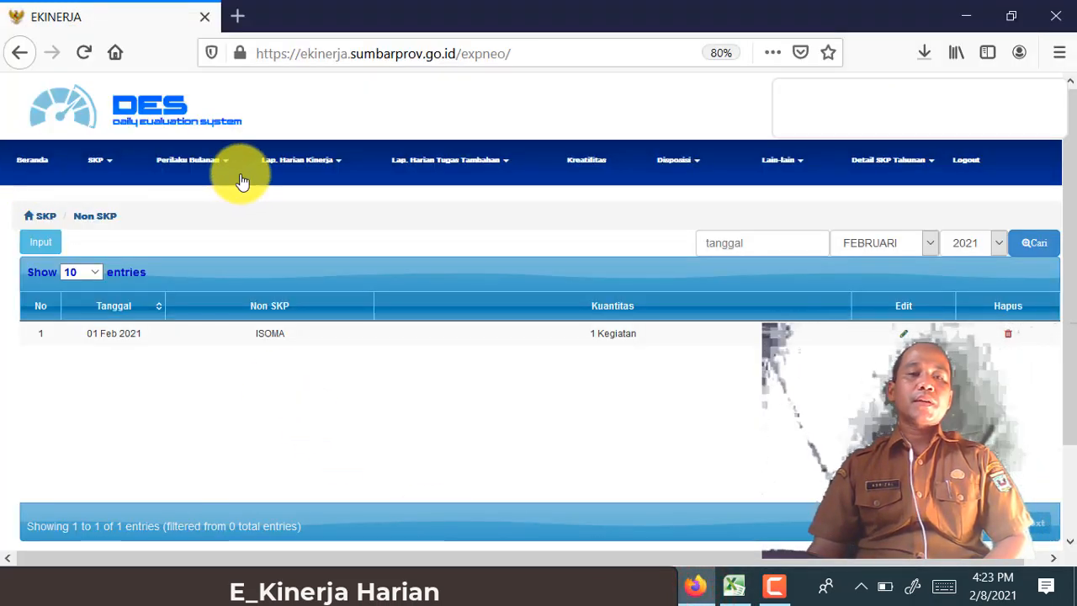
{"action": "left_click", "coordinate": [336, 164]}
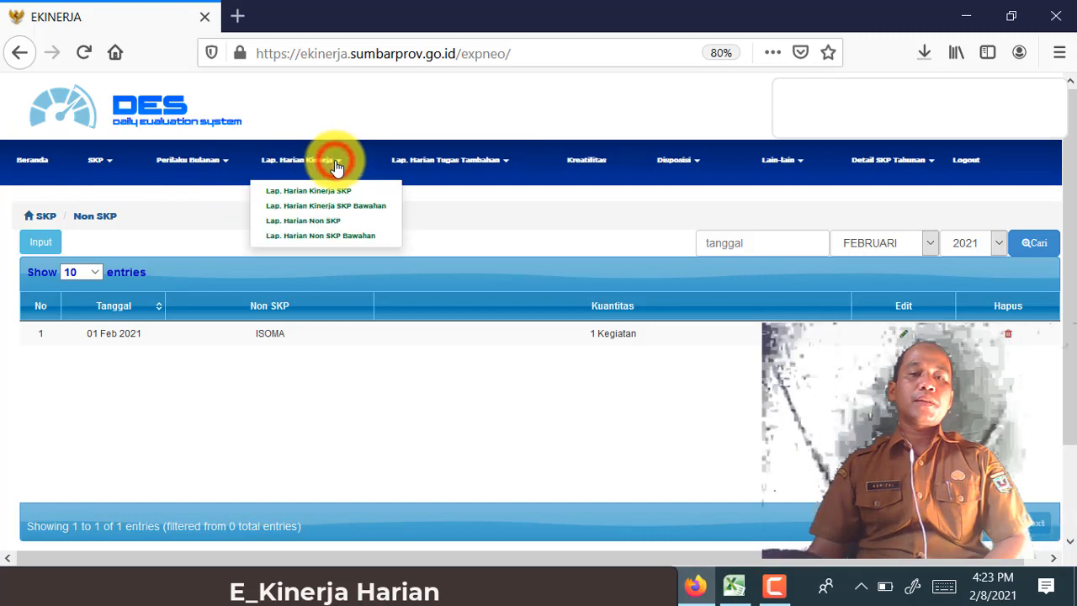
{"action": "left_click", "coordinate": [364, 197]}
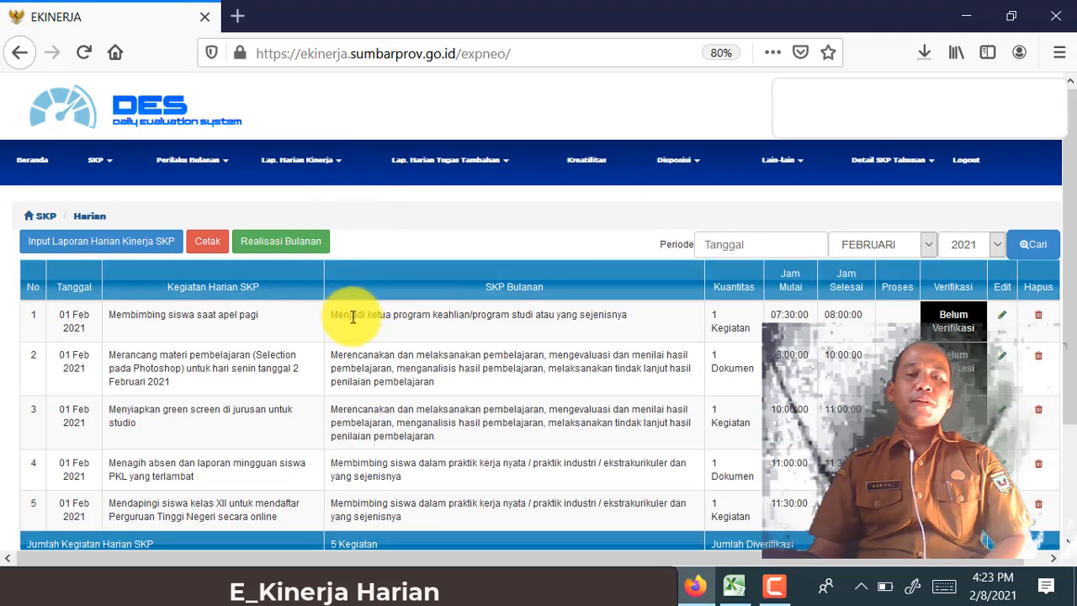
{"action": "scroll", "coordinate": [275, 395], "scroll_direction": "down", "scroll_amount": 1}
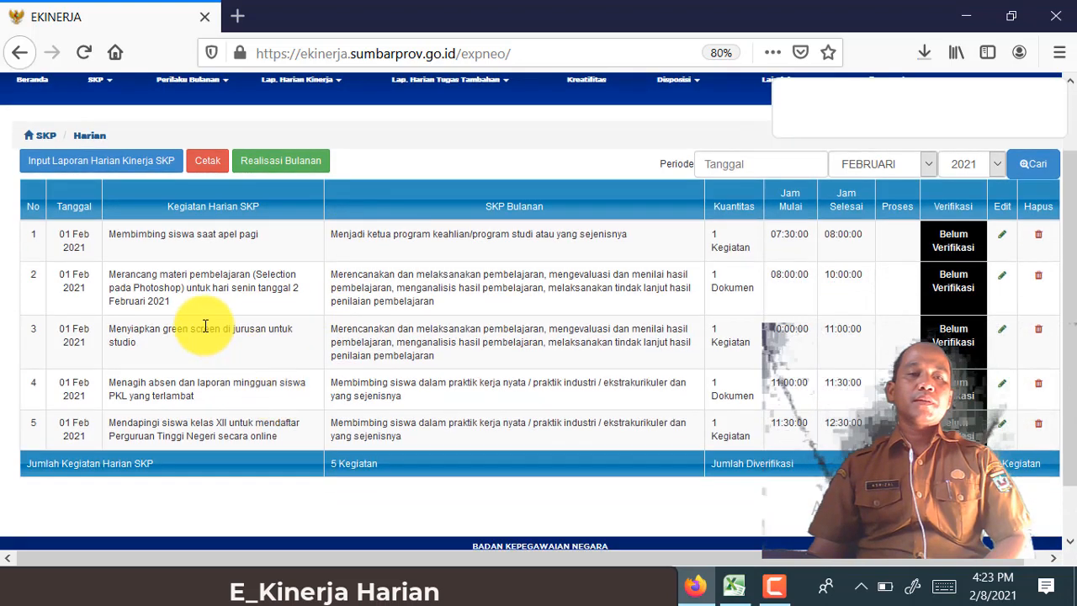
{"action": "scroll", "coordinate": [205, 325], "scroll_direction": "up", "scroll_amount": 1}
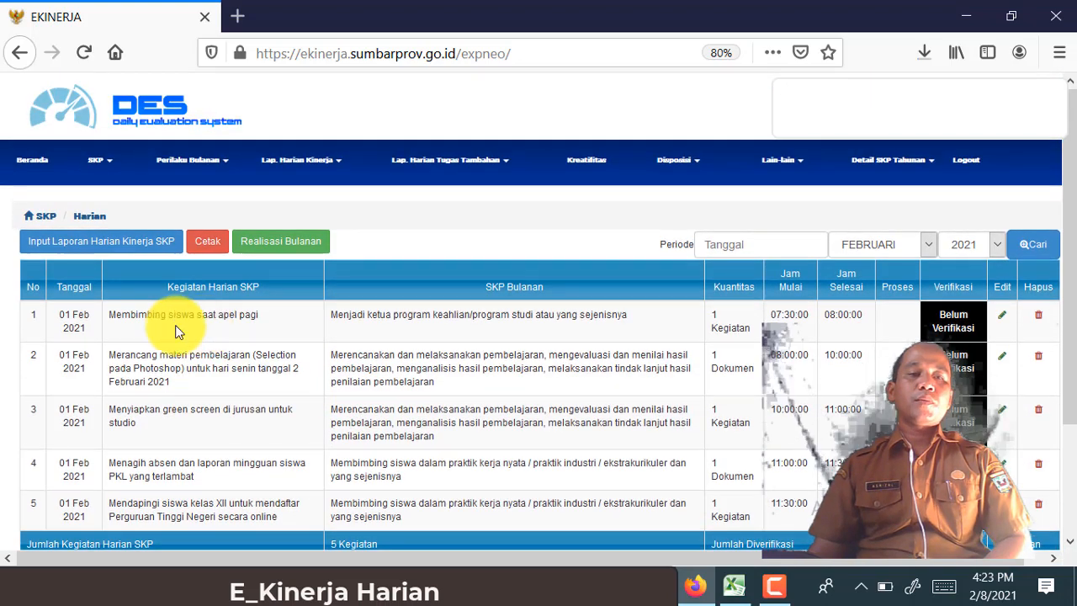
Start a new daily SKP report entry and set its Tanggal to 2021-02-01.
{"action": "left_click", "coordinate": [176, 249]}
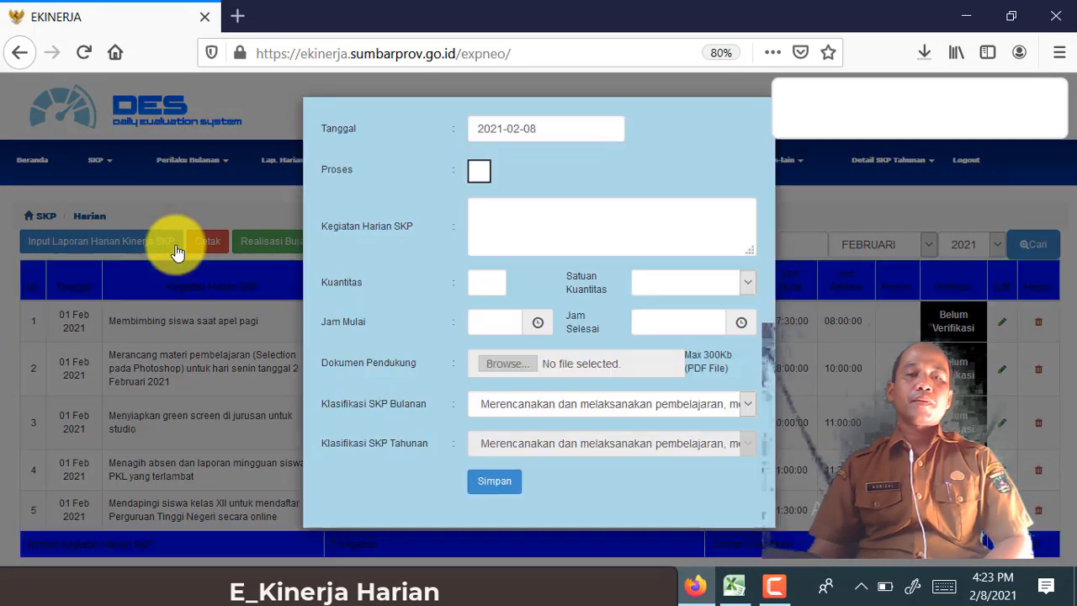
{"action": "left_click", "coordinate": [563, 128]}
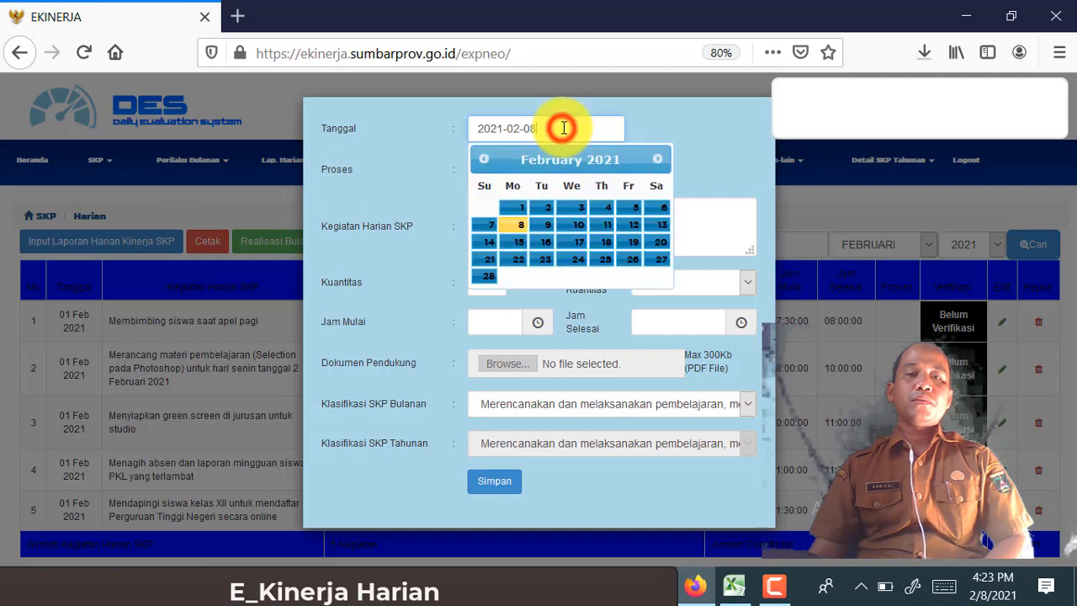
{"action": "left_click", "coordinate": [513, 210]}
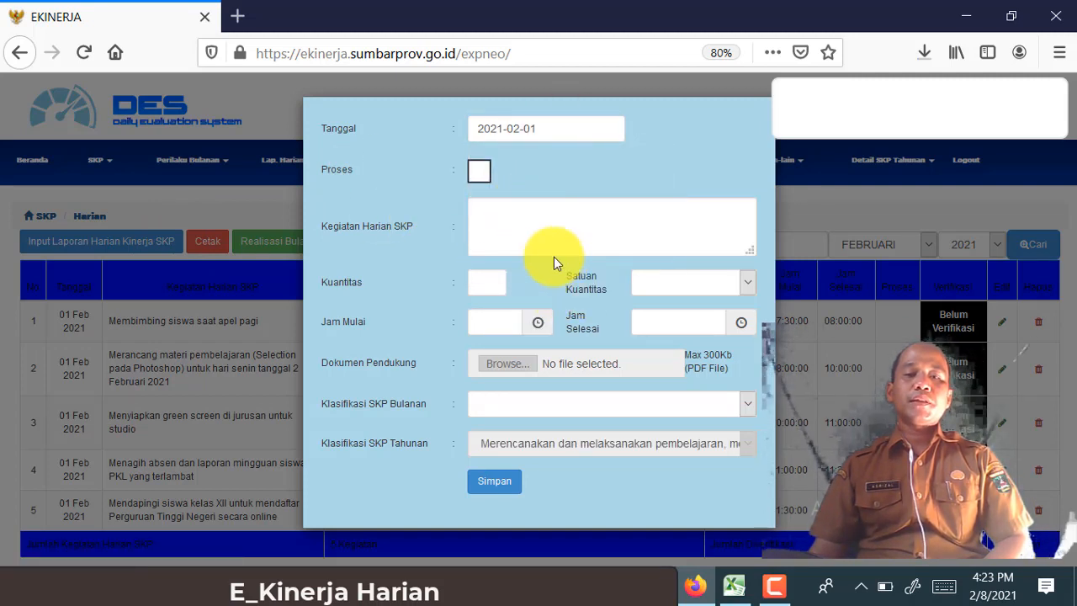
Switch to Excel and select cell E16 with the 14:00 - 16:00 activity.
{"action": "left_click", "coordinate": [735, 589]}
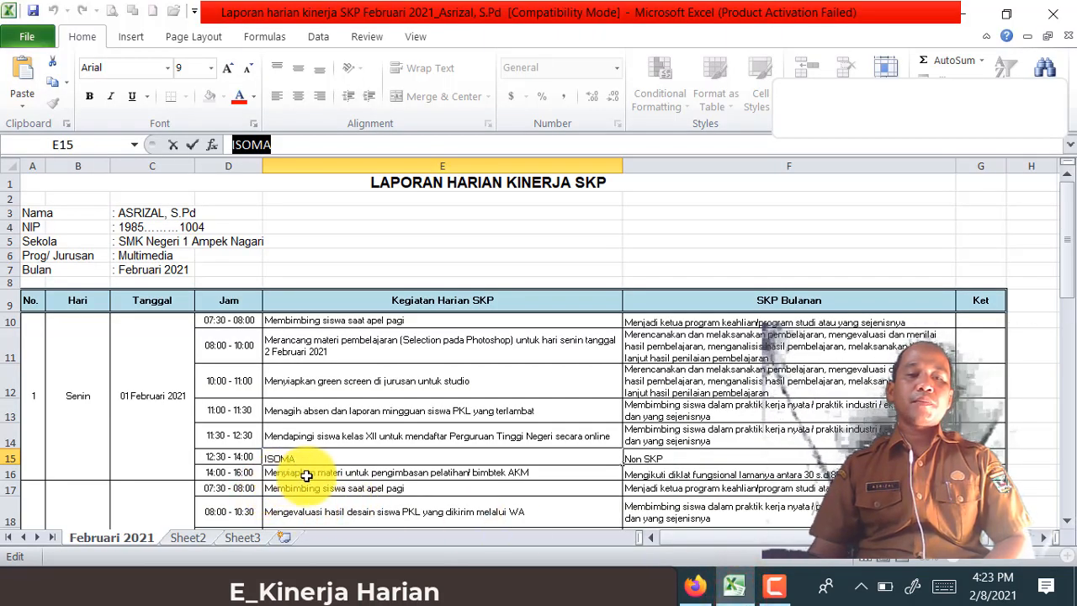
{"action": "left_click", "coordinate": [542, 474]}
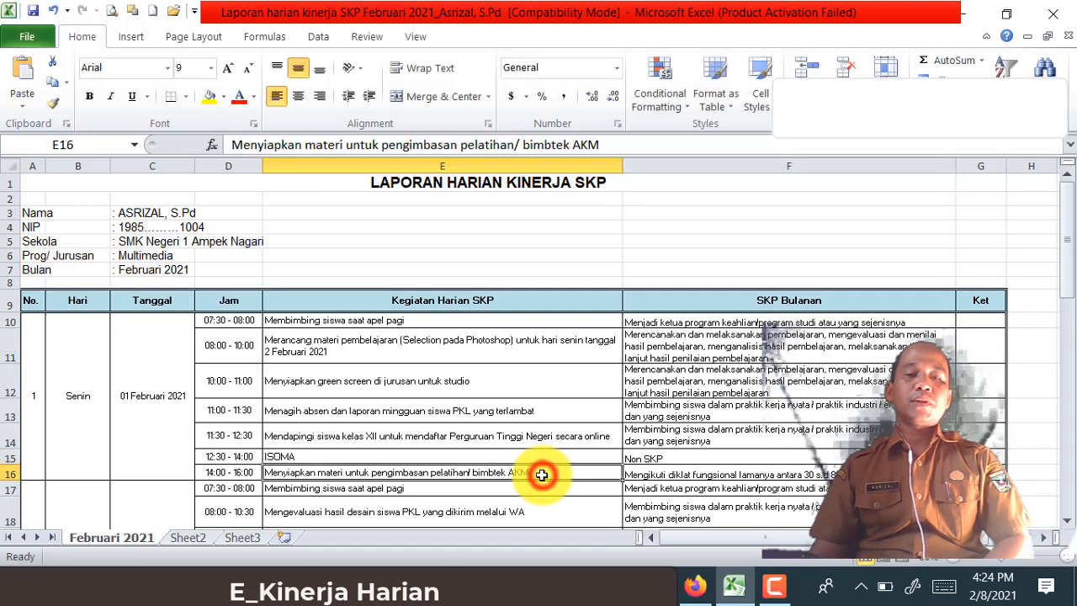
Copy the activity text "Menyiapkan materi untuk pengimbasan pelatihan/ bimbtek AKM" from cell E16 into the Kegiatan Harian SKP field of the EKINERJA form in Firefox.
{"action": "left_click_drag", "start_coordinate": [632, 151], "coordinate": [220, 139]}
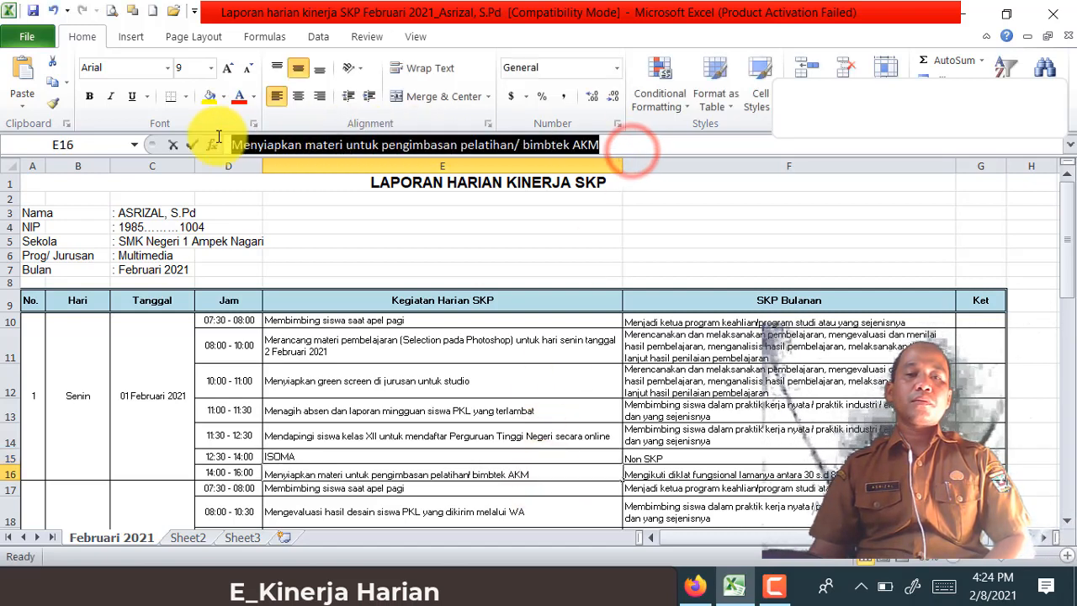
{"action": "right_click", "coordinate": [274, 149]}
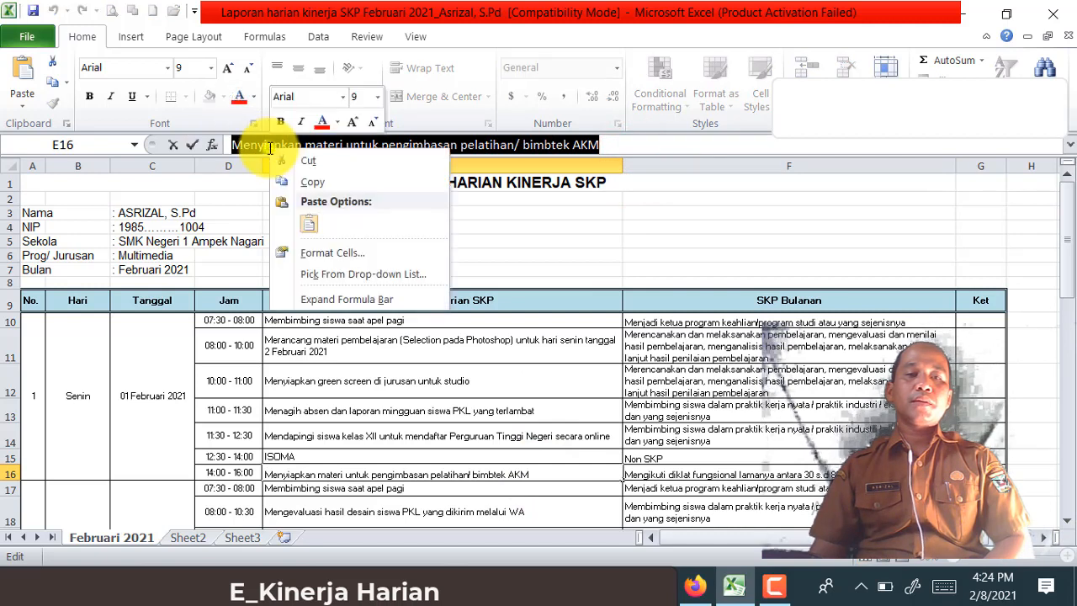
{"action": "left_click", "coordinate": [314, 183]}
{"action": "left_click", "coordinate": [695, 586]}
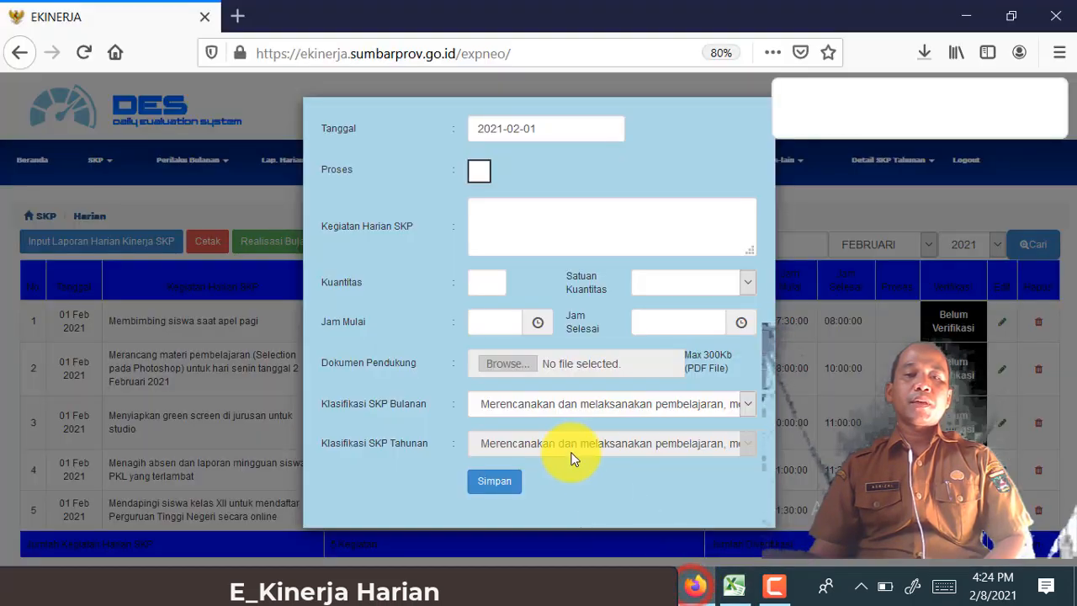
{"action": "left_click", "coordinate": [522, 224]}
{"action": "right_click", "coordinate": [525, 226]}
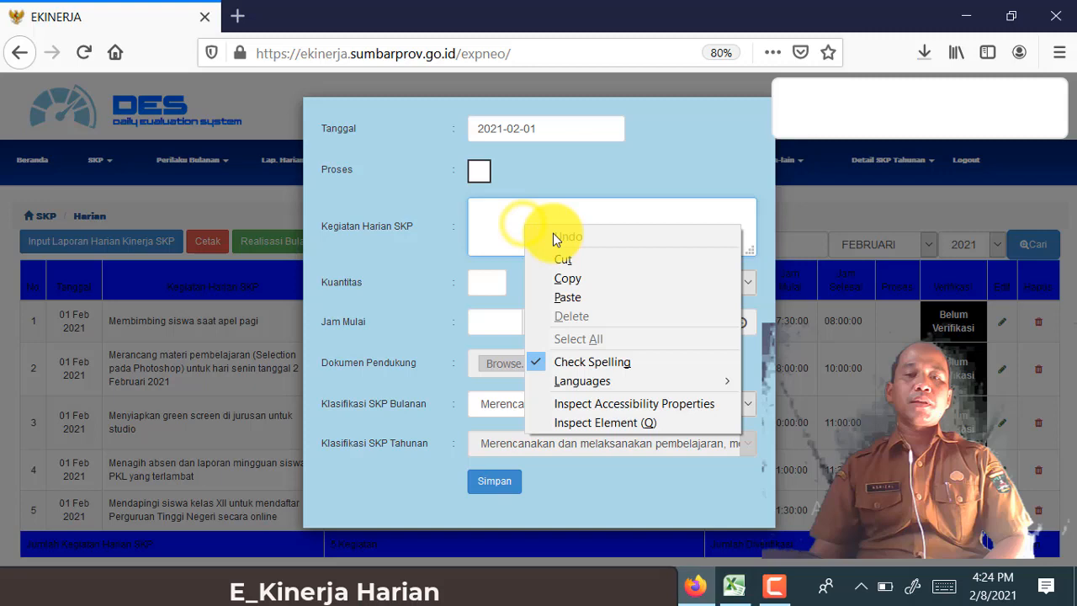
{"action": "left_click", "coordinate": [572, 298]}
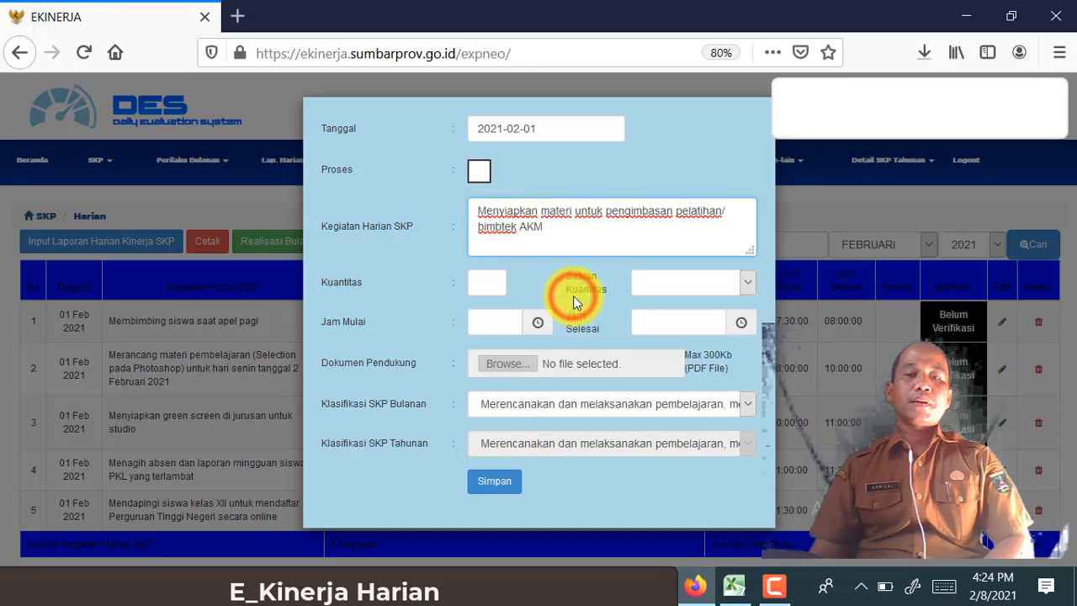
Set the activity's Kuantitas to 1 and its Satuan Kuantitas to Dokumen.
{"action": "left_click", "coordinate": [499, 293]}
{"action": "type", "text": "1"}
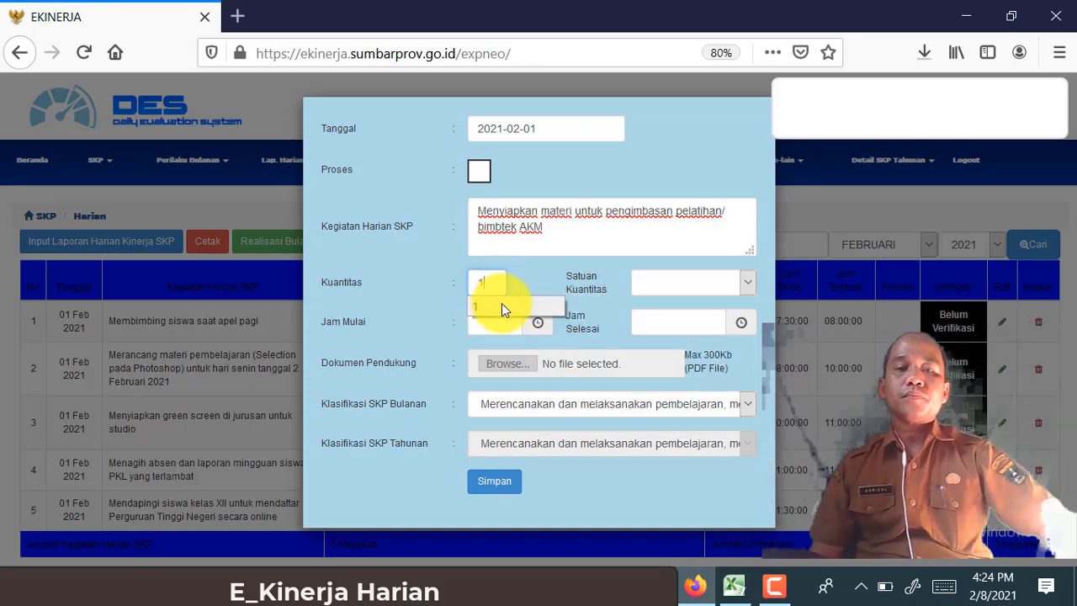
{"action": "left_click", "coordinate": [502, 305]}
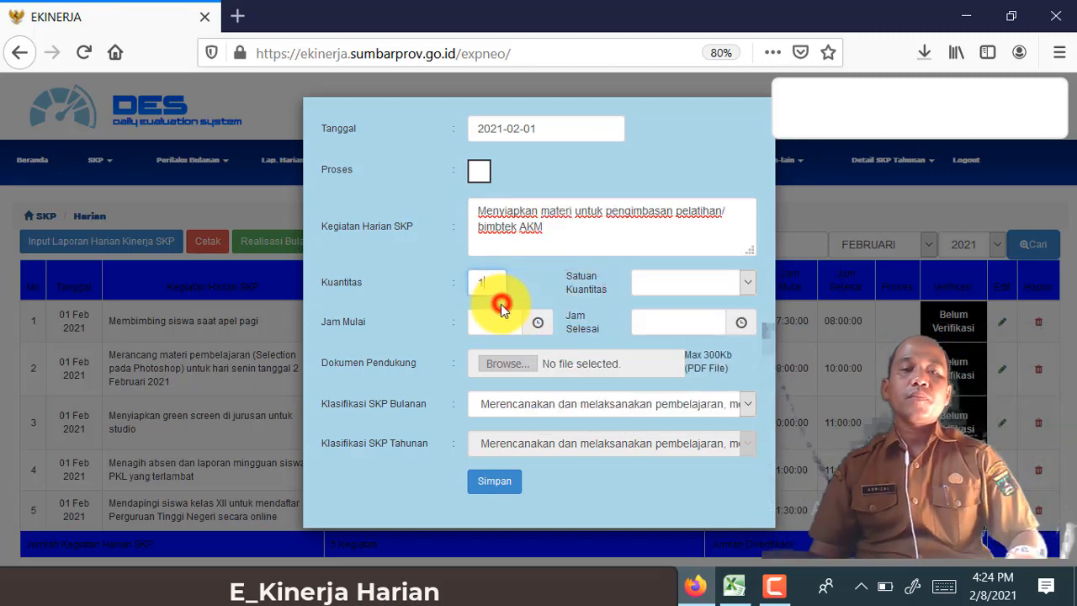
{"action": "left_click", "coordinate": [654, 284]}
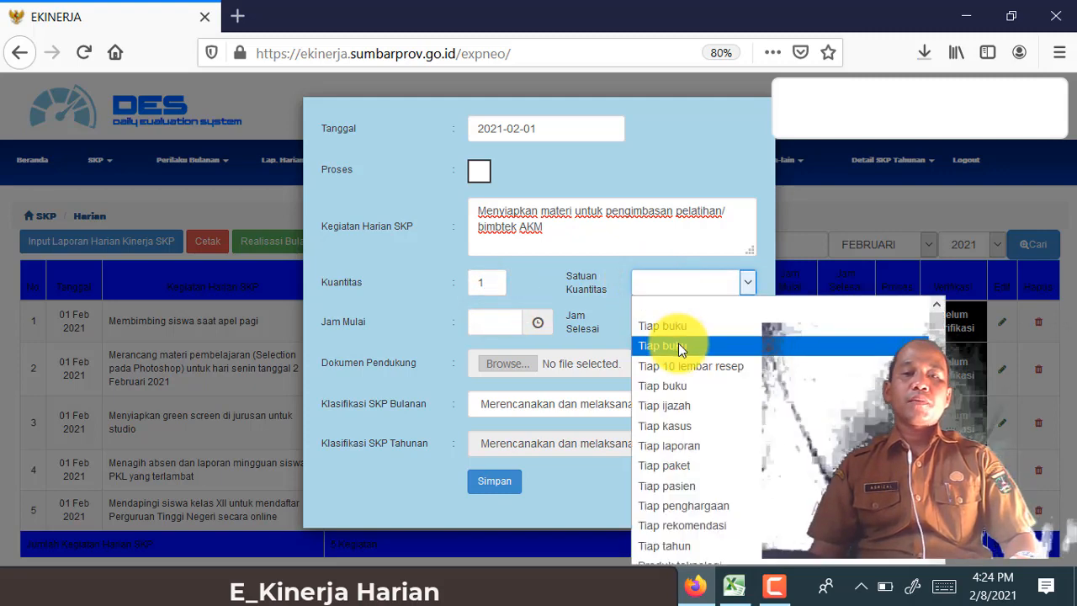
{"action": "scroll", "coordinate": [741, 498], "scroll_direction": "down", "scroll_amount": 3}
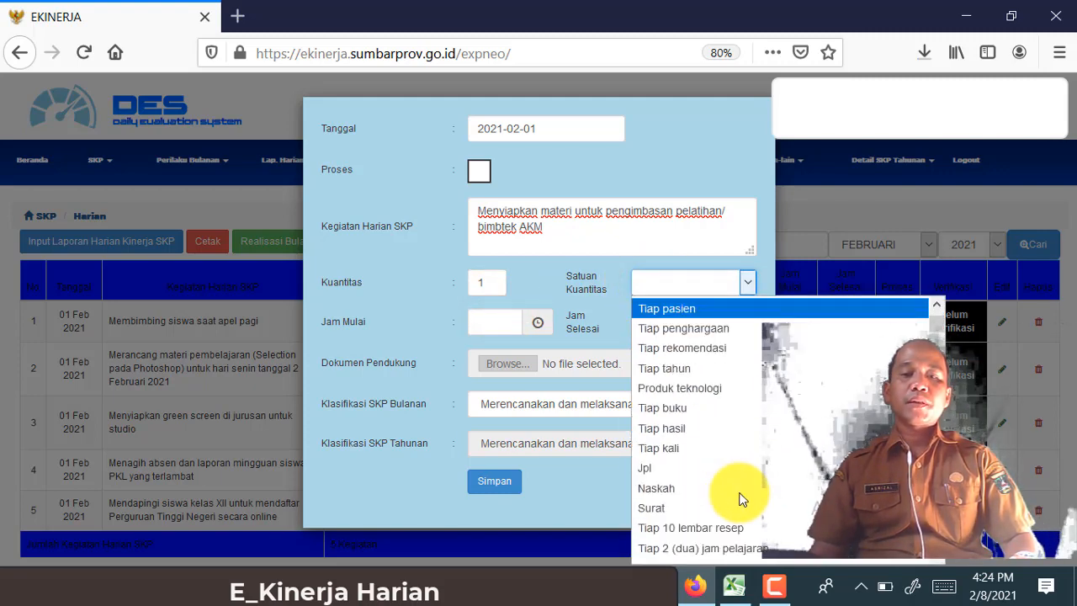
{"action": "scroll", "coordinate": [724, 495], "scroll_direction": "down", "scroll_amount": 2}
{"action": "scroll", "coordinate": [709, 491], "scroll_direction": "up", "scroll_amount": 5}
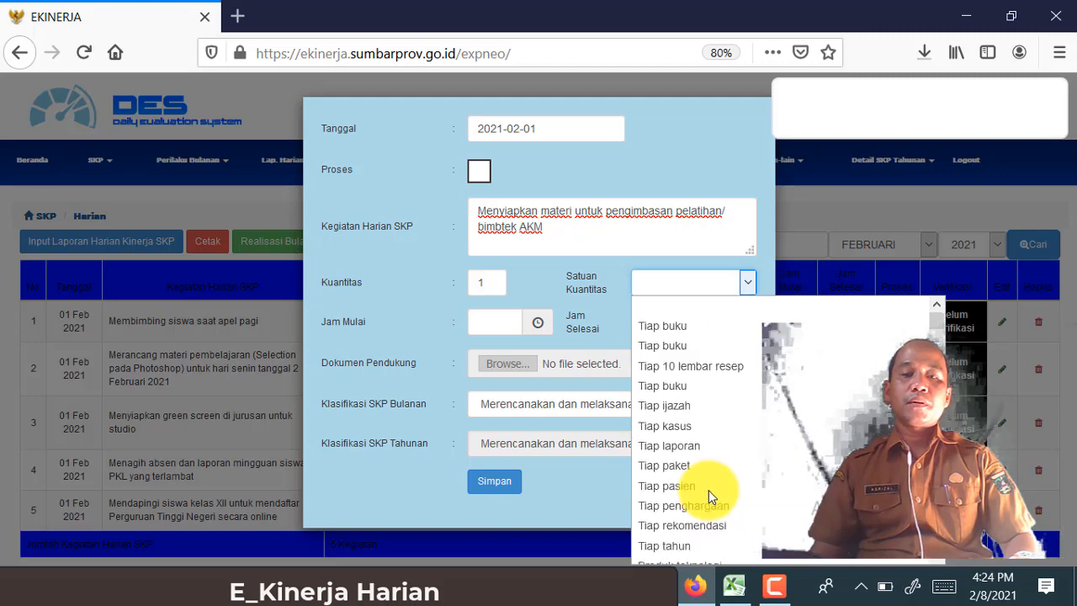
{"action": "scroll", "coordinate": [708, 490], "scroll_direction": "down", "scroll_amount": 5}
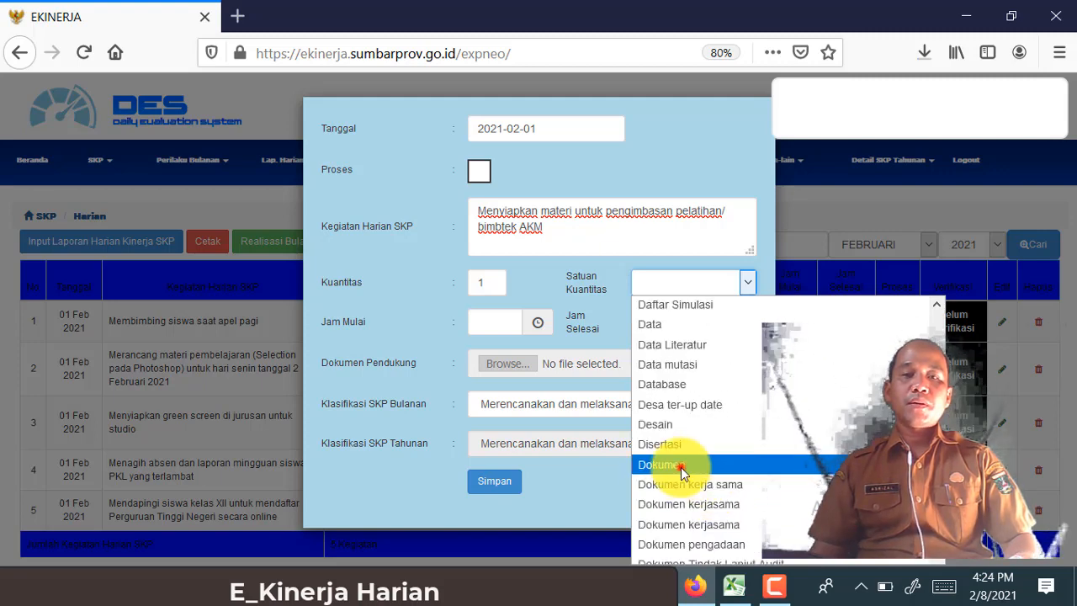
{"action": "left_click", "coordinate": [681, 467]}
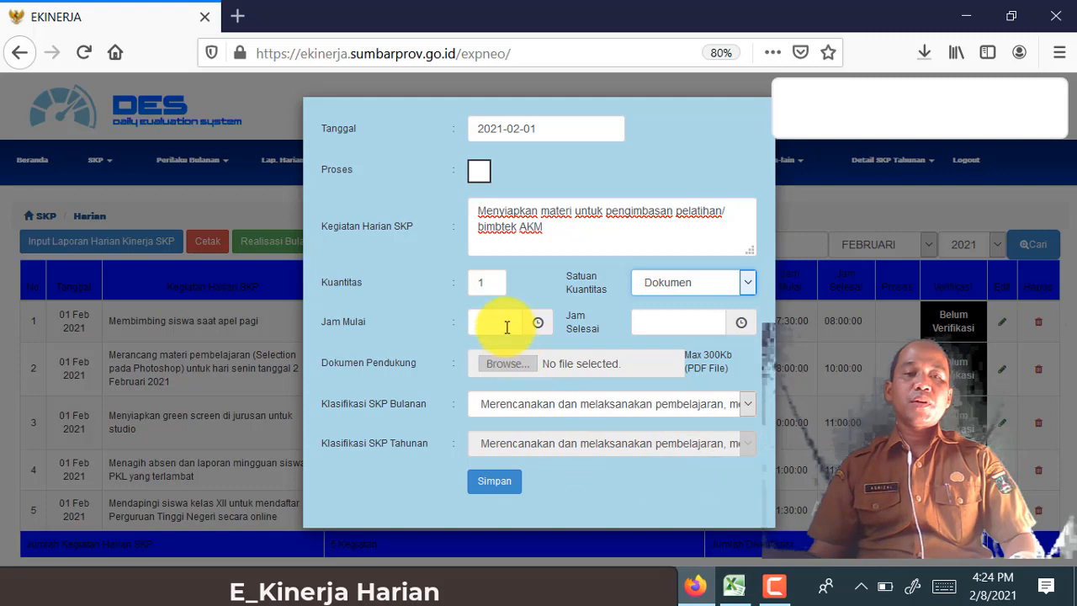
Check the activity's hours in the Excel report, then set Jam Mulai to 14:00 and Jam Selesai to 16:00 in the EKINERJA form.
{"action": "left_click", "coordinate": [734, 585]}
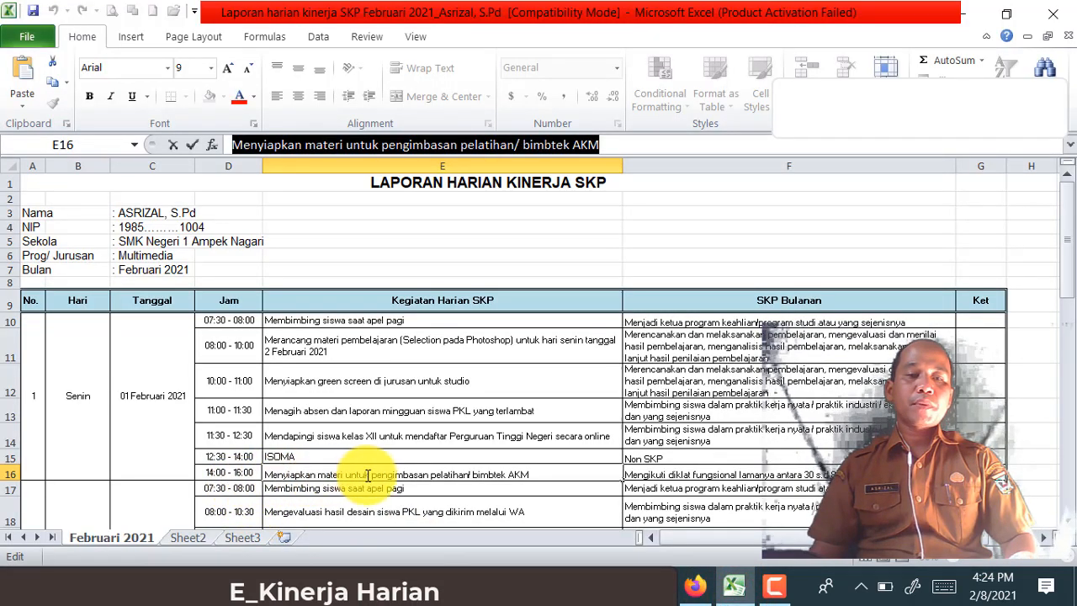
{"action": "left_click", "coordinate": [695, 586]}
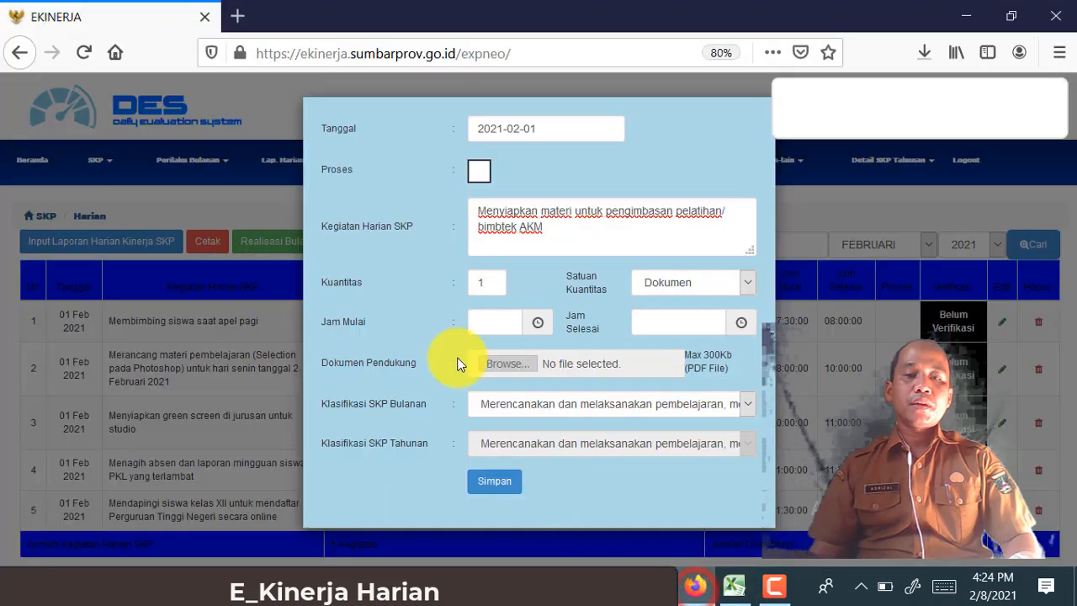
{"action": "left_click", "coordinate": [485, 322]}
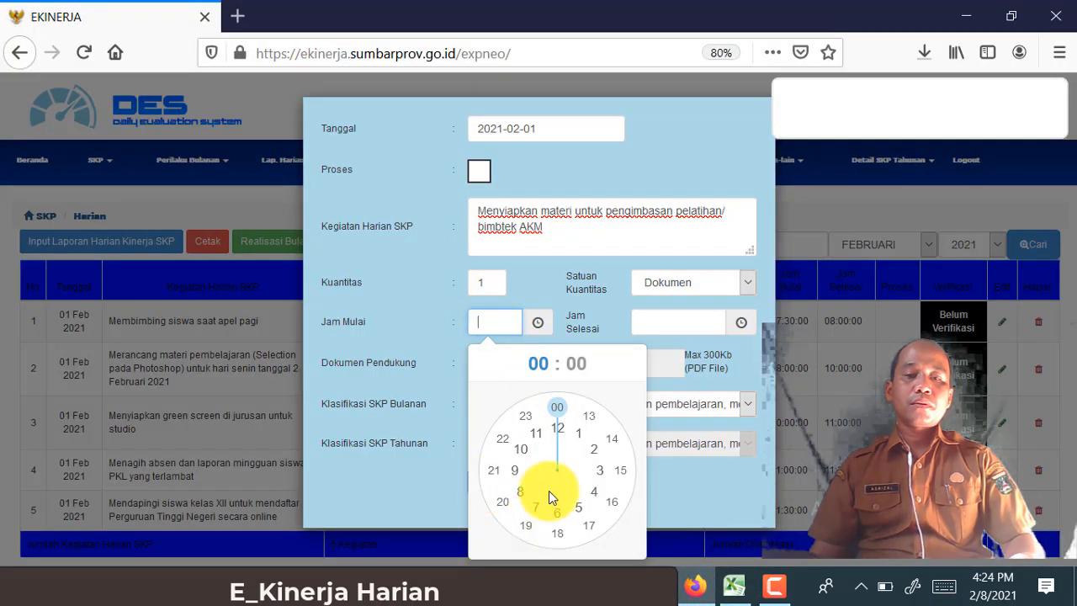
{"action": "left_click", "coordinate": [614, 444]}
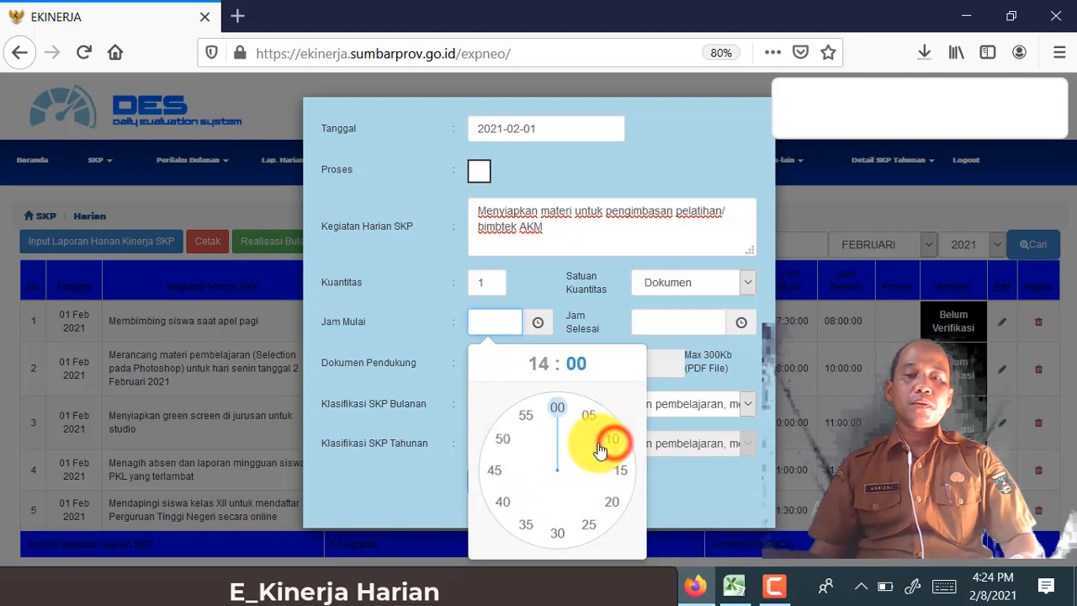
{"action": "left_click", "coordinate": [558, 410]}
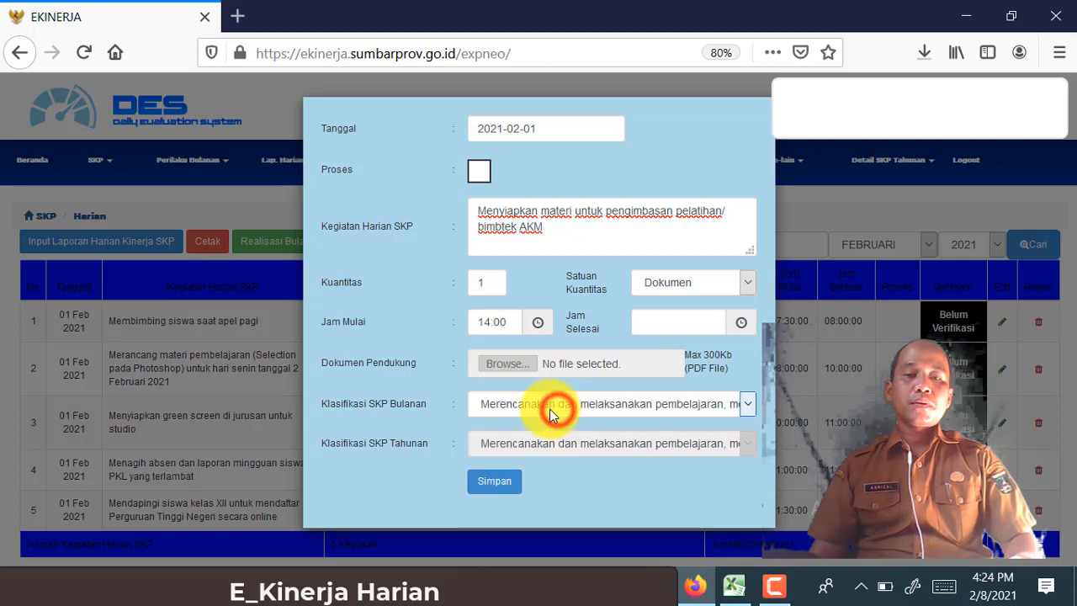
{"action": "left_click", "coordinate": [648, 320]}
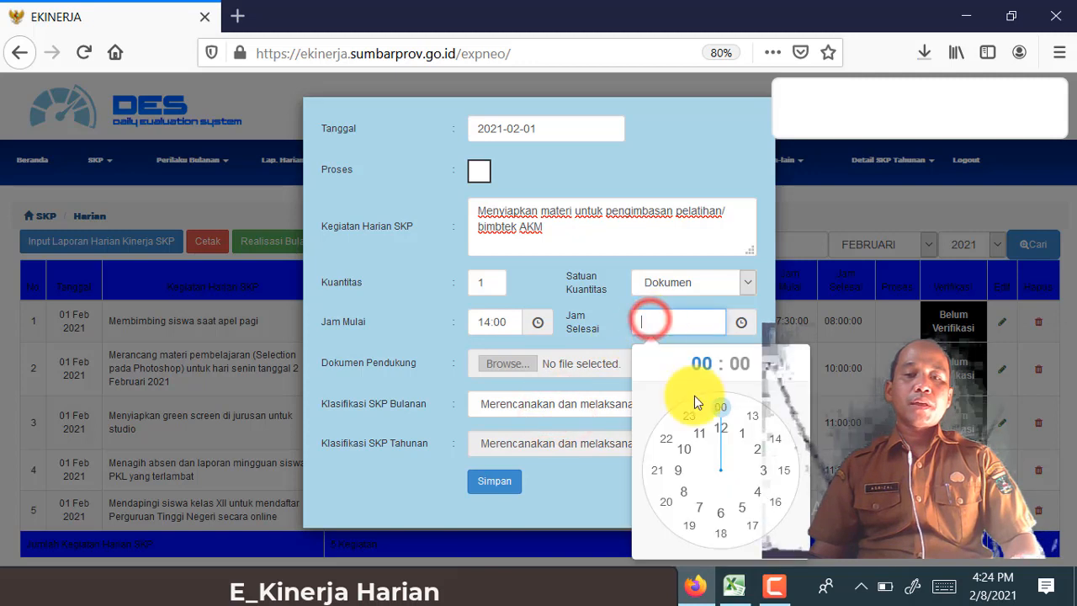
{"action": "left_click", "coordinate": [775, 504]}
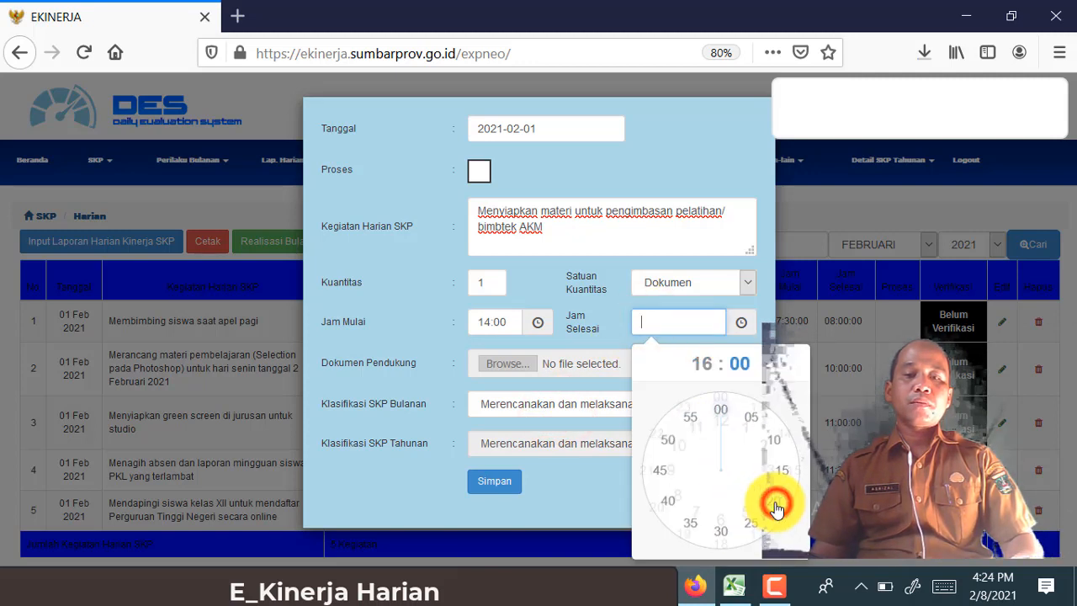
{"action": "left_click", "coordinate": [720, 414]}
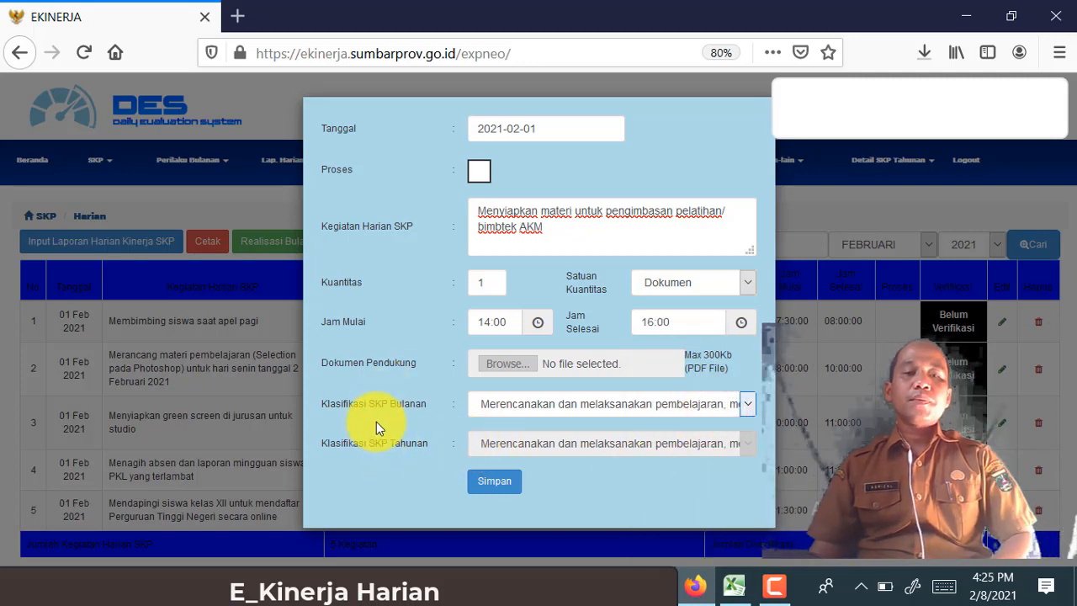
Classify the activity's Klasifikasi SKP Bulanan as "Mengikuti diklat fungsional lamanya antara 30 s.d 80 jam" and save the entry.
{"action": "left_click", "coordinate": [749, 406]}
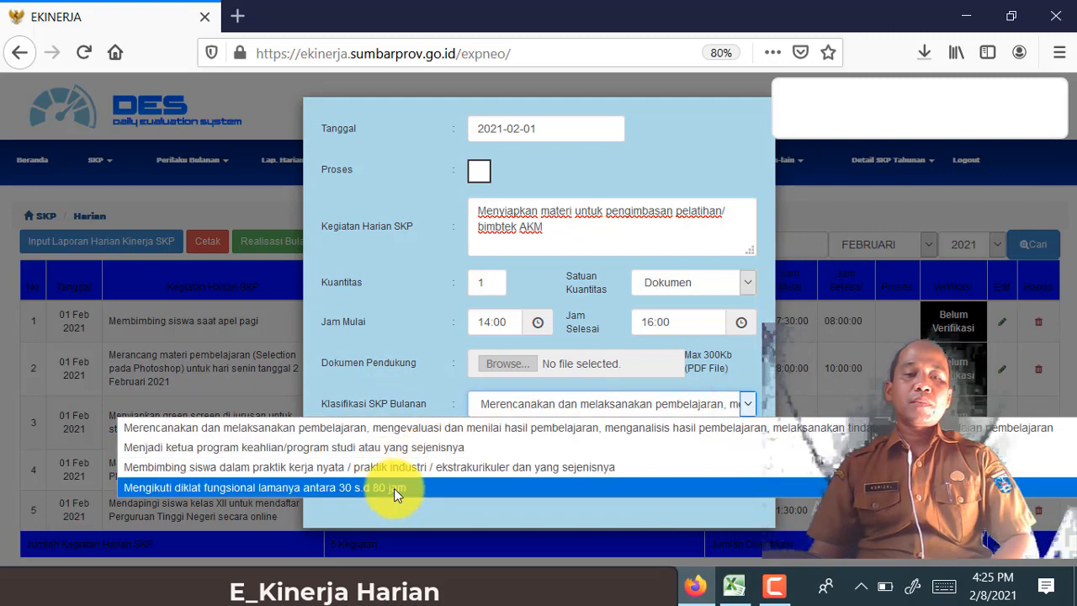
{"action": "left_click", "coordinate": [479, 487]}
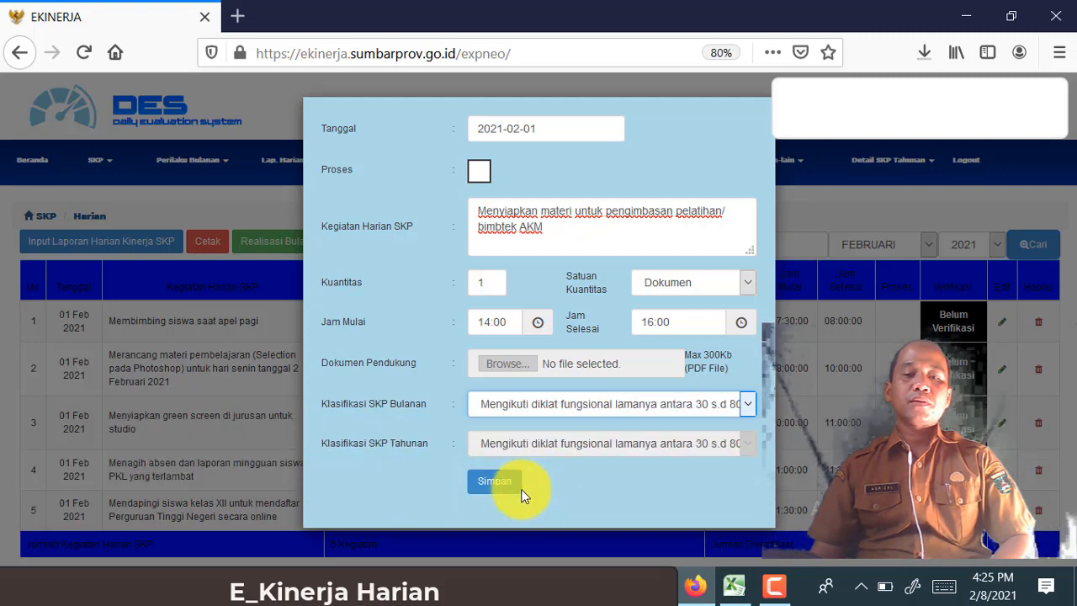
{"action": "left_click", "coordinate": [514, 494]}
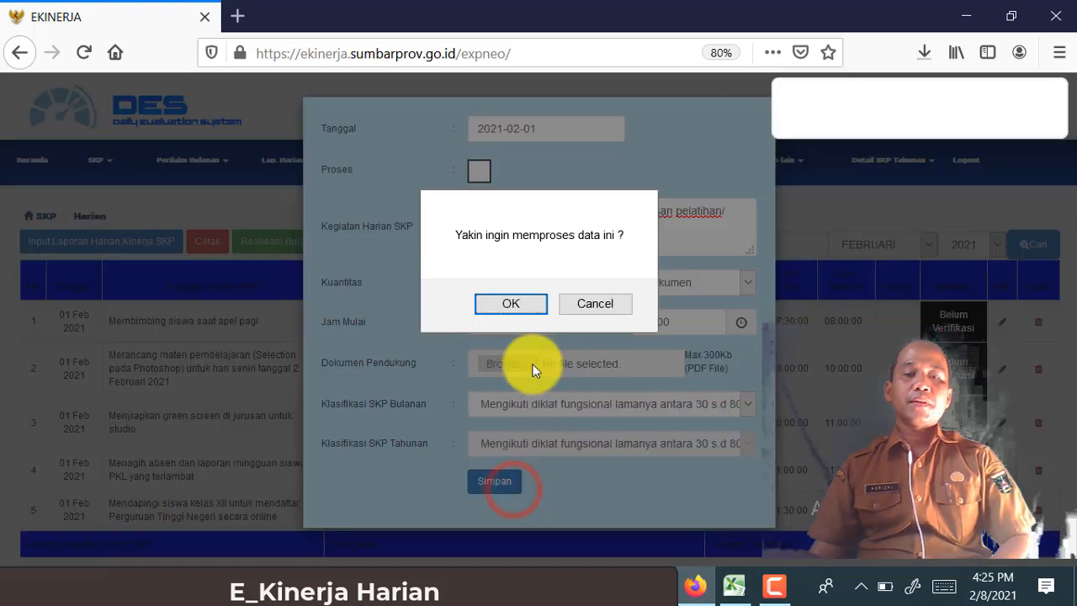
{"action": "left_click", "coordinate": [533, 313]}
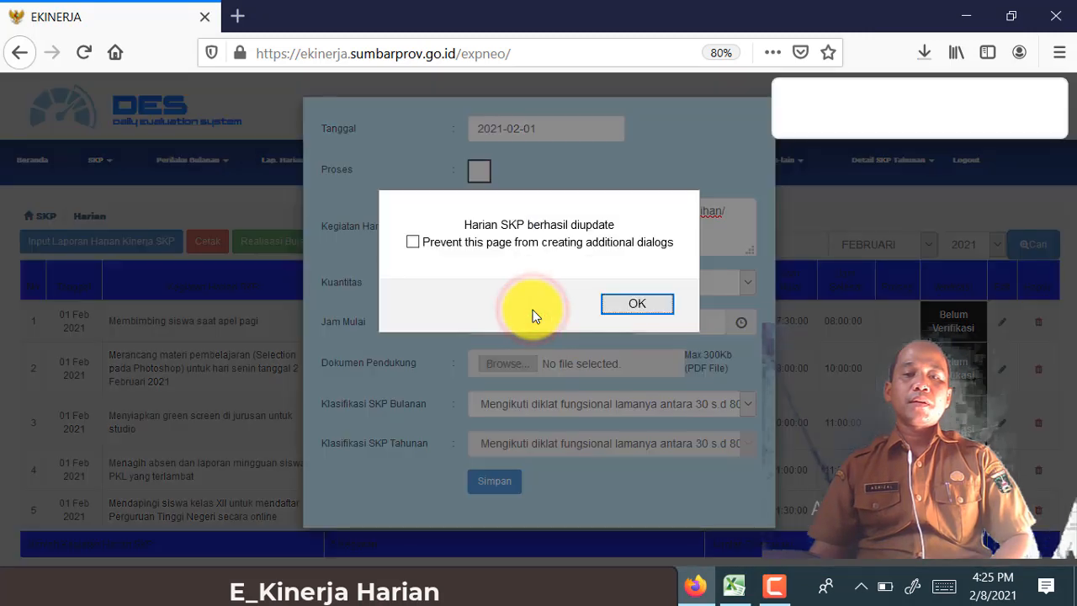
{"action": "left_click", "coordinate": [661, 305]}
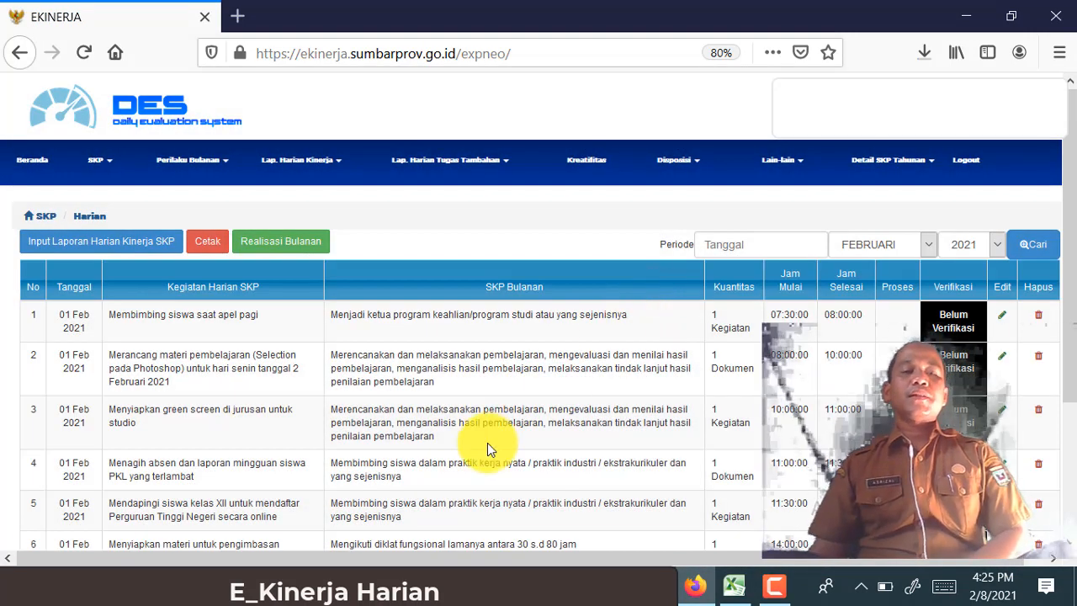
Review the daily activity list and start a new Laporan Harian Kinerja SKP entry dated 2021-02-02.
{"action": "scroll", "coordinate": [249, 408], "scroll_direction": "down", "scroll_amount": 3}
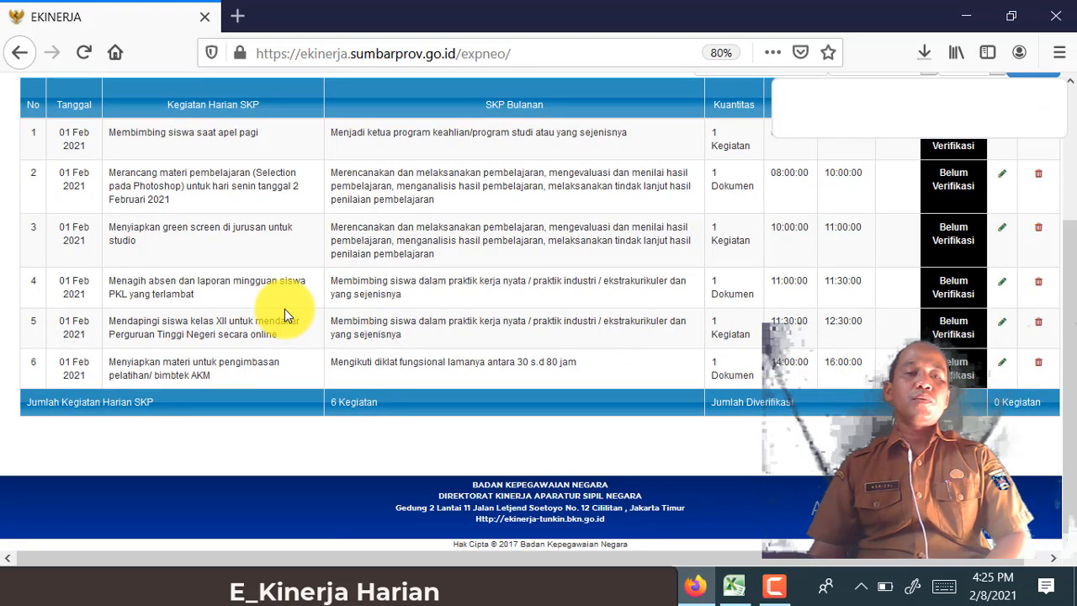
{"action": "scroll", "coordinate": [284, 309], "scroll_direction": "up", "scroll_amount": 3}
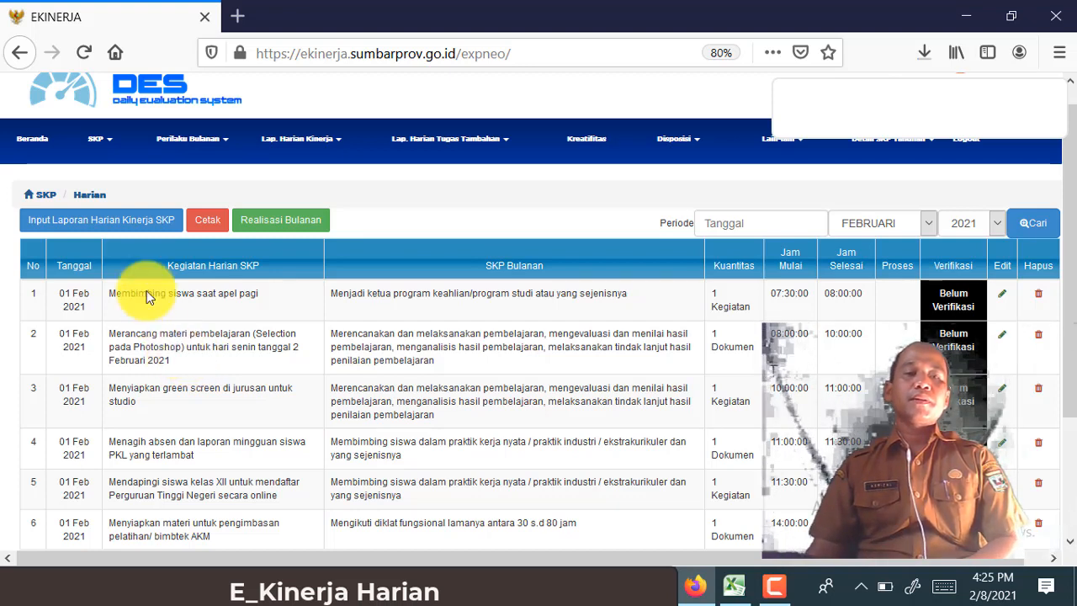
{"action": "left_click", "coordinate": [173, 232]}
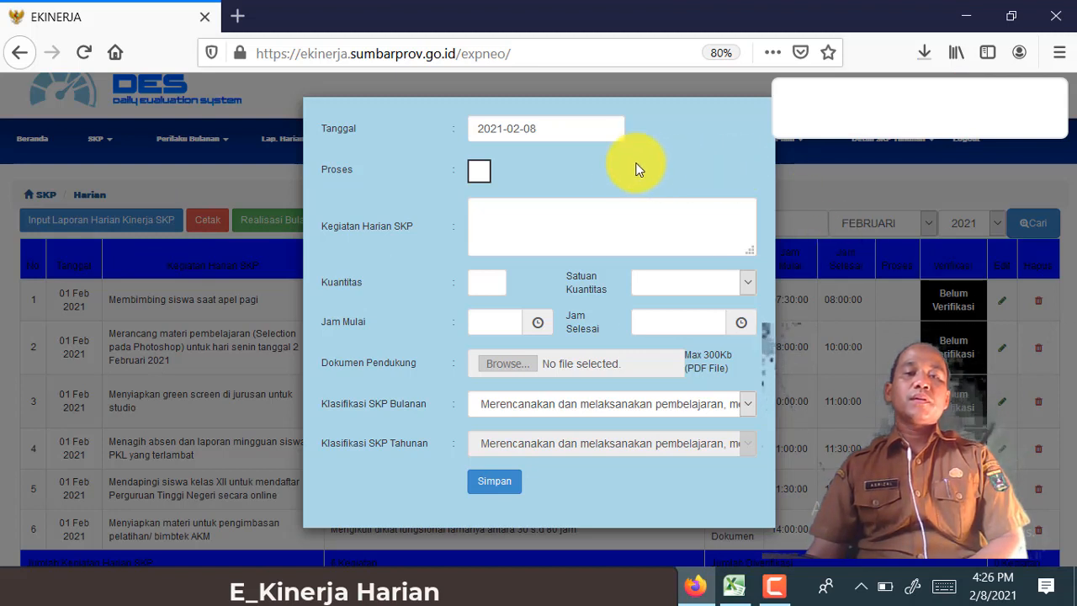
{"action": "left_click", "coordinate": [577, 132]}
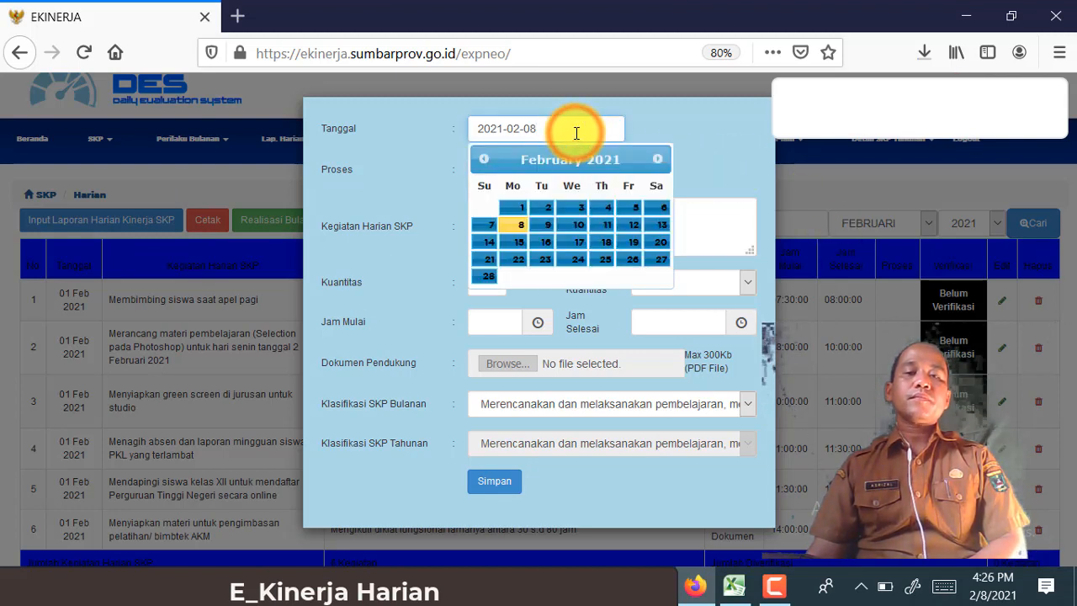
{"action": "left_click", "coordinate": [540, 212]}
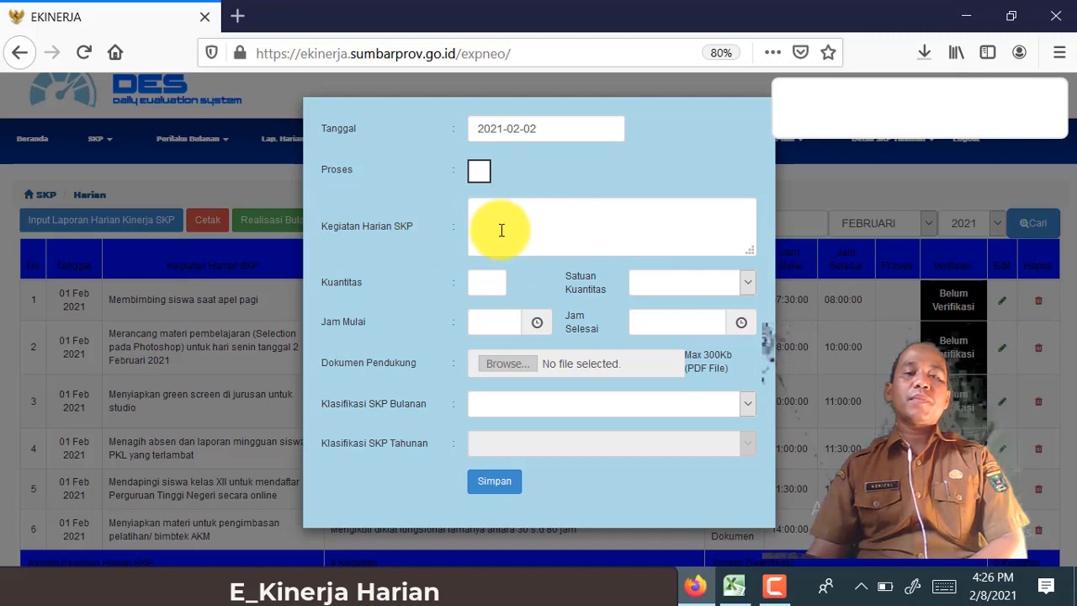
Switch to the Excel report and copy the first 02 Februari 2021 activity, "Membimbing siswa saat apel pagi", from cell E17.
{"action": "left_click", "coordinate": [733, 587]}
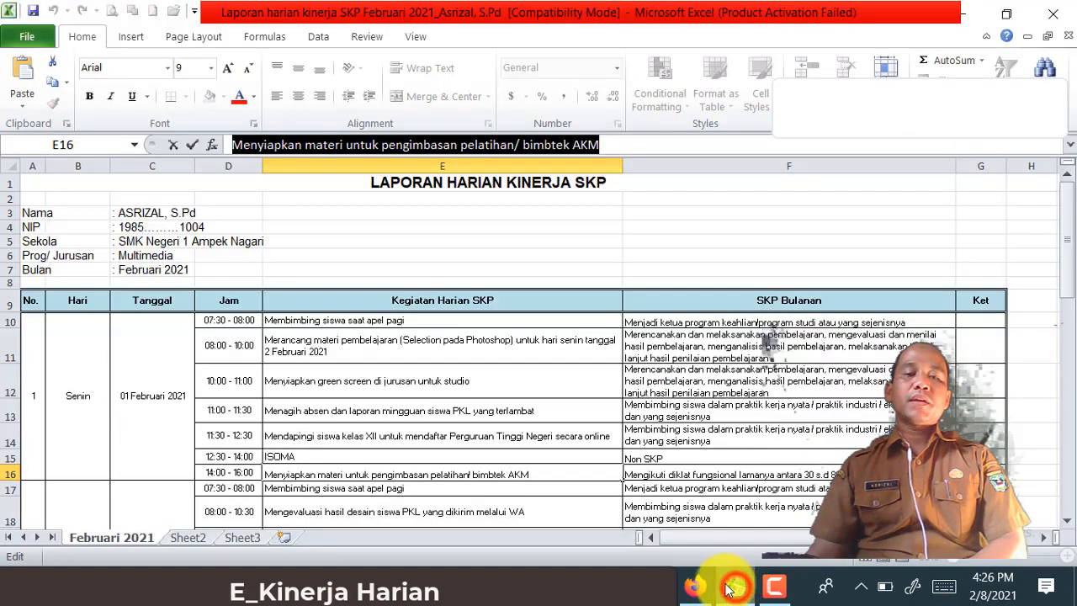
{"action": "left_click", "coordinate": [372, 439]}
{"action": "scroll", "coordinate": [380, 446], "scroll_direction": "down", "scroll_amount": 4}
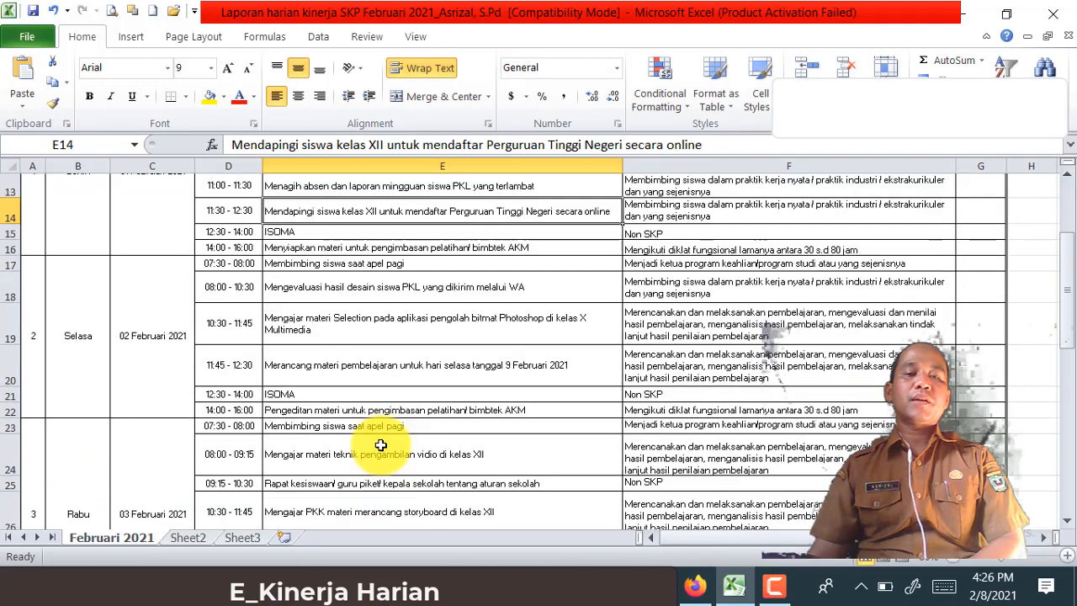
{"action": "scroll", "coordinate": [380, 445], "scroll_direction": "up", "scroll_amount": 5}
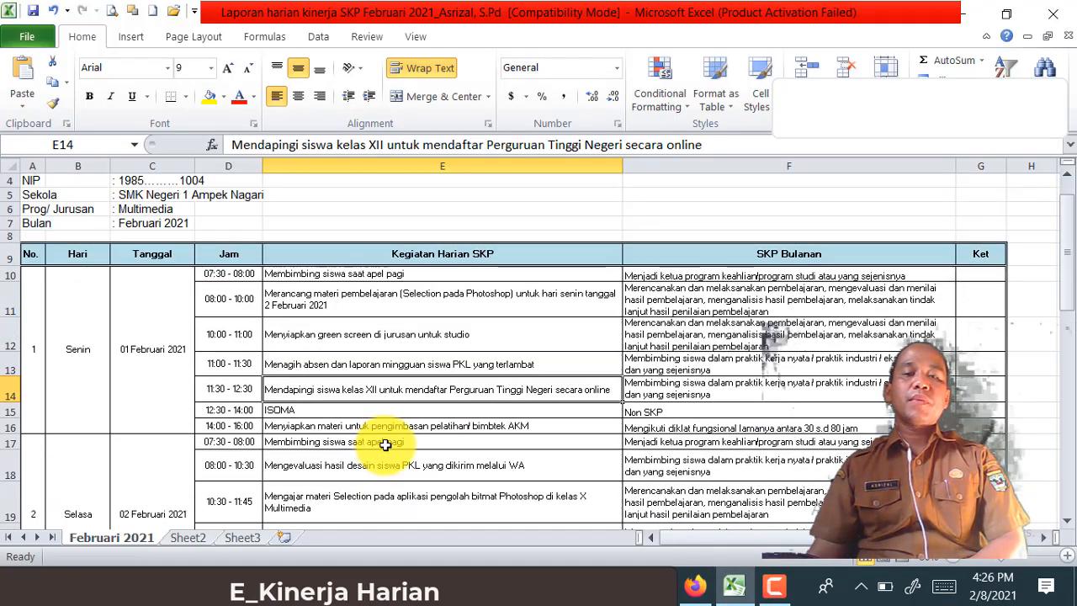
{"action": "scroll", "coordinate": [385, 445], "scroll_direction": "down", "scroll_amount": 4}
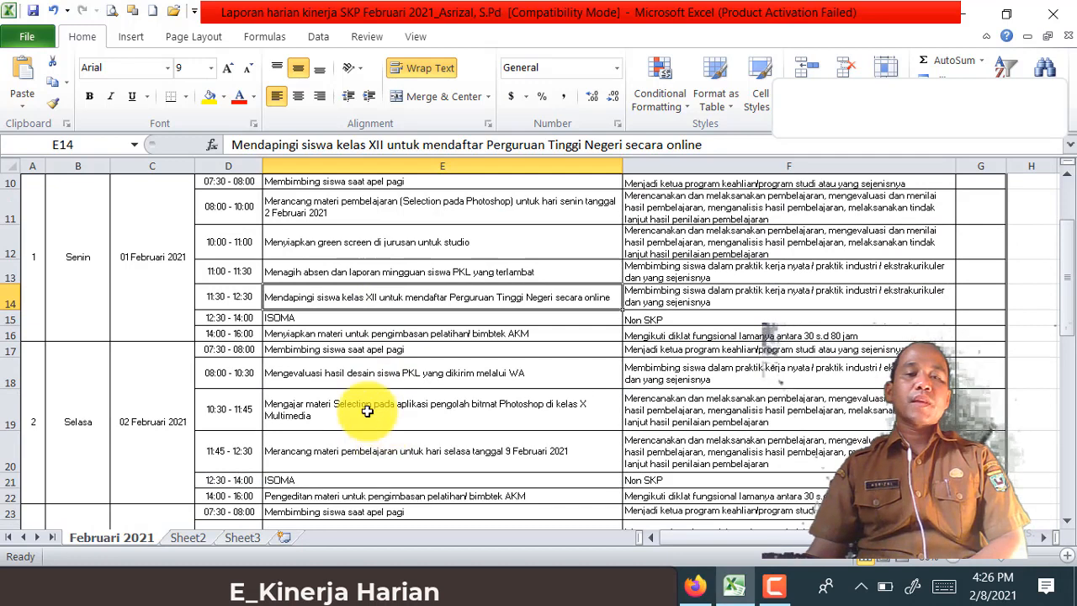
{"action": "left_click", "coordinate": [274, 350]}
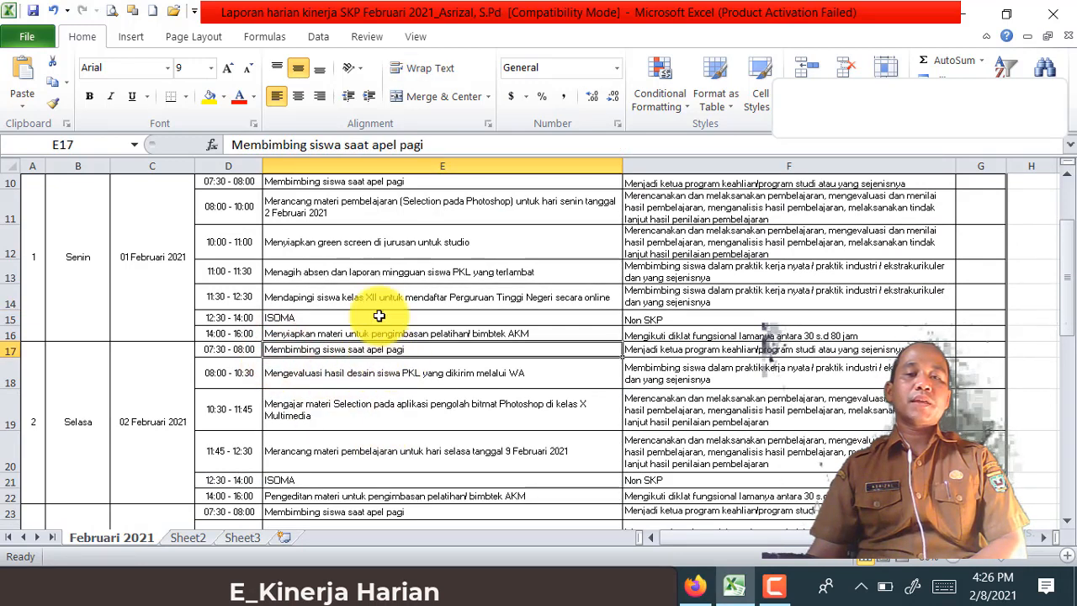
{"action": "left_click_drag", "start_coordinate": [431, 146], "coordinate": [240, 132]}
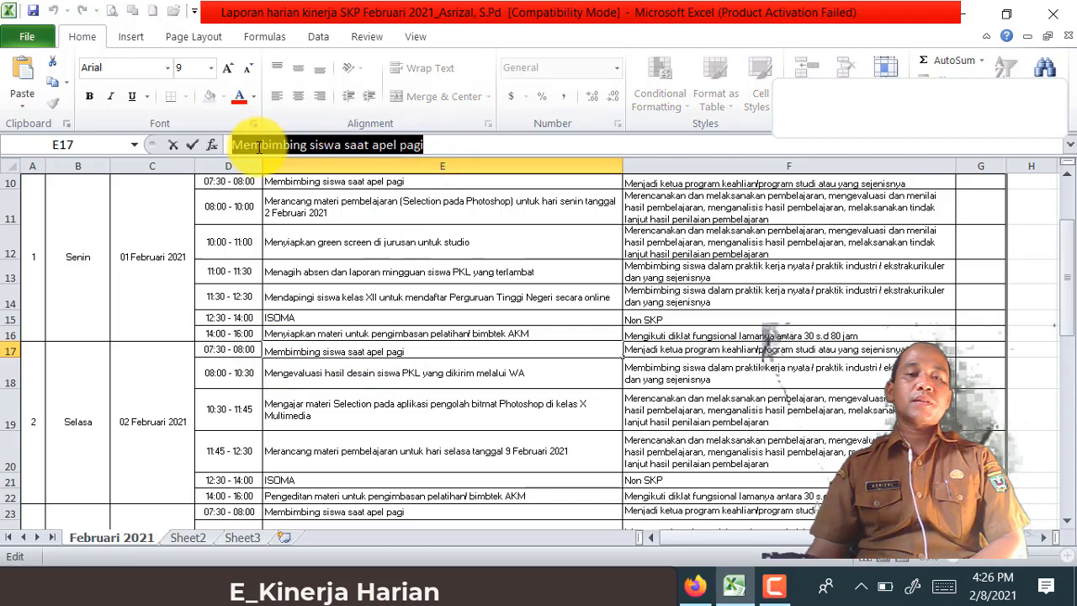
{"action": "right_click", "coordinate": [266, 145]}
{"action": "left_click", "coordinate": [297, 180]}
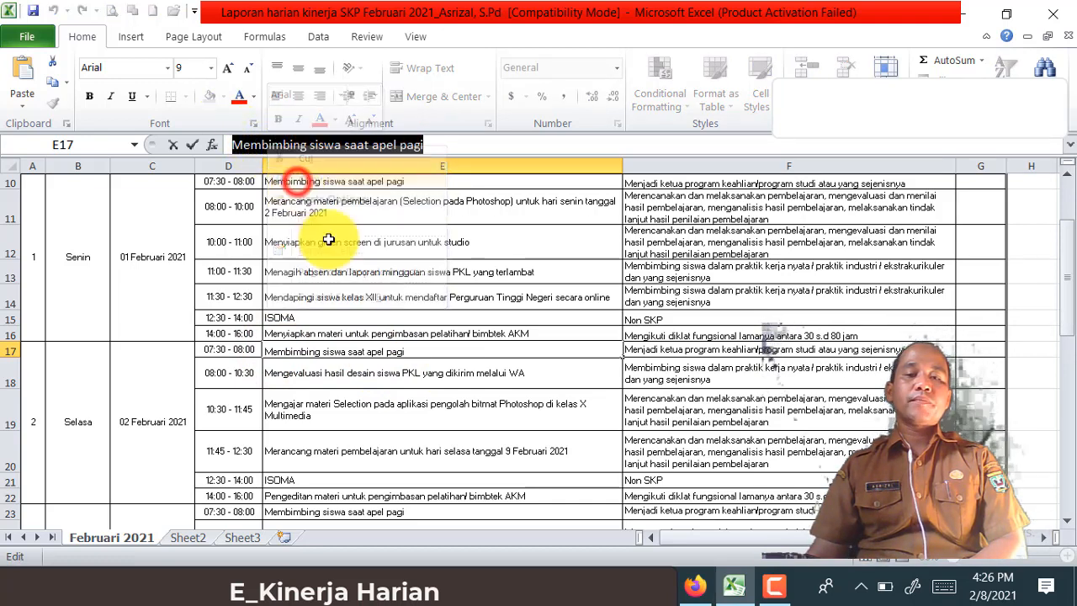
Return to the EKINERJA form in the browser and paste the copied activity text into Kegiatan Harian SKP.
{"action": "left_click", "coordinate": [695, 587]}
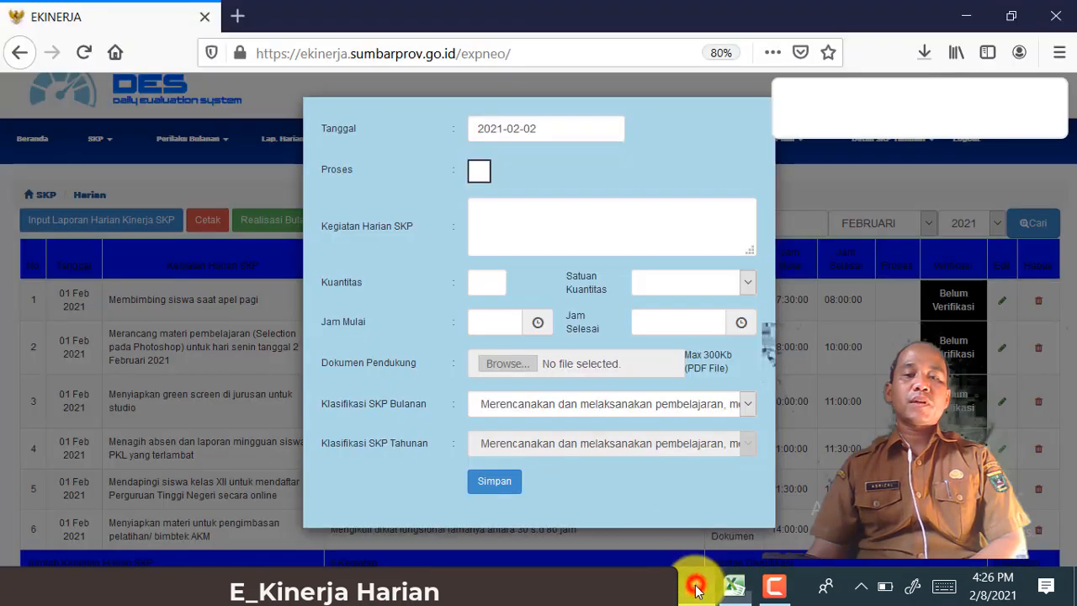
{"action": "right_click", "coordinate": [556, 233]}
{"action": "left_click", "coordinate": [603, 303]}
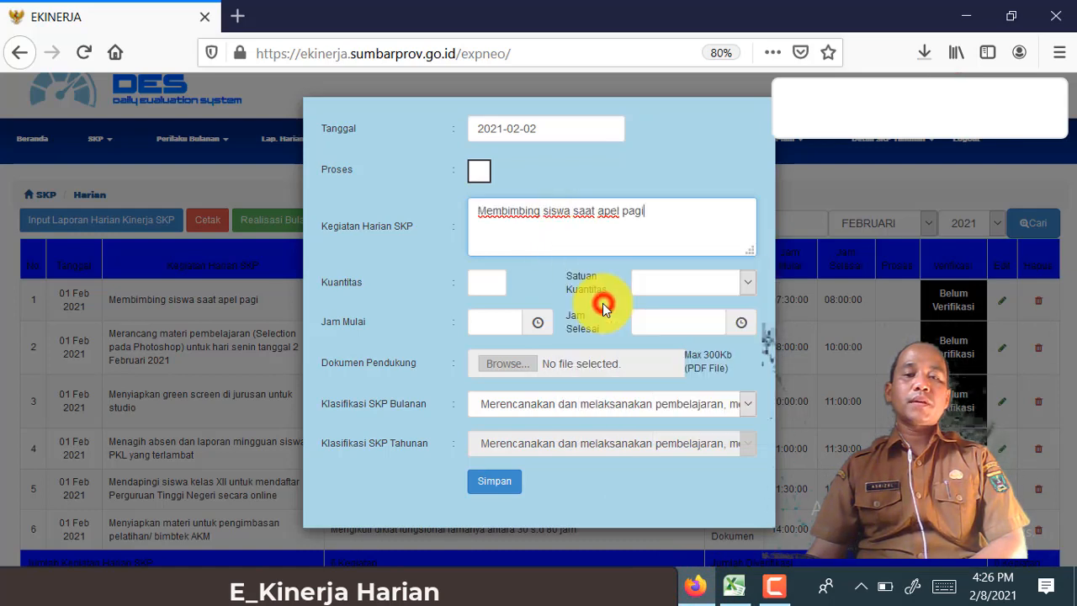
Check the hours of the 02 Februari apel pagi activity in the Excel report, and return to the EKINERJA form.
{"action": "left_click", "coordinate": [731, 584]}
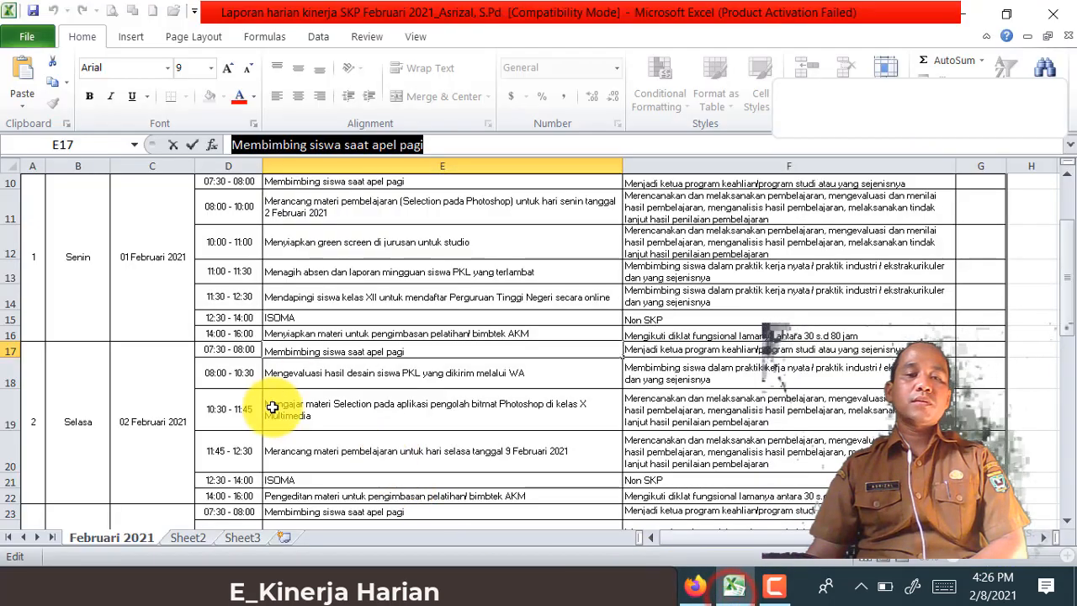
{"action": "left_click", "coordinate": [234, 352]}
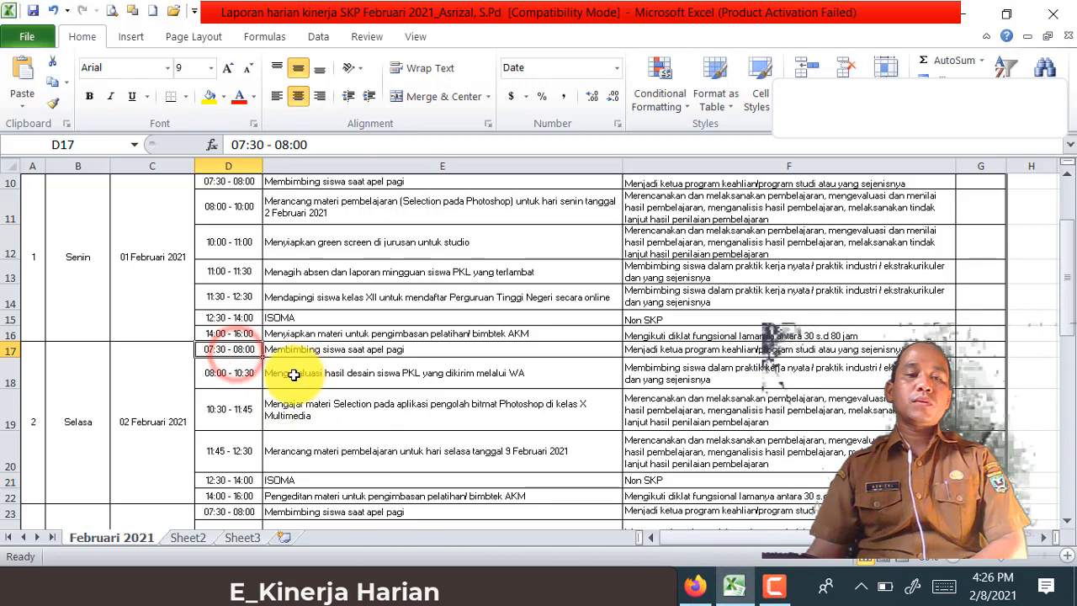
{"action": "left_click", "coordinate": [695, 584]}
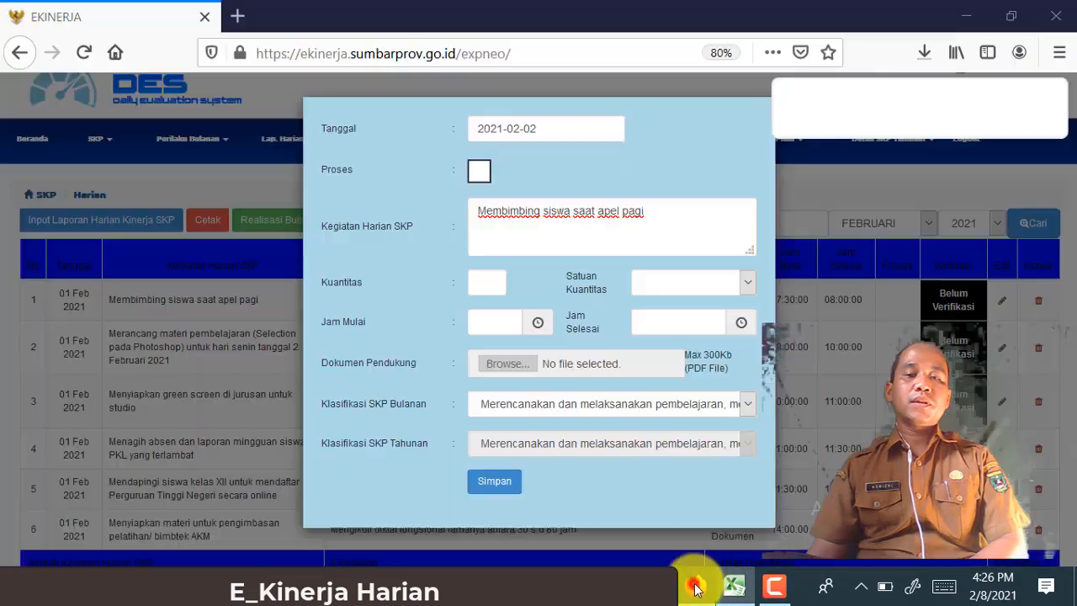
Set the activity's Kuantitas to 1 and its Satuan Kuantitas to Kegiatan.
{"action": "left_click", "coordinate": [488, 282]}
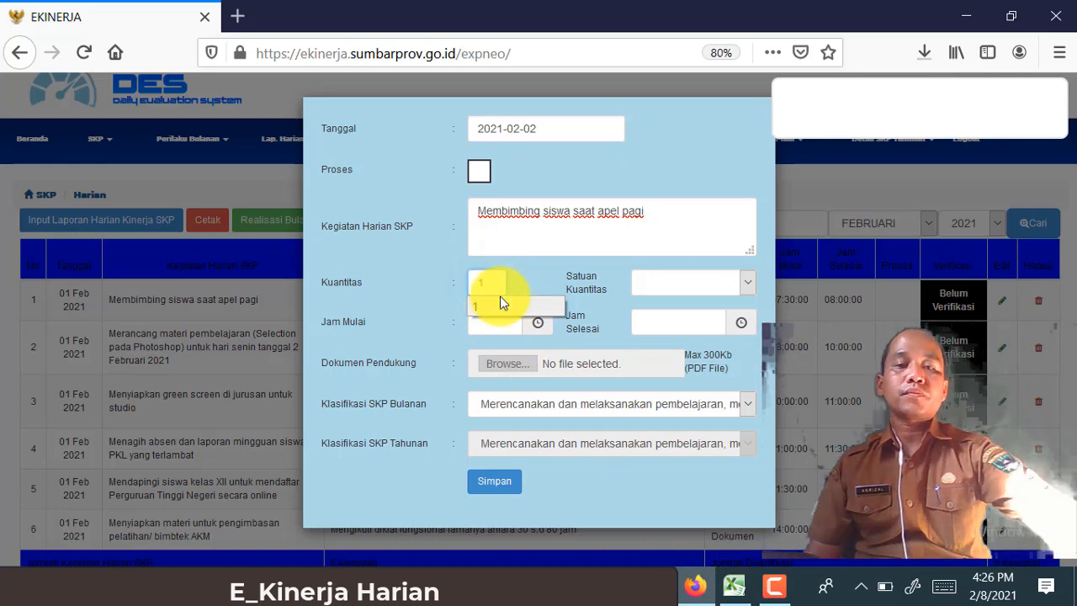
{"action": "left_click", "coordinate": [499, 304]}
{"action": "left_click", "coordinate": [680, 284]}
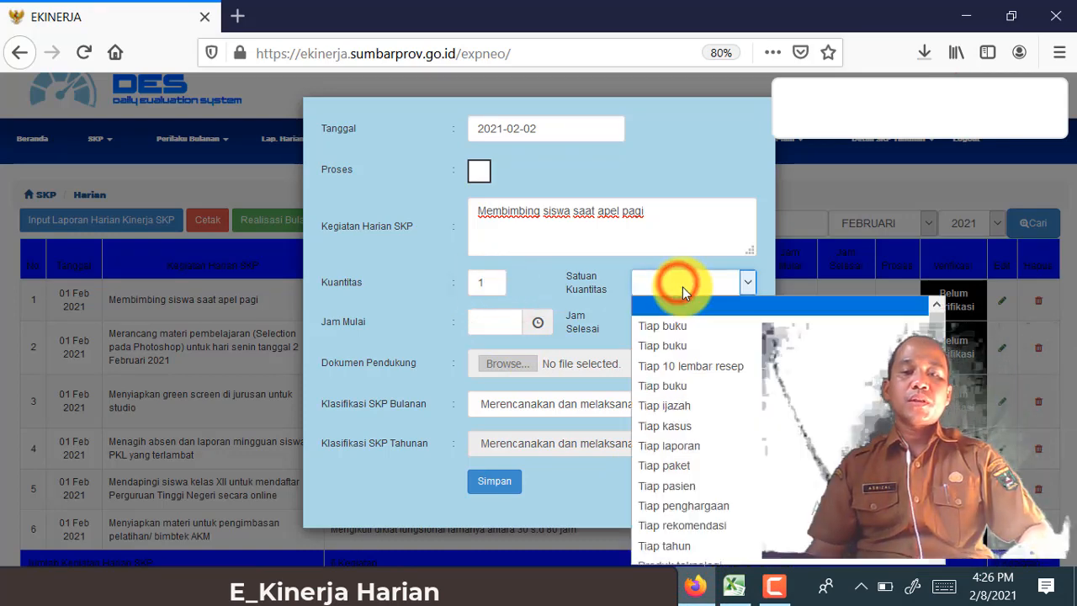
{"action": "scroll", "coordinate": [699, 447], "scroll_direction": "down", "scroll_amount": 15}
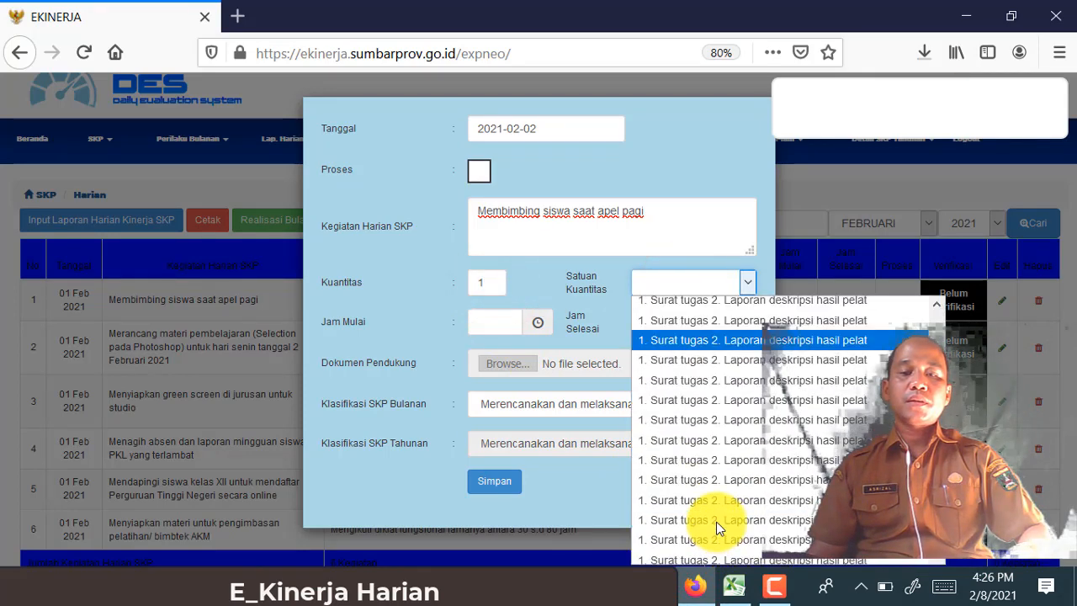
{"action": "scroll", "coordinate": [714, 524], "scroll_direction": "down", "scroll_amount": 12}
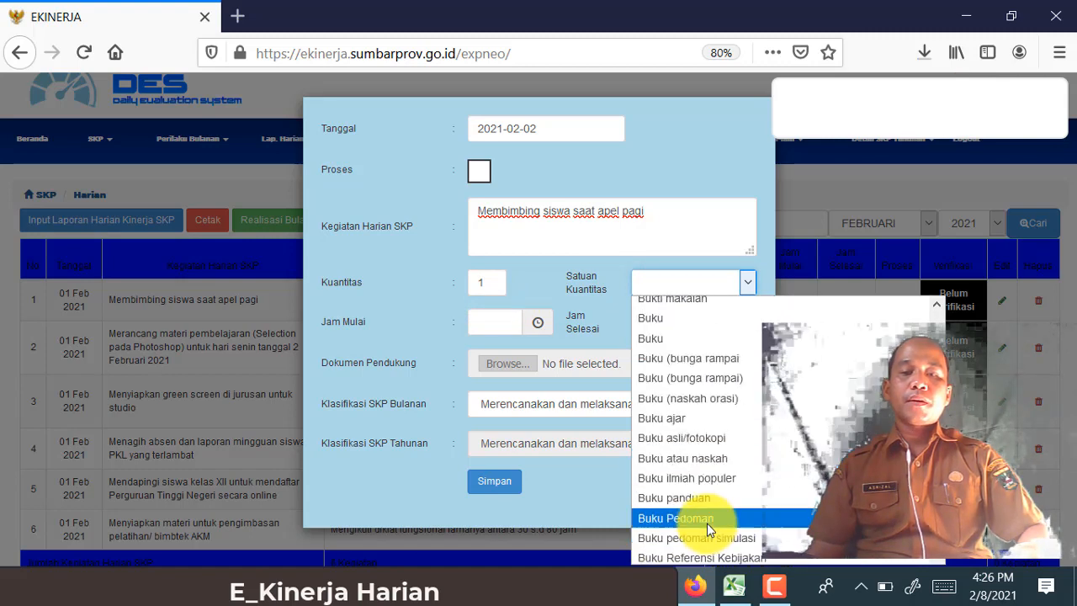
{"action": "scroll", "coordinate": [711, 524], "scroll_direction": "down", "scroll_amount": 4}
{"action": "scroll", "coordinate": [712, 521], "scroll_direction": "down", "scroll_amount": 10}
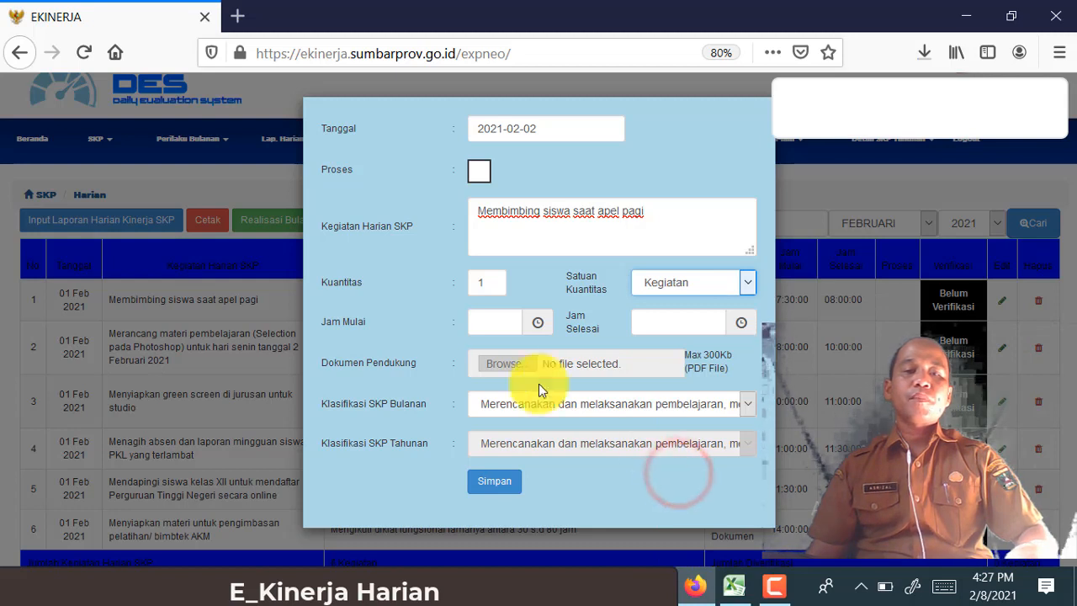
Set the activity's Jam Mulai to 07:30 and its Jam Selesai to 08:00.
{"action": "left_click", "coordinate": [494, 320]}
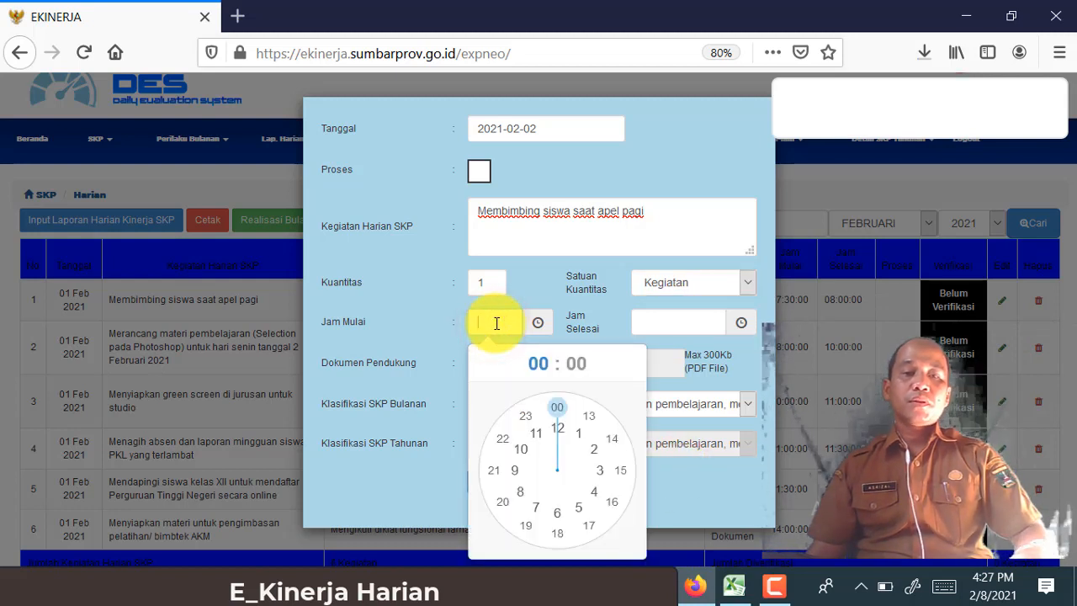
{"action": "left_click", "coordinate": [536, 506]}
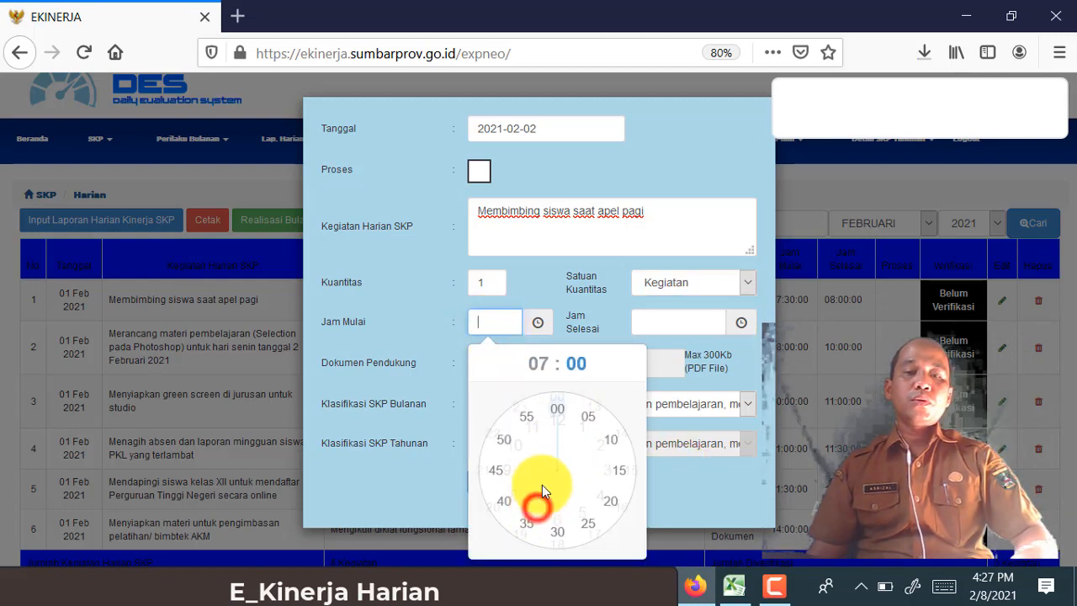
{"action": "left_click", "coordinate": [558, 532]}
{"action": "left_click", "coordinate": [651, 325]}
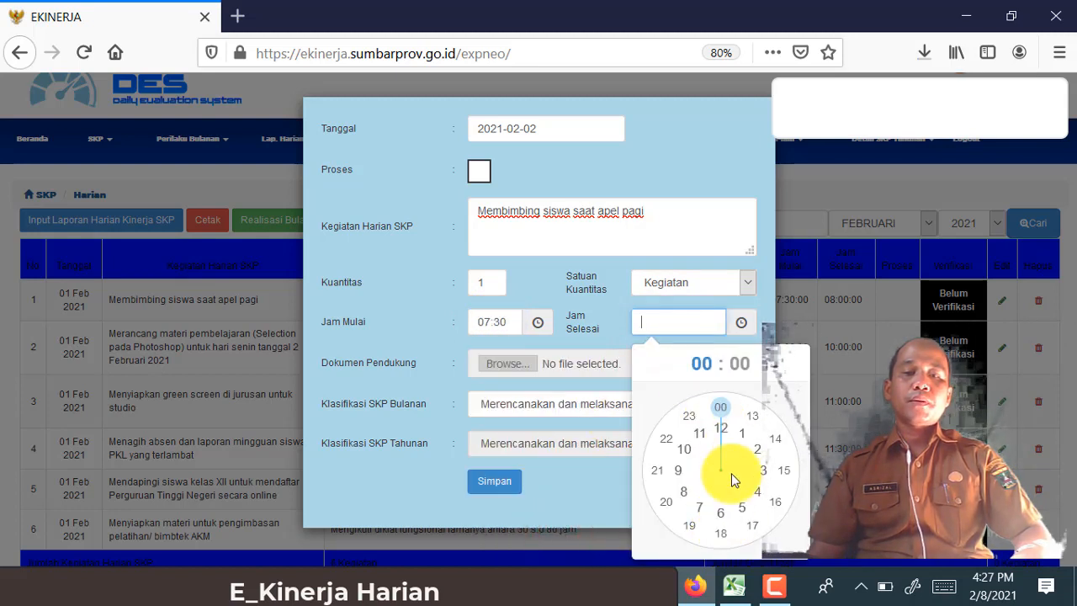
{"action": "left_click", "coordinate": [683, 498]}
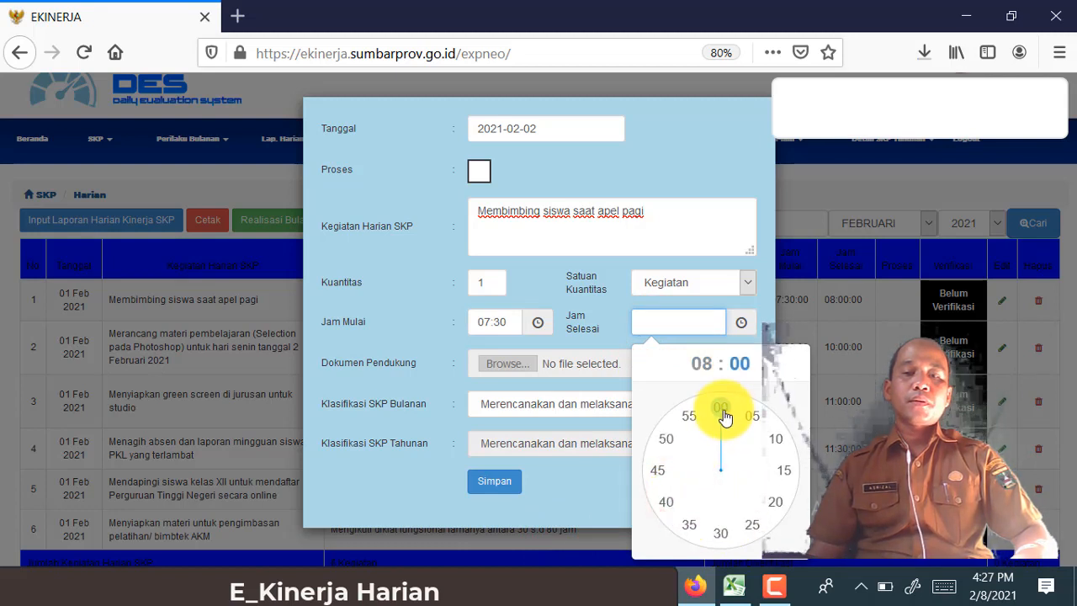
{"action": "left_click", "coordinate": [723, 413]}
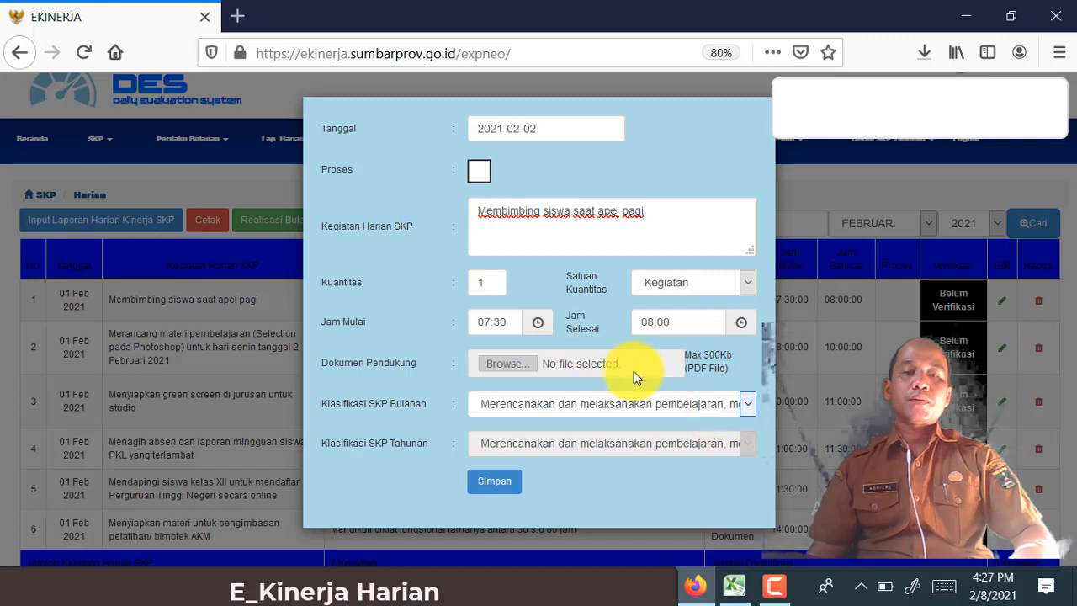
Classify the activity's Klasifikasi SKP Bulanan as "Menjadi ketua program keahlian/program studi atau yang sejenisnya" and save the entry.
{"action": "left_click", "coordinate": [746, 405]}
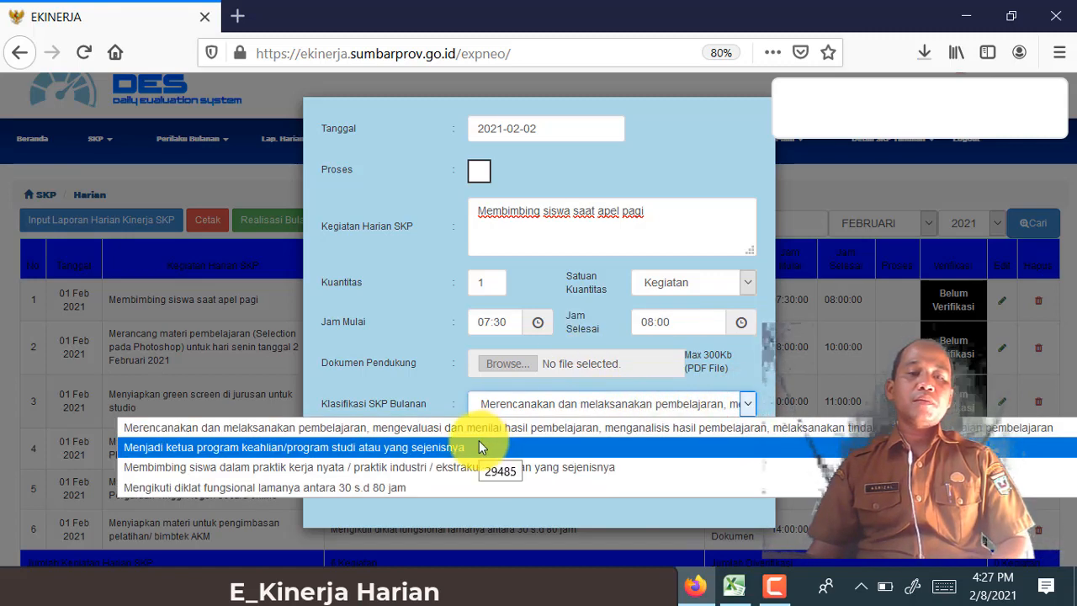
{"action": "left_click", "coordinate": [649, 449]}
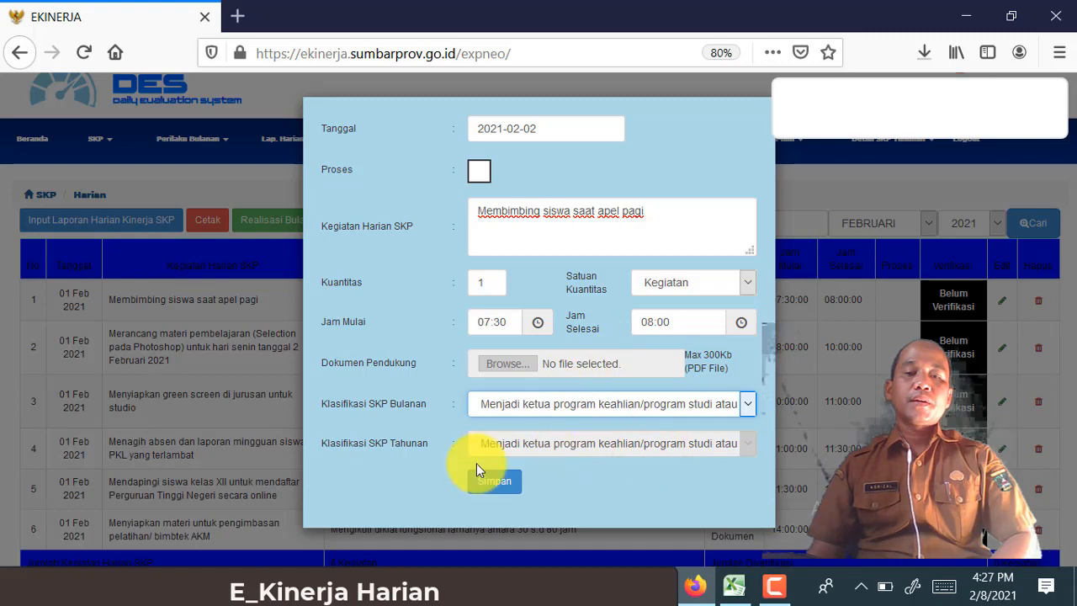
{"action": "left_click", "coordinate": [515, 493]}
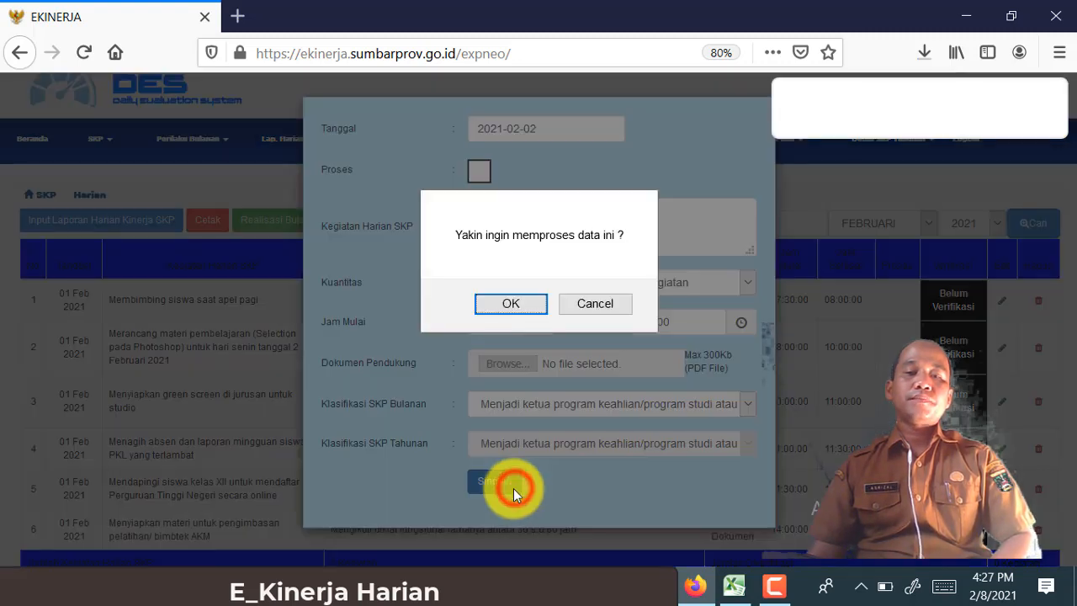
{"action": "left_click", "coordinate": [537, 305]}
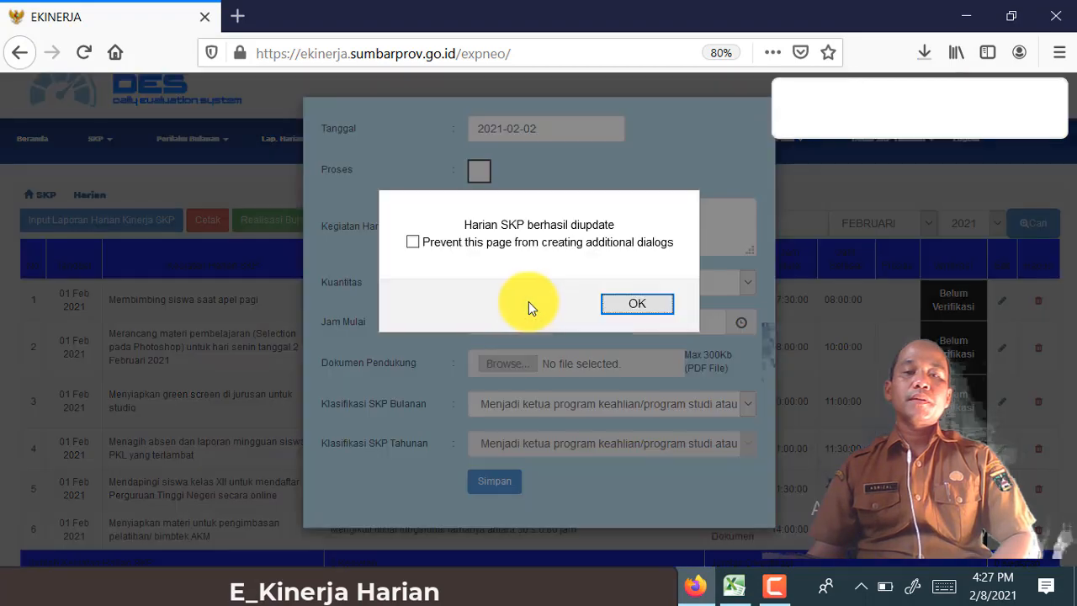
{"action": "left_click", "coordinate": [667, 307]}
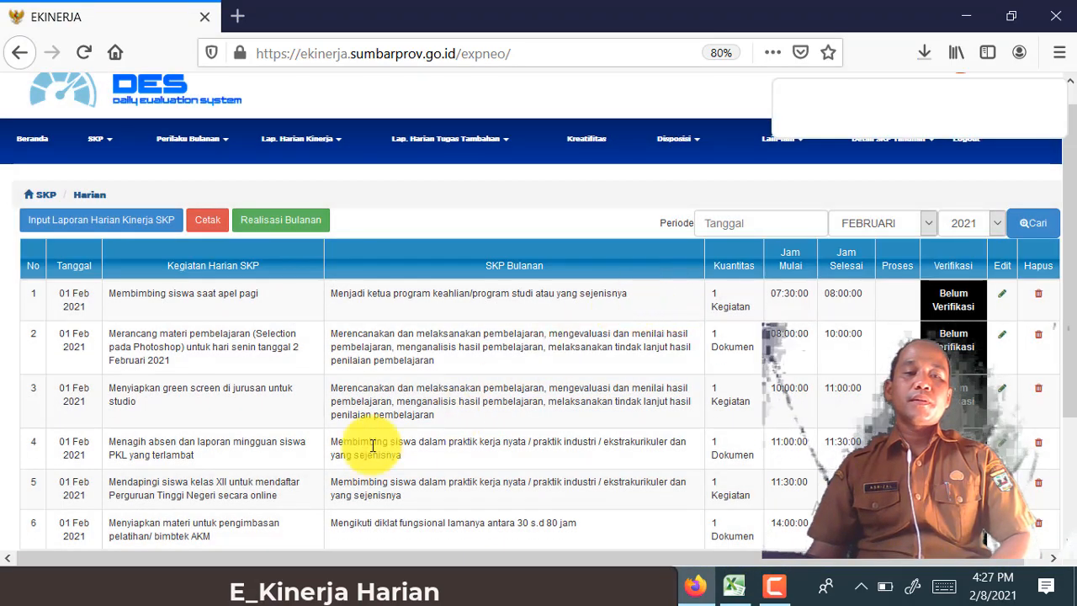
Review the saved entry in the daily activity list and start another Laporan Harian Kinerja SKP entry dated 2021-02-02.
{"action": "scroll", "coordinate": [367, 441], "scroll_direction": "down", "scroll_amount": 3}
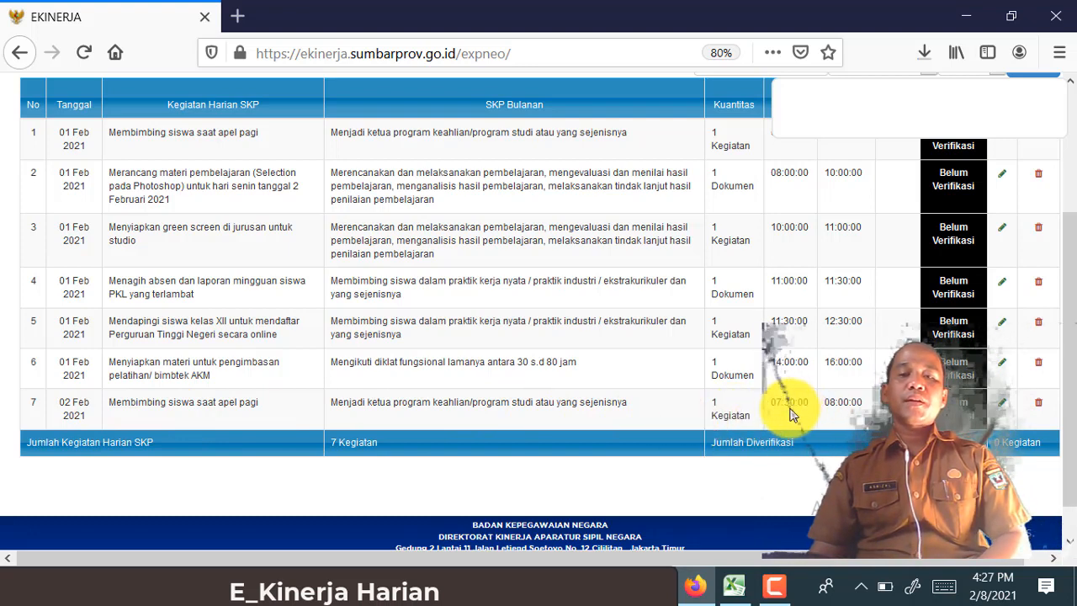
{"action": "scroll", "coordinate": [143, 338], "scroll_direction": "up", "scroll_amount": 3}
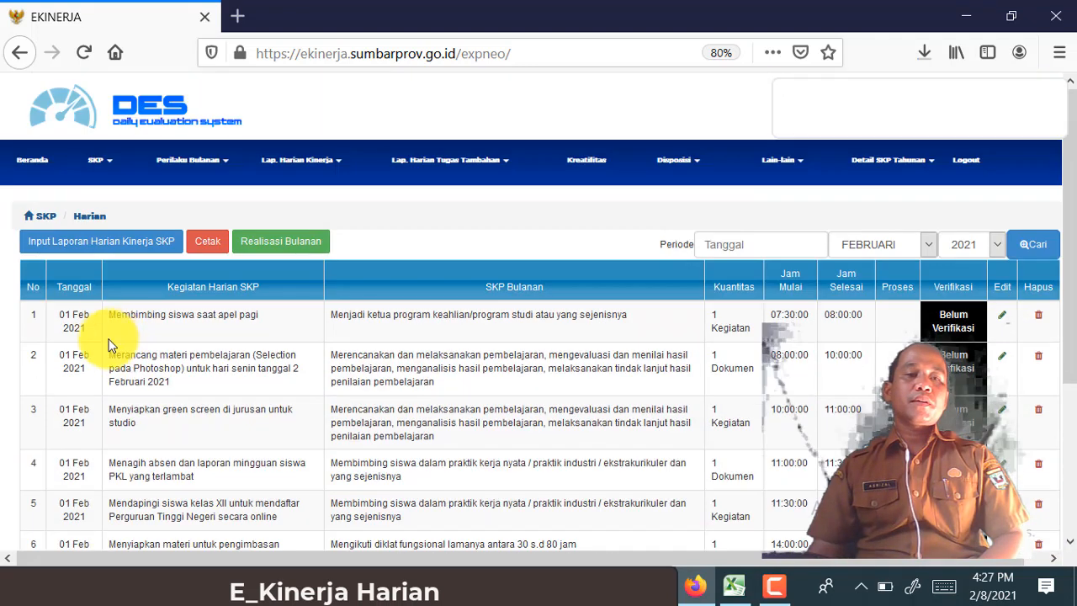
{"action": "left_click", "coordinate": [172, 253]}
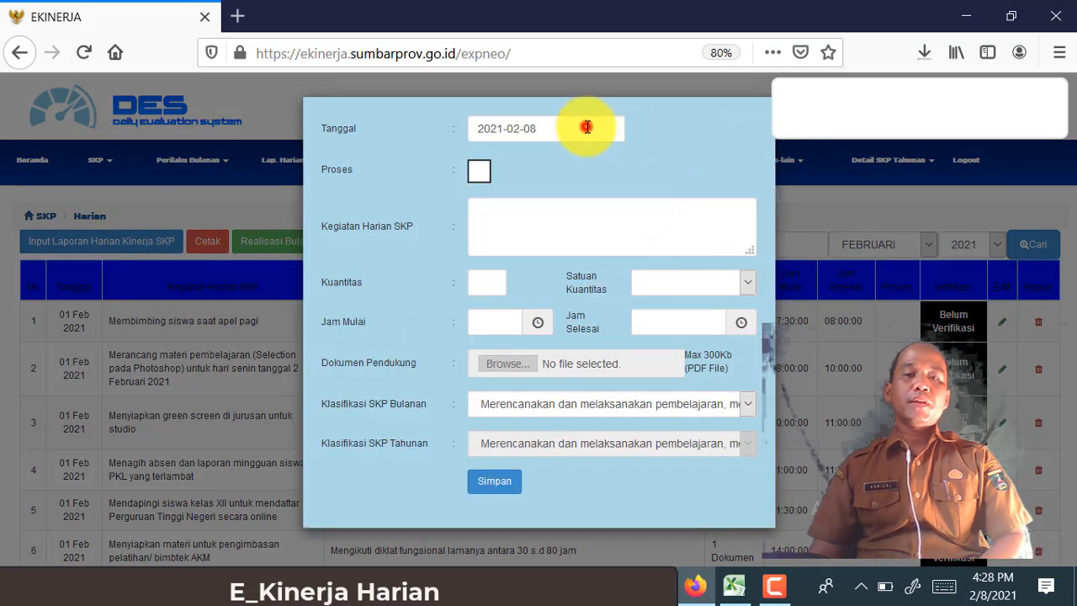
{"action": "left_click", "coordinate": [581, 127]}
{"action": "left_click", "coordinate": [542, 208]}
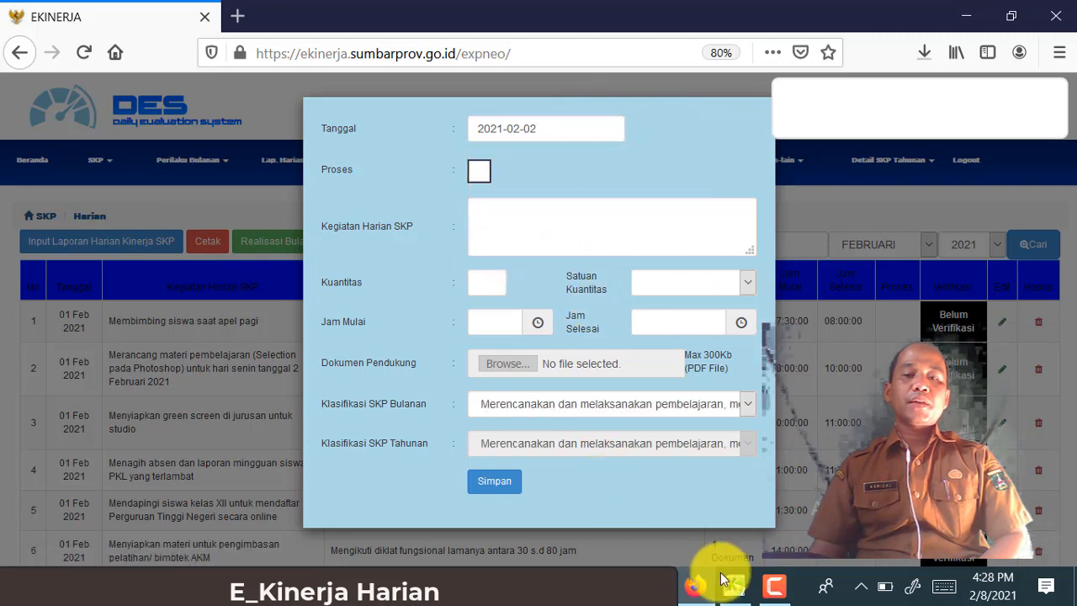
Copy the activity "Mengevaluasi hasil desain siswa PKL yang dikirim melalui WA" from the Excel report into the EKINERJA form's Kegiatan Harian SKP.
{"action": "left_click", "coordinate": [735, 593]}
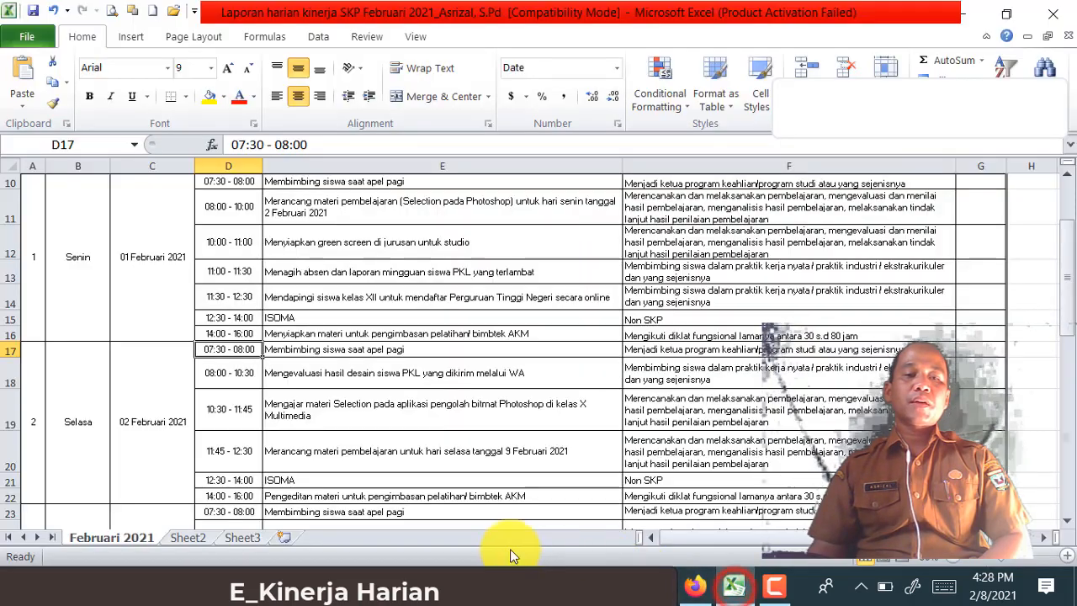
{"action": "left_click", "coordinate": [252, 432]}
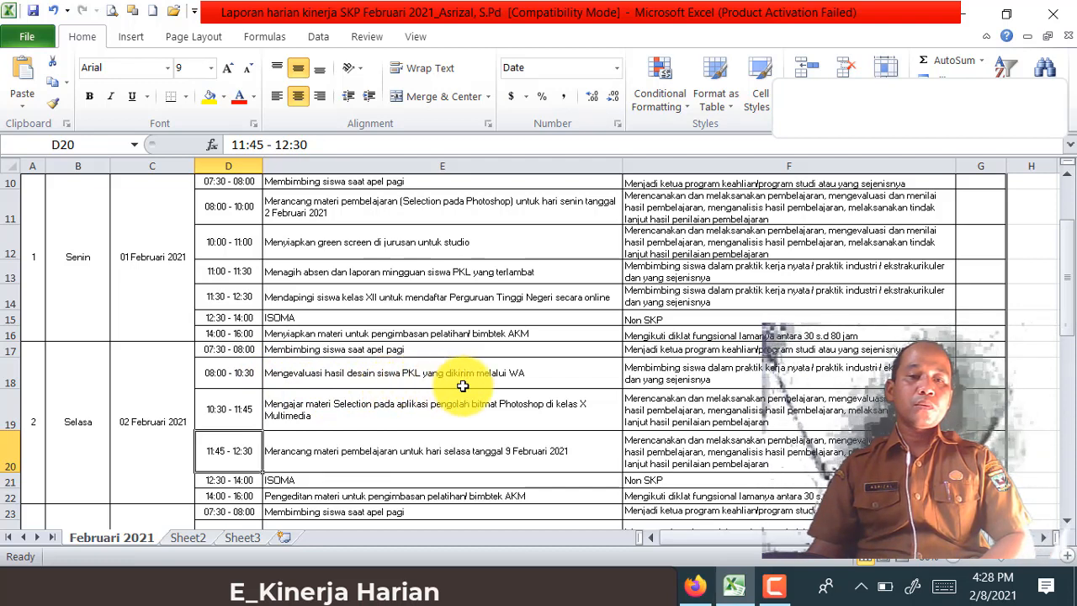
{"action": "left_click", "coordinate": [404, 380]}
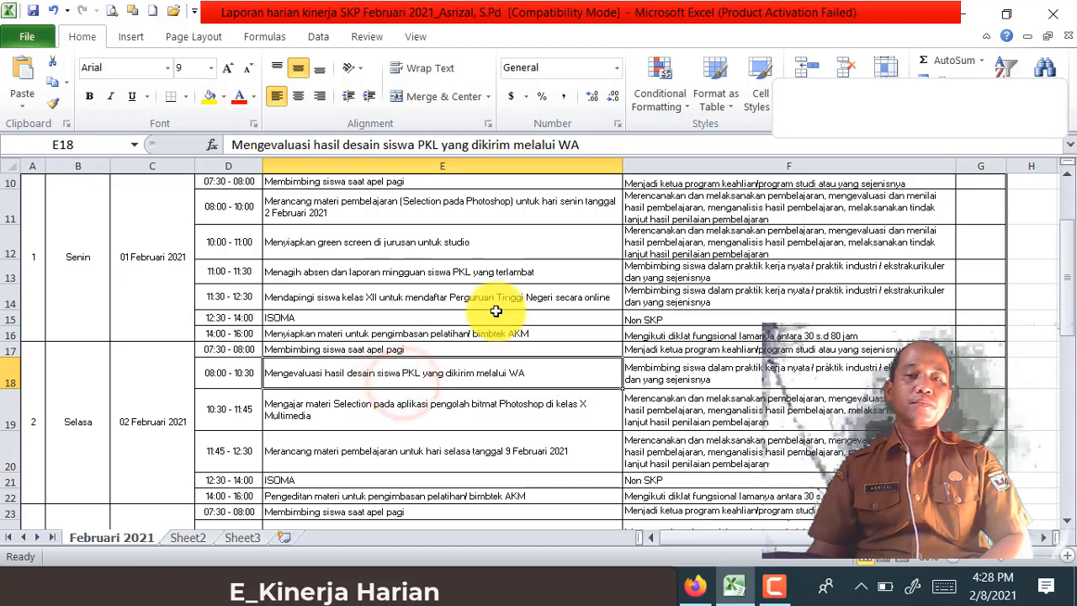
{"action": "left_click_drag", "start_coordinate": [592, 146], "coordinate": [269, 133]}
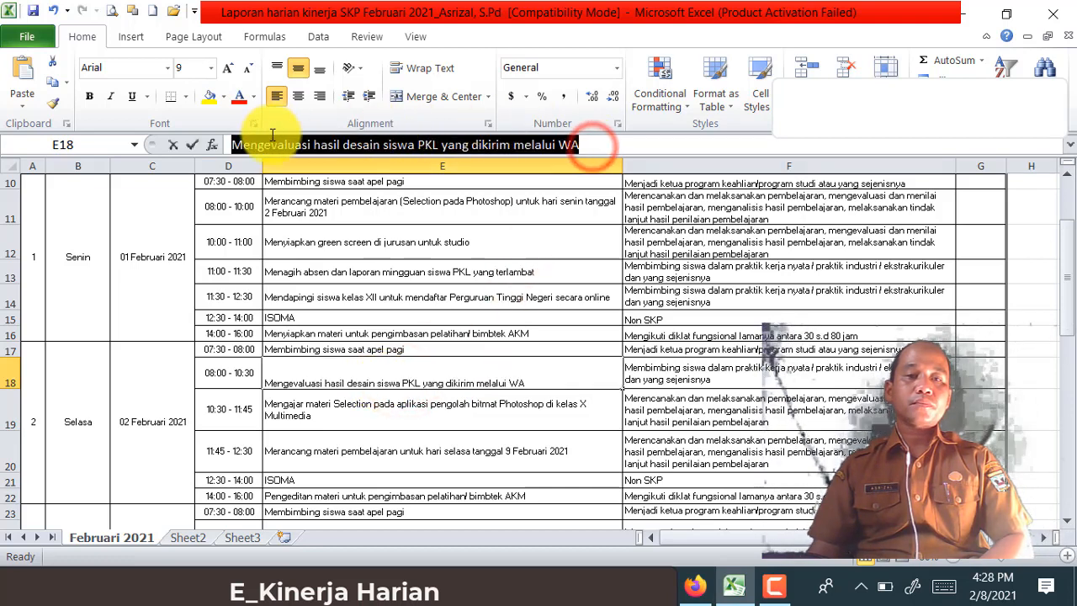
{"action": "right_click", "coordinate": [315, 145]}
{"action": "left_click", "coordinate": [341, 160]}
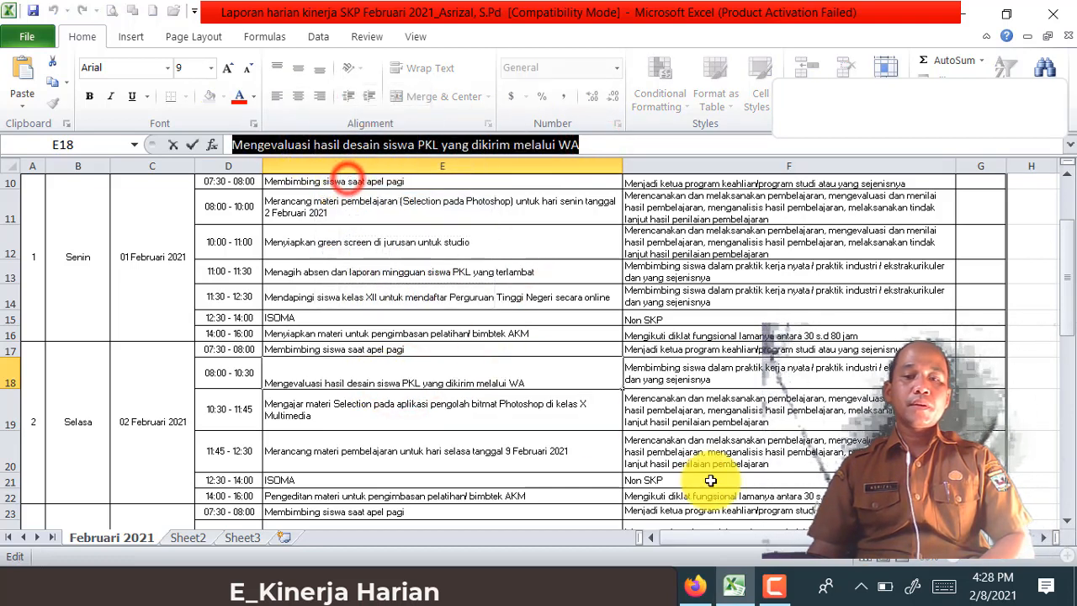
{"action": "left_click", "coordinate": [695, 584]}
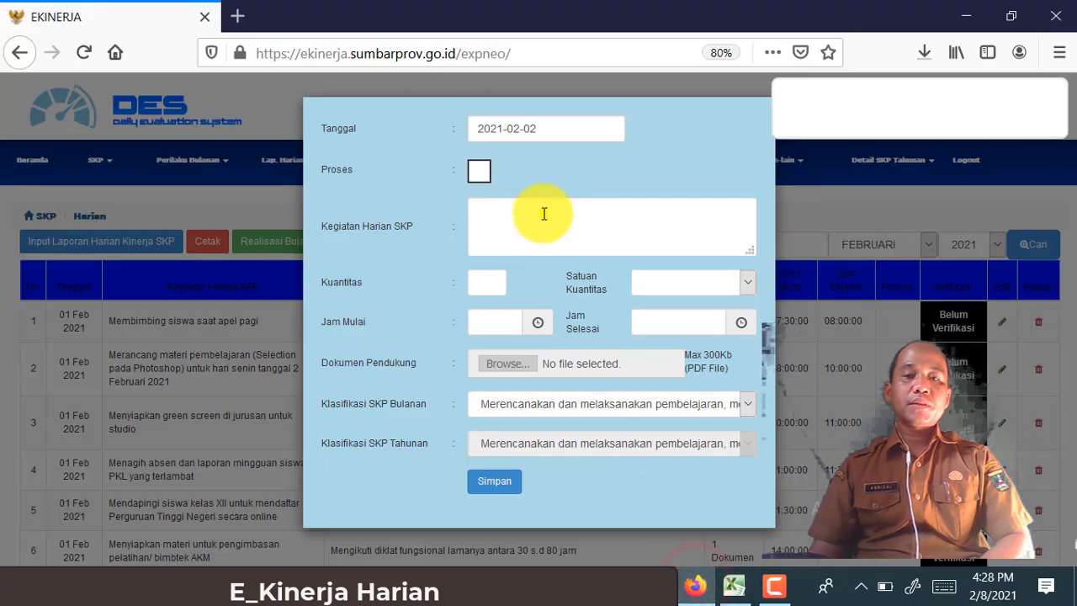
{"action": "right_click", "coordinate": [543, 215]}
{"action": "left_click", "coordinate": [586, 288]}
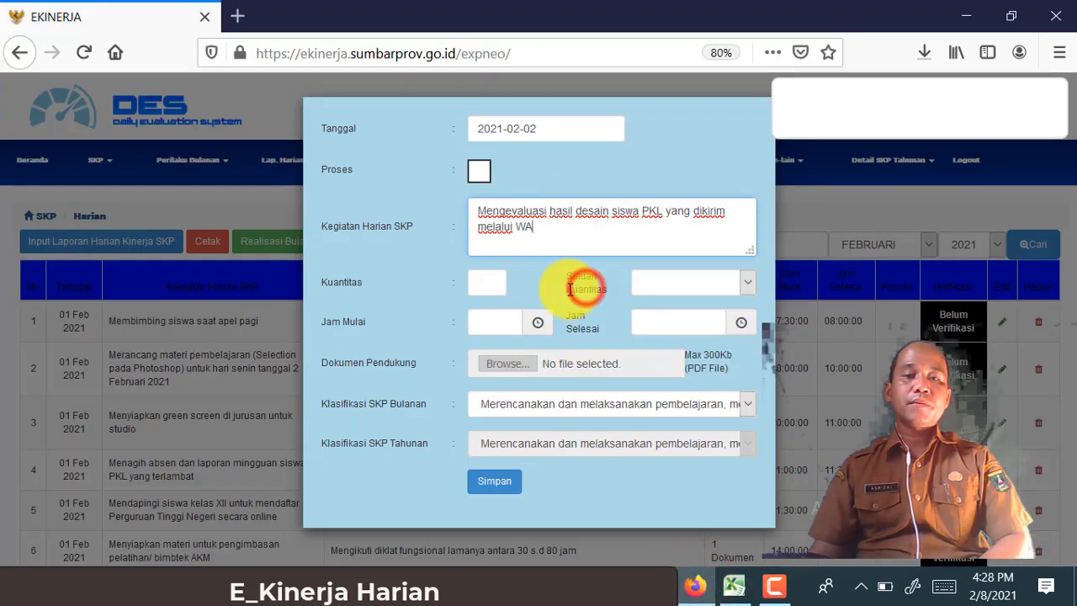
Set the activity's Kuantitas to 1 and its Satuan Kuantitas to Dokumen.
{"action": "left_click", "coordinate": [493, 283]}
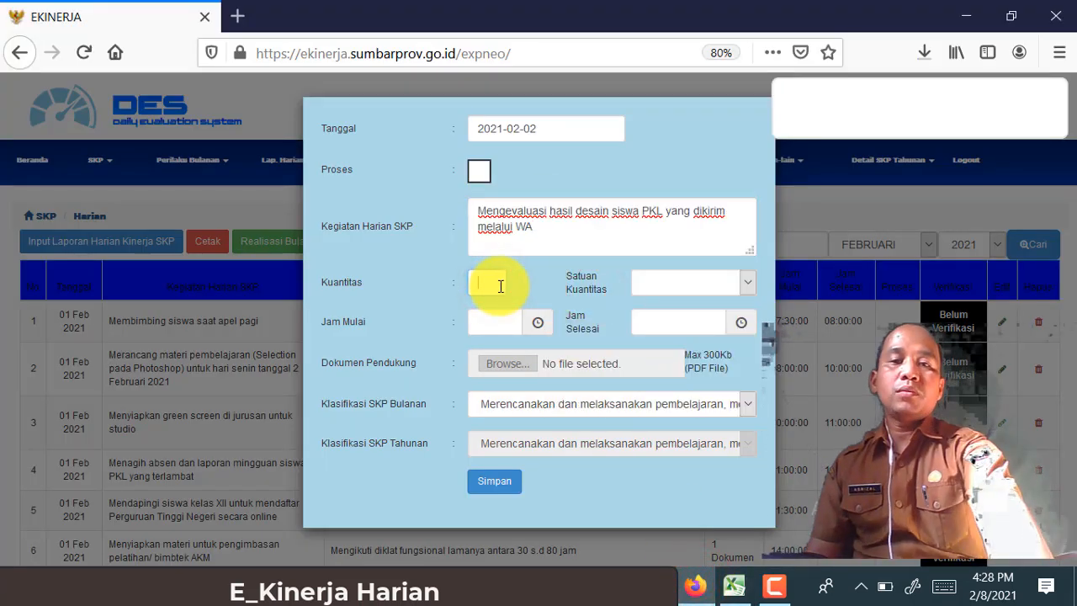
{"action": "left_click", "coordinate": [502, 305]}
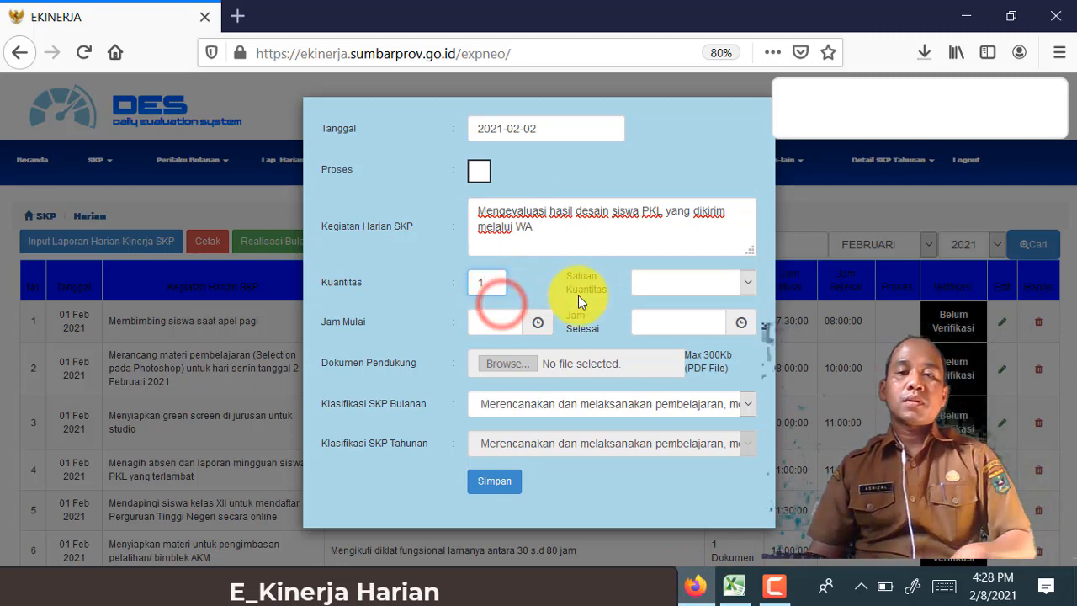
{"action": "left_click", "coordinate": [663, 287]}
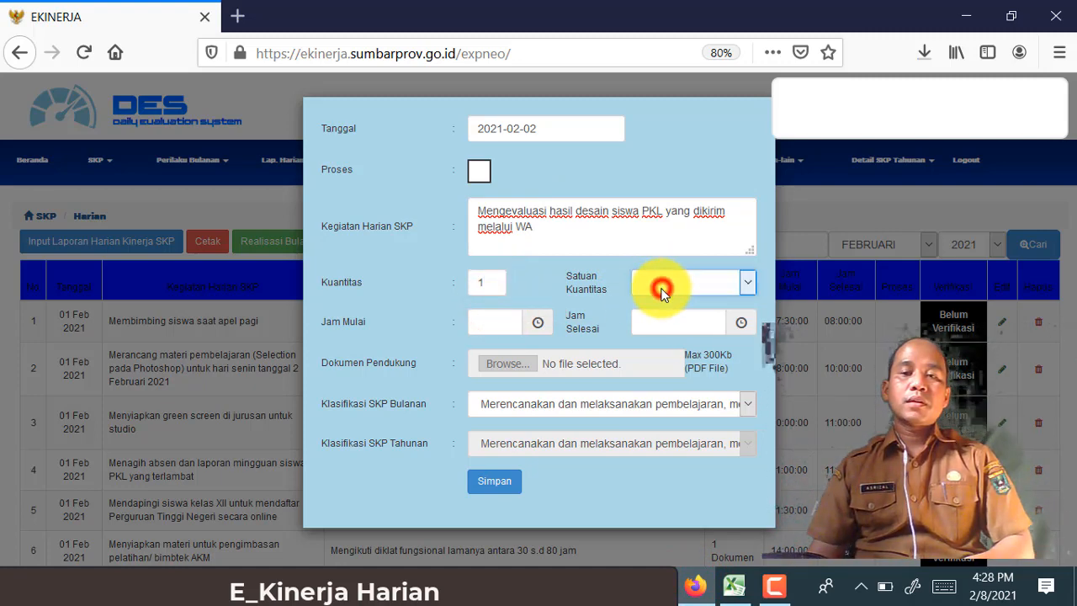
{"action": "scroll", "coordinate": [705, 430], "scroll_direction": "down", "scroll_amount": 5}
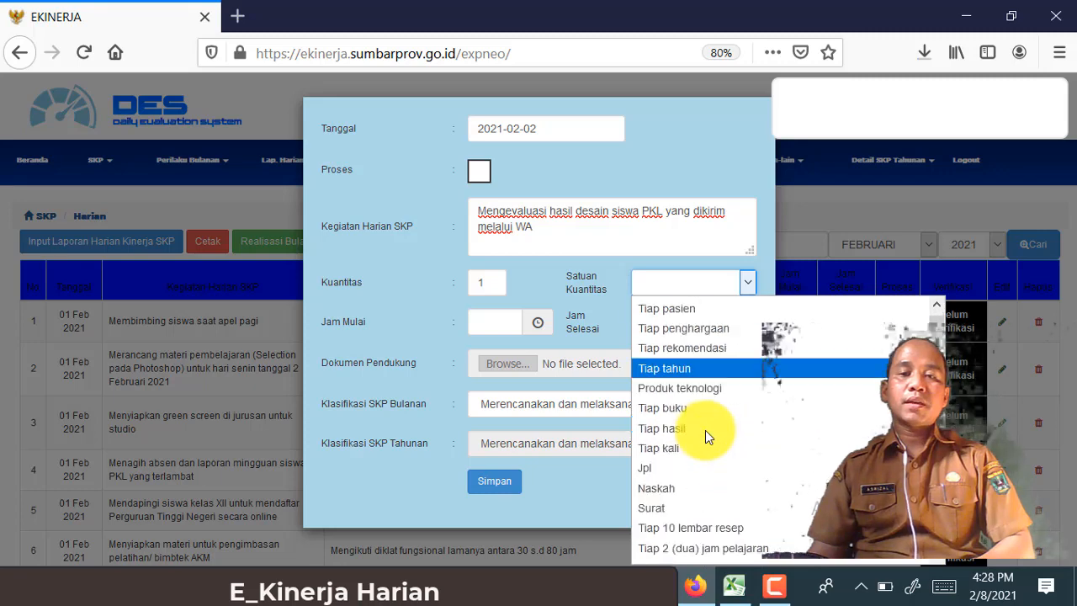
{"action": "scroll", "coordinate": [711, 443], "scroll_direction": "down", "scroll_amount": 20}
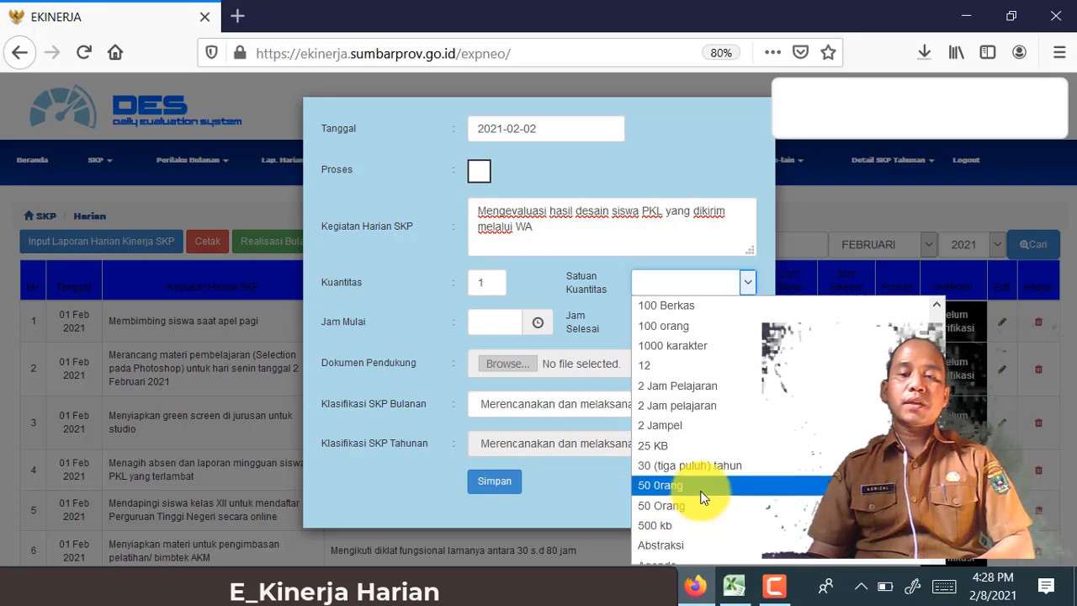
{"action": "scroll", "coordinate": [704, 496], "scroll_direction": "down", "scroll_amount": 15}
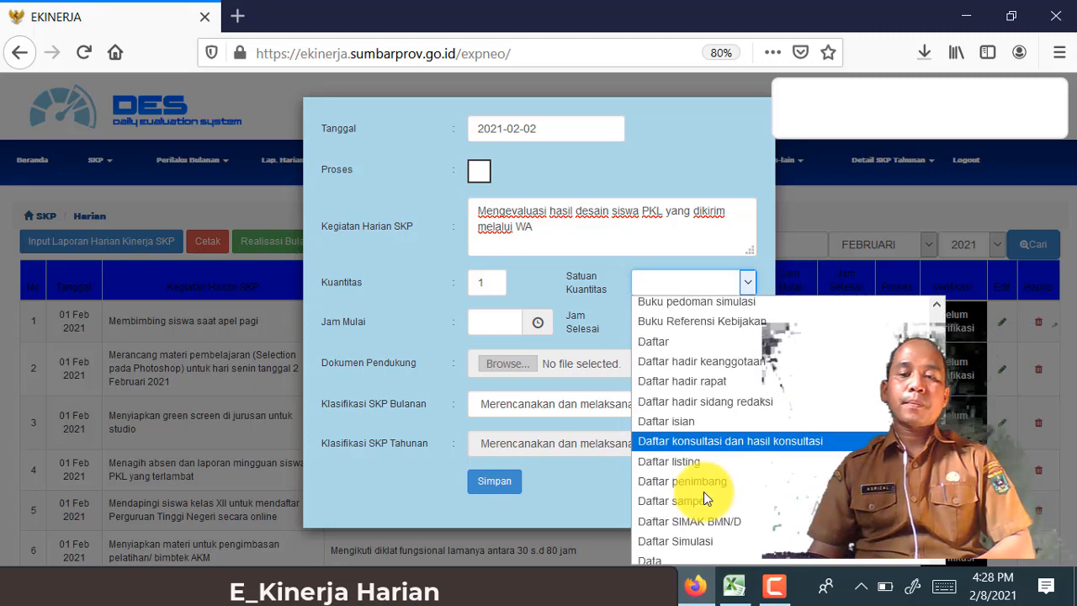
{"action": "scroll", "coordinate": [702, 493], "scroll_direction": "down", "scroll_amount": 3}
{"action": "left_click", "coordinate": [694, 515]}
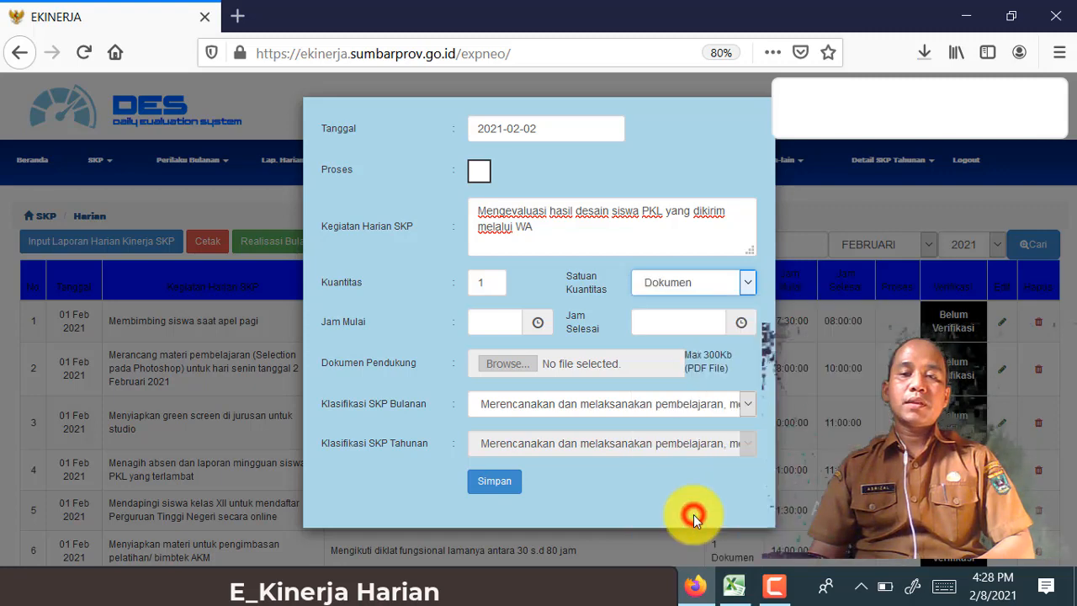
Check the activity's time in the Excel report and set Jam Mulai to 08:00 and Jam Selesai to 10:30 in the EKINERJA form.
{"action": "left_click", "coordinate": [492, 321]}
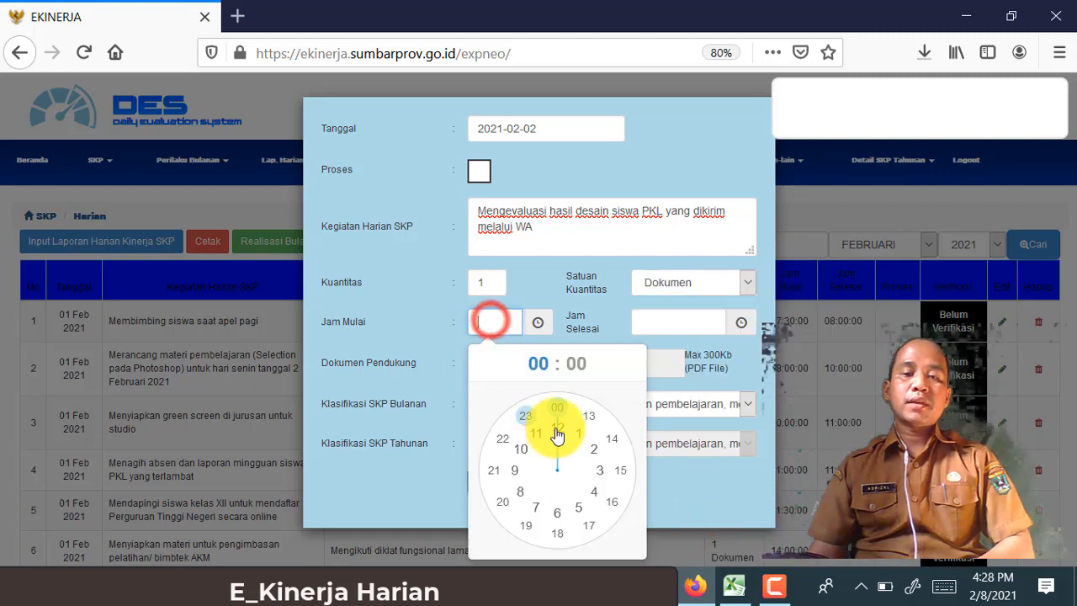
{"action": "left_click", "coordinate": [734, 585]}
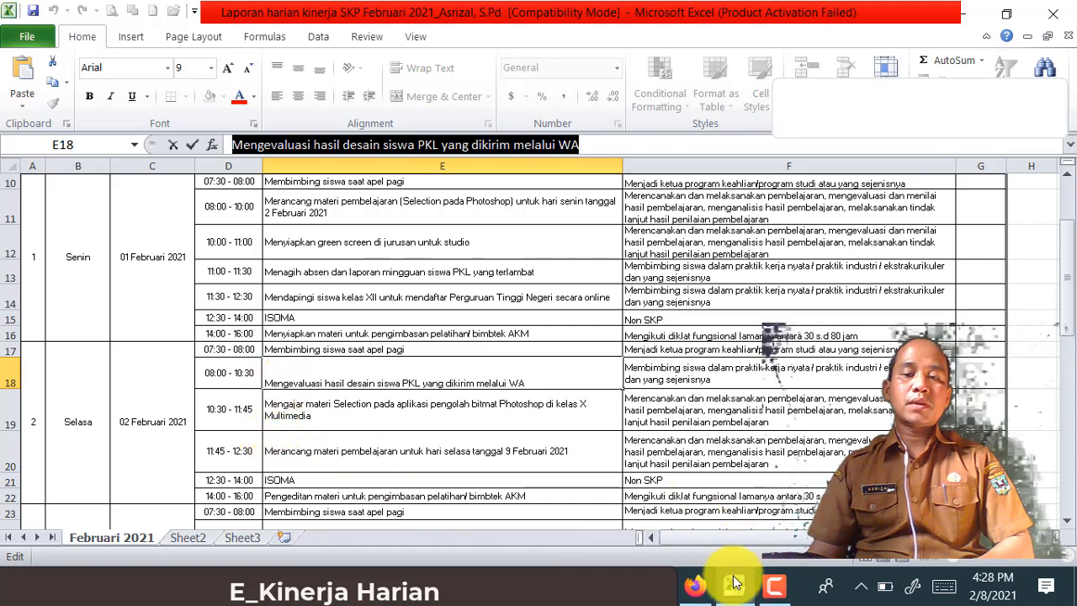
{"action": "left_click", "coordinate": [691, 590]}
{"action": "left_click", "coordinate": [495, 321]}
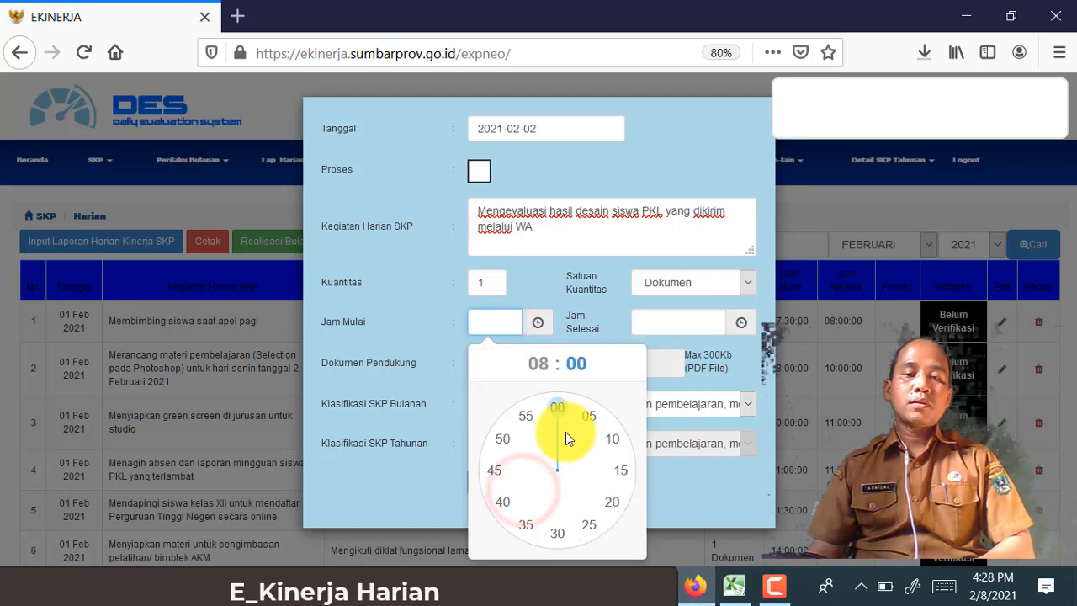
{"action": "left_click", "coordinate": [558, 410]}
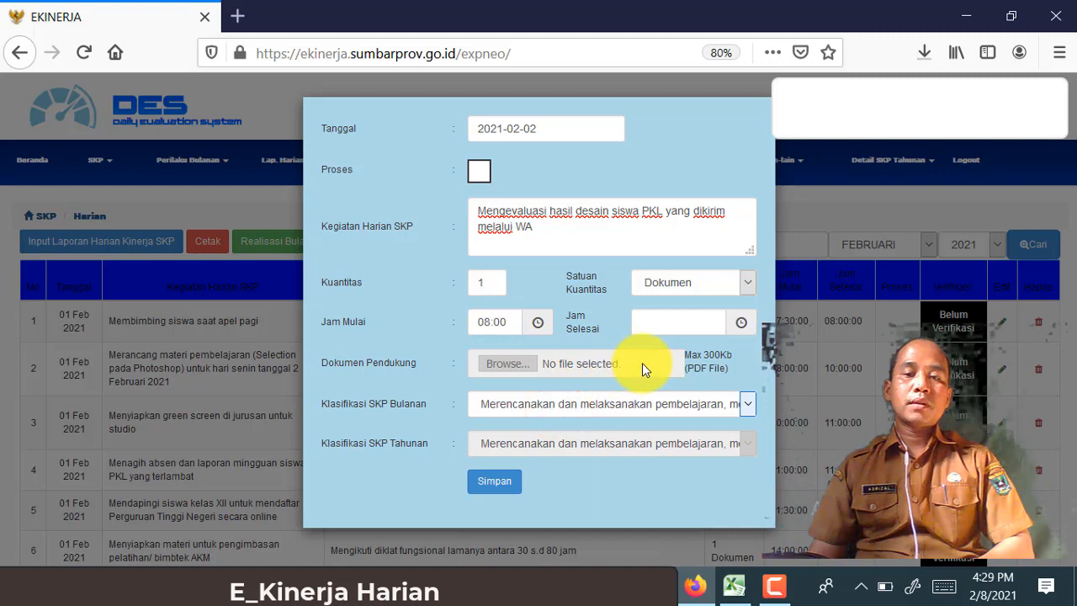
{"action": "left_click", "coordinate": [663, 327]}
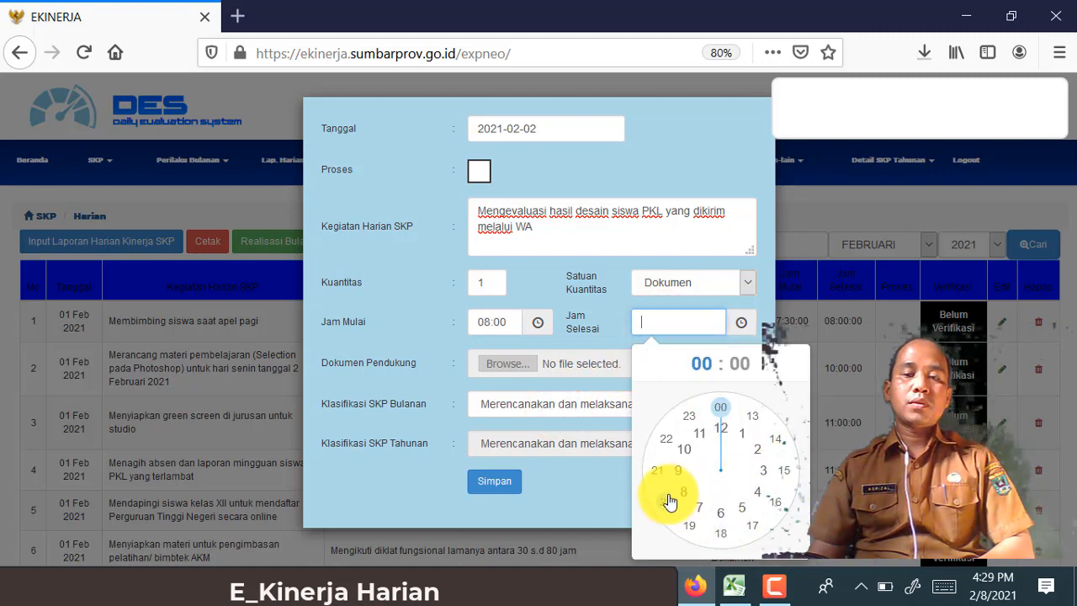
{"action": "left_click", "coordinate": [685, 457]}
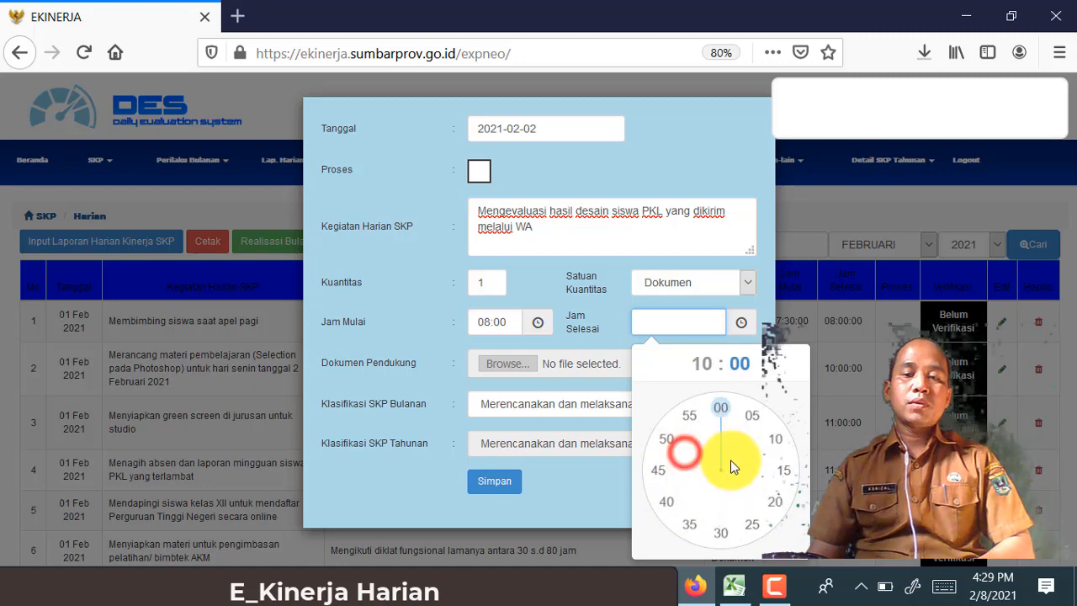
{"action": "left_click", "coordinate": [721, 532]}
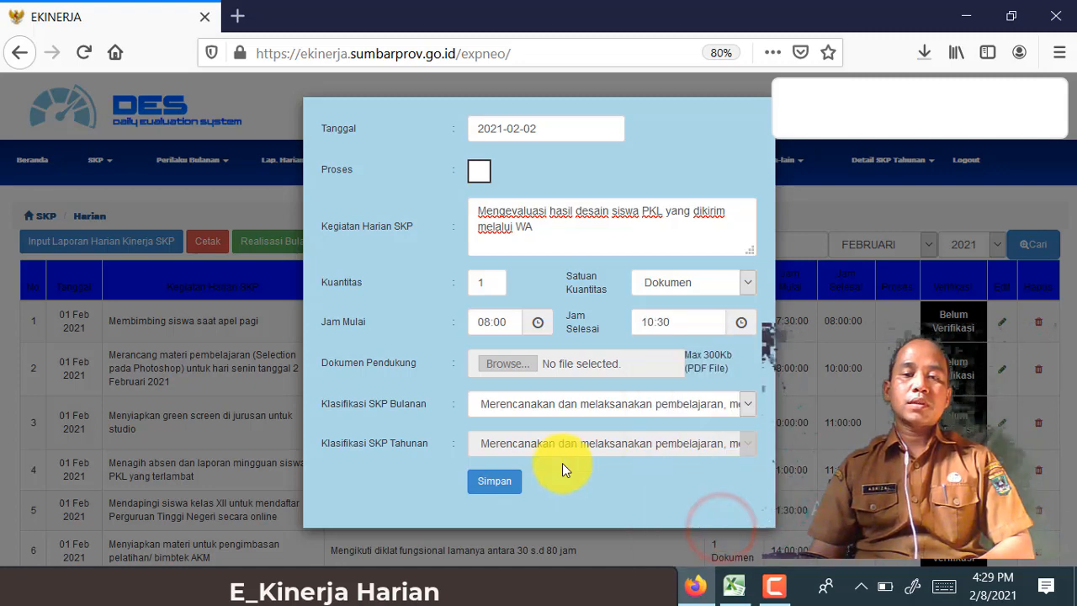
Classify the activity's Klasifikasi SKP Bulanan as "Membimbing siswa dalam praktik kerja nyata / praktik industri / ekstrakurikuler dan yang sejenisnya" and save the entry.
{"action": "left_click", "coordinate": [582, 406]}
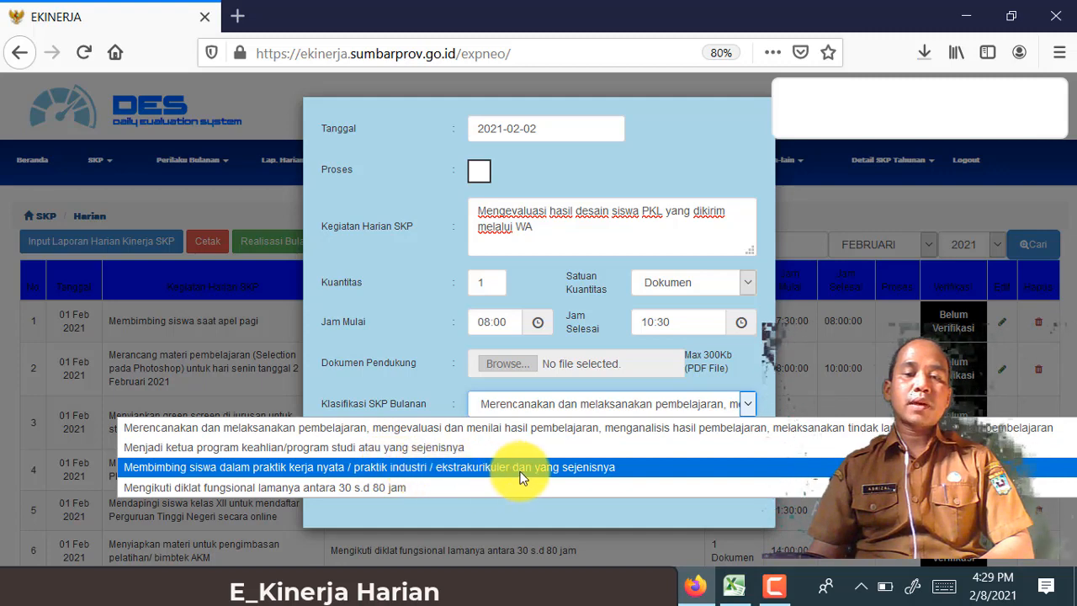
{"action": "left_click", "coordinate": [642, 470]}
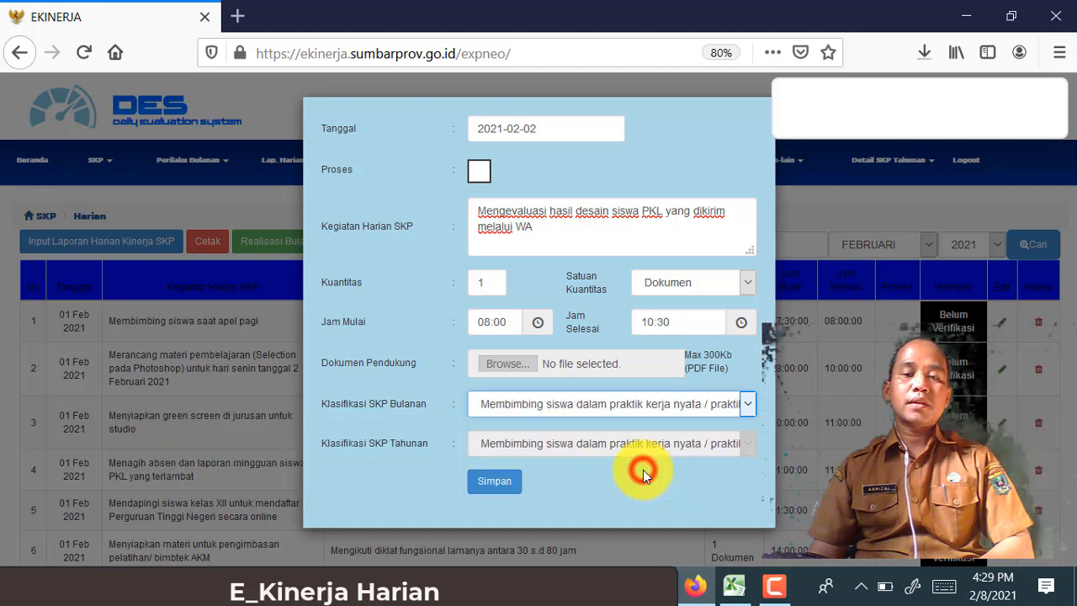
{"action": "left_click", "coordinate": [515, 482]}
{"action": "left_click", "coordinate": [538, 312]}
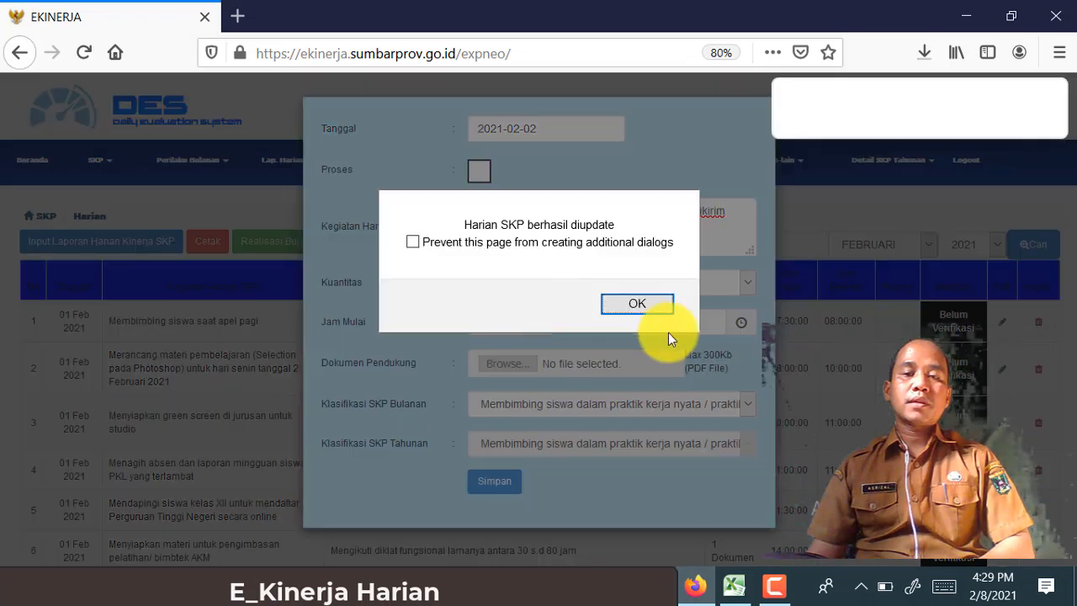
{"action": "left_click", "coordinate": [664, 310]}
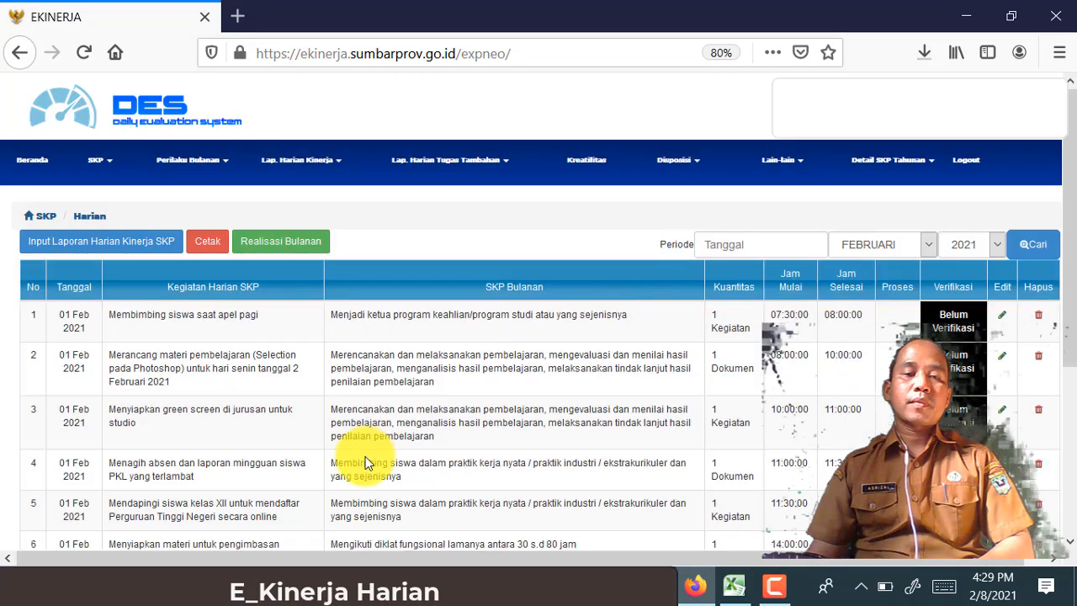
Review the saved activity in the daily list and start a new Laporan Harian Kinerja SKP entry dated 2021-02-02.
{"action": "scroll", "coordinate": [372, 468], "scroll_direction": "down", "scroll_amount": 3}
{"action": "scroll", "coordinate": [374, 467], "scroll_direction": "down", "scroll_amount": 2}
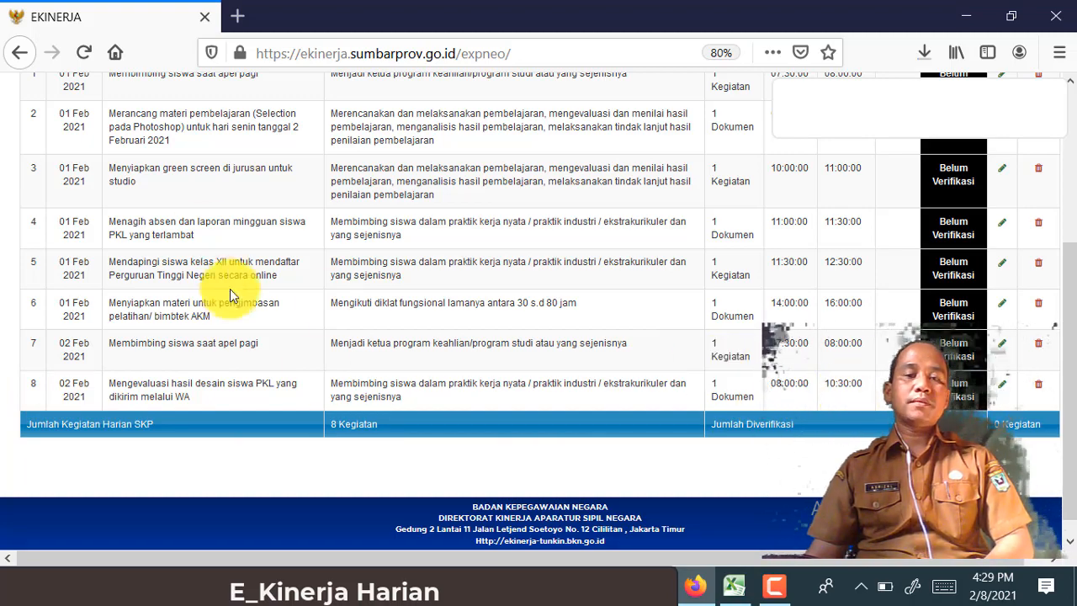
{"action": "scroll", "coordinate": [519, 497], "scroll_direction": "up", "scroll_amount": 3}
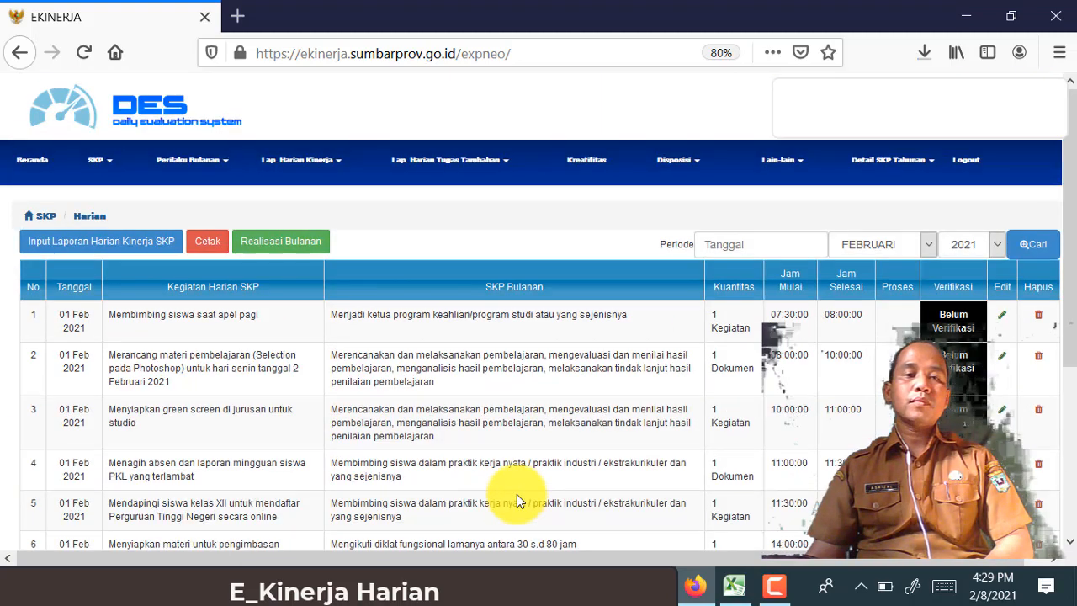
{"action": "left_click", "coordinate": [177, 248]}
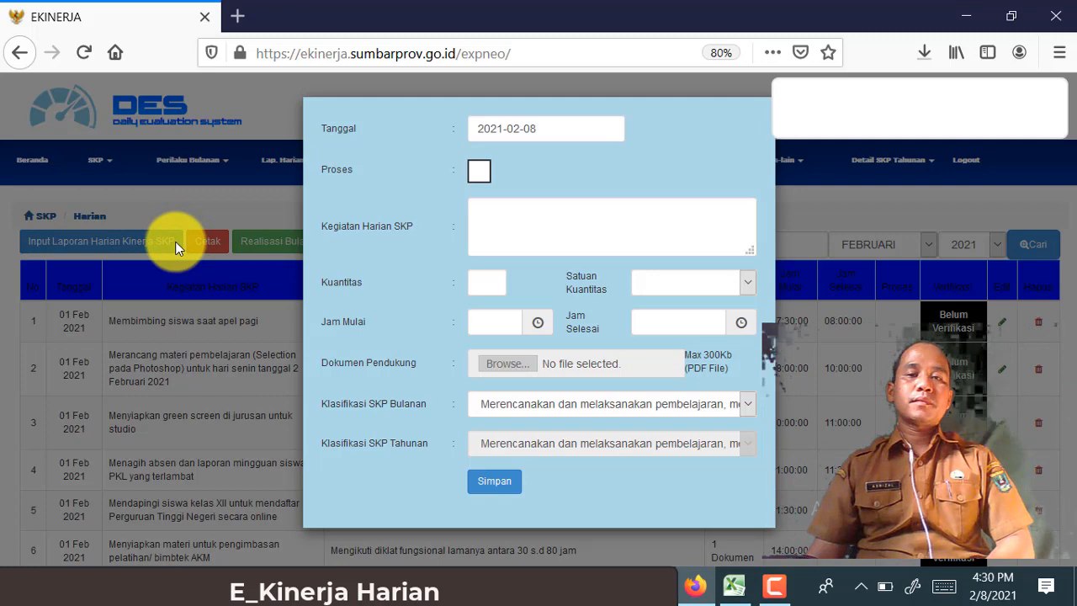
{"action": "left_click", "coordinate": [555, 128]}
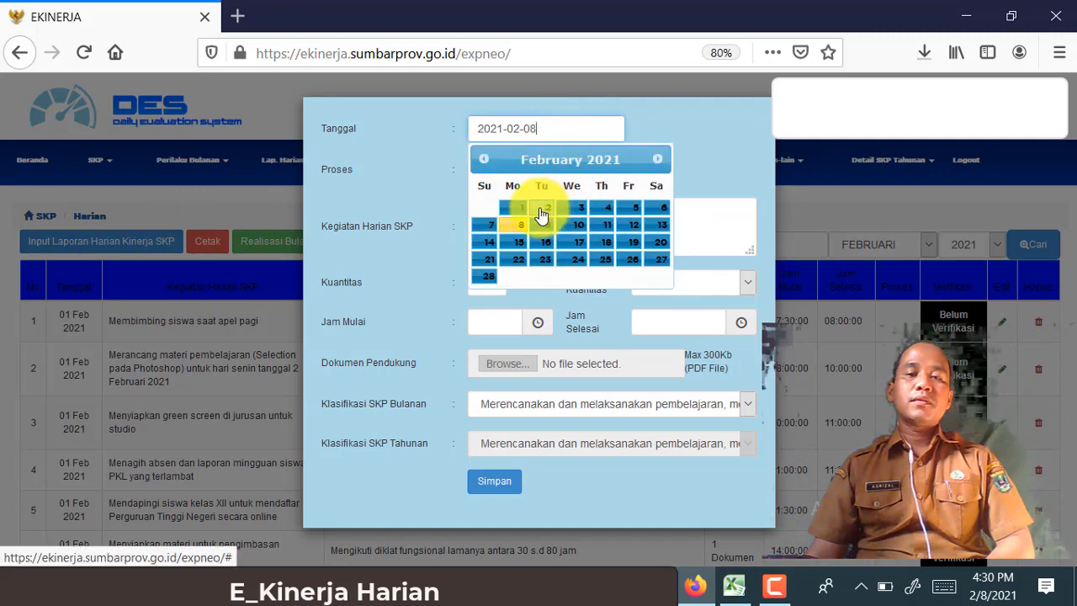
{"action": "left_click", "coordinate": [543, 211]}
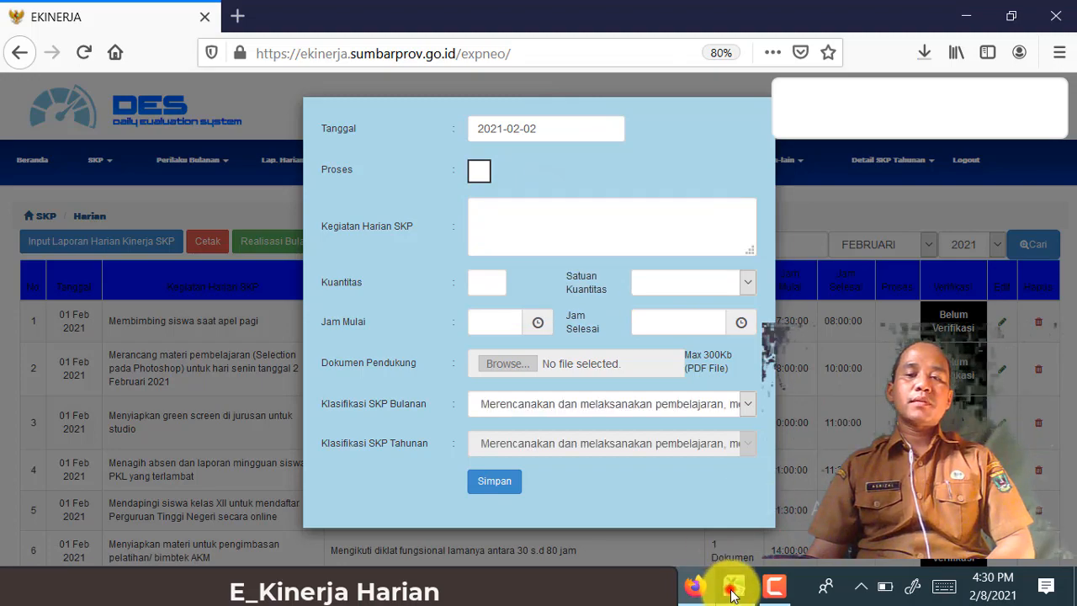
Copy "Mengajar materi Selection pada aplikasi pengolah bitmat Photoshop di kelas X Multimedia" from the Excel report into the EKINERJA form's Kegiatan Harian SKP.
{"action": "left_click", "coordinate": [734, 589]}
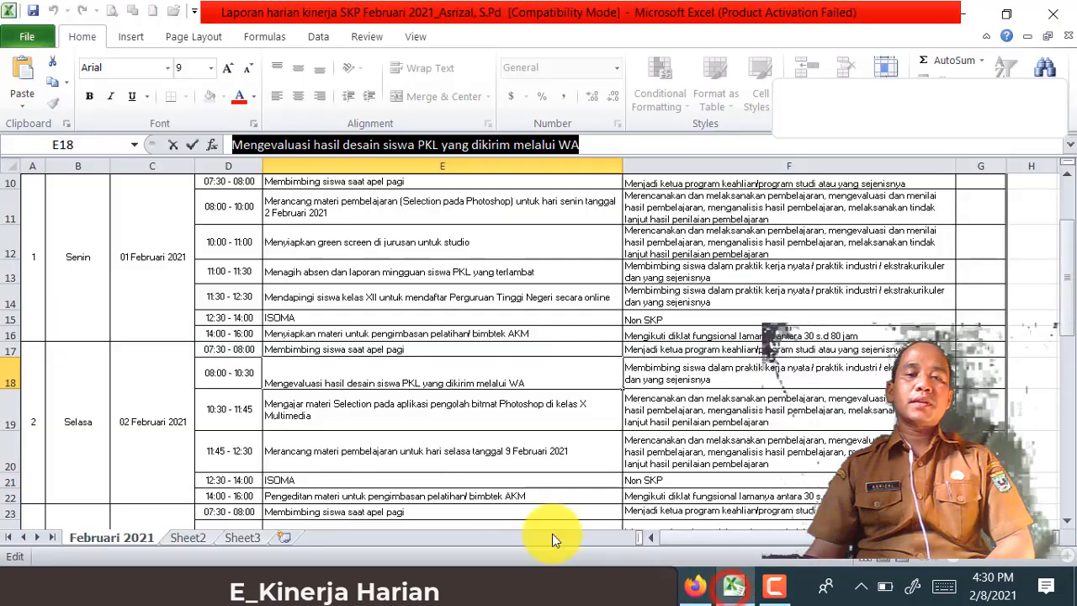
{"action": "left_click", "coordinate": [297, 409]}
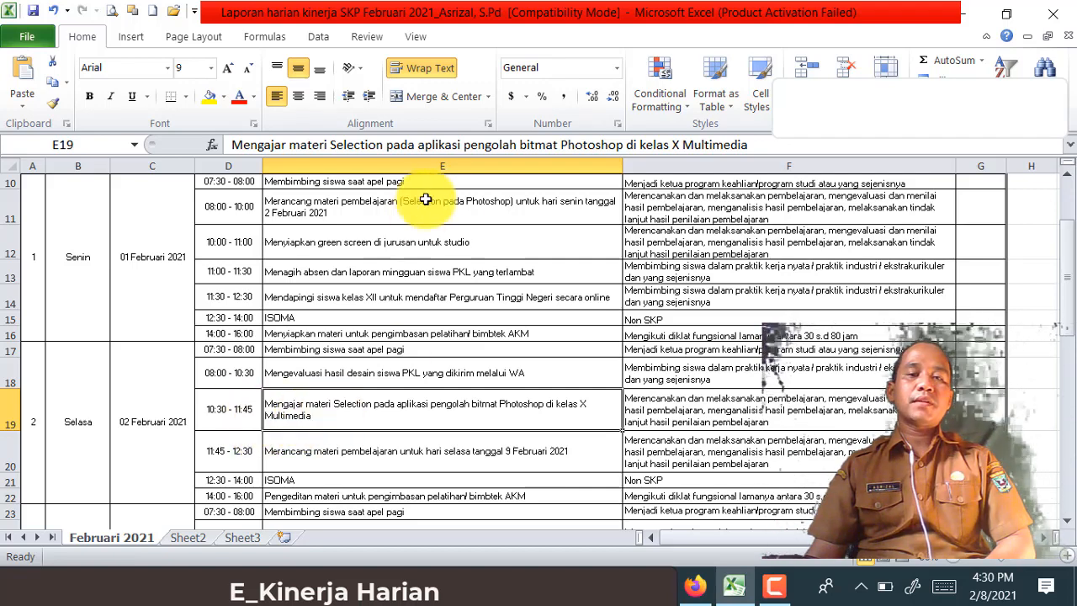
{"action": "left_click", "coordinate": [737, 139]}
{"action": "left_click_drag", "start_coordinate": [736, 139], "coordinate": [234, 144]}
{"action": "right_click", "coordinate": [319, 148]}
{"action": "left_click", "coordinate": [349, 178]}
{"action": "key", "text": "Escape"}
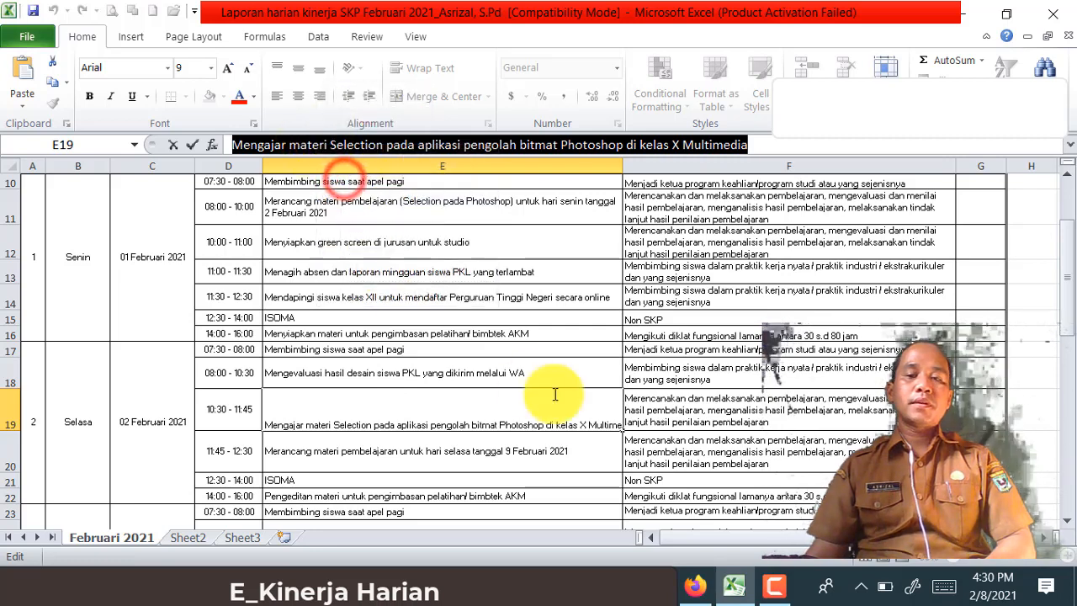
{"action": "left_click", "coordinate": [694, 587]}
{"action": "left_click", "coordinate": [563, 233]}
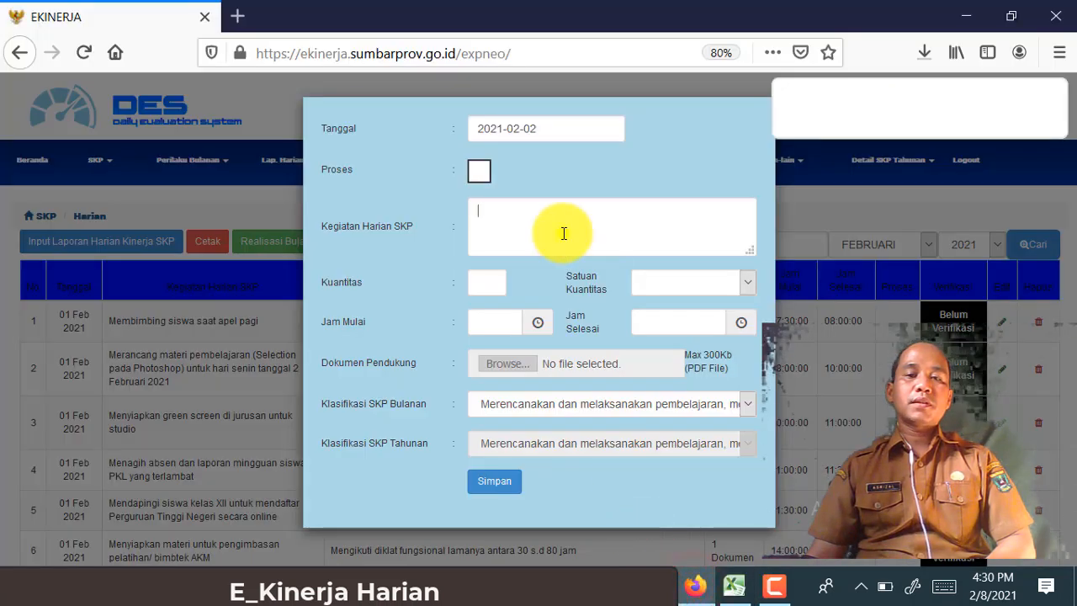
{"action": "right_click", "coordinate": [562, 236]}
{"action": "left_click", "coordinate": [614, 307]}
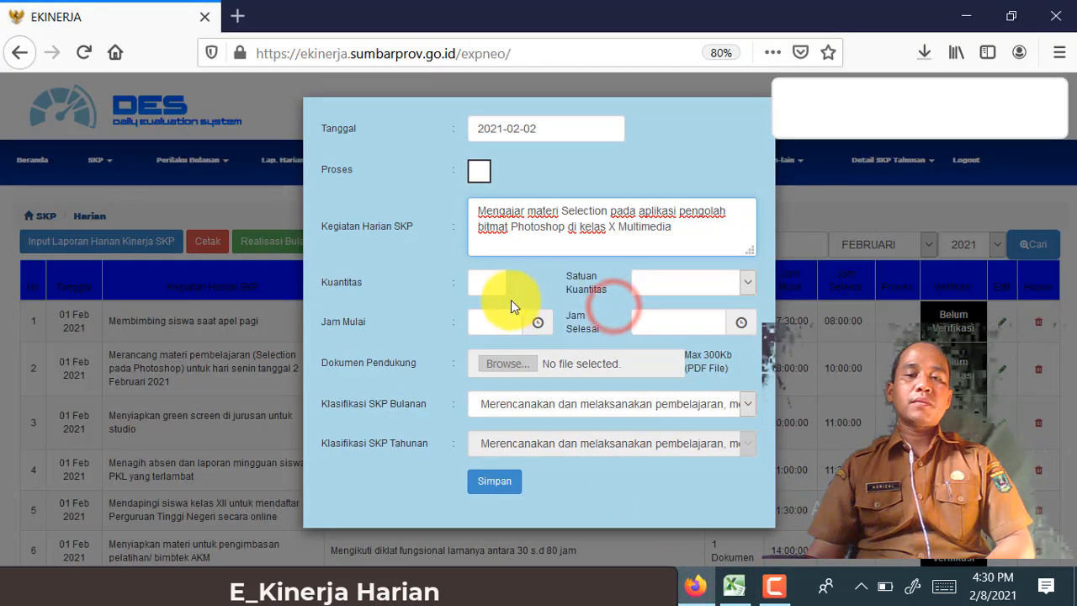
Set the Photoshop Selection teaching activity's Kuantitas to 1 and its Satuan Kuantitas to Kegiatan.
{"action": "left_click", "coordinate": [494, 286]}
{"action": "type", "text": "1"}
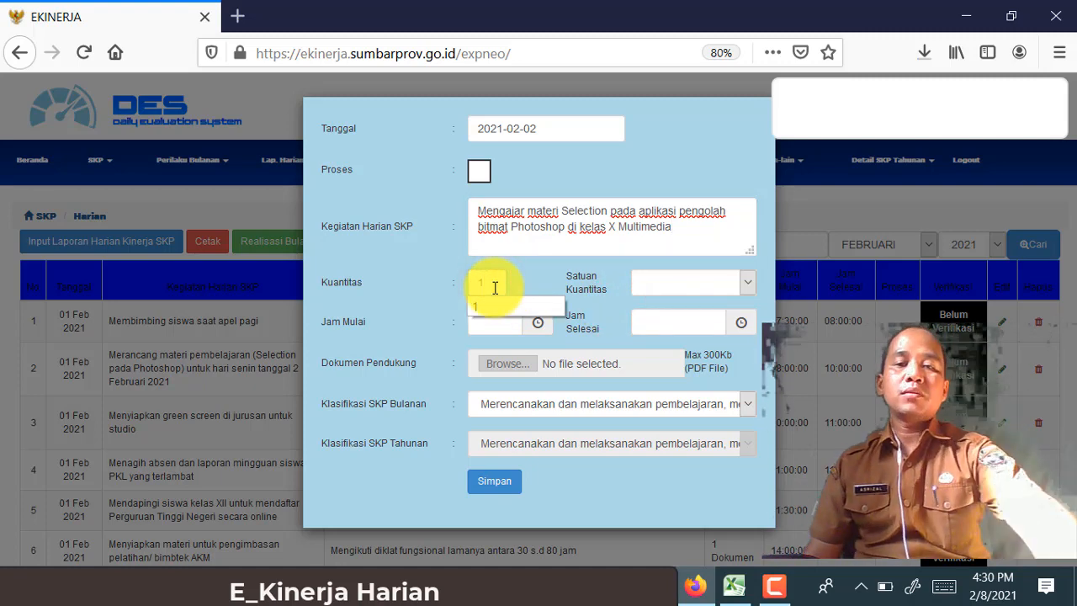
{"action": "left_click", "coordinate": [496, 304]}
{"action": "left_click", "coordinate": [690, 282]}
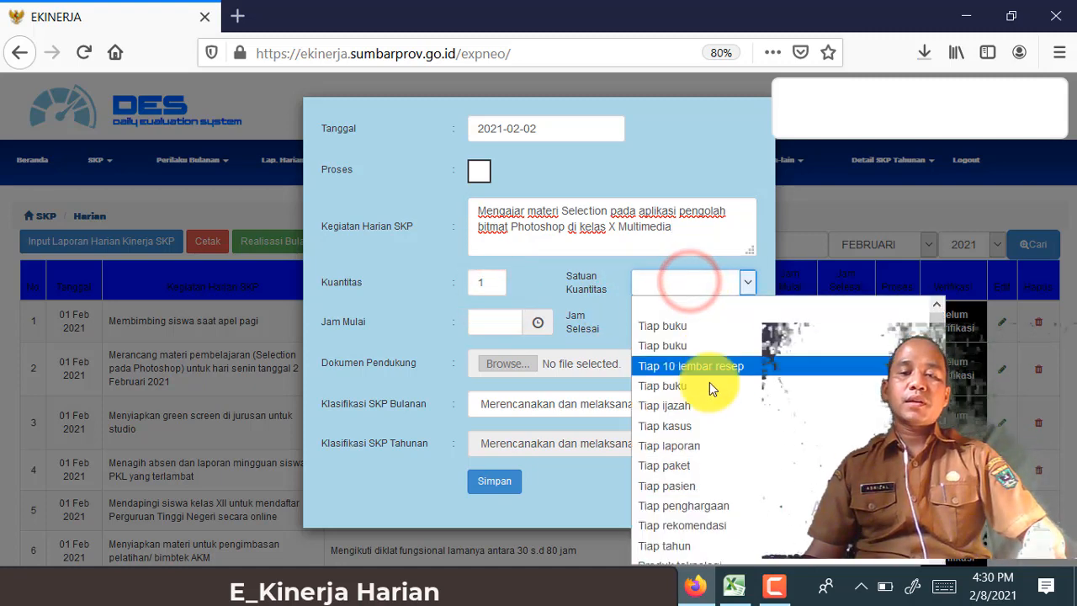
{"action": "scroll", "coordinate": [716, 442], "scroll_direction": "up", "scroll_amount": 1}
{"action": "scroll", "coordinate": [717, 452], "scroll_direction": "down", "scroll_amount": 20}
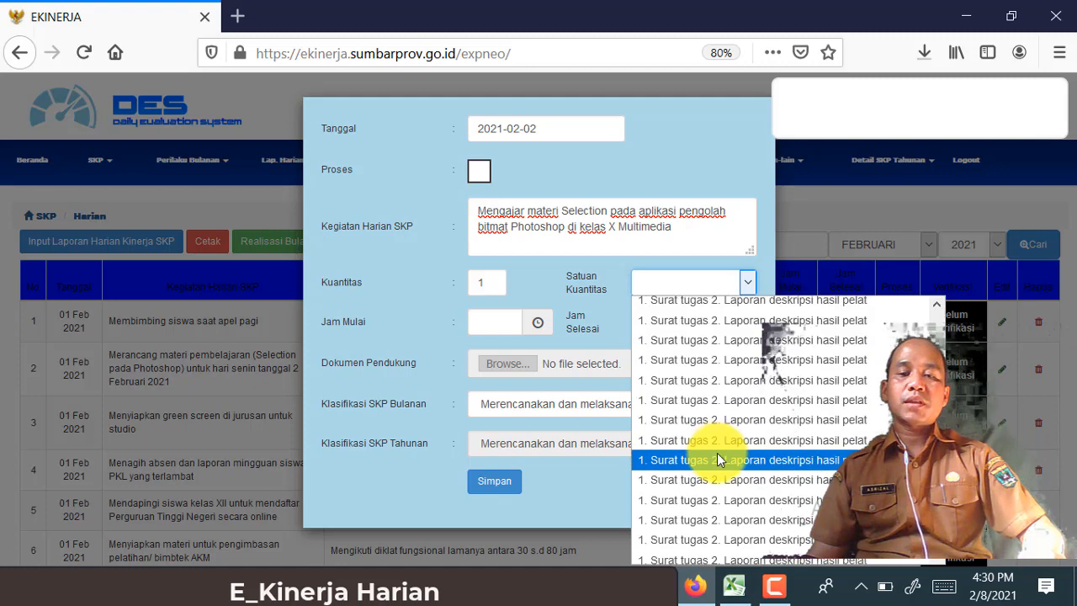
{"action": "scroll", "coordinate": [721, 452], "scroll_direction": "down", "scroll_amount": 15}
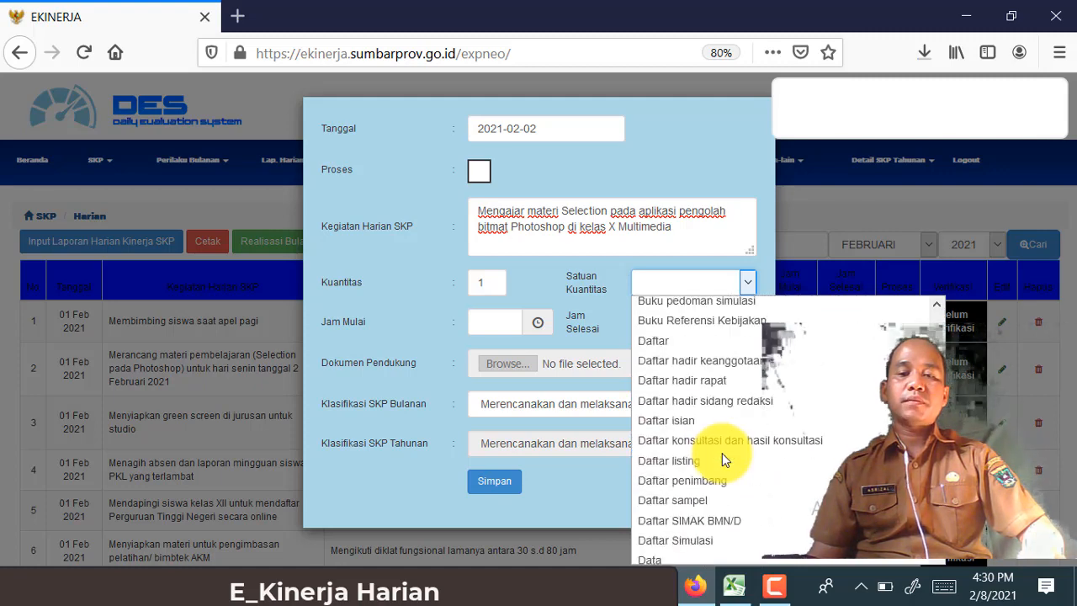
{"action": "left_click", "coordinate": [690, 410]}
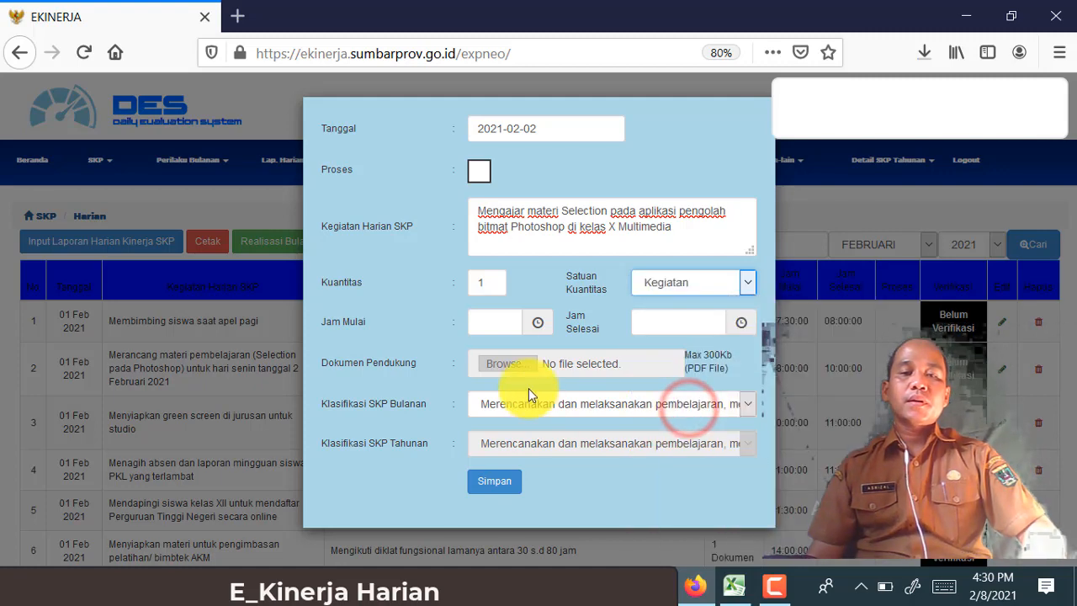
Check the activity's time in the Excel report and set Jam Mulai to 10:30 and Jam Selesai to 11:45 in the EKINERJA form.
{"action": "left_click", "coordinate": [495, 319]}
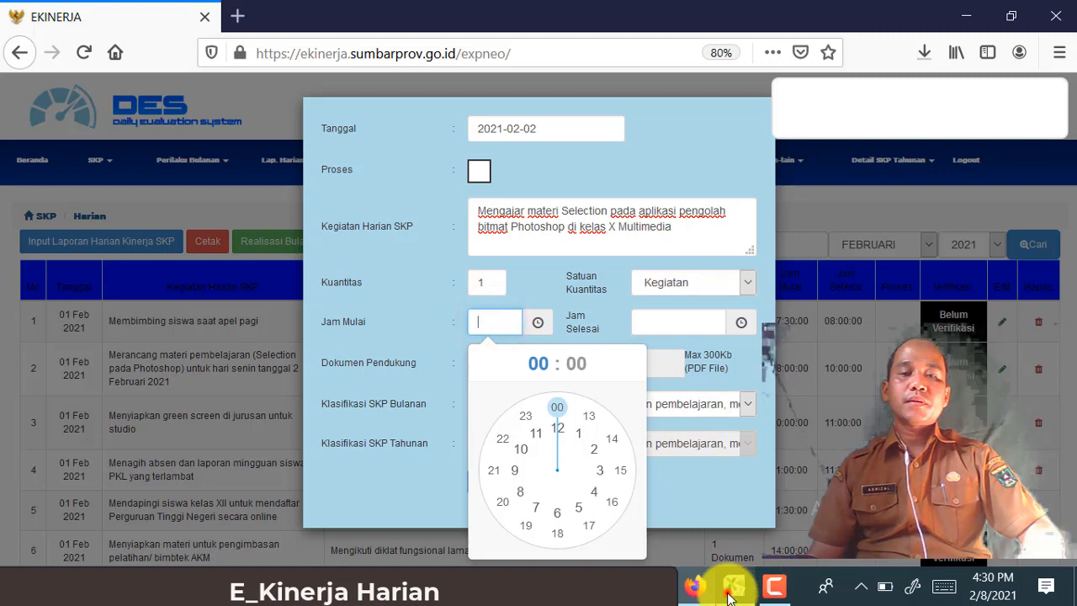
{"action": "left_click", "coordinate": [730, 589]}
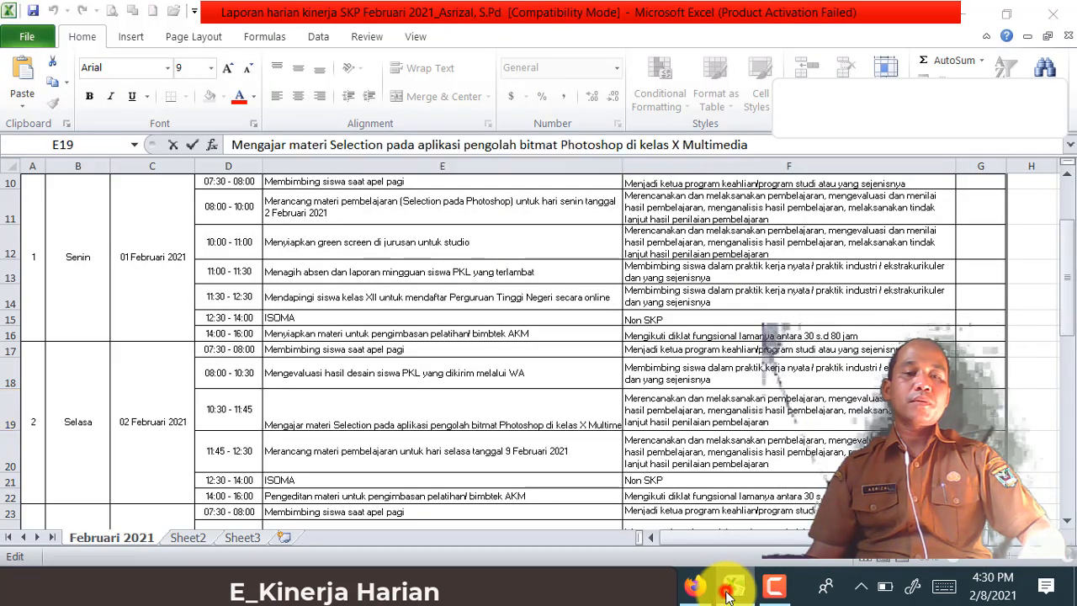
{"action": "left_click", "coordinate": [729, 596]}
{"action": "left_click", "coordinate": [503, 325]}
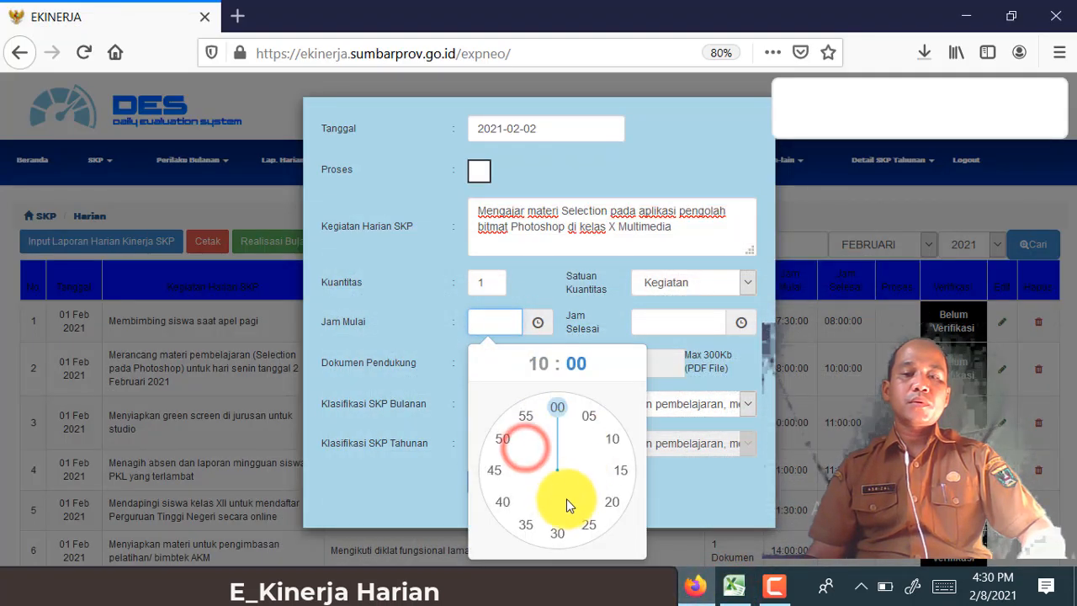
{"action": "left_click", "coordinate": [556, 532]}
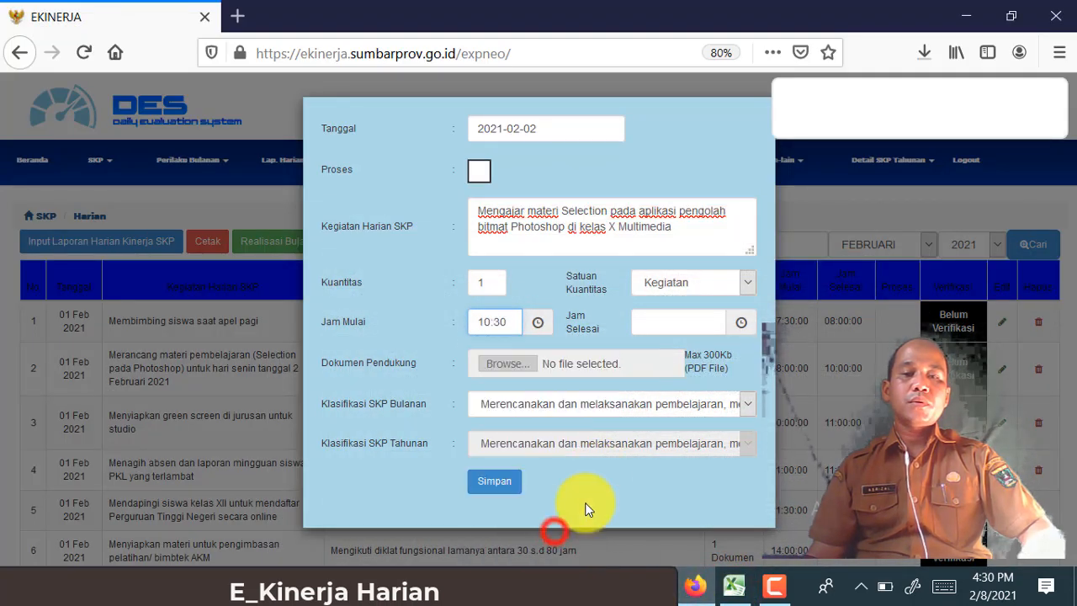
{"action": "left_click", "coordinate": [657, 324]}
{"action": "left_click", "coordinate": [698, 435]}
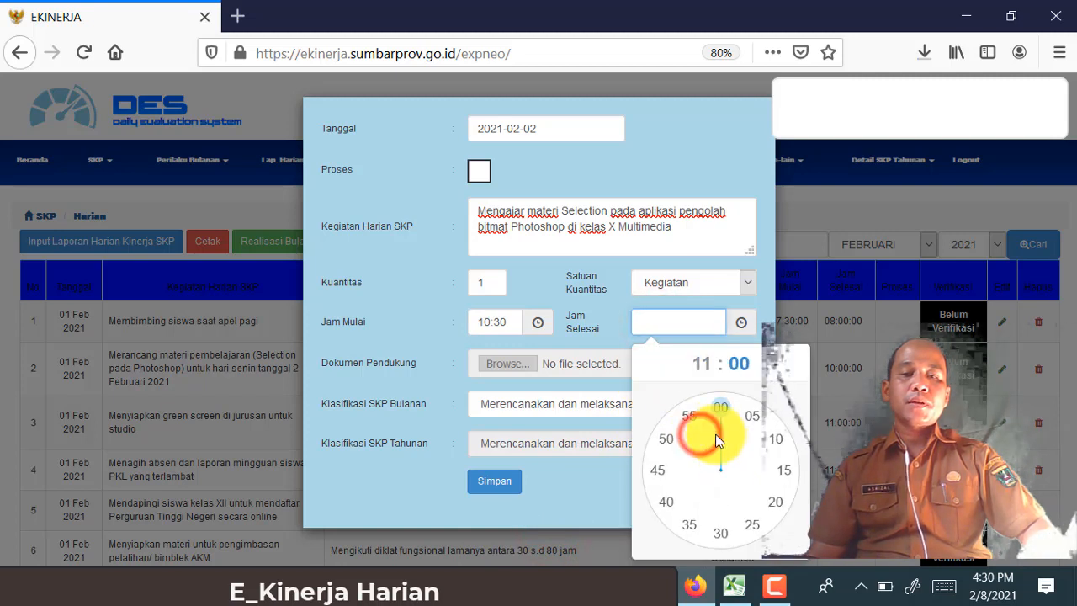
{"action": "left_click", "coordinate": [662, 471]}
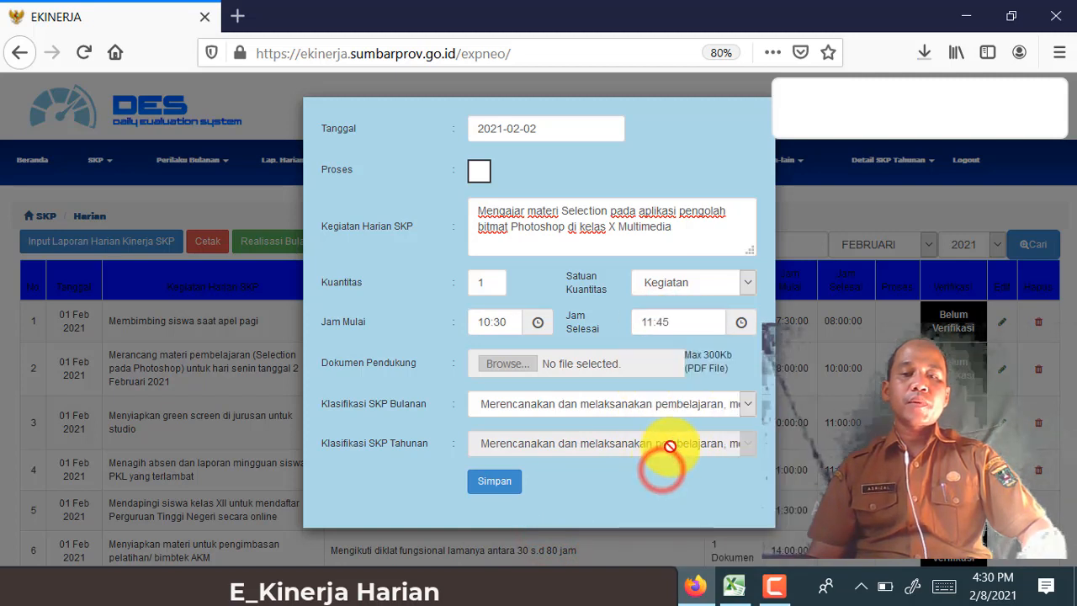
Choose the Klasifikasi SKP Bulanan starting with "Merencanakan dan melaksanakan pembelajaran, mengevaluasi dan menilai hasil pembelajaran" for the activity and save the entry.
{"action": "left_click", "coordinate": [667, 402]}
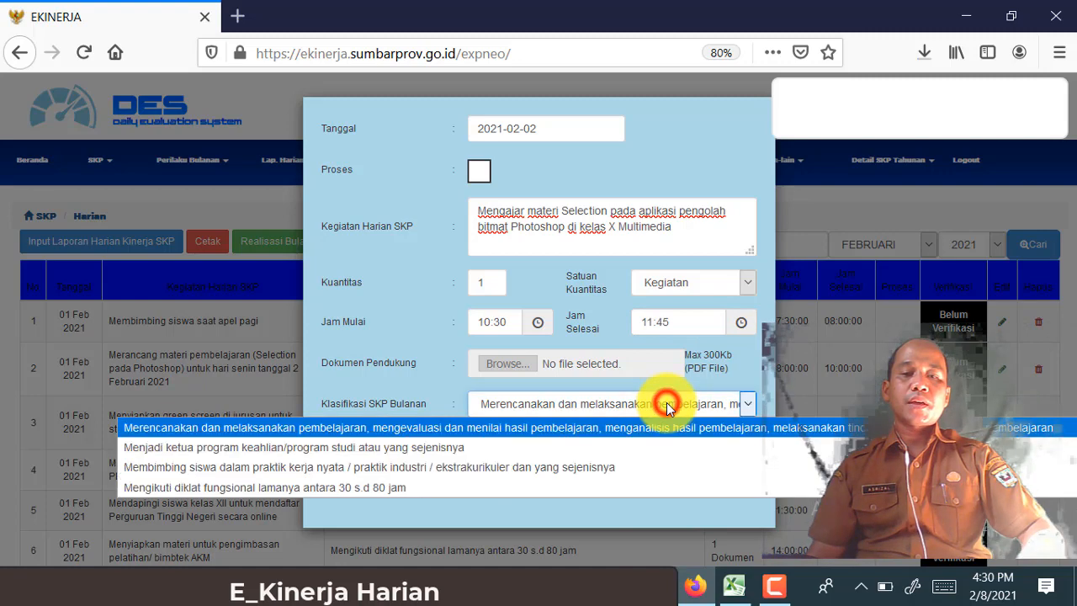
{"action": "left_click", "coordinate": [587, 428]}
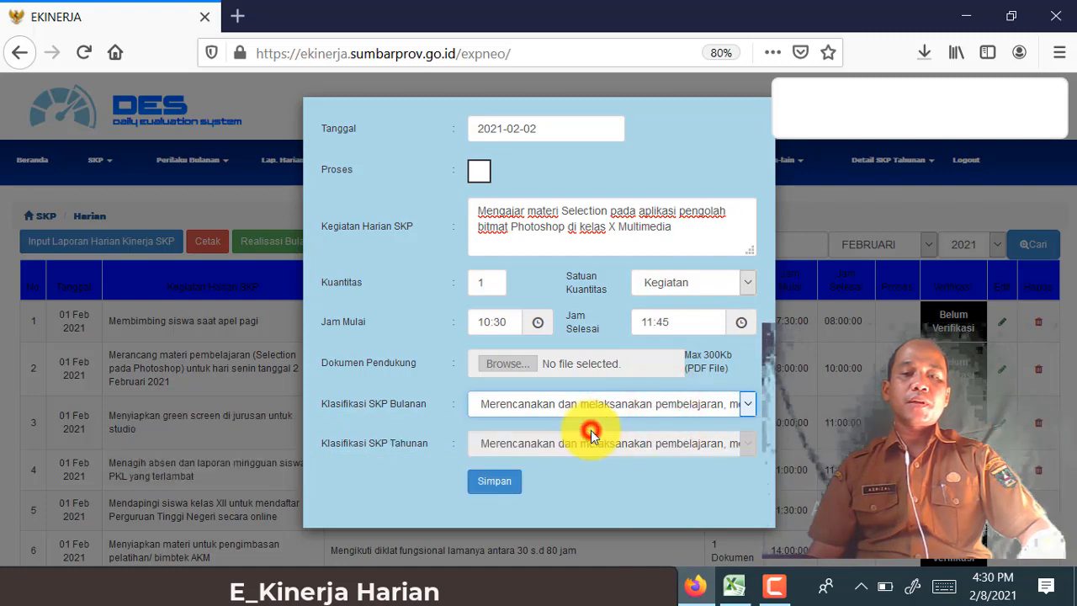
{"action": "left_click", "coordinate": [513, 486]}
{"action": "left_click", "coordinate": [528, 312]}
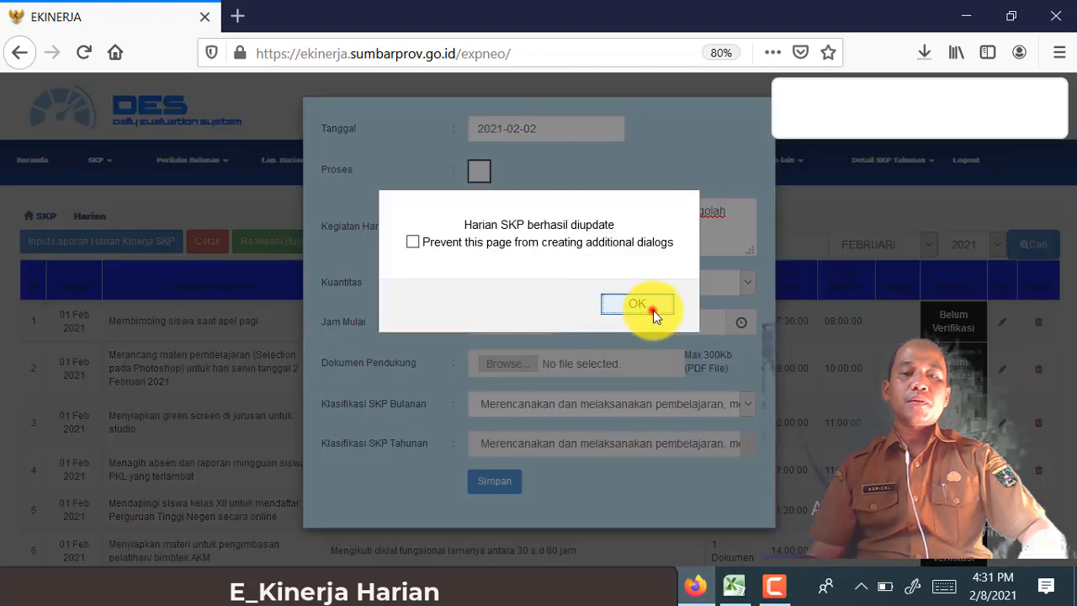
{"action": "left_click", "coordinate": [650, 308]}
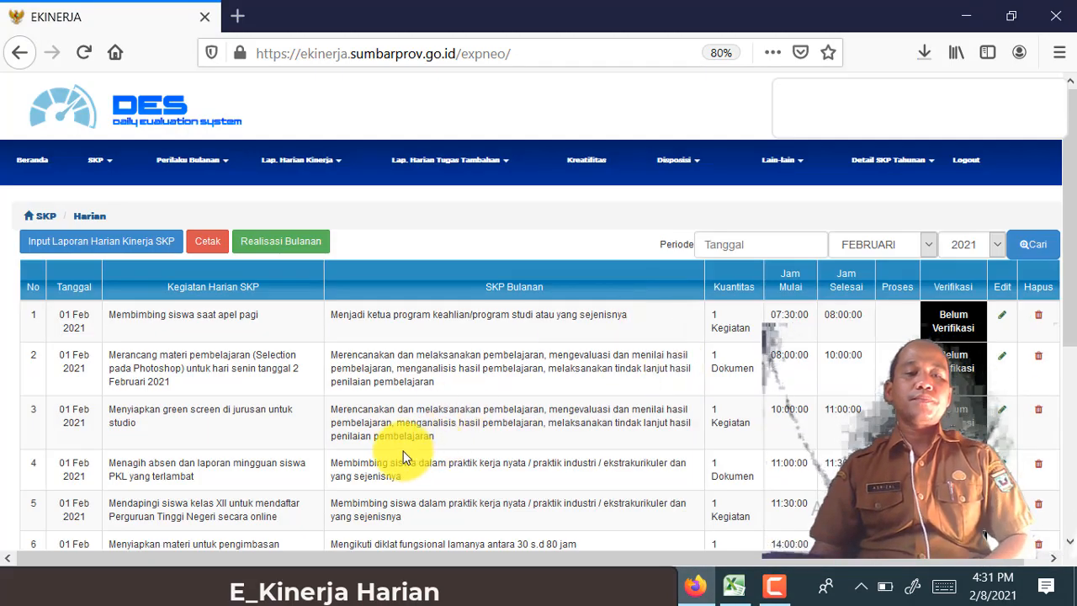
Review the saved teaching activity in the daily list and start another Laporan Harian Kinerja SKP entry dated 2021-02-02.
{"action": "scroll", "coordinate": [404, 452], "scroll_direction": "down", "scroll_amount": 5}
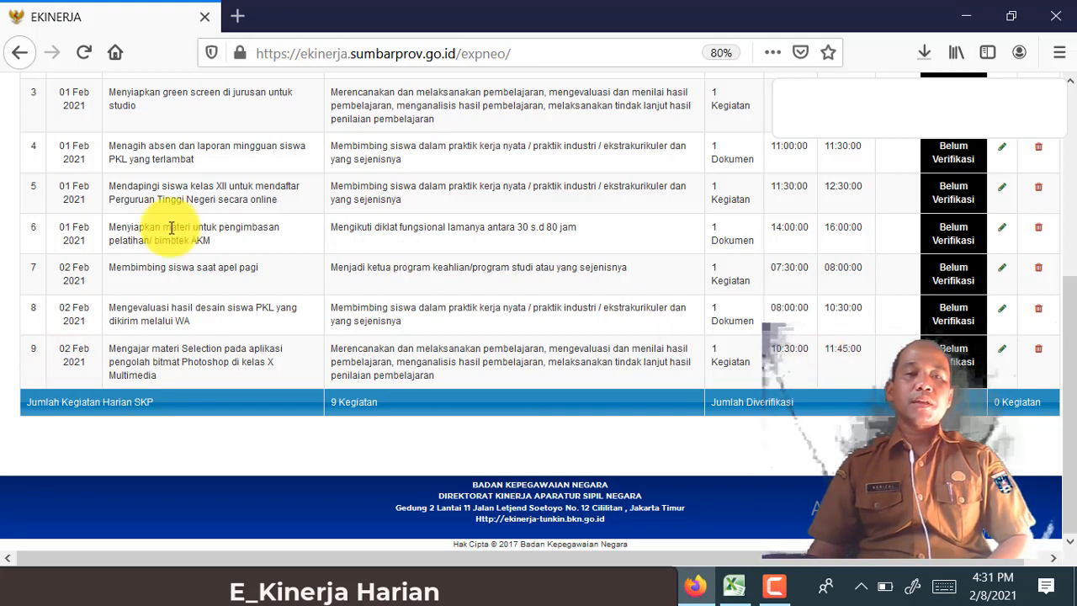
{"action": "scroll", "coordinate": [171, 228], "scroll_direction": "up", "scroll_amount": 5}
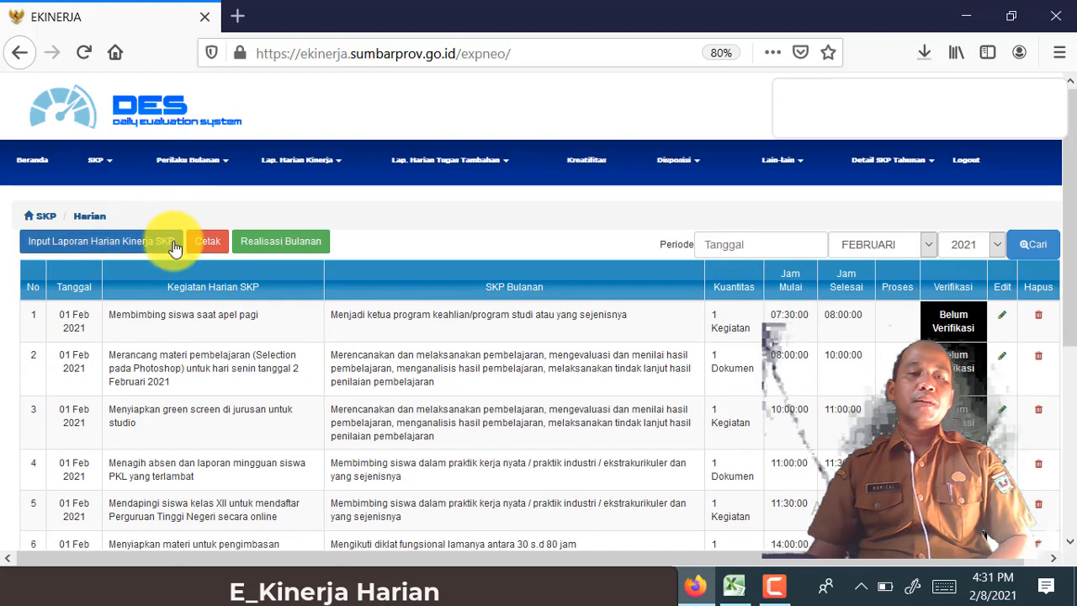
{"action": "left_click", "coordinate": [175, 242]}
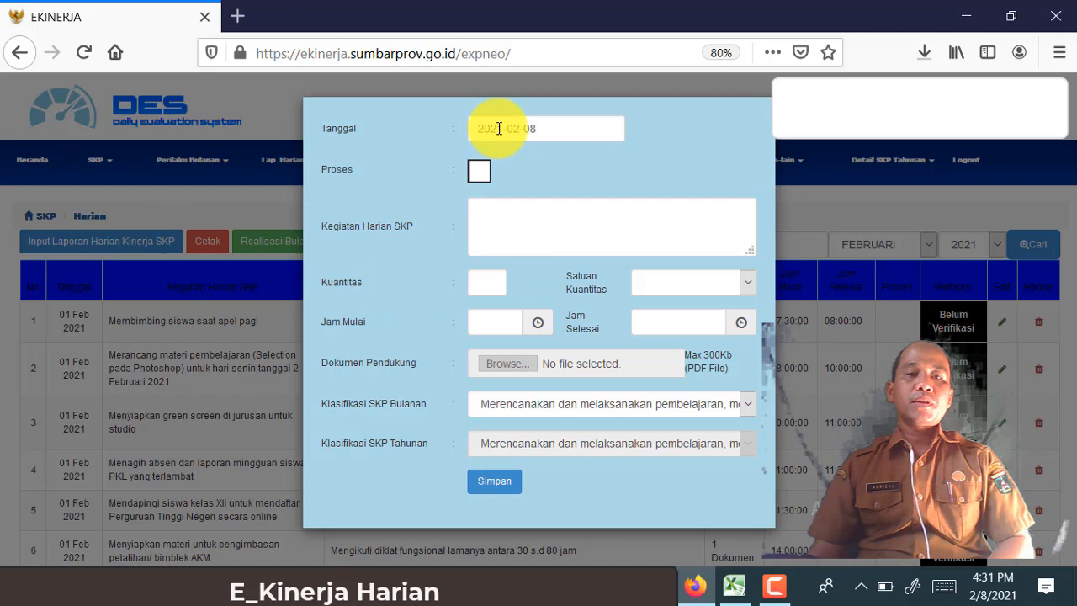
{"action": "left_click", "coordinate": [546, 127]}
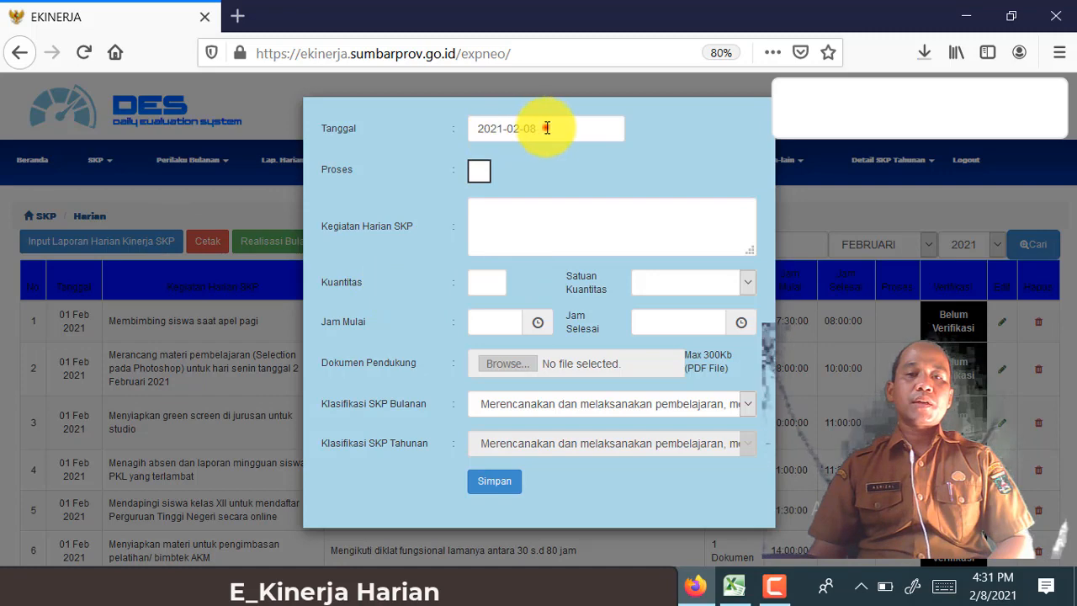
{"action": "left_click", "coordinate": [539, 207]}
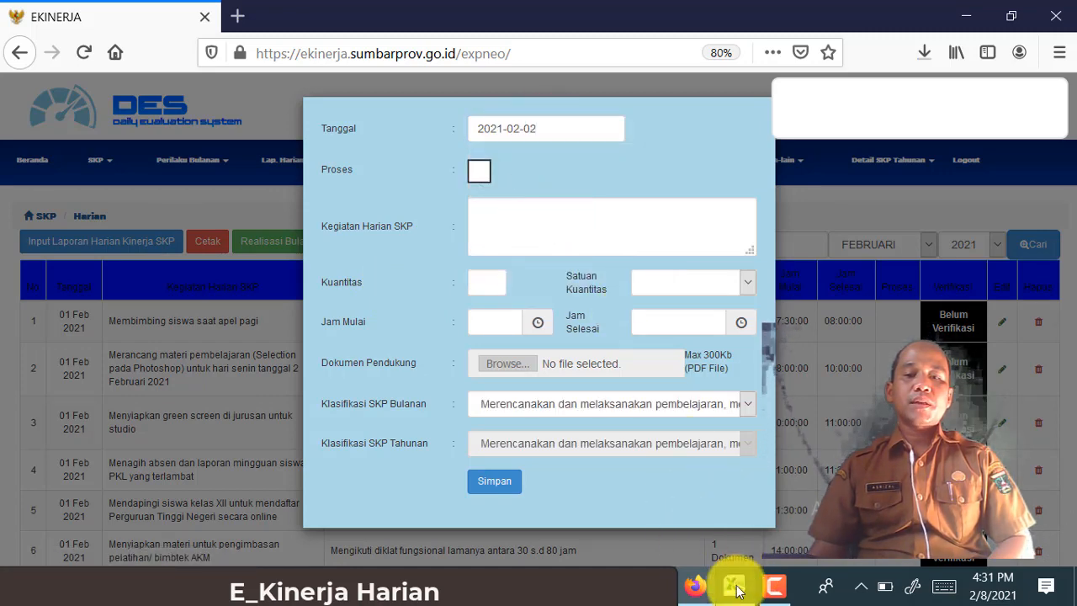
Copy "Merancang materi pembelajaran untuk hari selasa tanggal 9 Februari 2021" from the Excel report into the EKINERJA form's Kegiatan Harian SKP.
{"action": "left_click", "coordinate": [734, 586]}
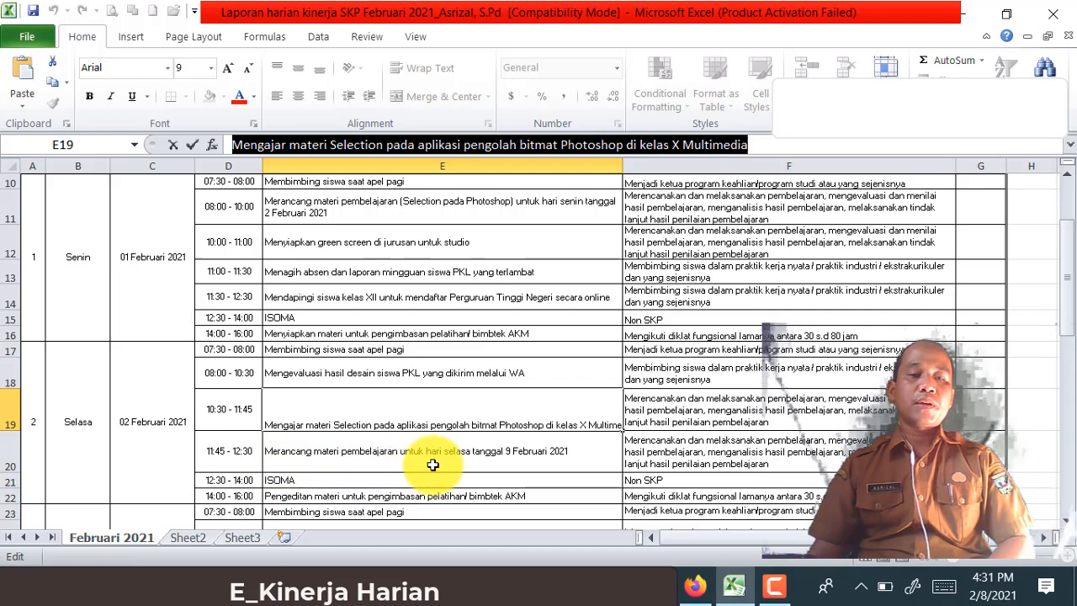
{"action": "left_click", "coordinate": [407, 454]}
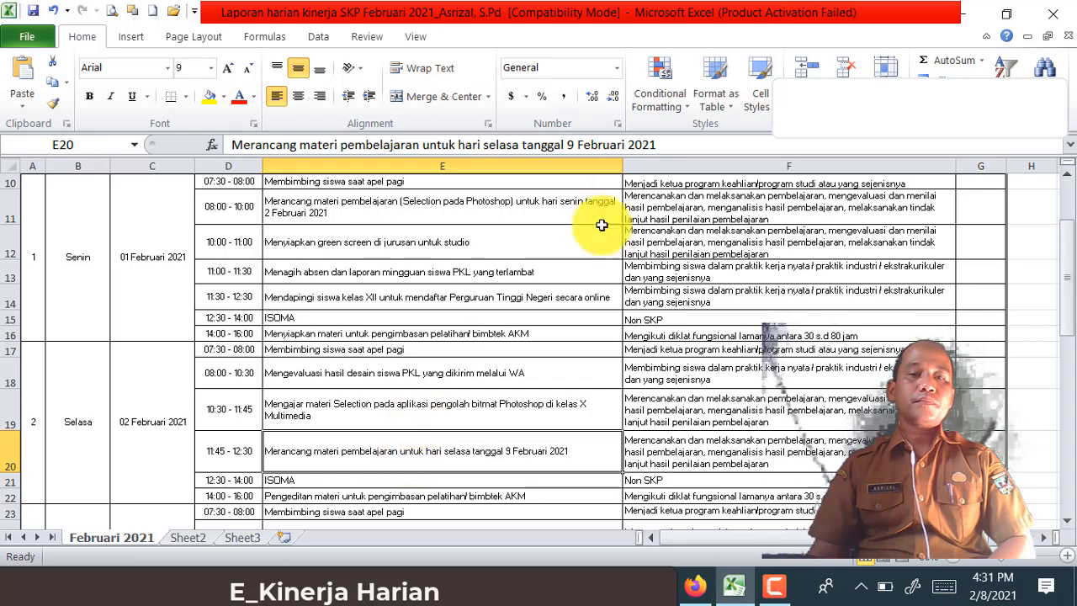
{"action": "triple_click", "coordinate": [740, 145]}
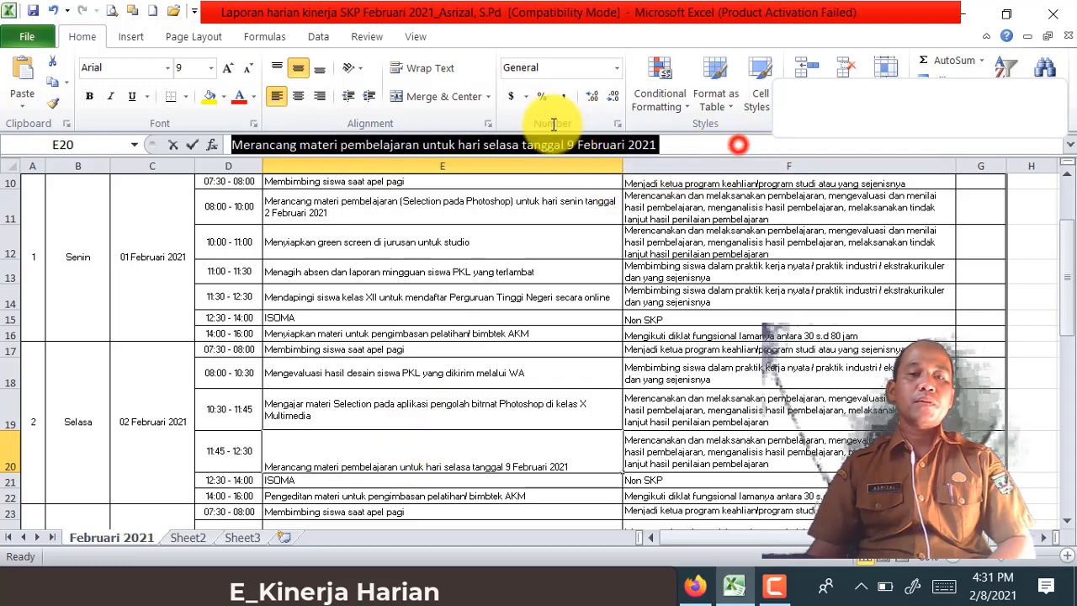
{"action": "right_click", "coordinate": [425, 147]}
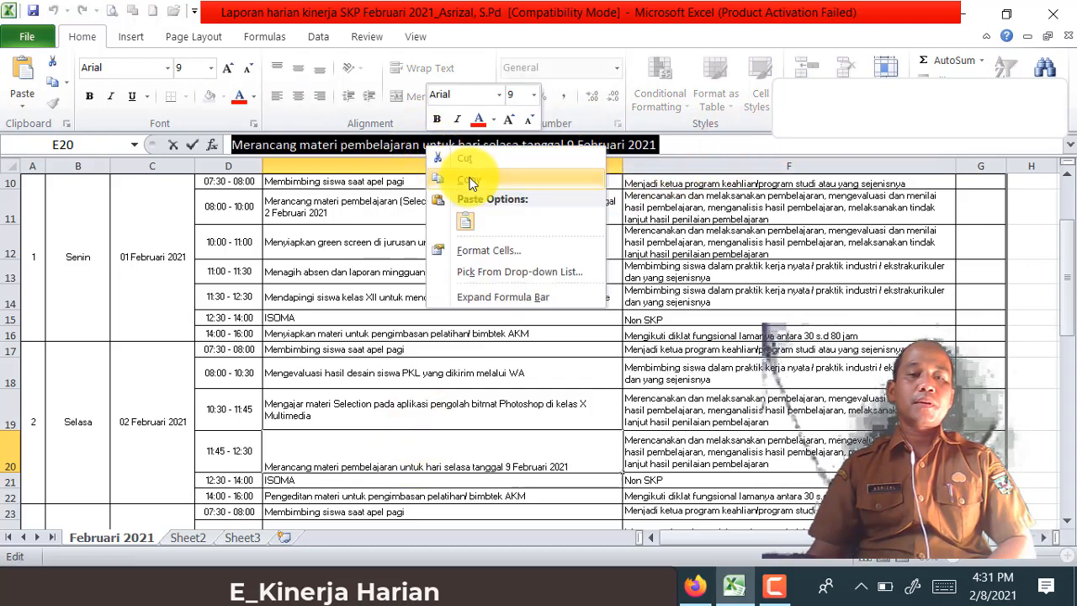
{"action": "left_click", "coordinate": [470, 180]}
{"action": "left_click", "coordinate": [695, 591]}
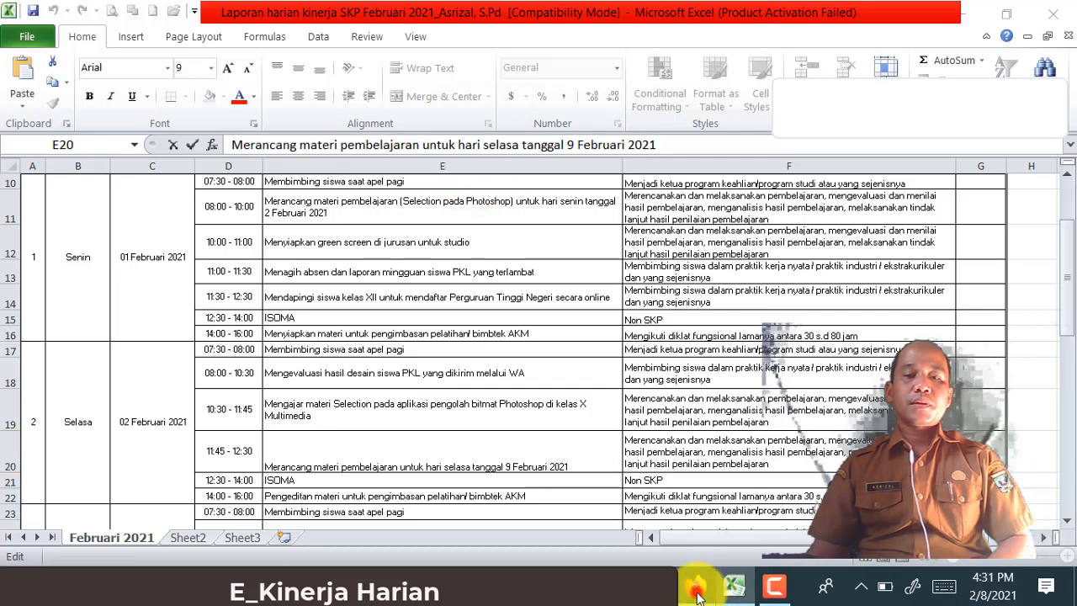
{"action": "right_click", "coordinate": [528, 227]}
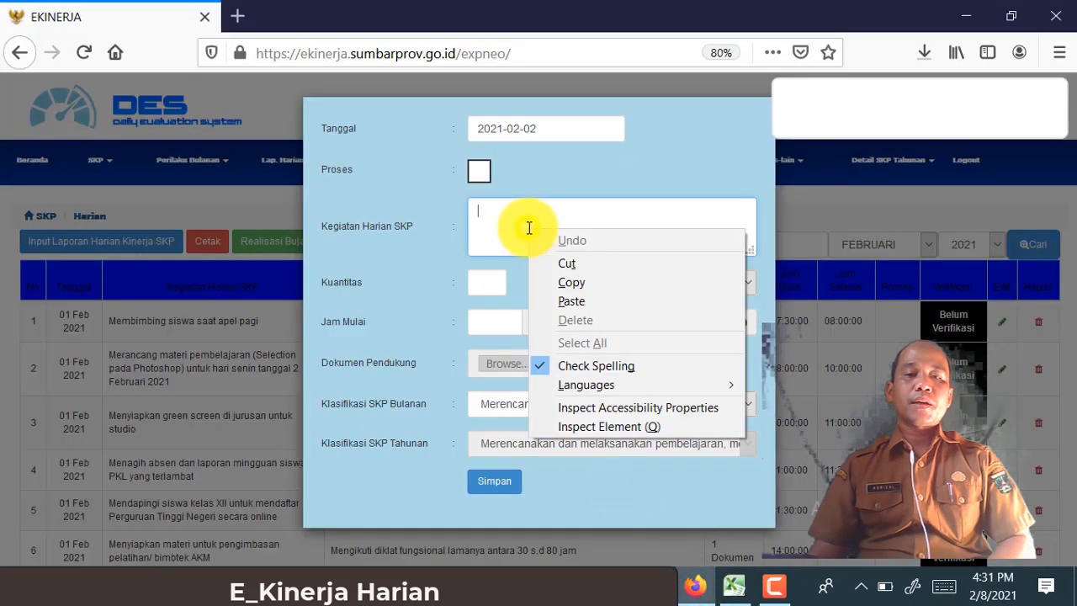
{"action": "left_click", "coordinate": [569, 303]}
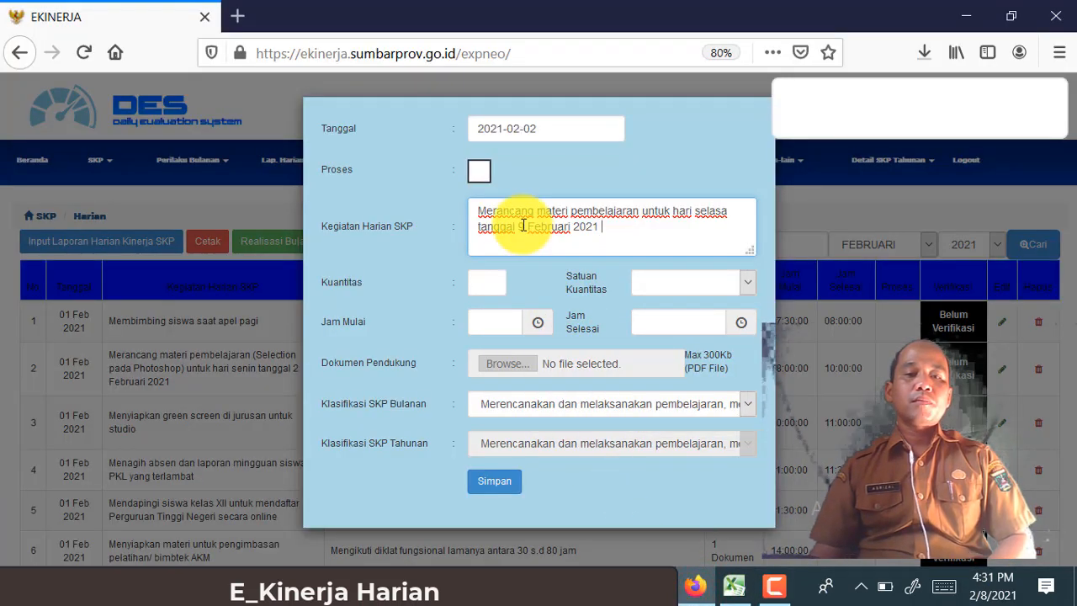
Set the lesson-planning activity's Kuantitas to 1 and choose Kegiatan as its Satuan Kuantitas.
{"action": "left_click", "coordinate": [491, 288]}
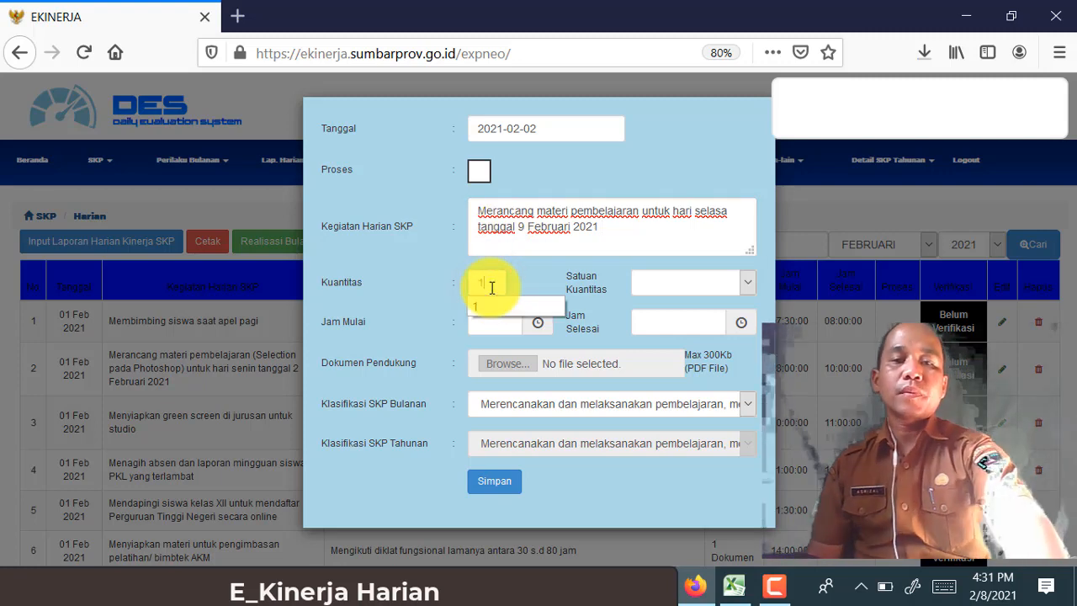
{"action": "type", "text": "1"}
{"action": "left_click", "coordinate": [669, 287]}
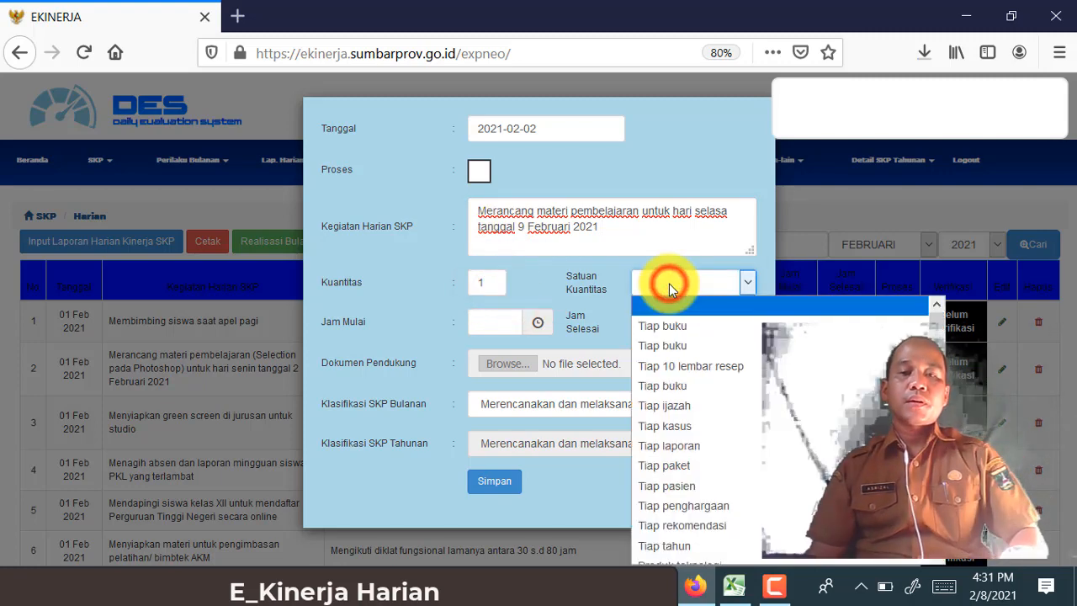
{"action": "scroll", "coordinate": [676, 421], "scroll_direction": "down", "scroll_amount": 5}
{"action": "scroll", "coordinate": [677, 429], "scroll_direction": "down", "scroll_amount": 15}
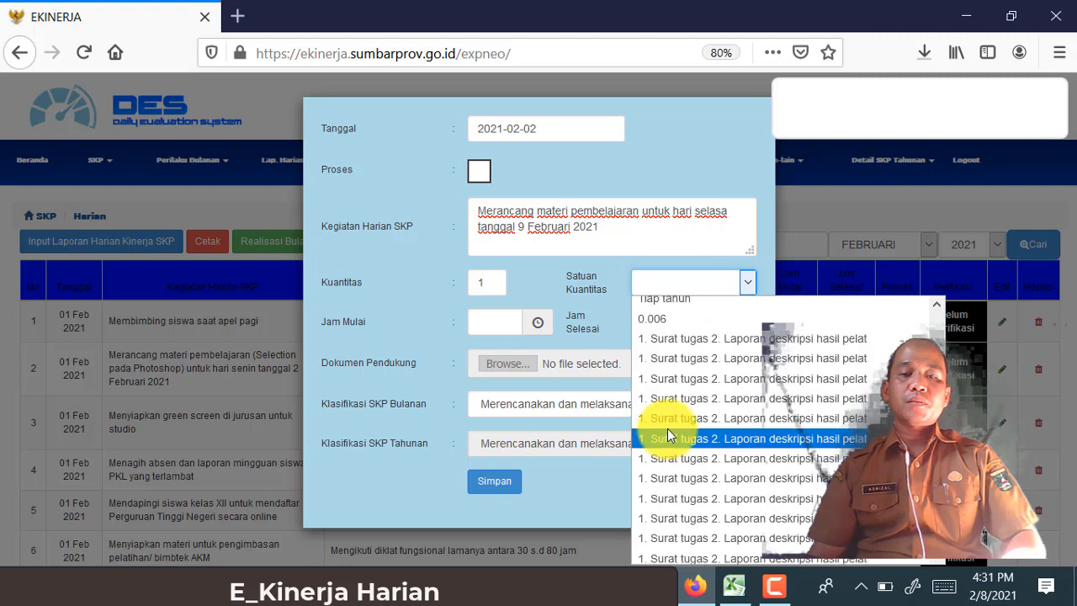
{"action": "scroll", "coordinate": [676, 448], "scroll_direction": "down", "scroll_amount": 20}
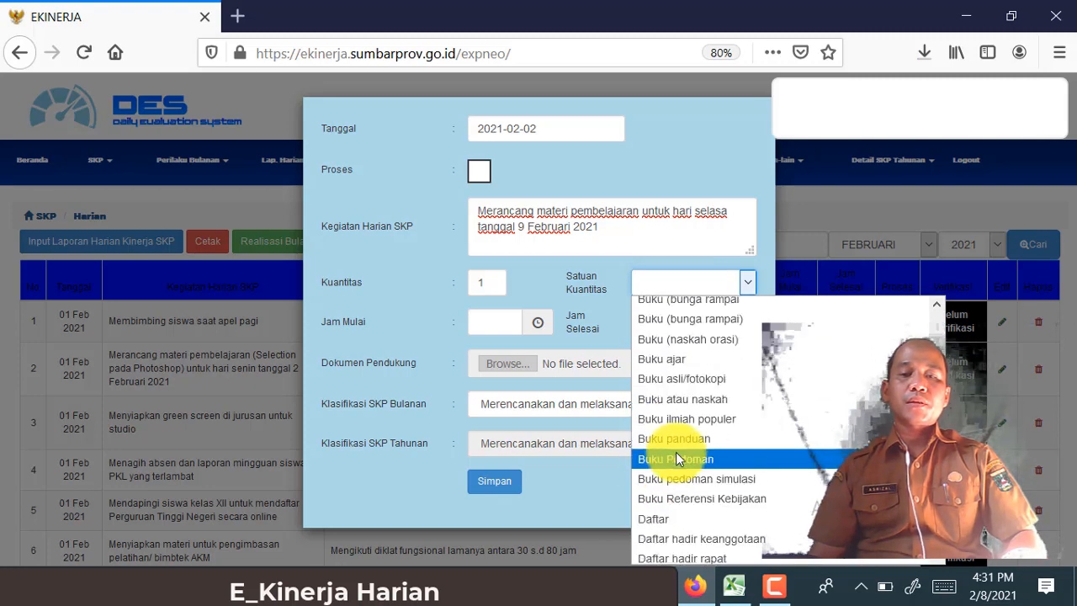
{"action": "scroll", "coordinate": [686, 471], "scroll_direction": "down", "scroll_amount": 20}
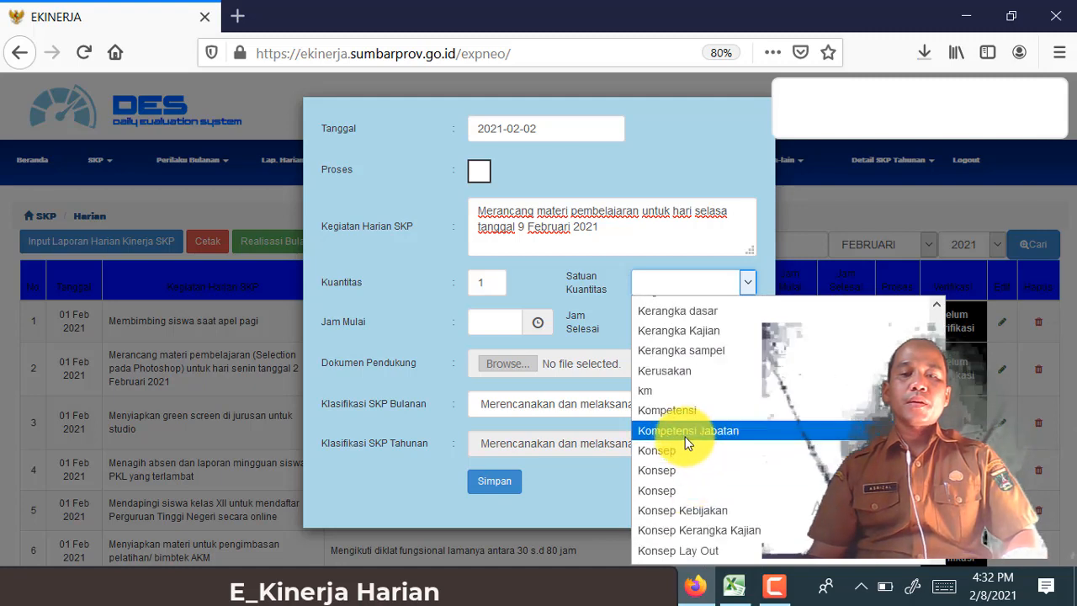
{"action": "scroll", "coordinate": [682, 433], "scroll_direction": "up", "scroll_amount": 3}
{"action": "left_click", "coordinate": [669, 467]}
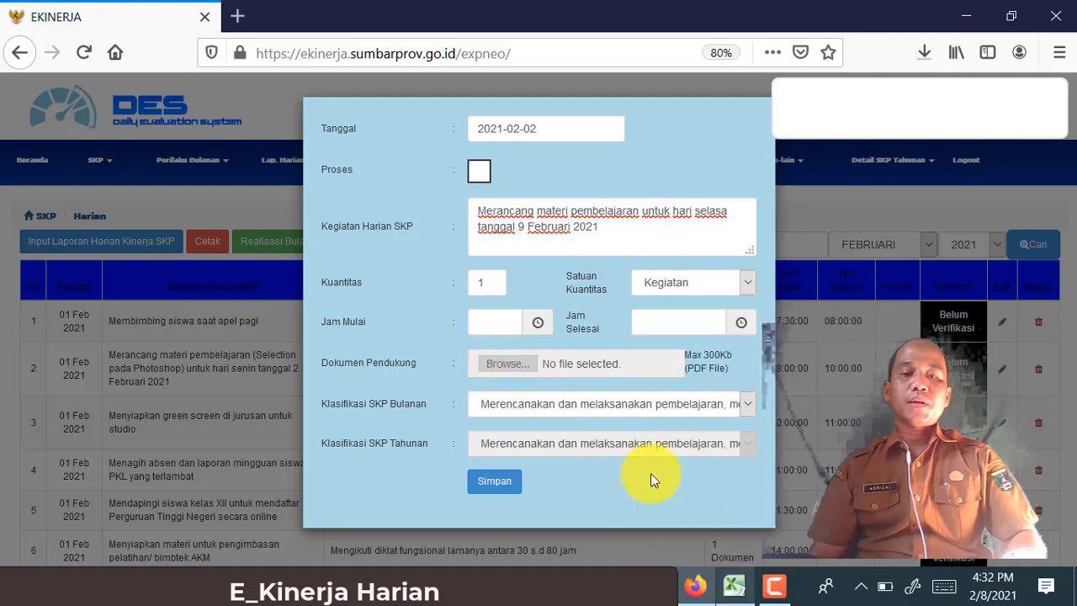
Set the lesson-planning activity's Jam Mulai to 11:46 and Jam Selesai to 12:30, checking the time slot in the Excel report.
{"action": "left_click", "coordinate": [502, 334]}
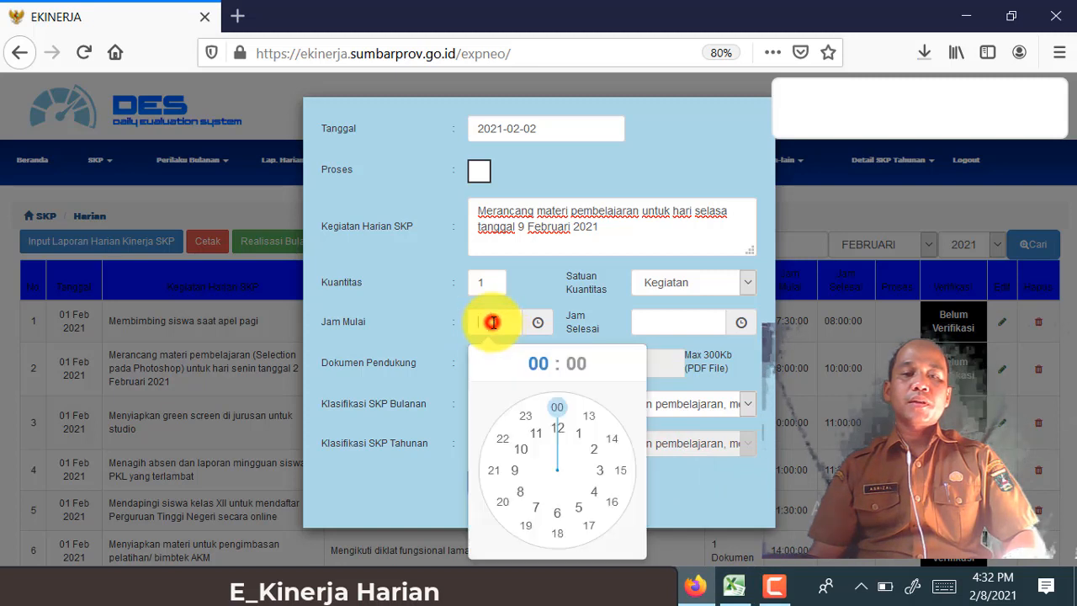
{"action": "left_click", "coordinate": [537, 435]}
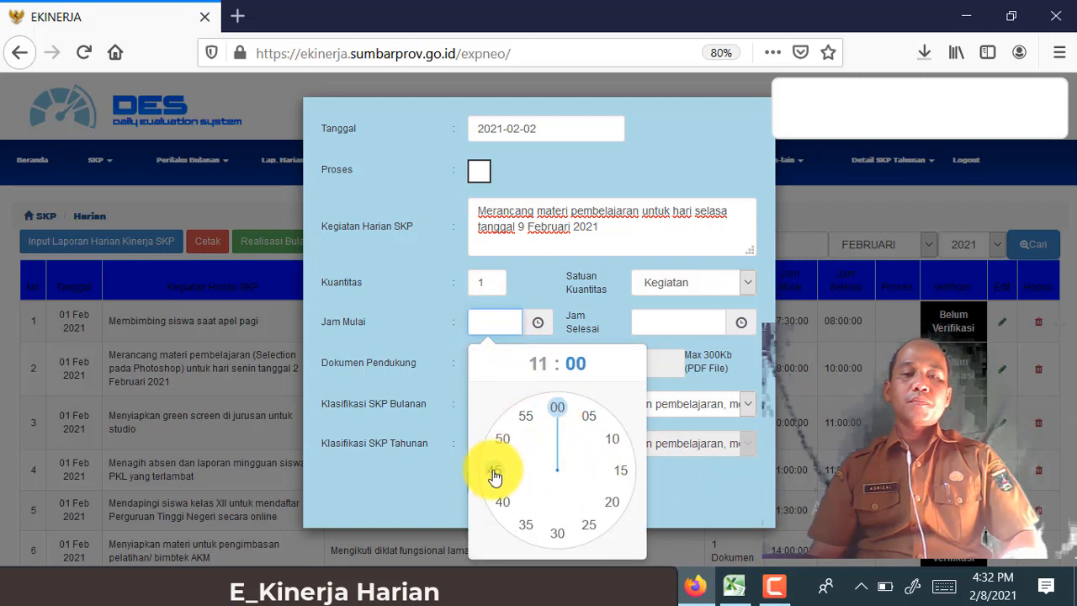
{"action": "left_click", "coordinate": [496, 469]}
{"action": "left_click", "coordinate": [732, 585]}
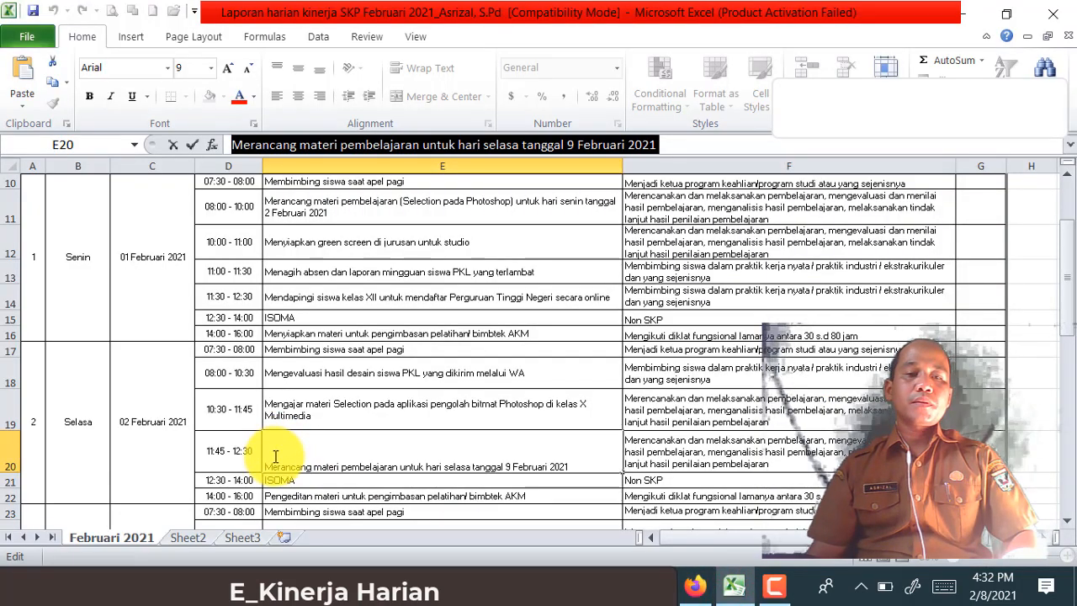
{"action": "left_click", "coordinate": [694, 588]}
{"action": "left_click", "coordinate": [640, 321]}
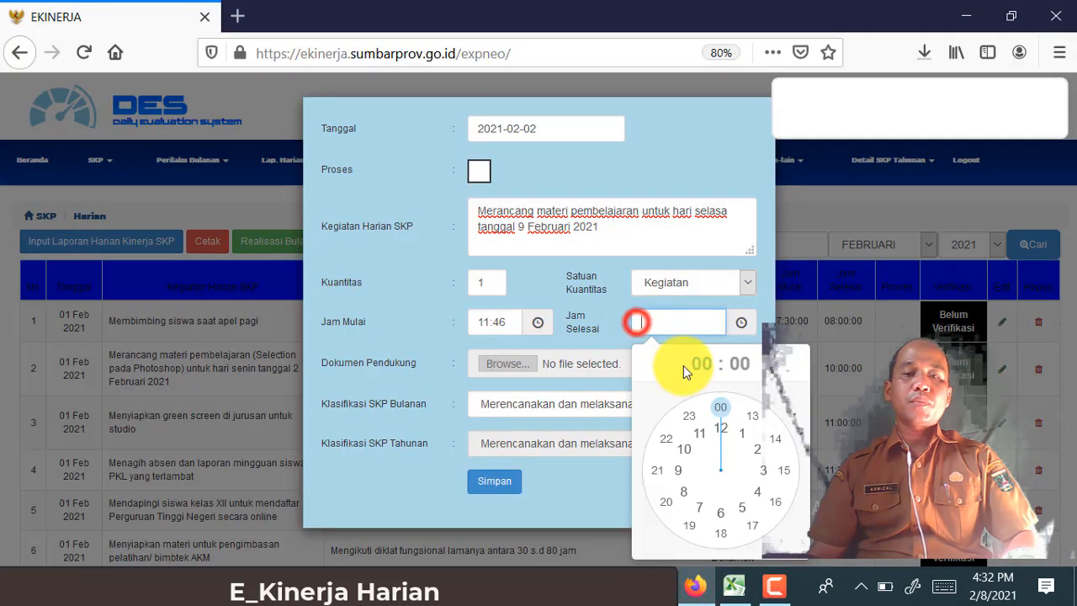
{"action": "left_click", "coordinate": [721, 431]}
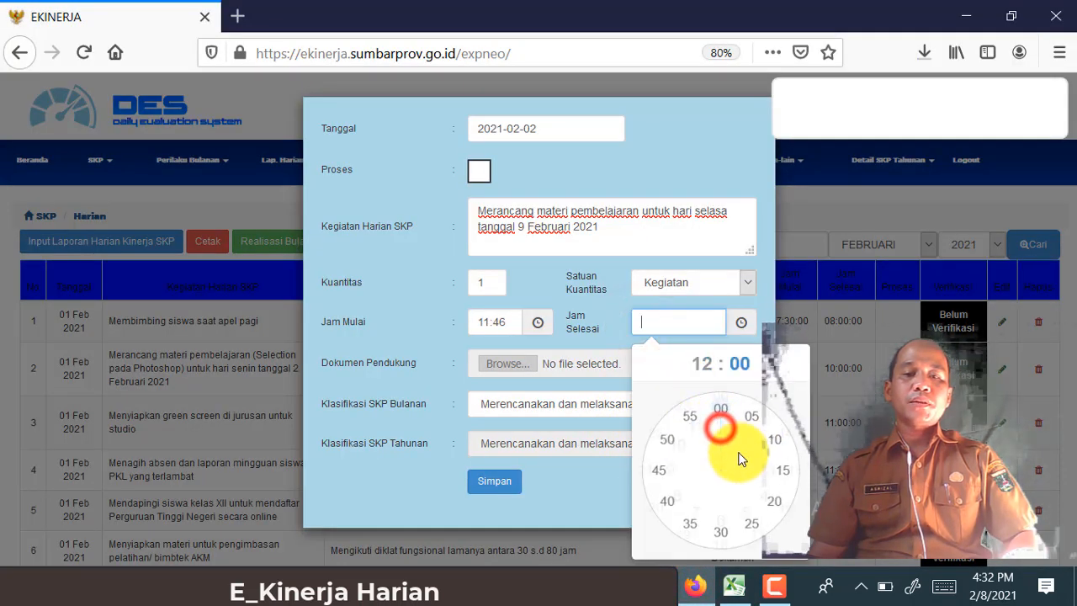
{"action": "left_click", "coordinate": [724, 532]}
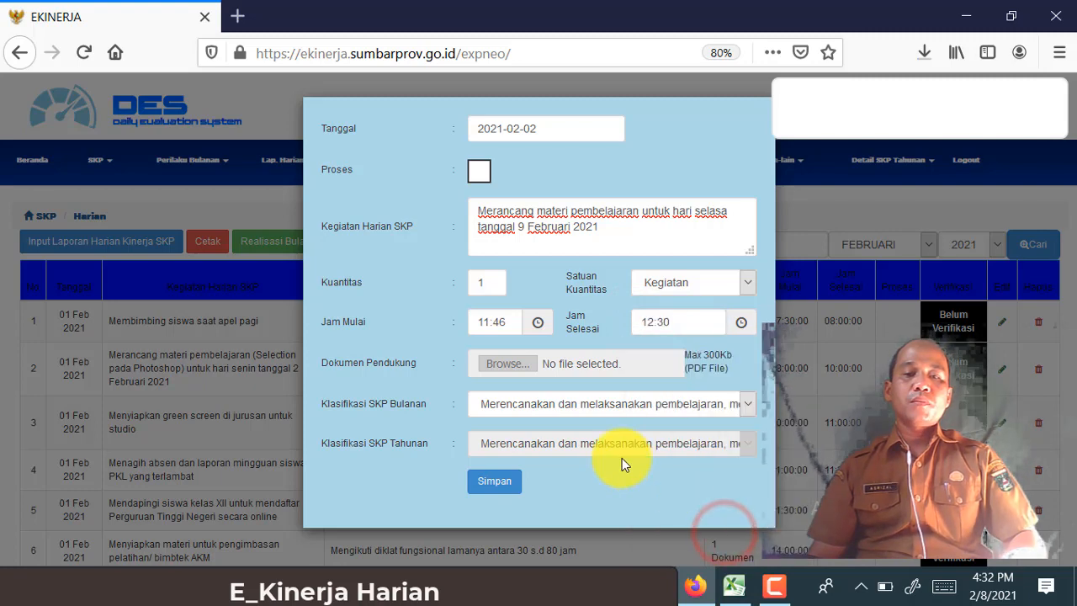
Choose the monthly classification starting with "Merencanakan dan melaksanakan pembelajaran", save the lesson-planning entry and check it in the daily list.
{"action": "left_click", "coordinate": [651, 414]}
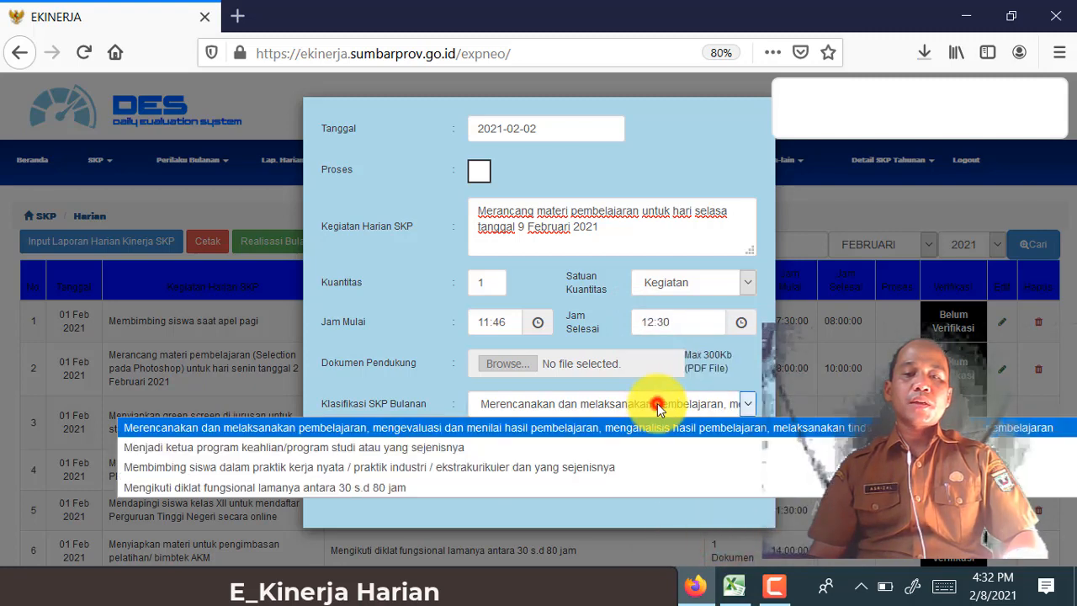
{"action": "left_click", "coordinate": [505, 431]}
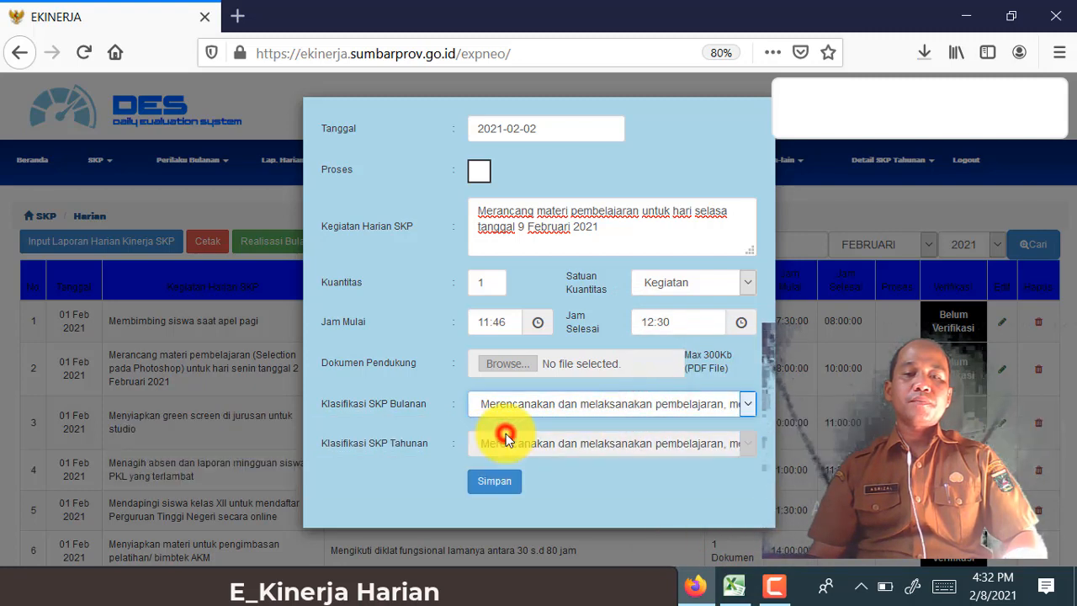
{"action": "left_click", "coordinate": [518, 497]}
{"action": "left_click", "coordinate": [529, 303]}
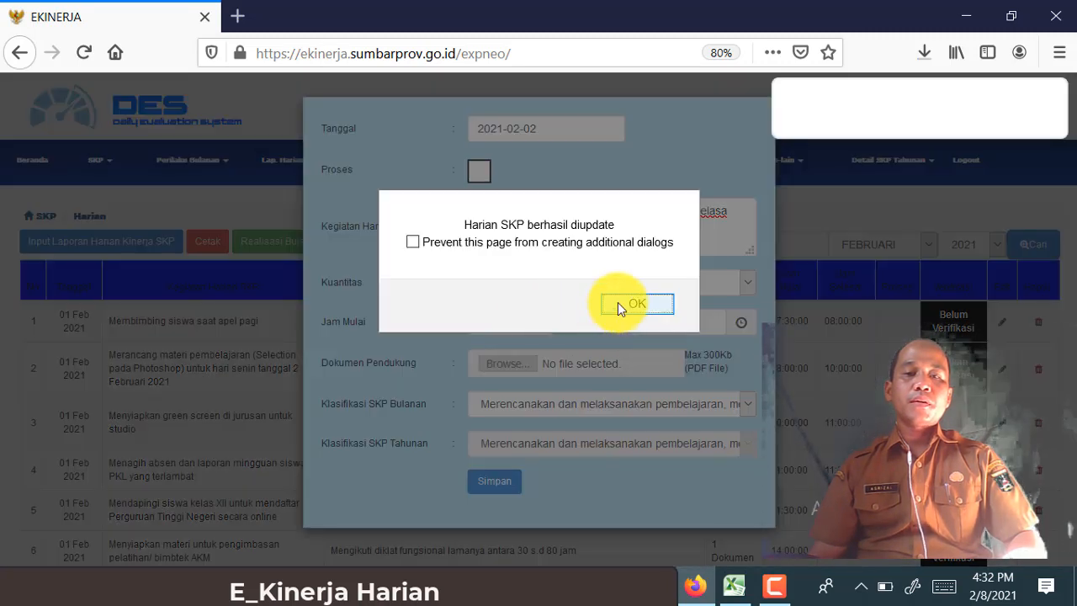
{"action": "left_click", "coordinate": [617, 304]}
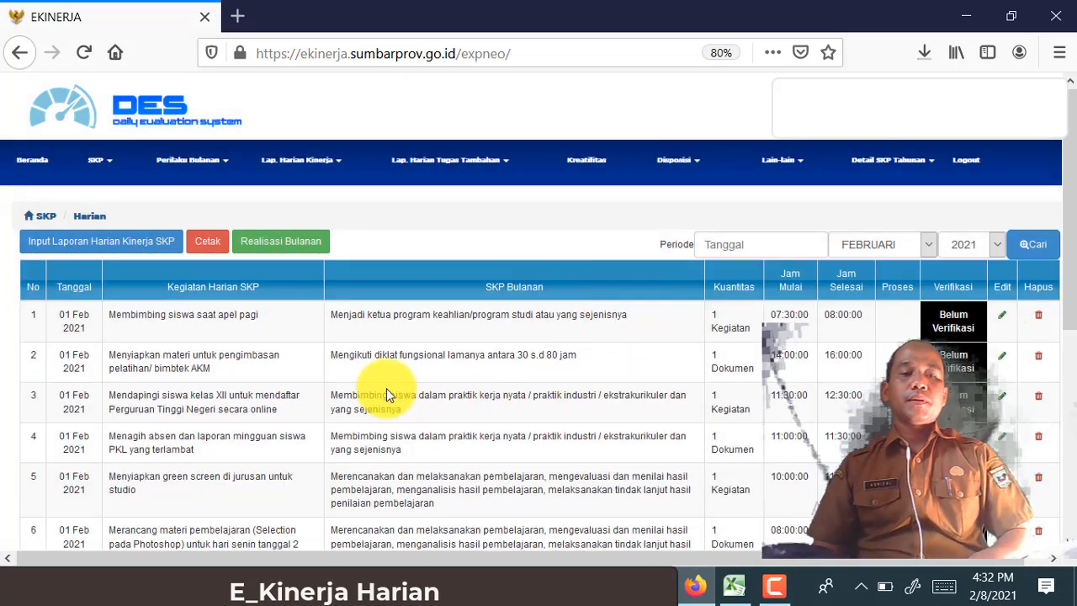
{"action": "scroll", "coordinate": [270, 386], "scroll_direction": "down", "scroll_amount": 5}
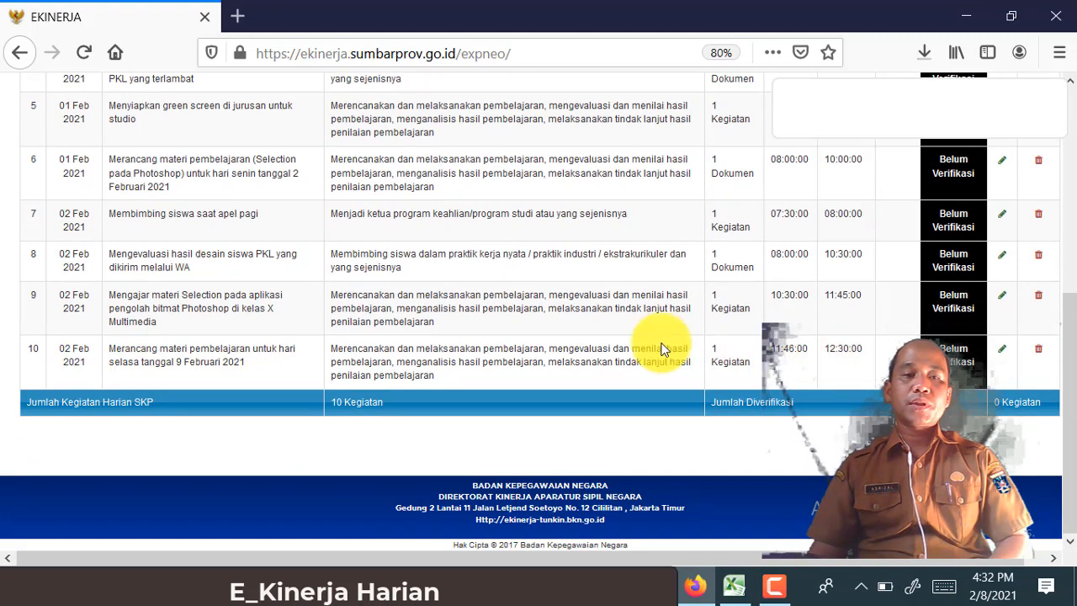
{"action": "scroll", "coordinate": [477, 307], "scroll_direction": "up", "scroll_amount": 5}
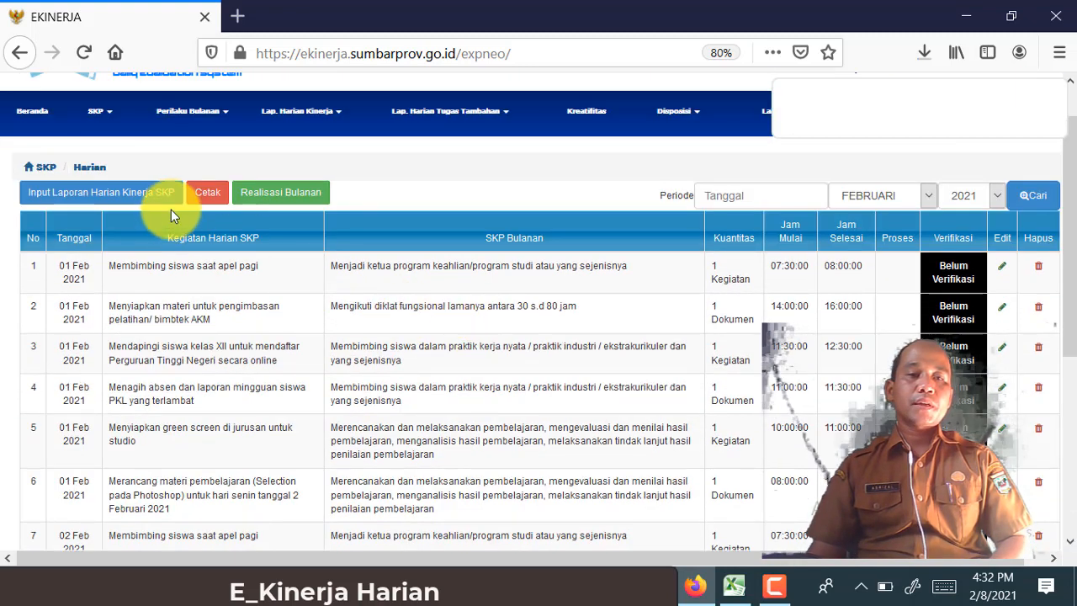
{"action": "left_click", "coordinate": [172, 196]}
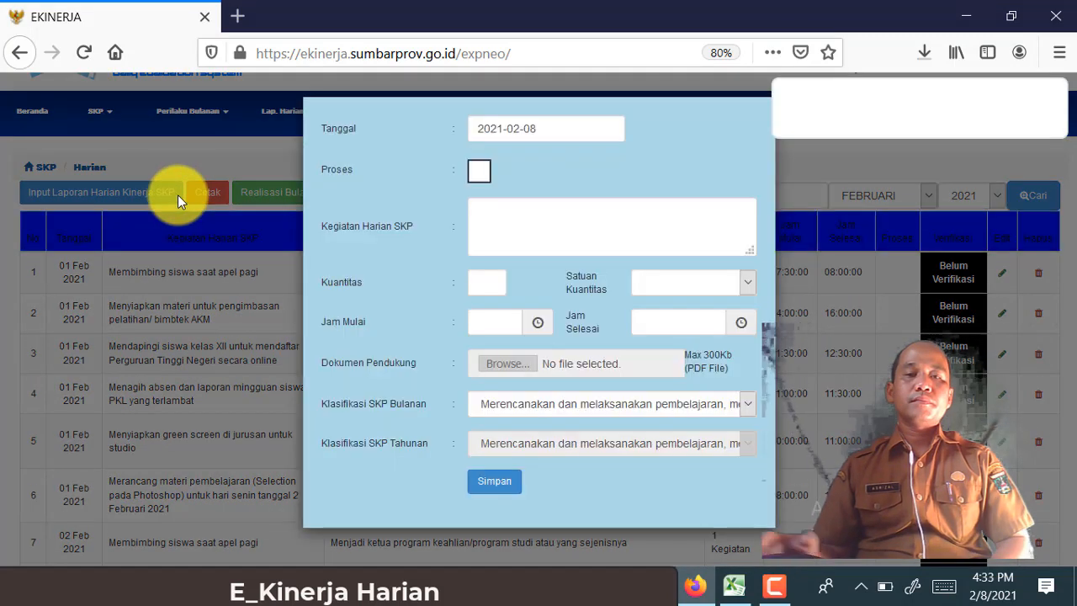
{"action": "left_click", "coordinate": [543, 125]}
{"action": "left_click", "coordinate": [547, 208]}
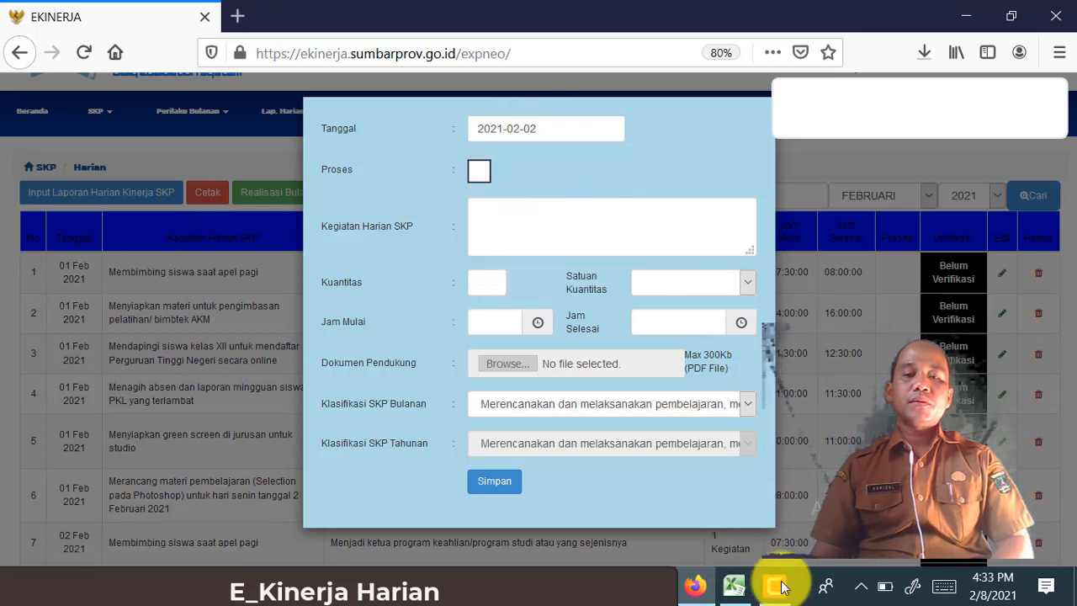
{"action": "left_click", "coordinate": [734, 586]}
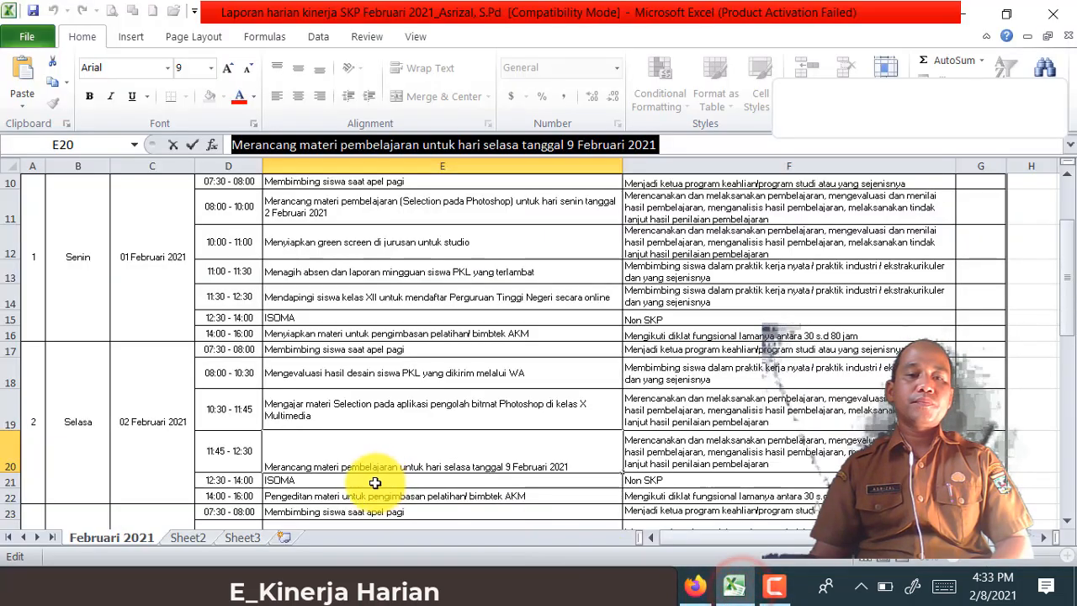
{"action": "left_click", "coordinate": [296, 486]}
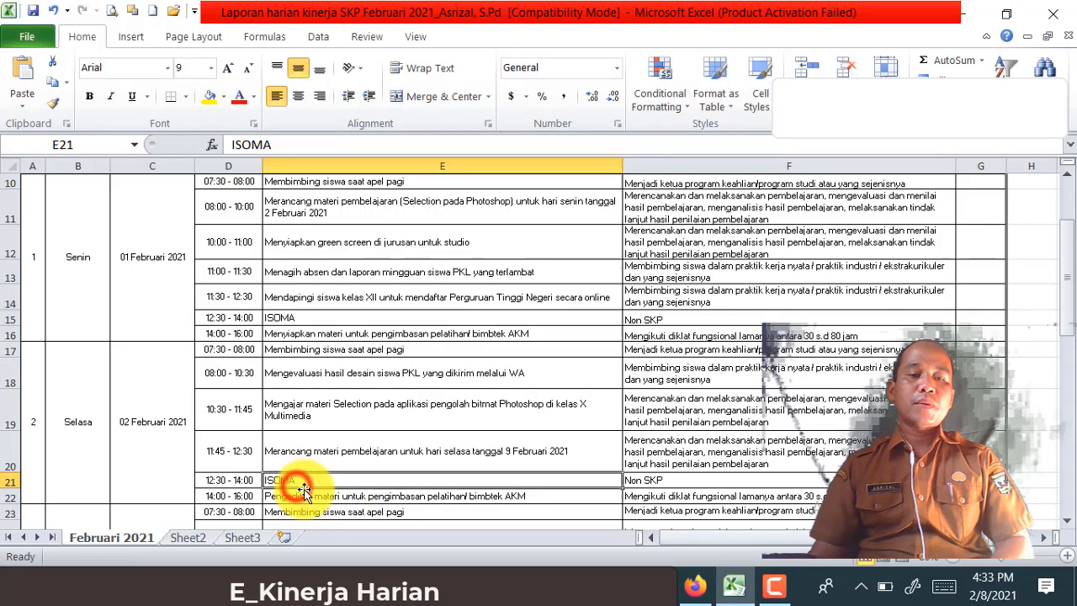
{"action": "left_click", "coordinate": [693, 589]}
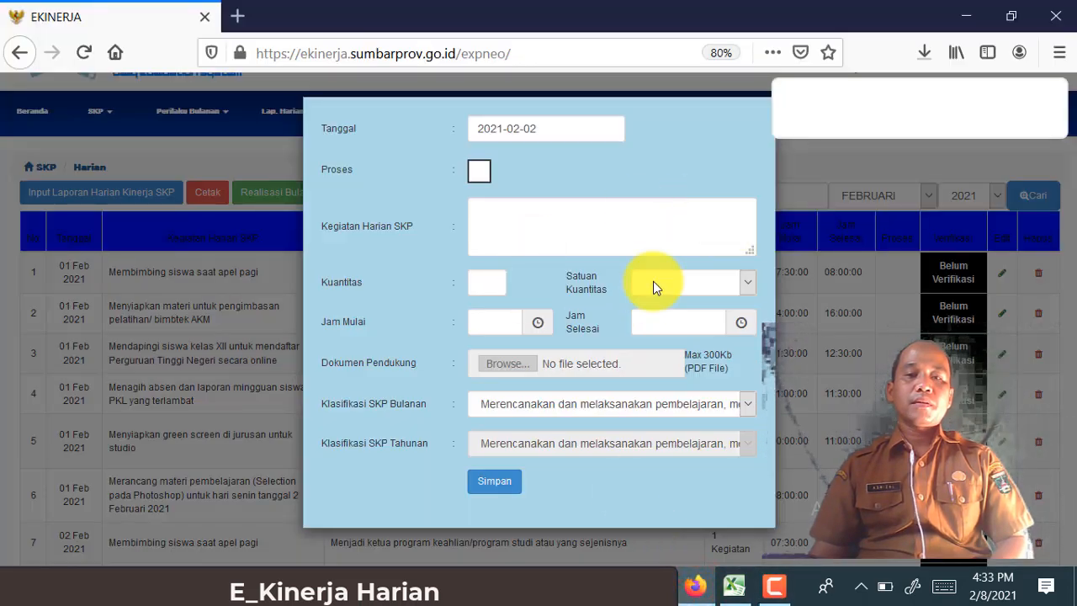
{"action": "left_click", "coordinate": [815, 168]}
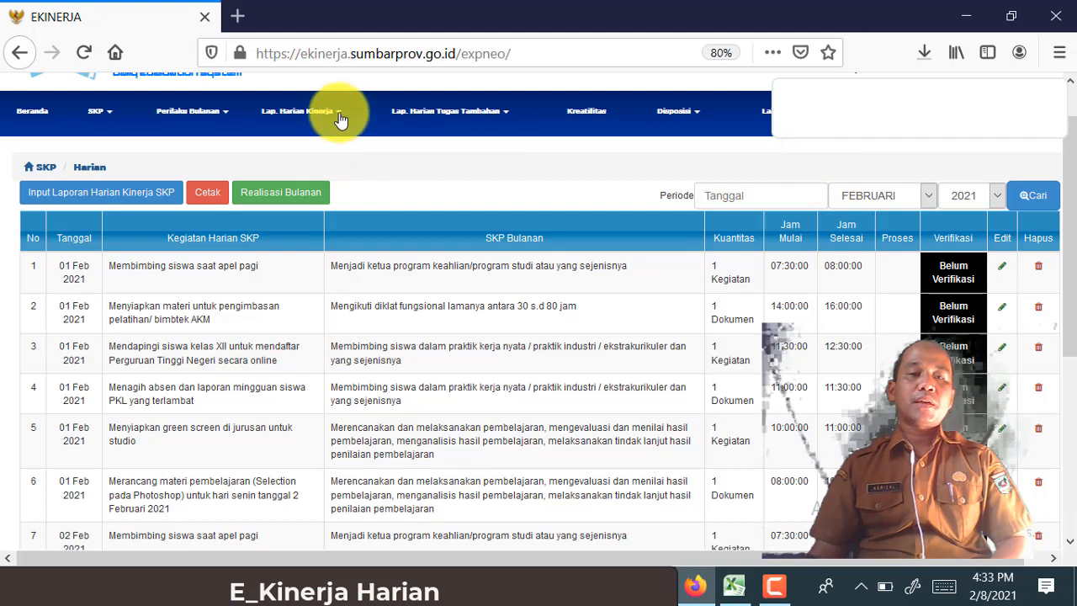
Open the Lap. Harian Non SKP page and start a new Produktivitas entry dated 2021-02-02.
{"action": "left_click", "coordinate": [340, 117]}
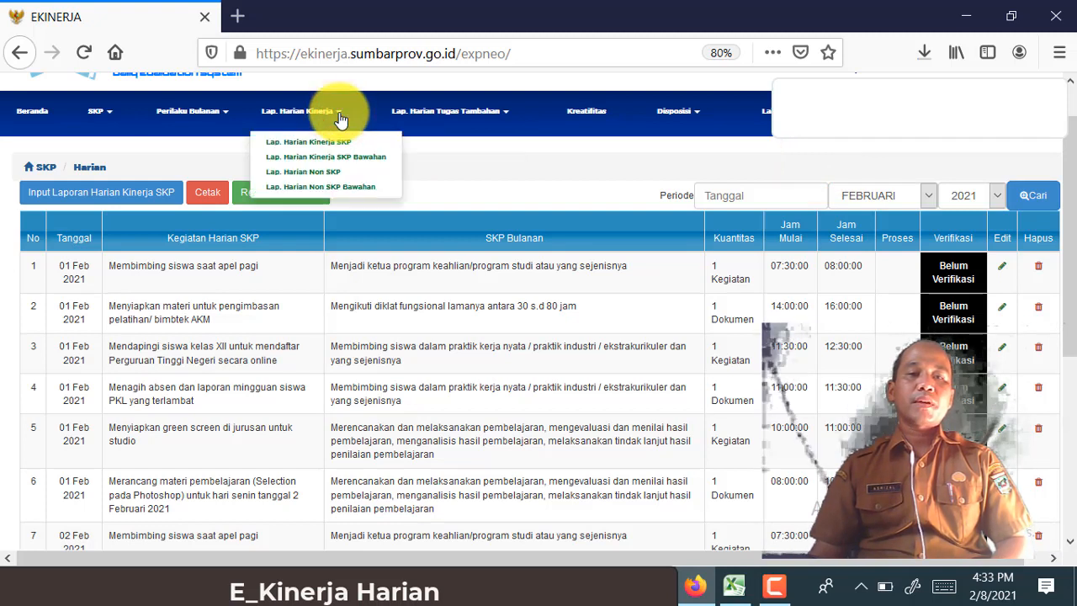
{"action": "left_click", "coordinate": [362, 175]}
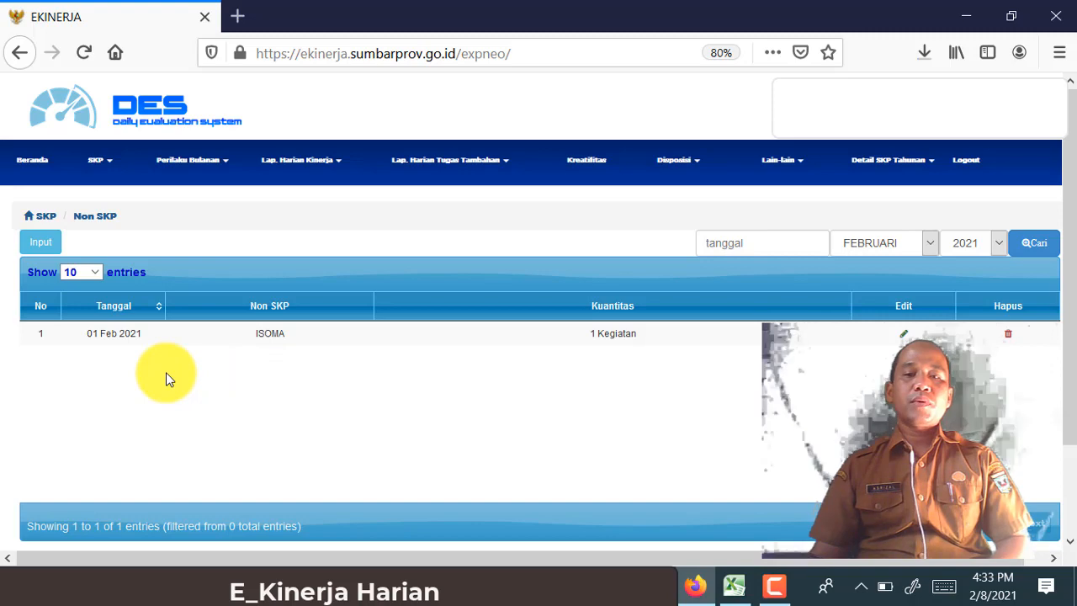
{"action": "left_click", "coordinate": [42, 243]}
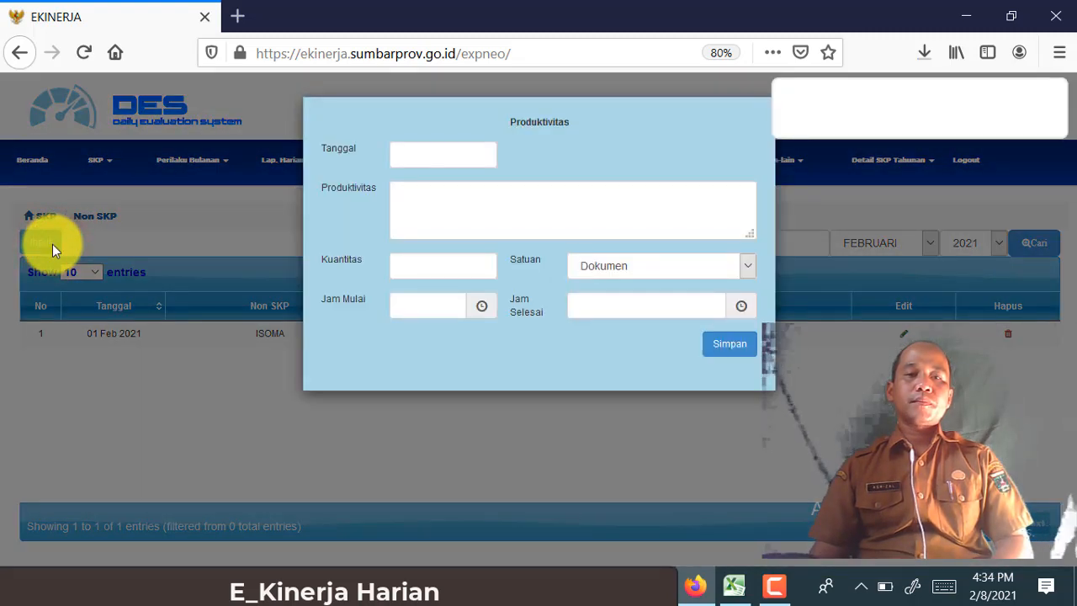
{"action": "left_click", "coordinate": [415, 153]}
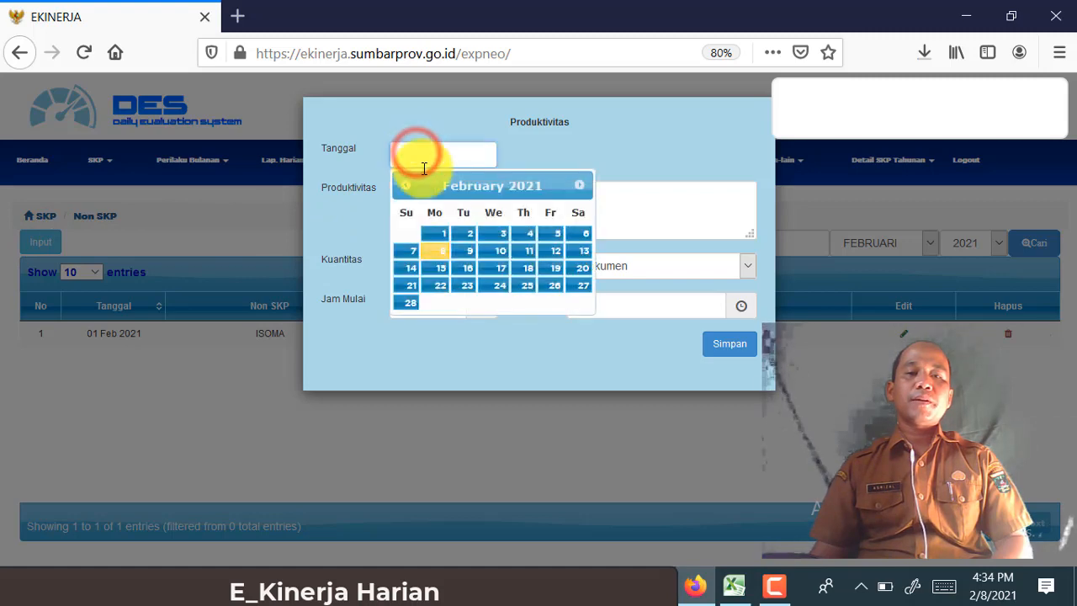
{"action": "left_click", "coordinate": [464, 232]}
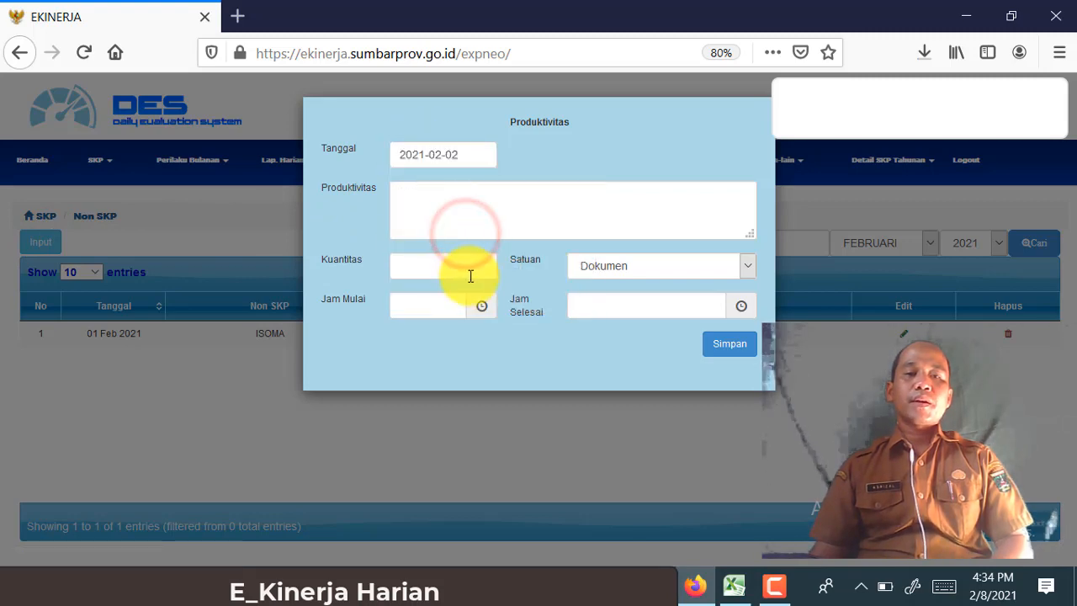
Copy "ISOMA" from the 2 February rows of the Excel report into the EKINERJA Non SKP form's Produktivitas field.
{"action": "left_click", "coordinate": [733, 587]}
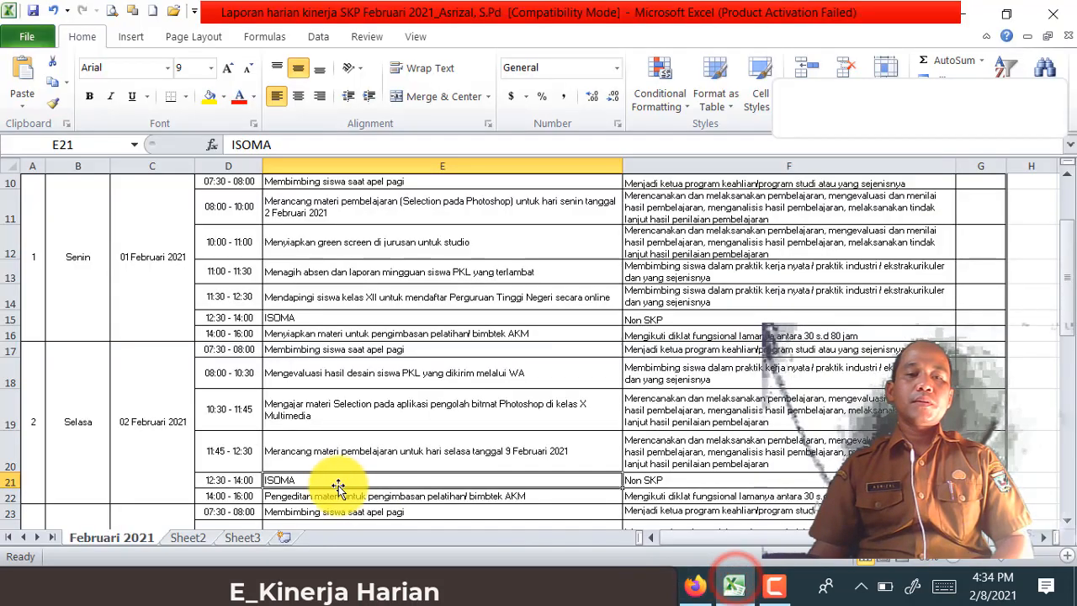
{"action": "left_click_drag", "start_coordinate": [281, 144], "coordinate": [229, 145]}
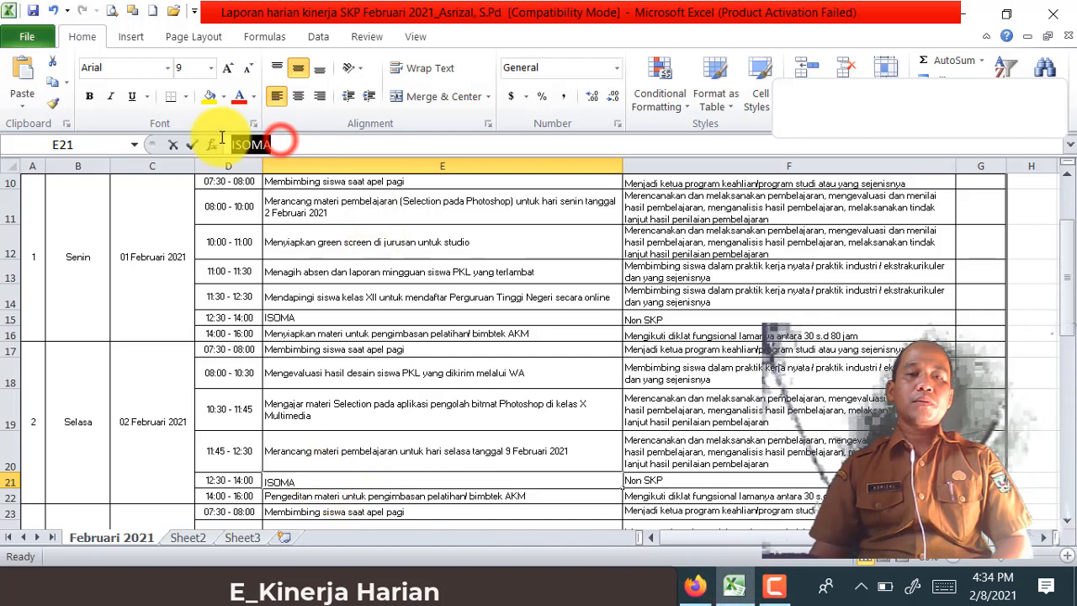
{"action": "right_click", "coordinate": [244, 145]}
{"action": "left_click", "coordinate": [281, 174]}
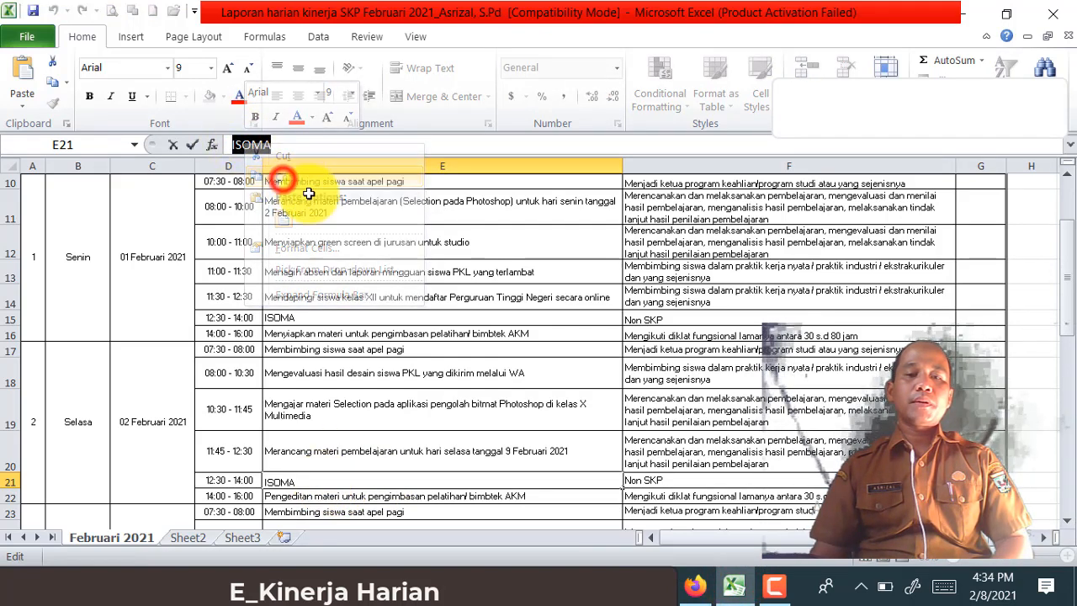
{"action": "left_click", "coordinate": [695, 587]}
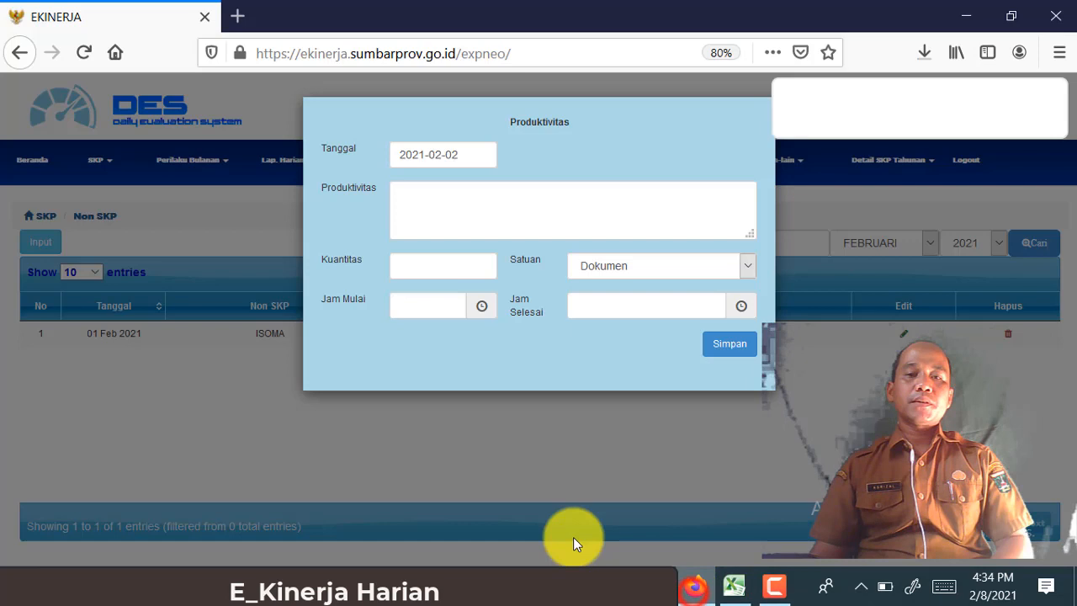
{"action": "right_click", "coordinate": [423, 198]}
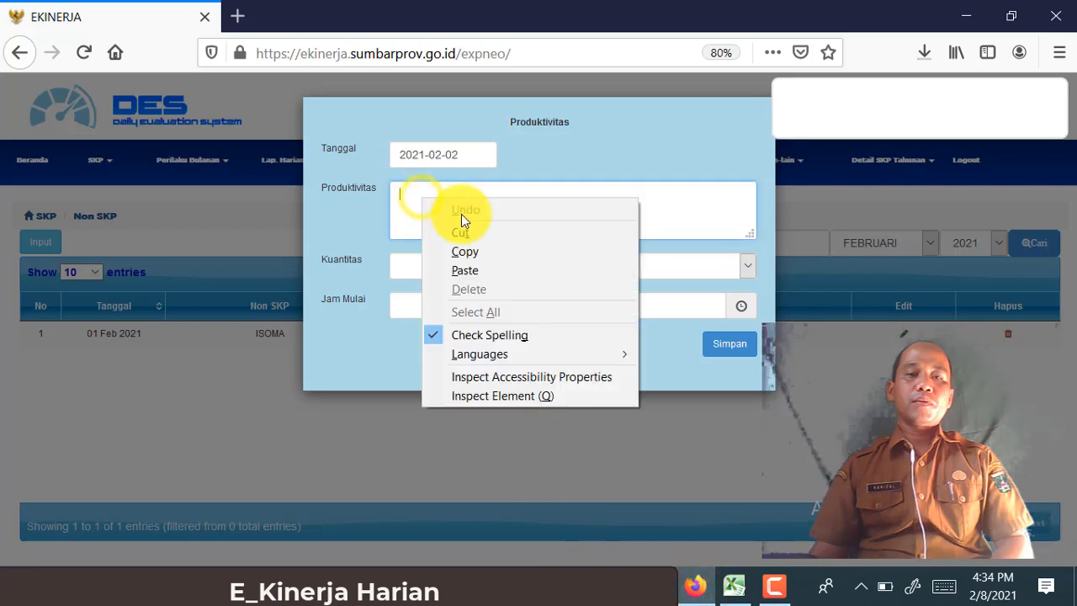
{"action": "left_click", "coordinate": [473, 271]}
Set the ISOMA entry's Kuantitas to 1 and choose Kegiatan as its Satuan.
{"action": "left_click", "coordinate": [452, 271]}
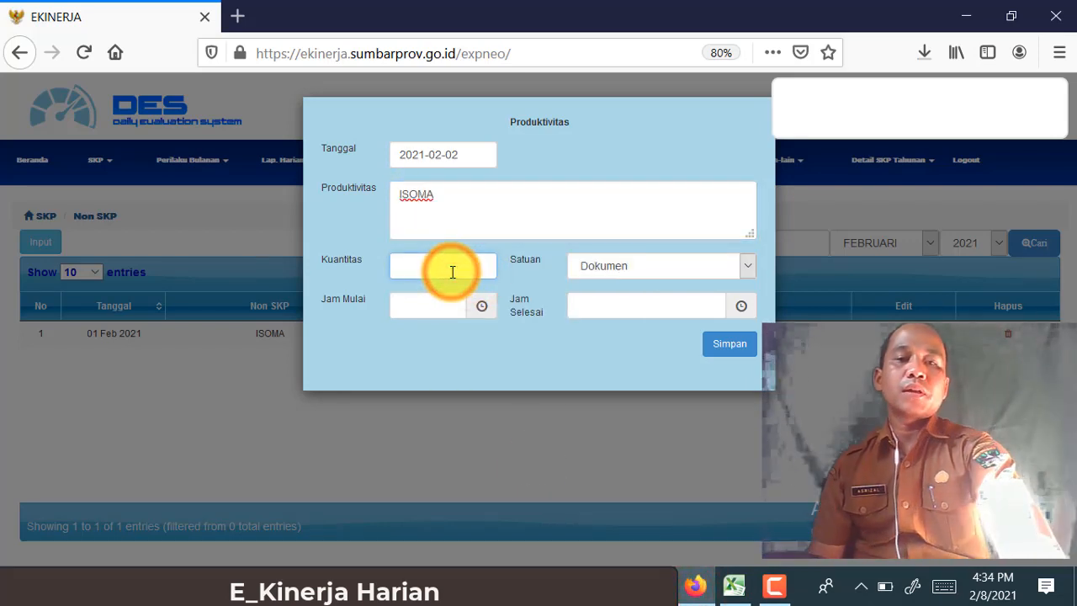
{"action": "type", "text": "1"}
{"action": "left_click", "coordinate": [449, 288]}
{"action": "left_click", "coordinate": [618, 269]}
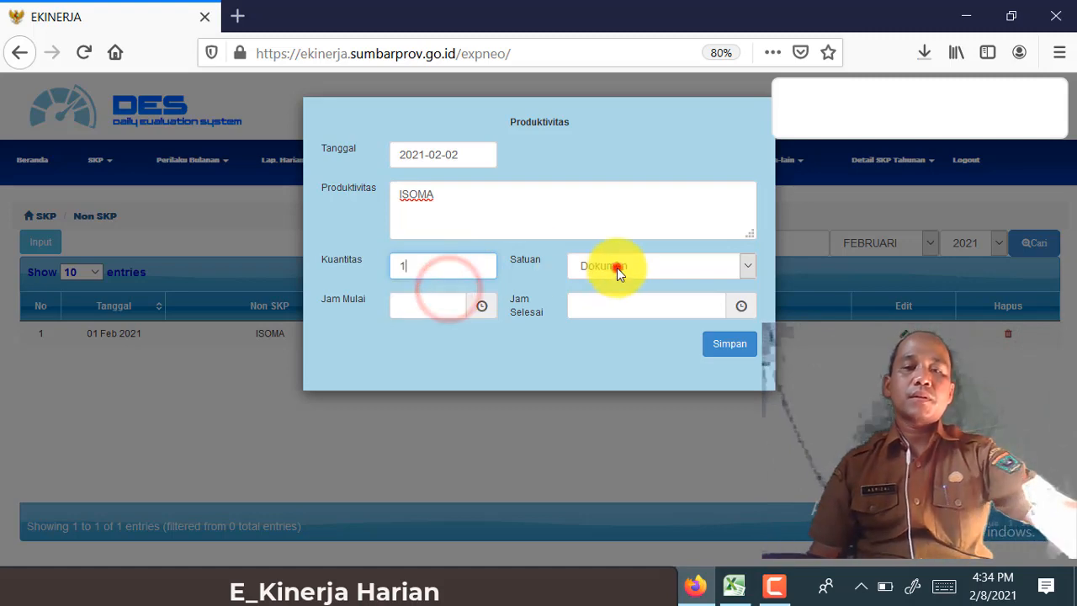
{"action": "scroll", "coordinate": [632, 437], "scroll_direction": "down", "scroll_amount": 10}
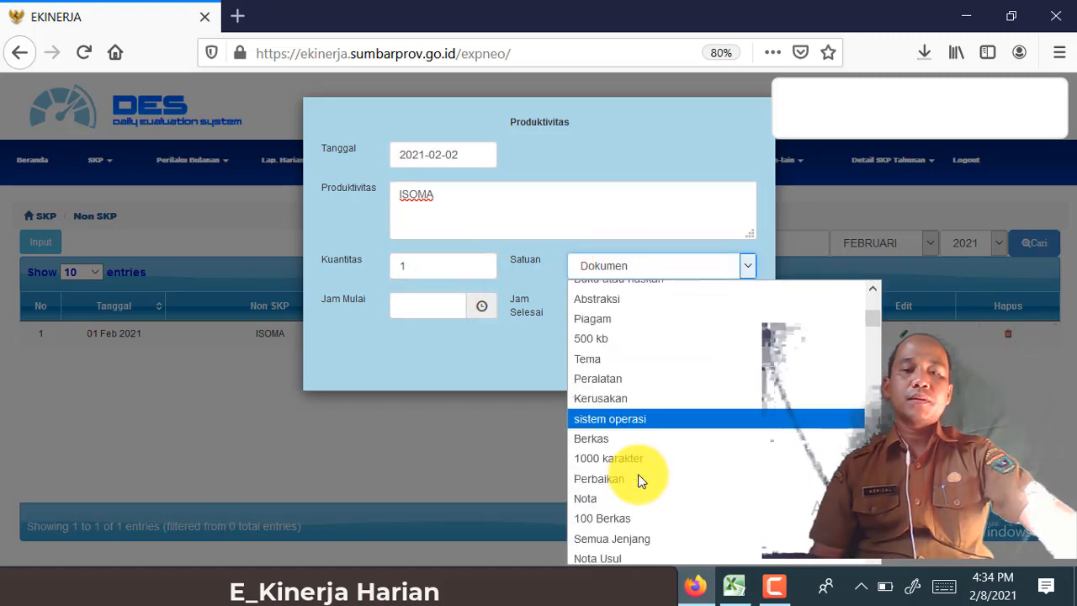
{"action": "scroll", "coordinate": [637, 475], "scroll_direction": "down", "scroll_amount": 10}
{"action": "scroll", "coordinate": [637, 477], "scroll_direction": "up", "scroll_amount": 9}
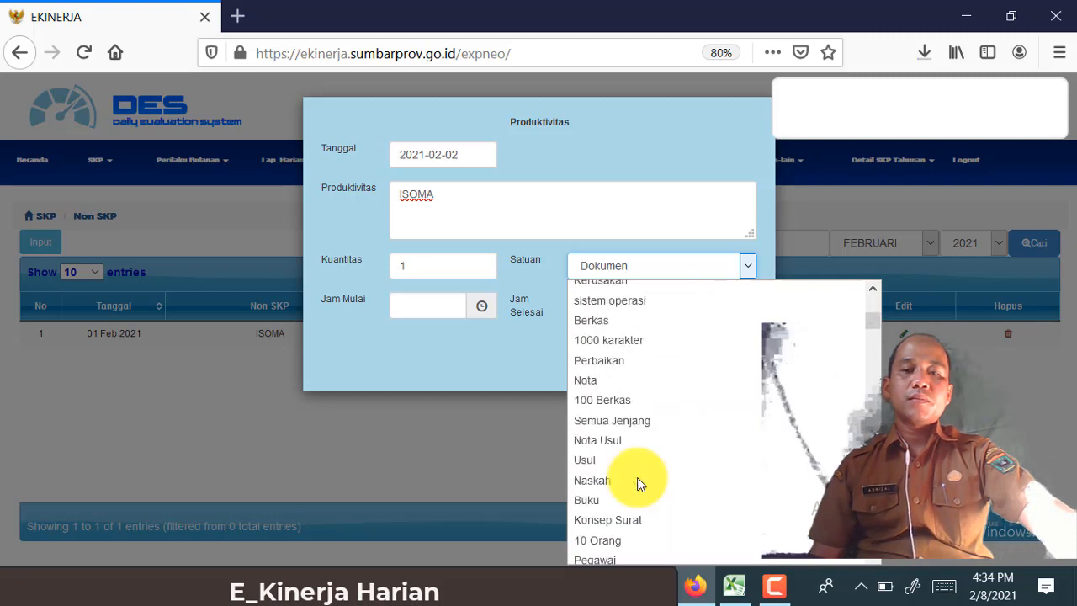
{"action": "scroll", "coordinate": [637, 477], "scroll_direction": "up", "scroll_amount": 8}
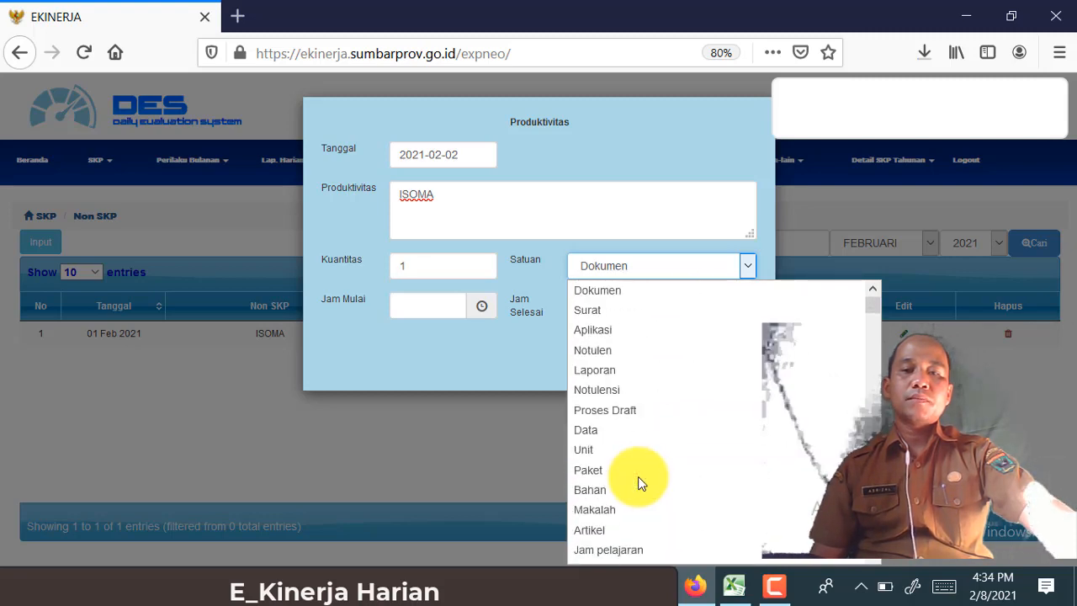
{"action": "scroll", "coordinate": [639, 476], "scroll_direction": "down", "scroll_amount": 5}
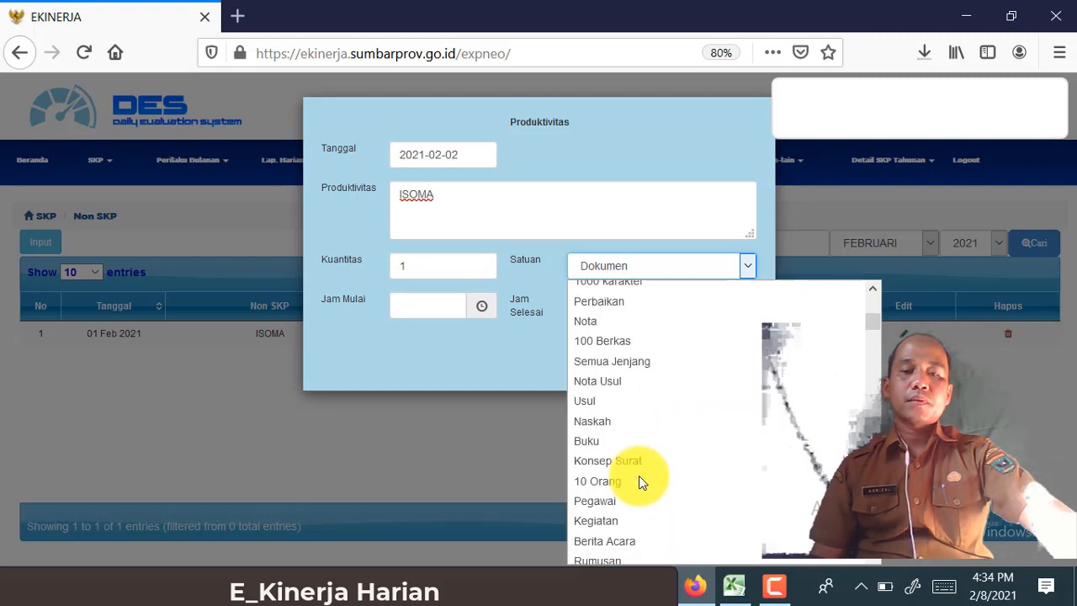
{"action": "left_click", "coordinate": [618, 521]}
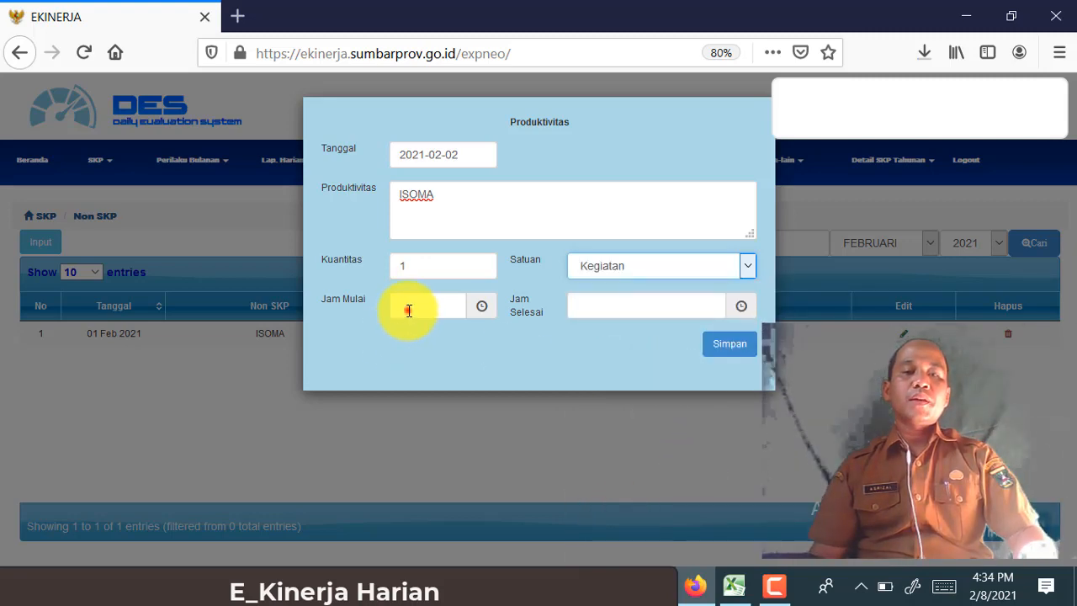
Look up the hours of the 2 February ISOMA row in the Excel report and return to the EKINERJA form.
{"action": "left_click", "coordinate": [732, 589]}
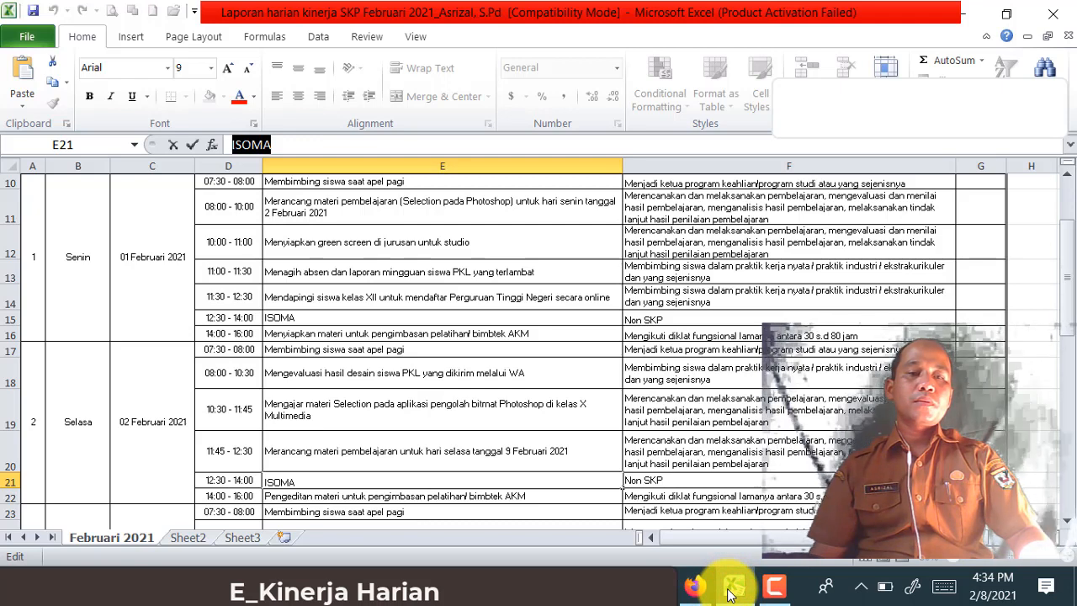
{"action": "left_click", "coordinate": [694, 586]}
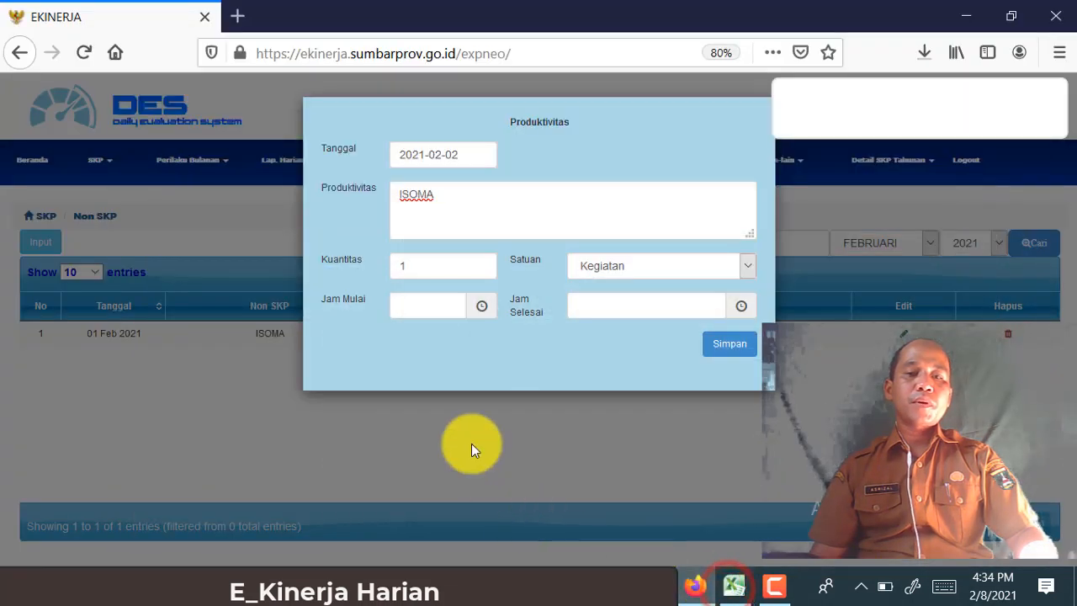
{"action": "type", "text": "1"}
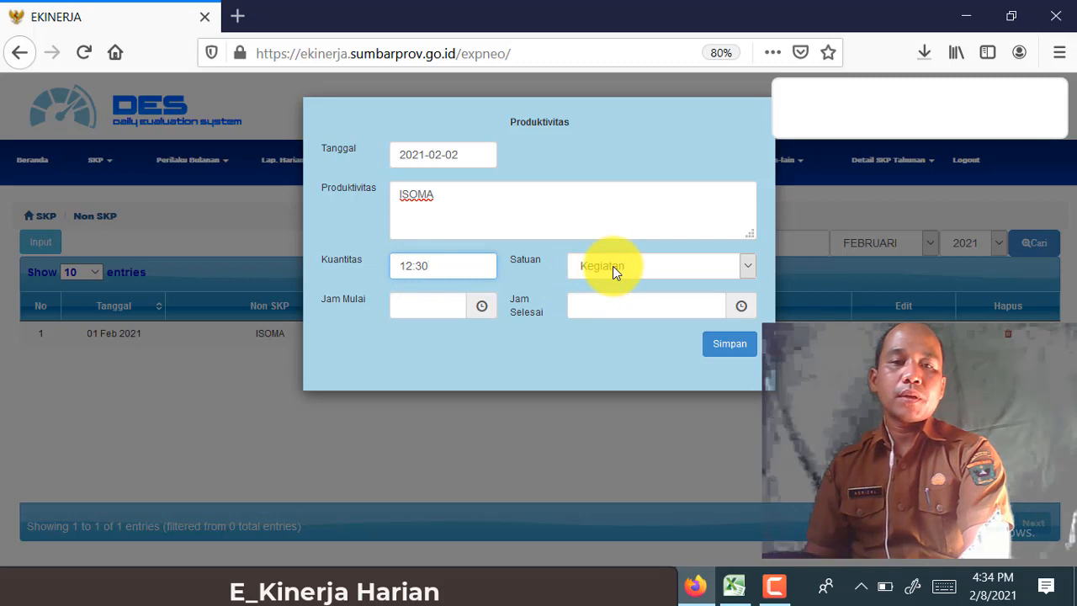
{"action": "left_click_drag", "start_coordinate": [450, 266], "coordinate": [389, 262]}
{"action": "type", "text": "1"}
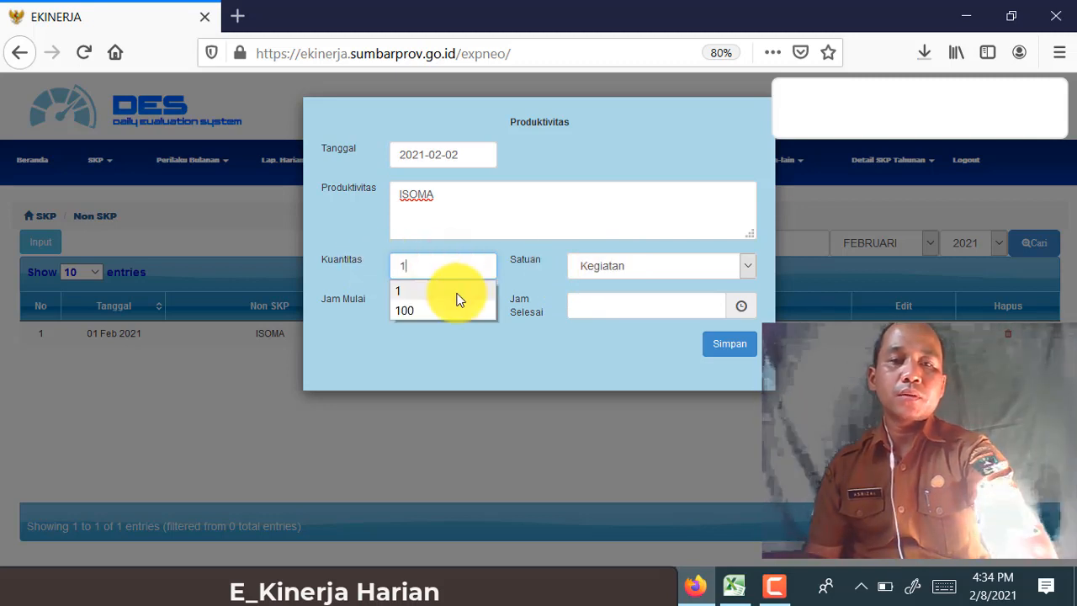
{"action": "left_click", "coordinate": [425, 290]}
Set the ISOMA entry's Jam Mulai to 12:30 and Jam Selesai to 14:00, and save the entry.
{"action": "left_click", "coordinate": [409, 308]}
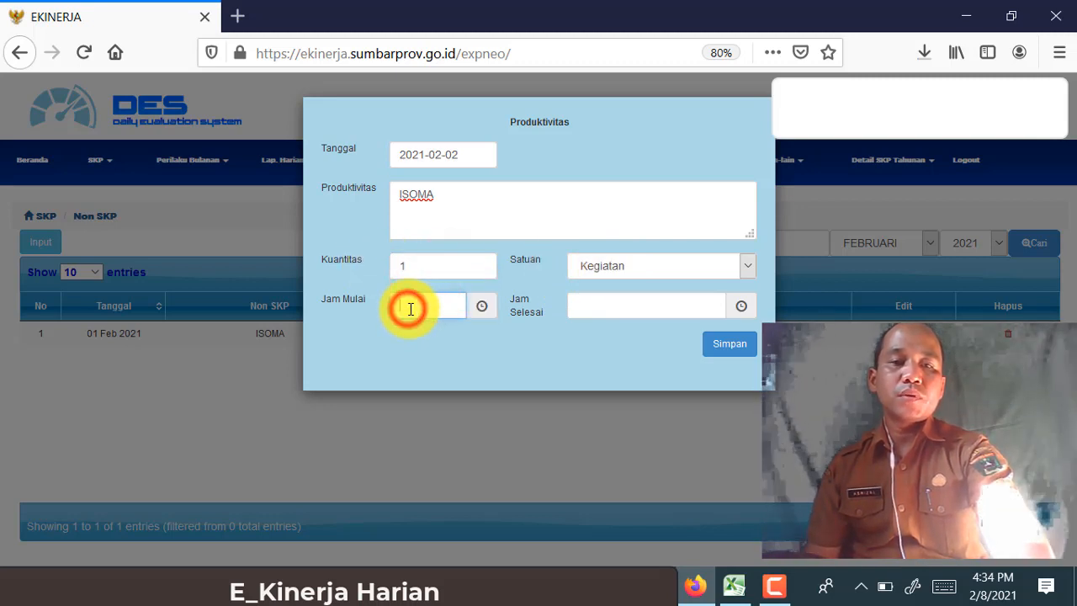
{"action": "type", "text": "12"}
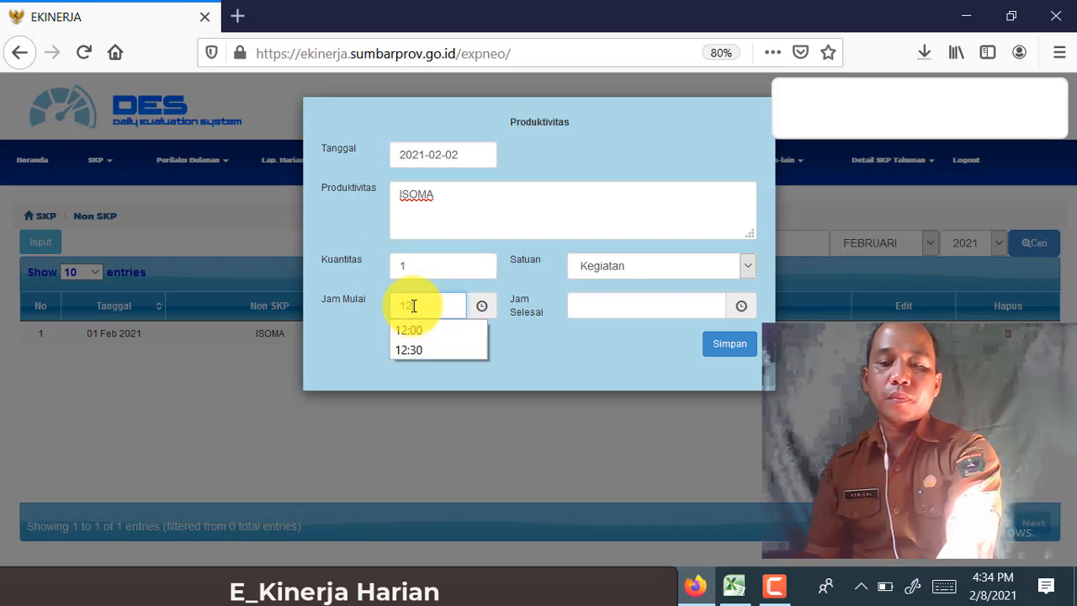
{"action": "type", "text": ":30"}
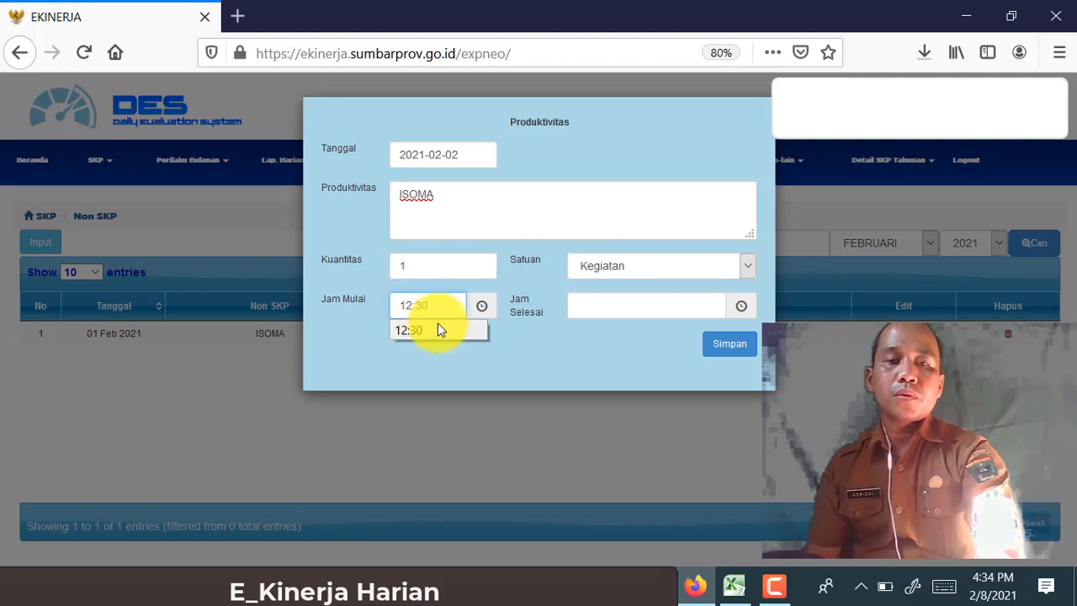
{"action": "left_click", "coordinate": [438, 328]}
{"action": "left_click", "coordinate": [600, 306]}
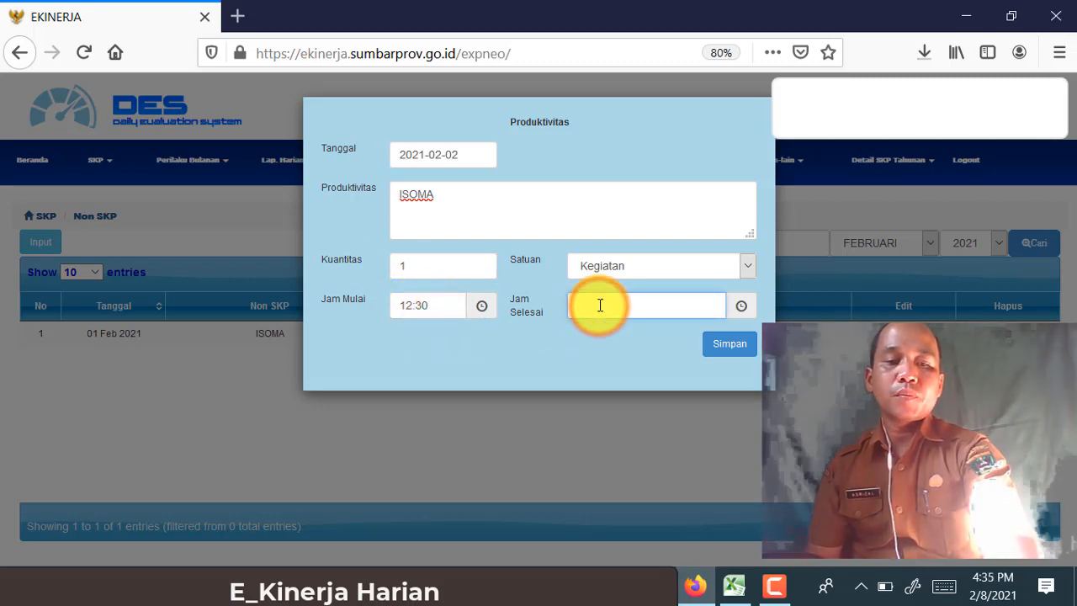
{"action": "type", "text": "14"}
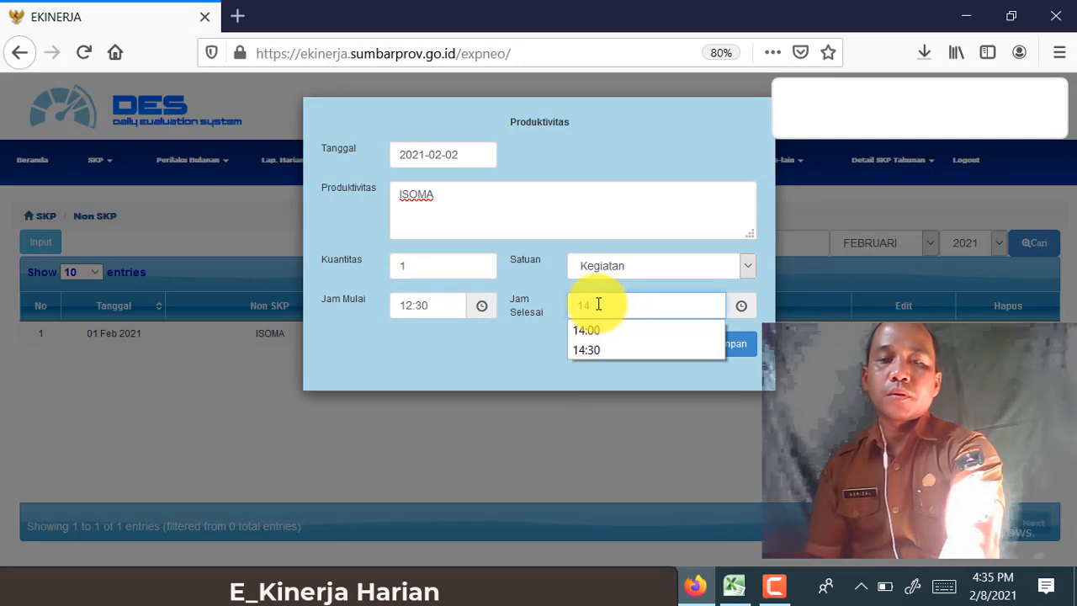
{"action": "type", "text": ":00"}
{"action": "left_click", "coordinate": [594, 328]}
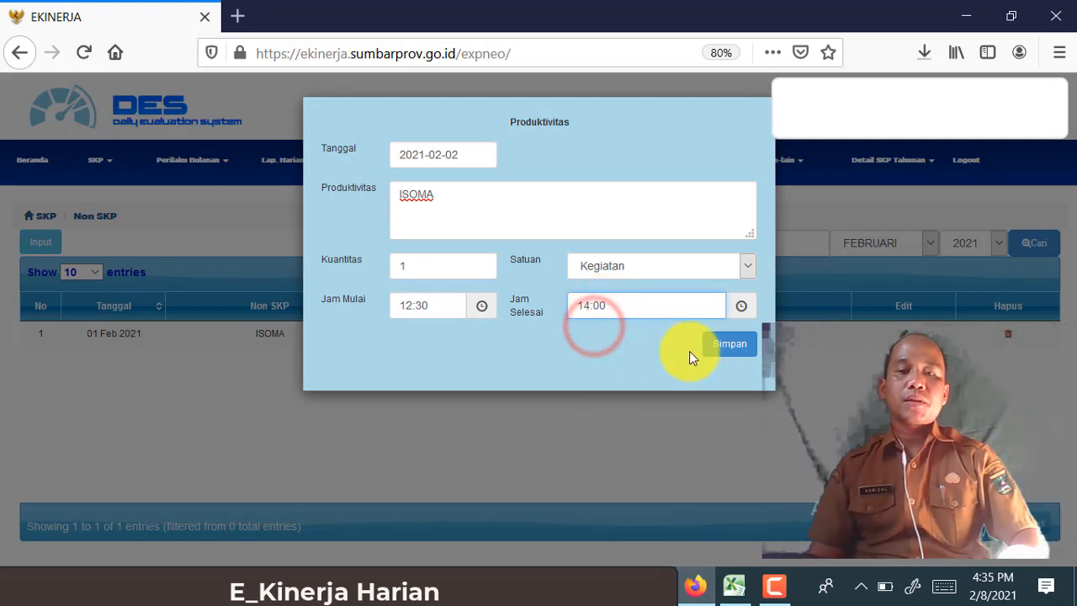
{"action": "left_click", "coordinate": [714, 352]}
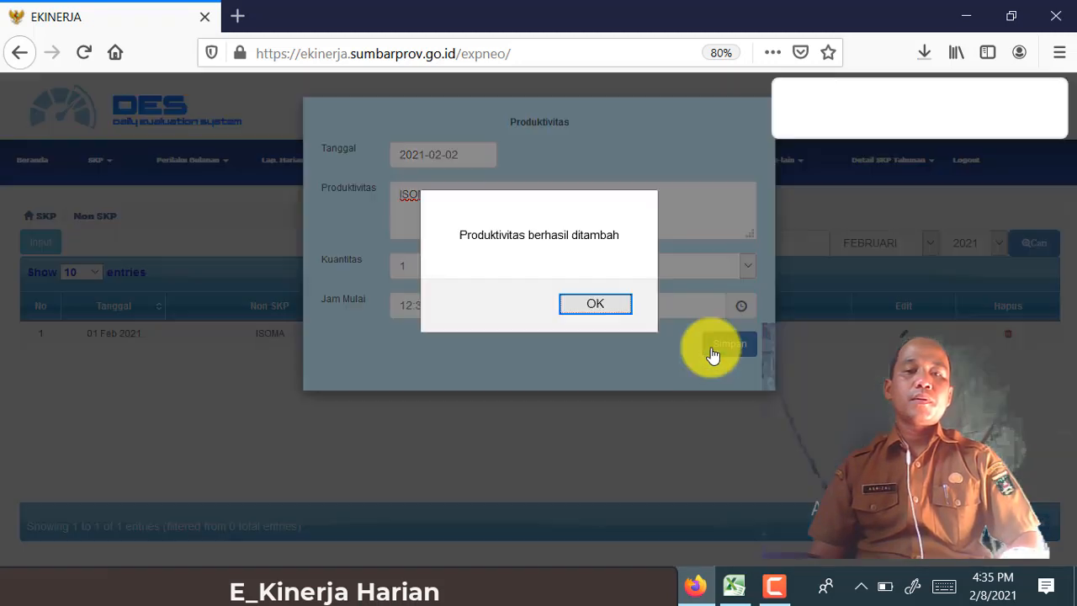
{"action": "left_click", "coordinate": [613, 309]}
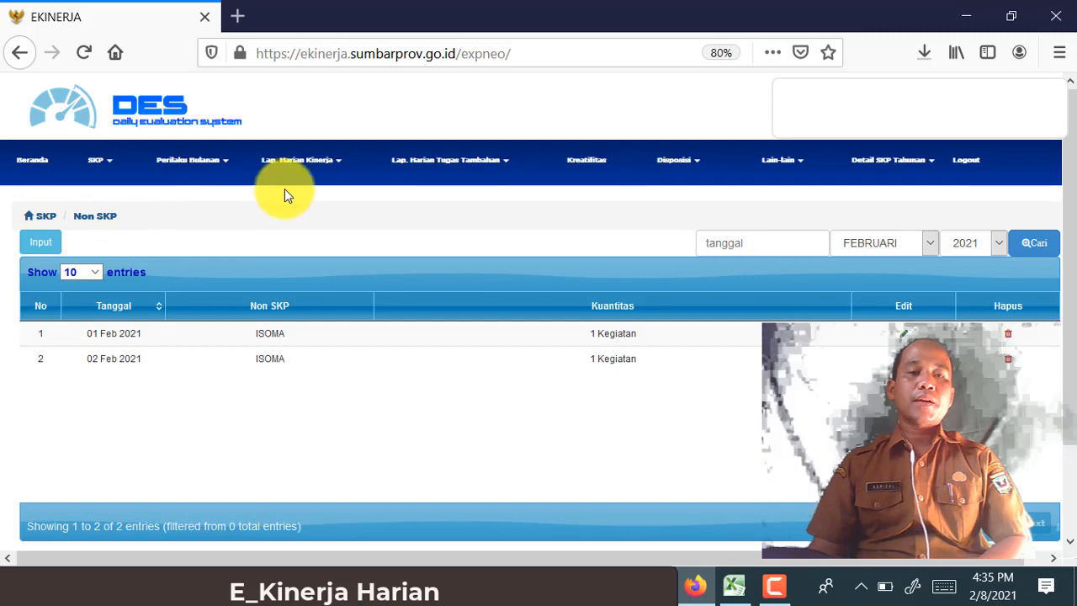
Open the Lap. Harian Kinerja SKP page and start a new daily report entry dated 2021-02-02.
{"action": "left_click", "coordinate": [340, 164]}
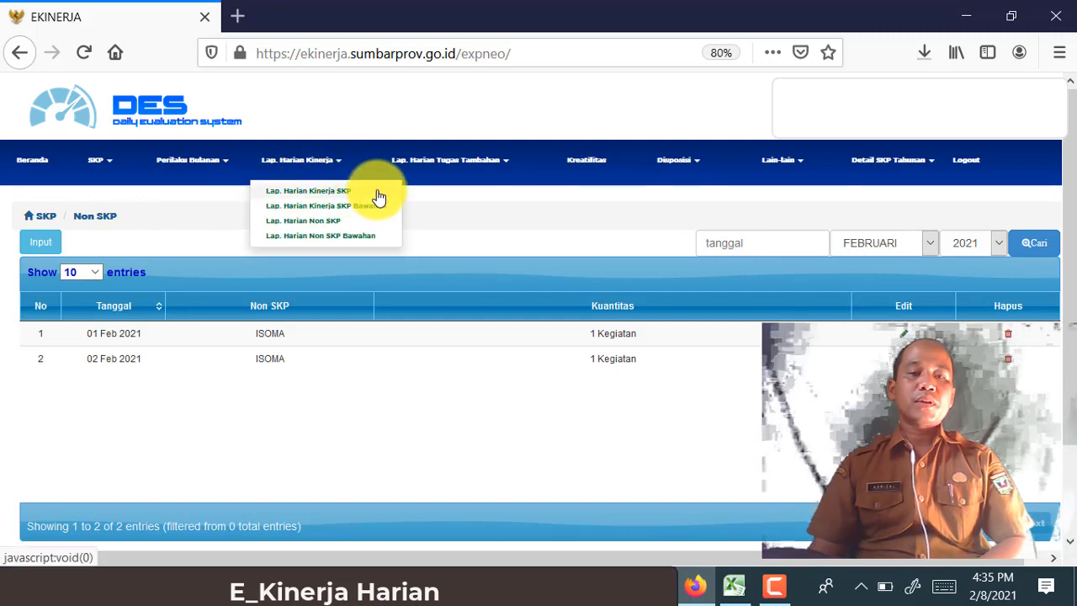
{"action": "left_click", "coordinate": [377, 192]}
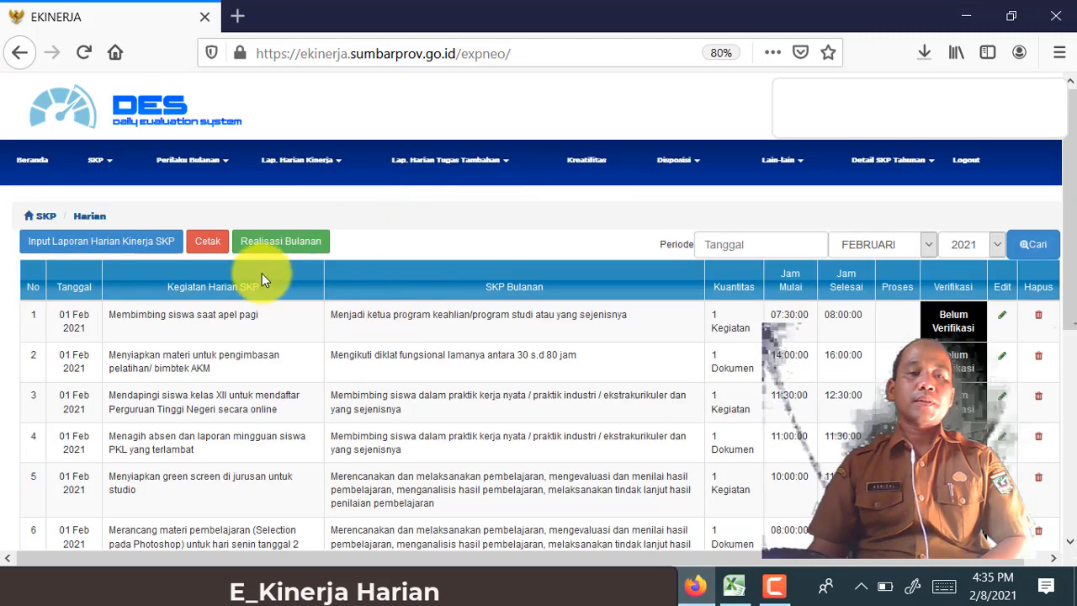
{"action": "left_click", "coordinate": [174, 248]}
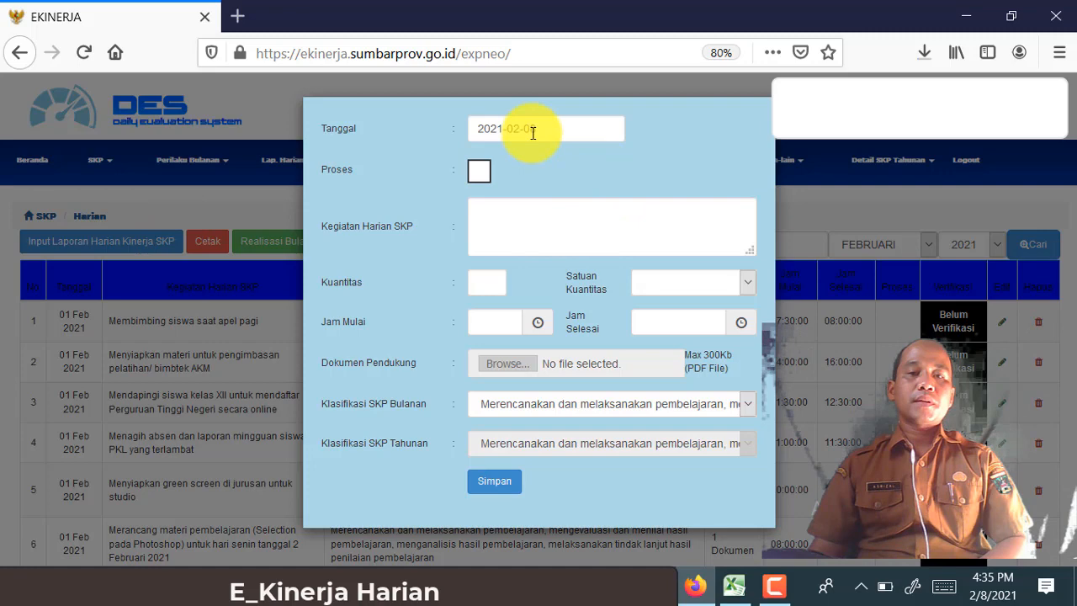
{"action": "left_click", "coordinate": [546, 128]}
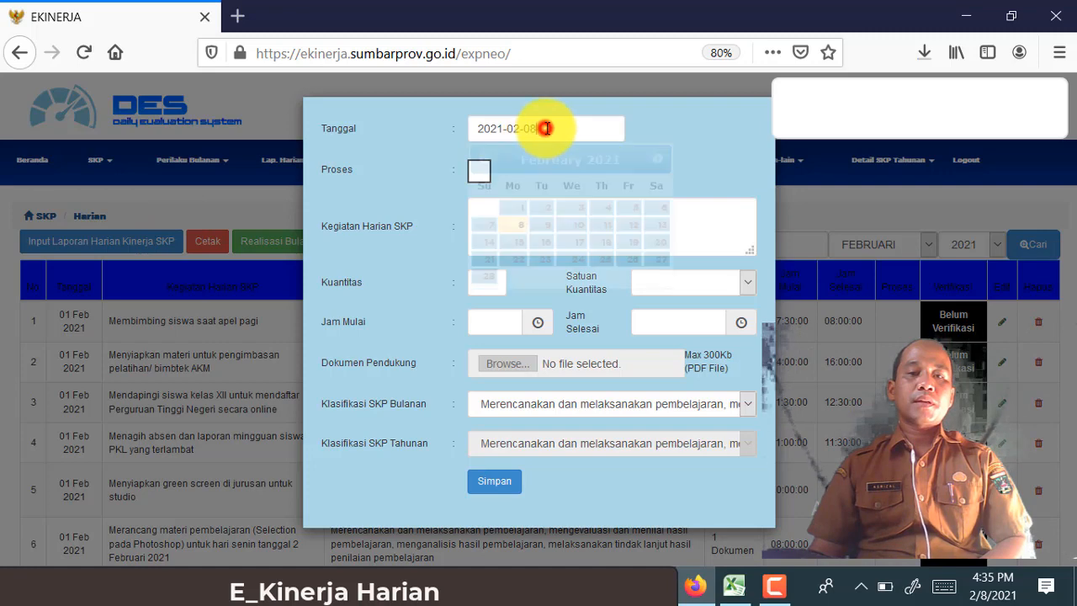
{"action": "left_click", "coordinate": [540, 211]}
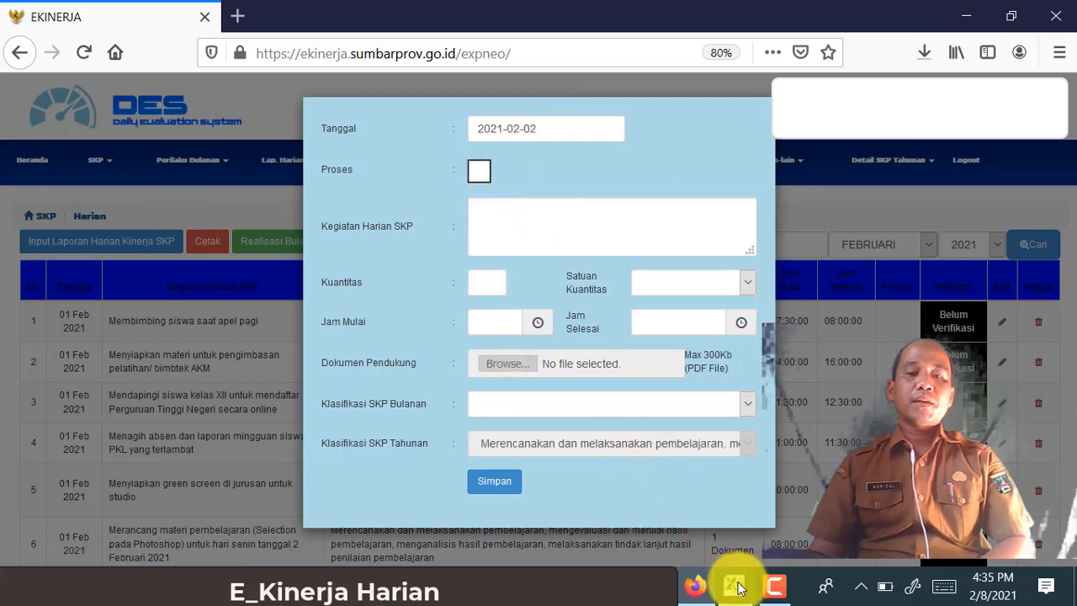
Copy "Pengeditan materi untuk pengimbasan pelatihan/ bimbtek AKM" from the 2 February rows in Excel into EKINERJA's Kegiatan Harian SKP field.
{"action": "left_click", "coordinate": [738, 593]}
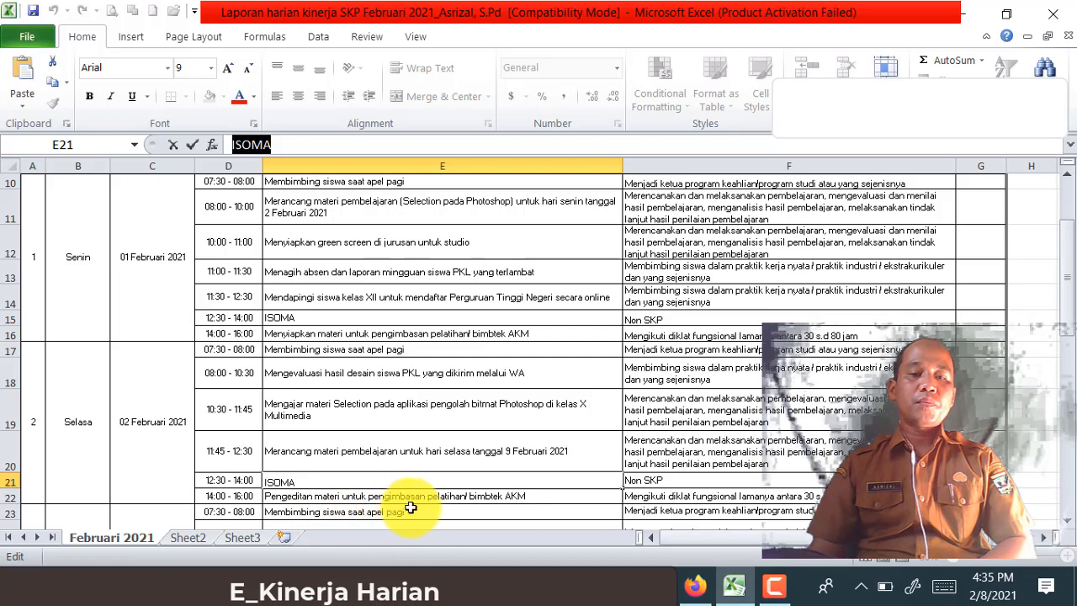
{"action": "left_click", "coordinate": [530, 496]}
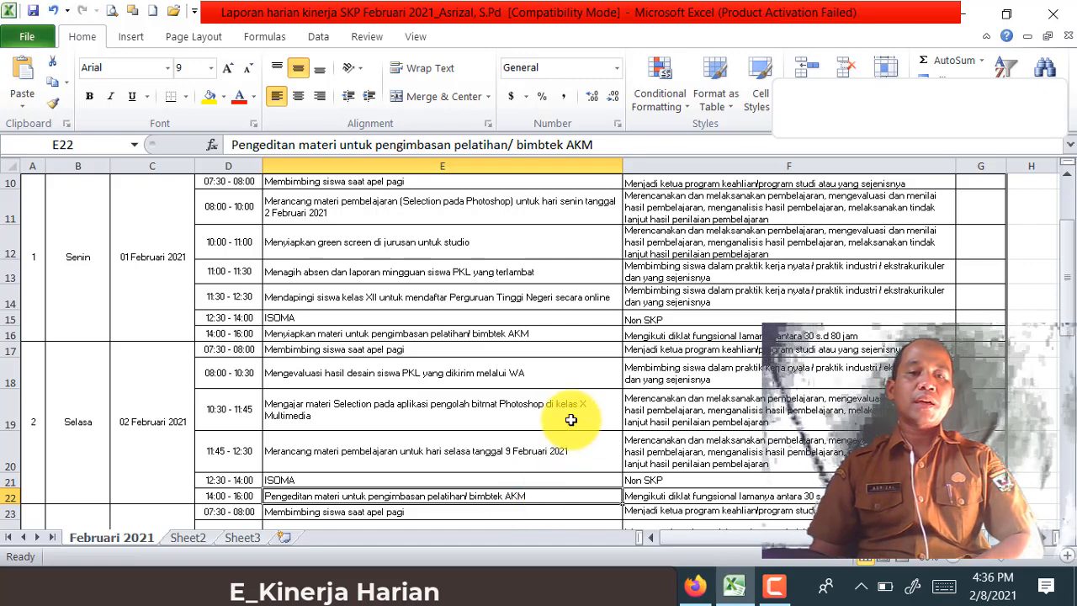
{"action": "left_click_drag", "start_coordinate": [613, 145], "coordinate": [232, 144]}
{"action": "right_click", "coordinate": [260, 145]}
{"action": "left_click", "coordinate": [287, 179]}
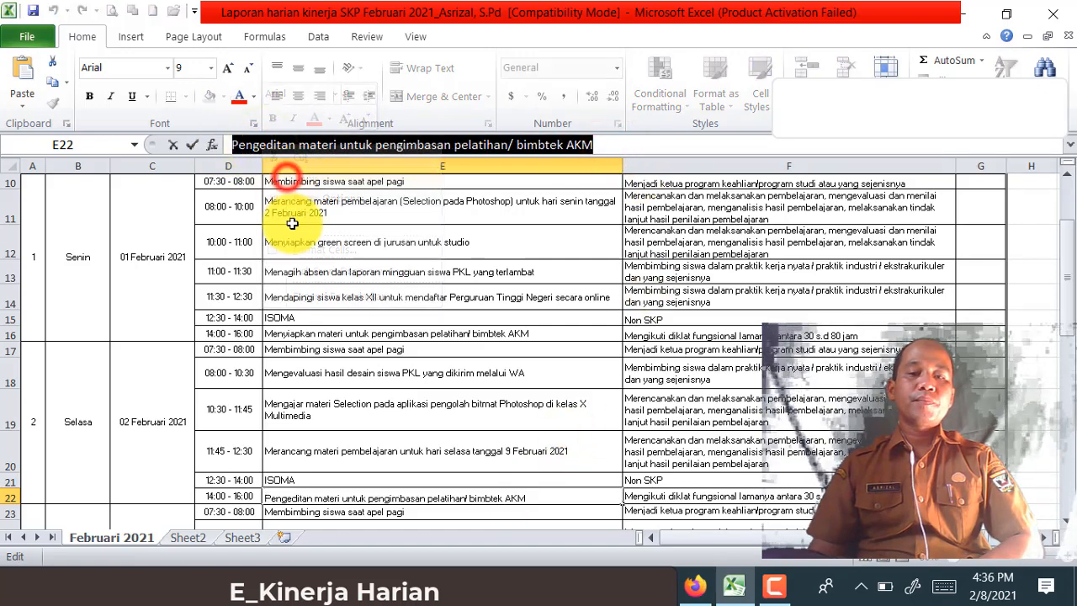
{"action": "left_click", "coordinate": [703, 587]}
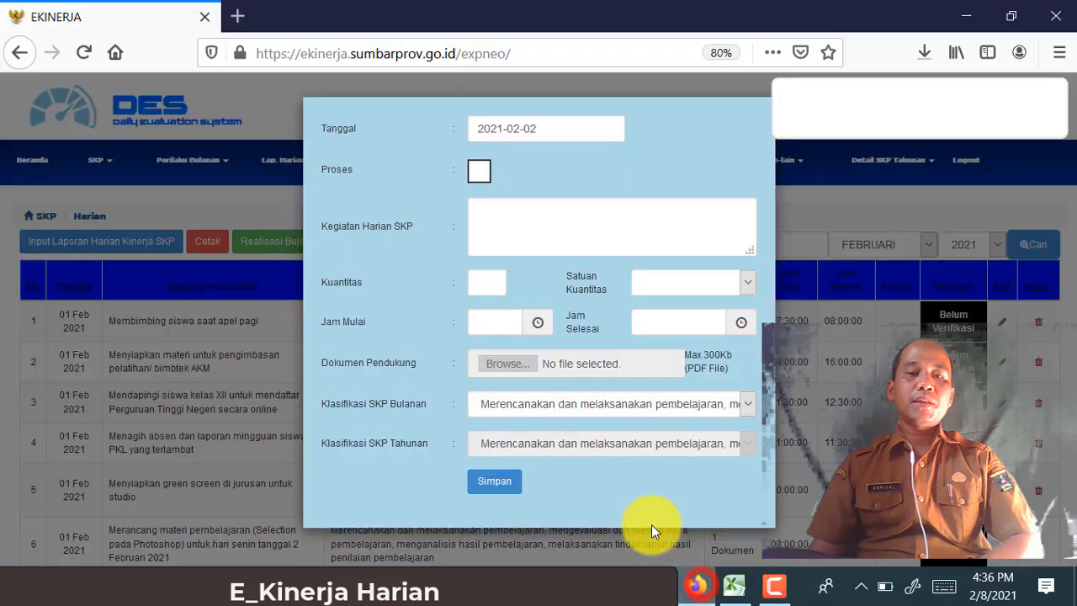
{"action": "right_click", "coordinate": [488, 225]}
{"action": "left_click", "coordinate": [529, 293]}
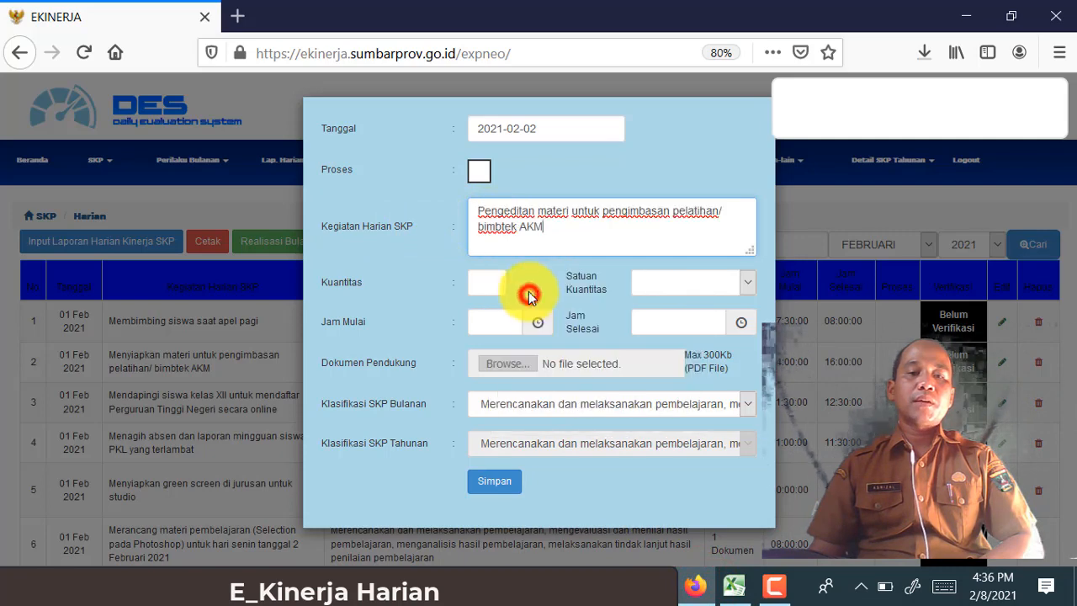
Set the material-editing entry's Kuantitas to 1 and choose Dokumen as its Satuan Kuantitas.
{"action": "left_click", "coordinate": [486, 281]}
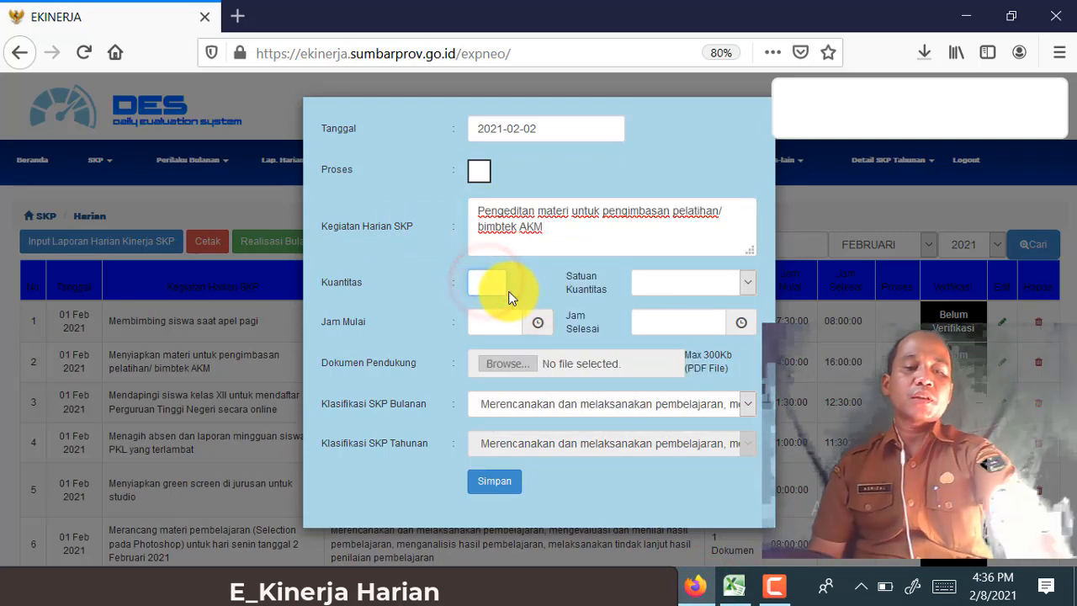
{"action": "type", "text": "1"}
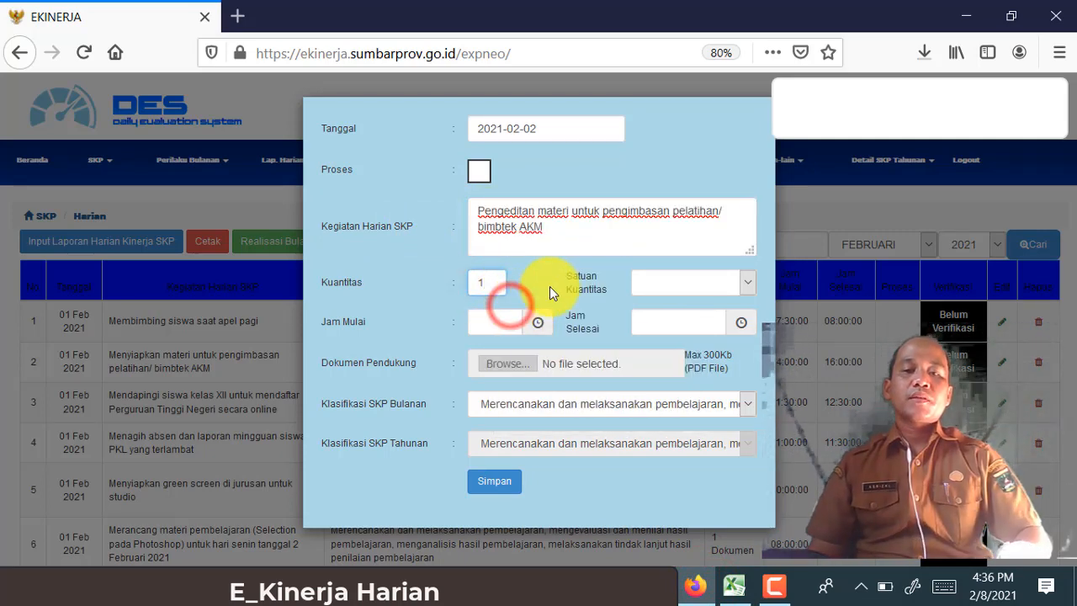
{"action": "left_click", "coordinate": [672, 286]}
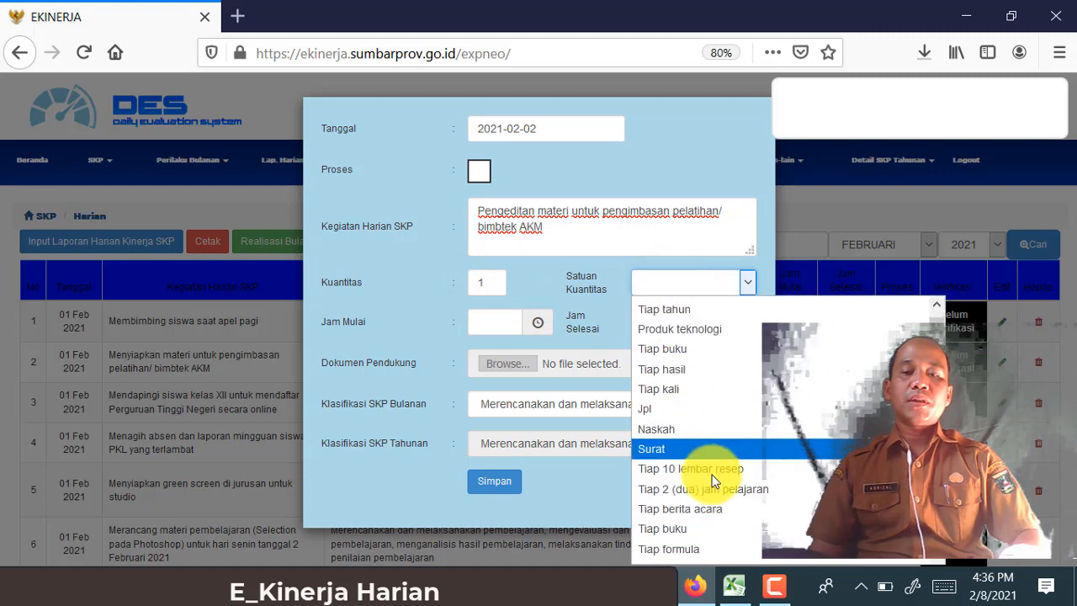
{"action": "scroll", "coordinate": [714, 480], "scroll_direction": "down", "scroll_amount": 10}
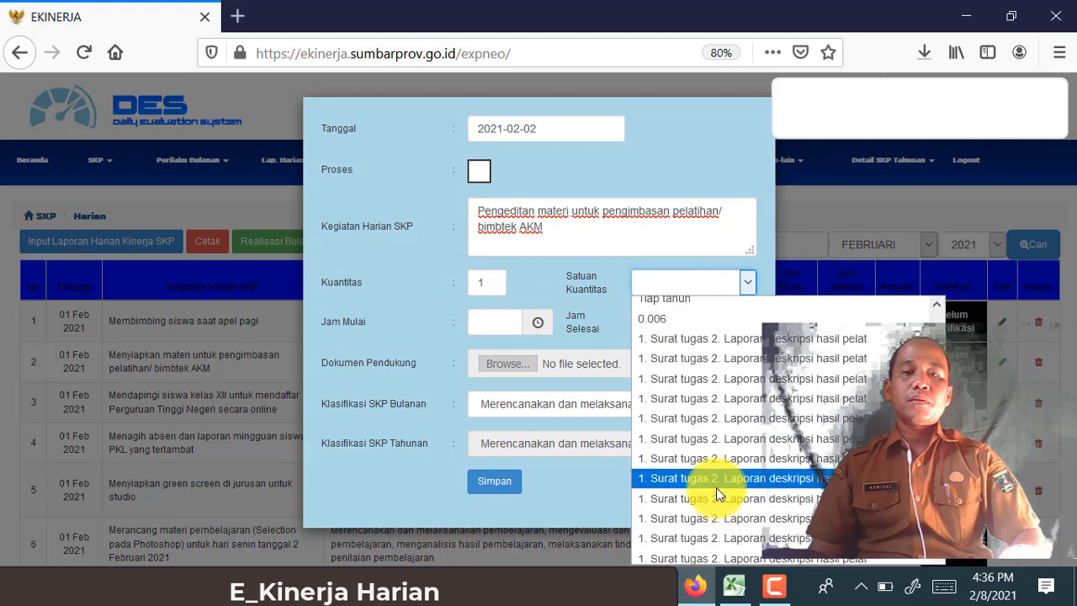
{"action": "scroll", "coordinate": [717, 488], "scroll_direction": "down", "scroll_amount": 4}
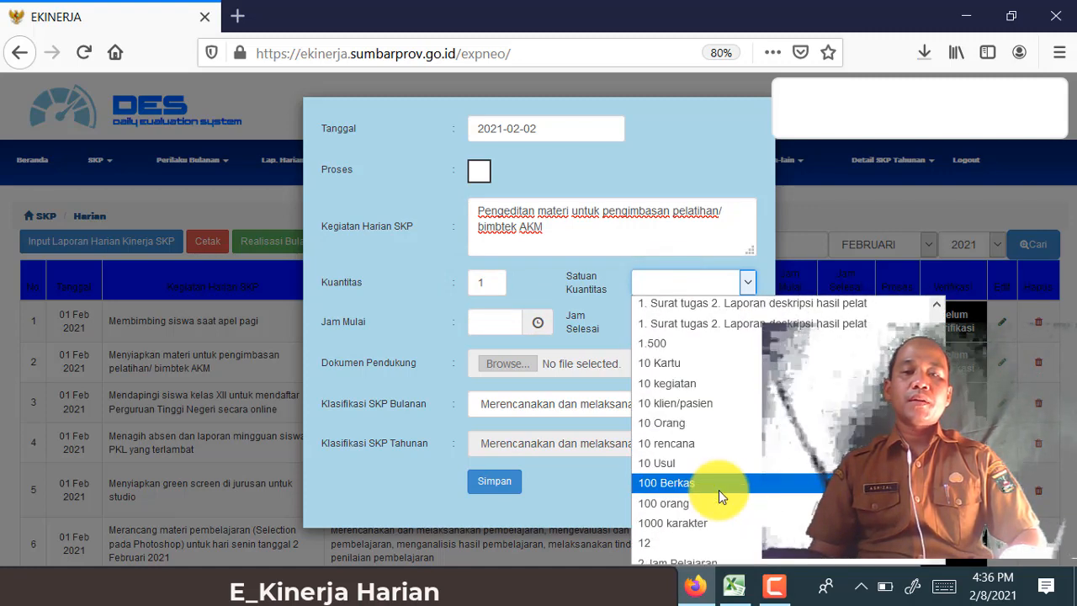
{"action": "scroll", "coordinate": [720, 489], "scroll_direction": "down", "scroll_amount": 5}
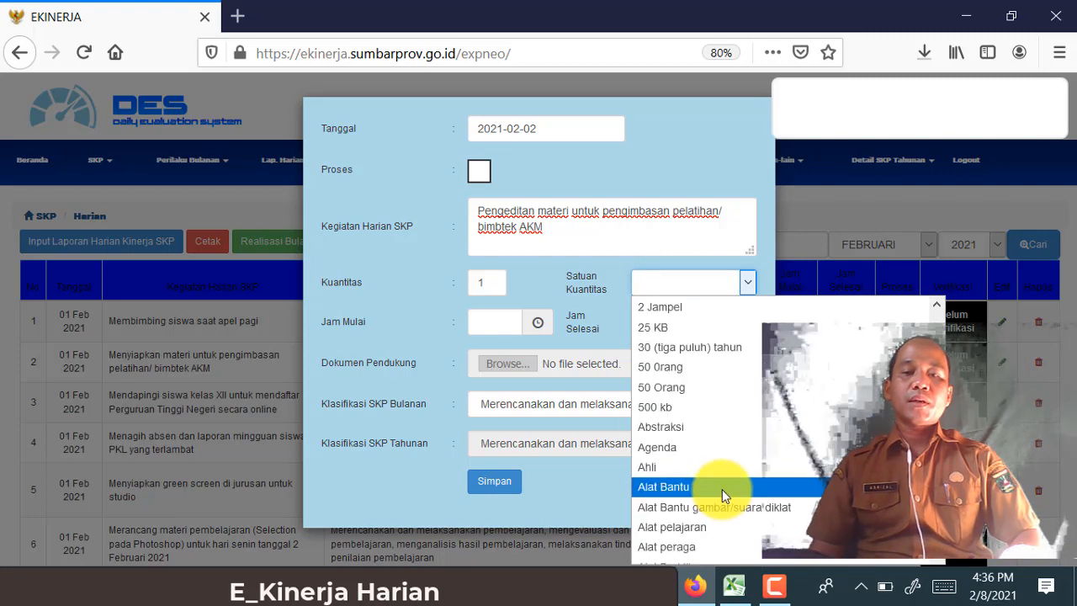
{"action": "scroll", "coordinate": [722, 488], "scroll_direction": "down", "scroll_amount": 10}
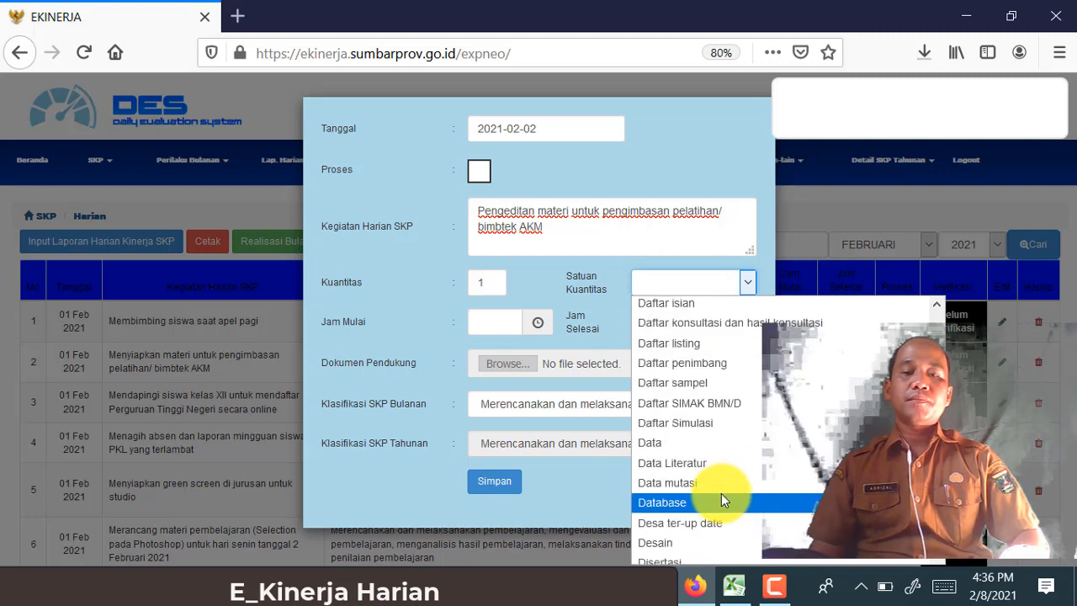
{"action": "scroll", "coordinate": [721, 493], "scroll_direction": "down", "scroll_amount": 7}
{"action": "scroll", "coordinate": [721, 492], "scroll_direction": "up", "scroll_amount": 3}
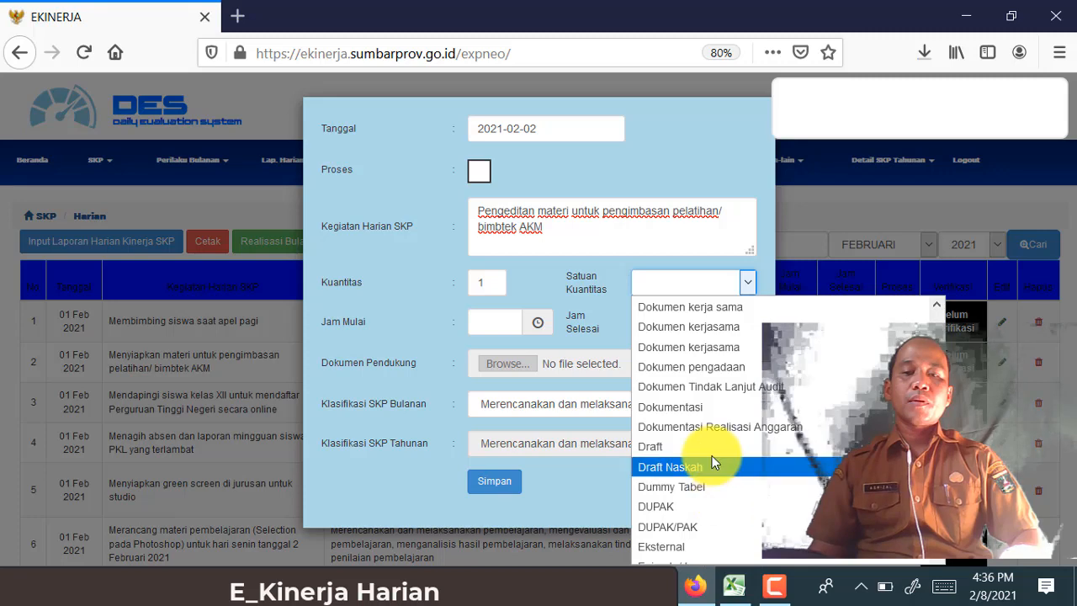
{"action": "scroll", "coordinate": [707, 463], "scroll_direction": "up", "scroll_amount": 2}
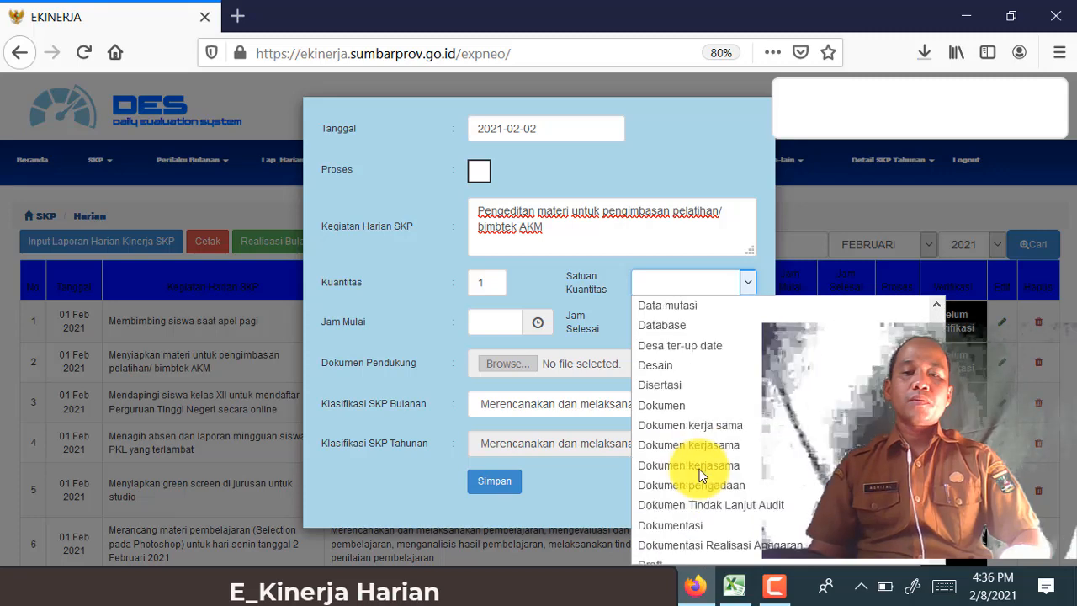
{"action": "left_click", "coordinate": [692, 407]}
Set the material-editing entry's Jam Mulai to 14:00 and Jam Selesai to 16:00, following its row in the Excel report.
{"action": "left_click", "coordinate": [493, 327]}
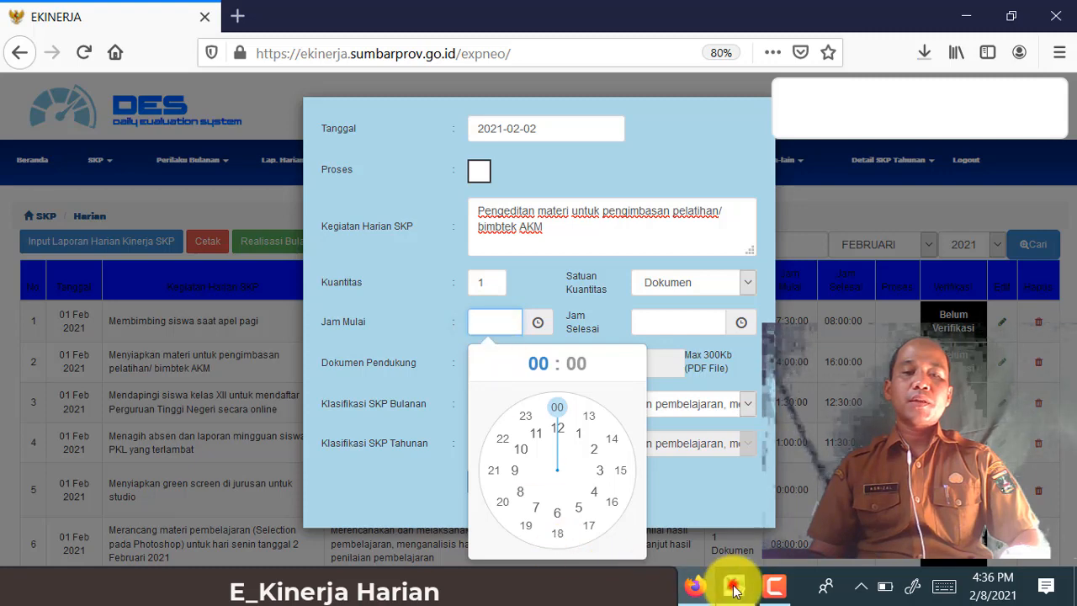
{"action": "left_click", "coordinate": [734, 587]}
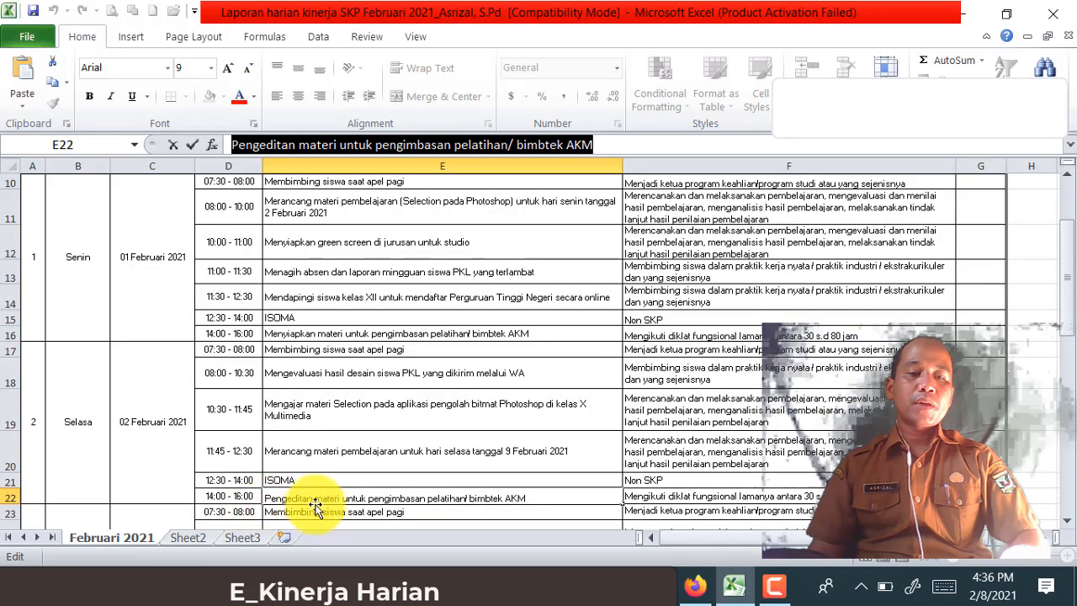
{"action": "left_click", "coordinate": [695, 587]}
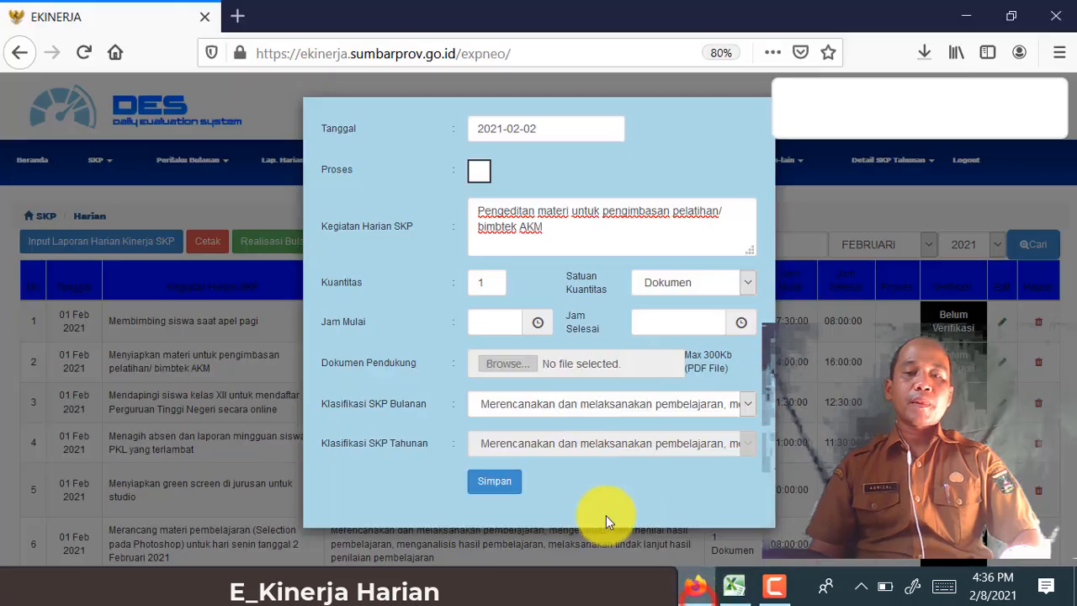
{"action": "left_click", "coordinate": [492, 324]}
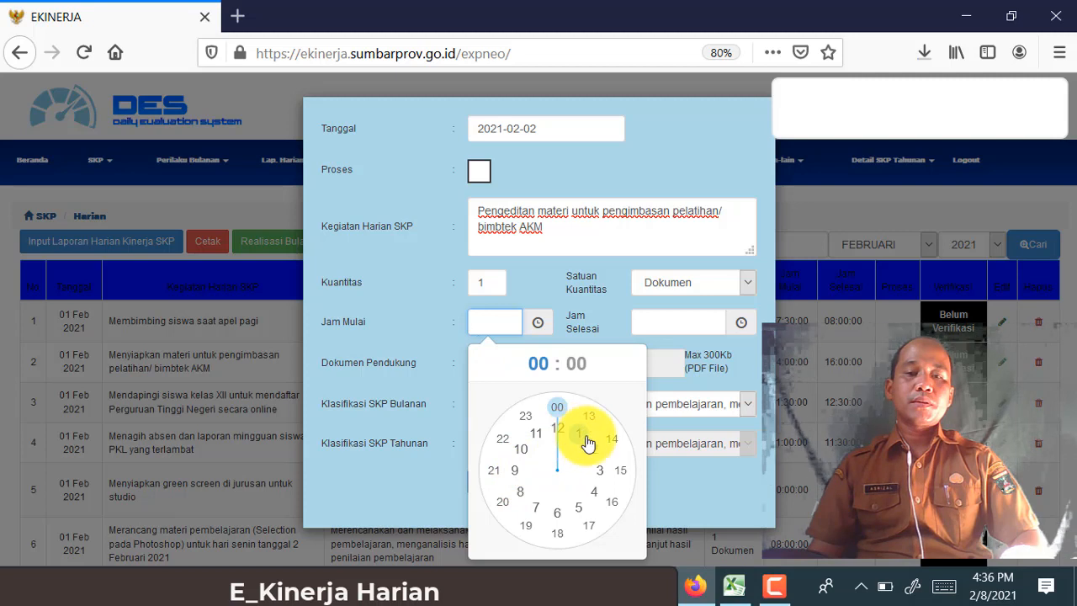
{"action": "left_click", "coordinate": [611, 439]}
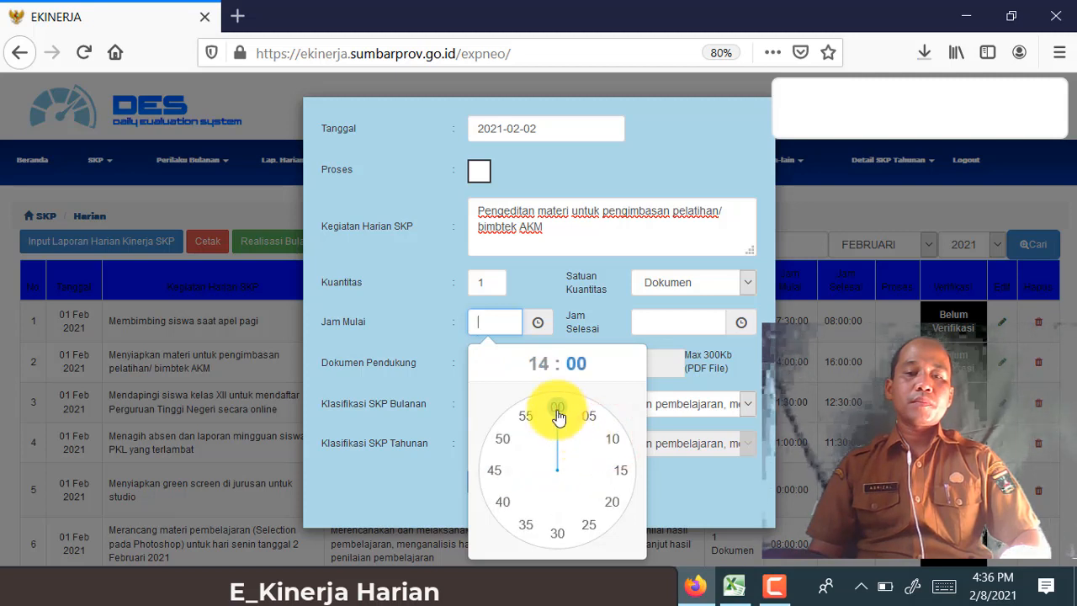
{"action": "left_click", "coordinate": [558, 412]}
{"action": "left_click", "coordinate": [670, 323]}
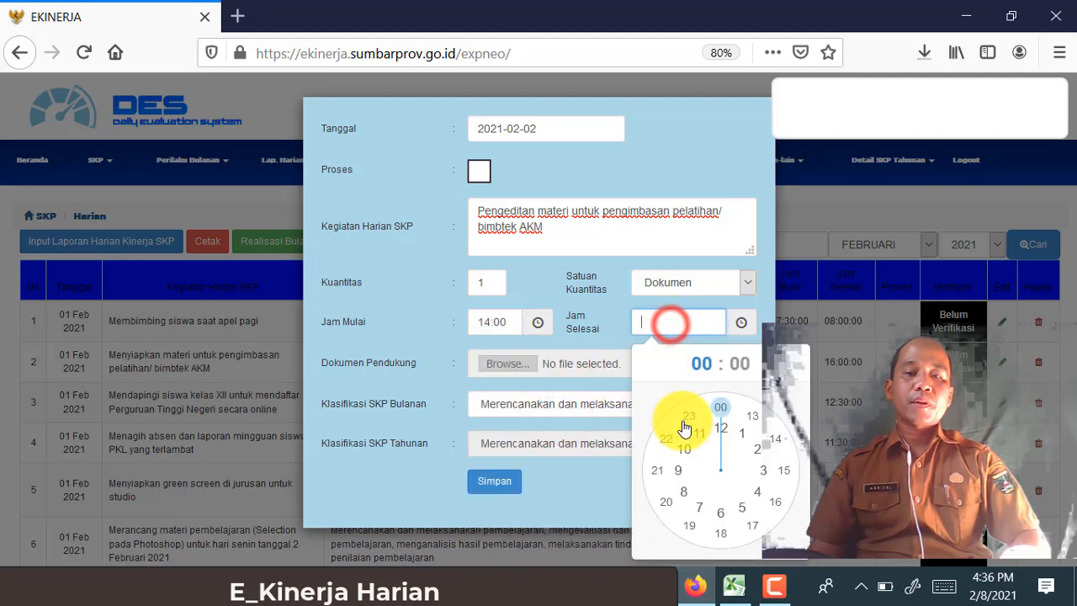
{"action": "left_click", "coordinate": [778, 503]}
{"action": "left_click", "coordinate": [725, 412]}
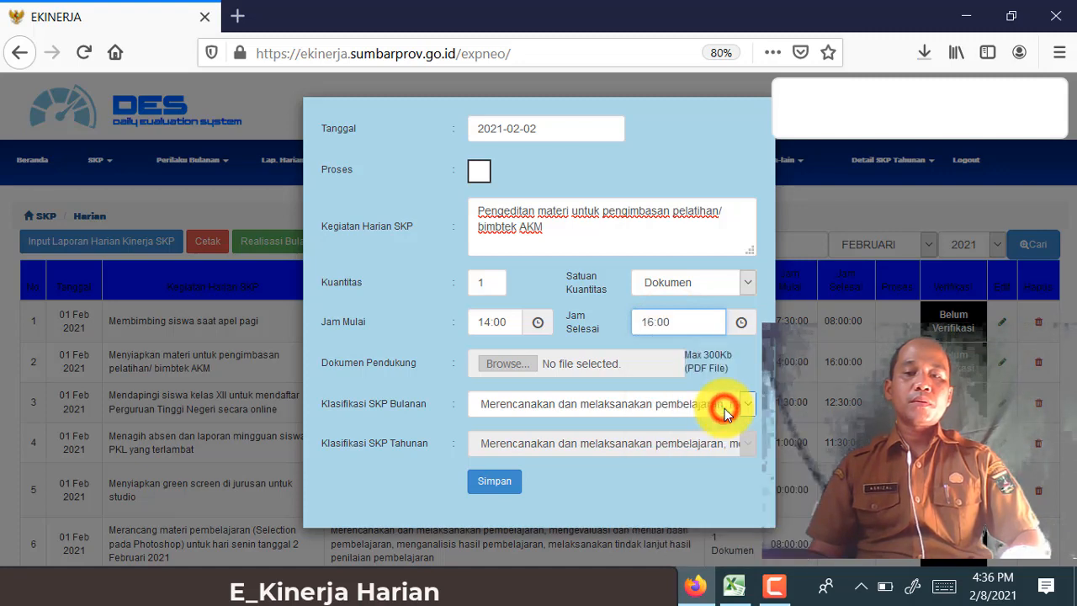
Choose "Mengikuti diklat fungsional lamanya antara 30 s.d 80 jam" as the entry's Klasifikasi SKP Bulanan and save the entry.
{"action": "left_click", "coordinate": [570, 405]}
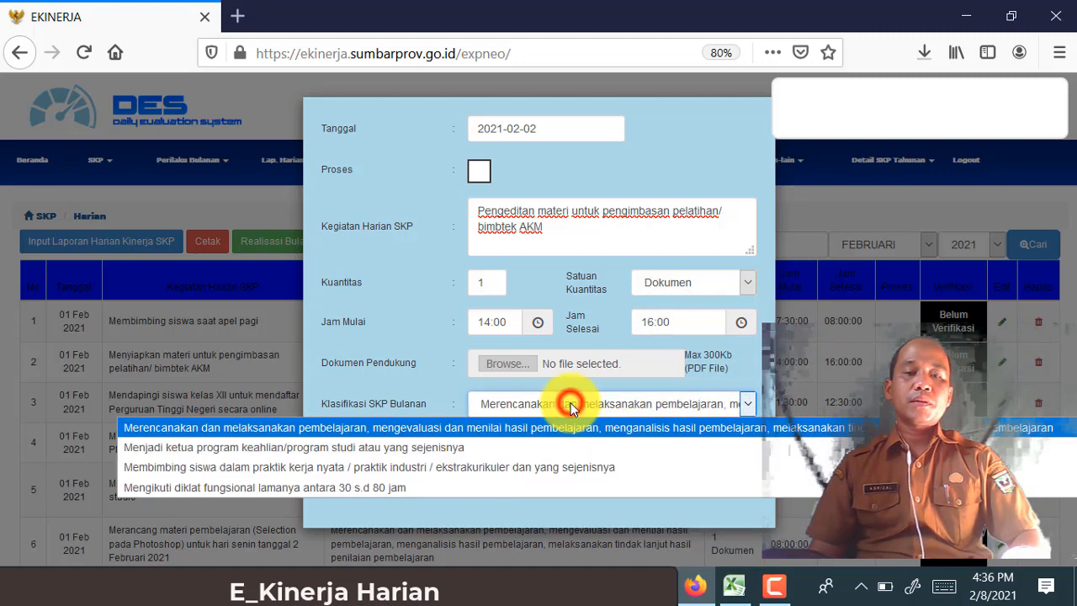
{"action": "left_click", "coordinate": [456, 488]}
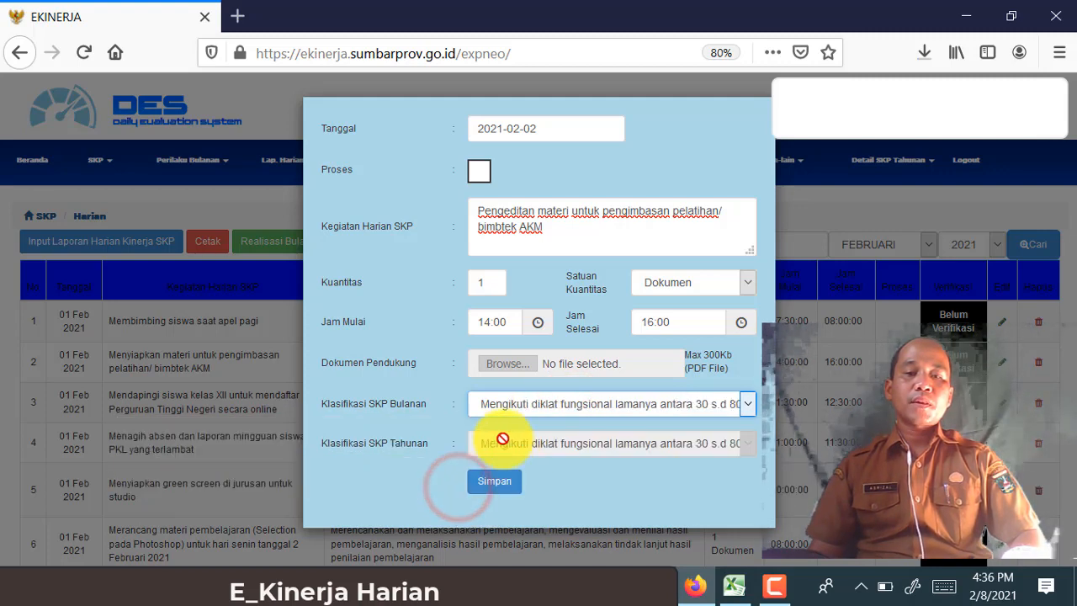
{"action": "left_click", "coordinate": [517, 494]}
{"action": "left_click", "coordinate": [536, 312]}
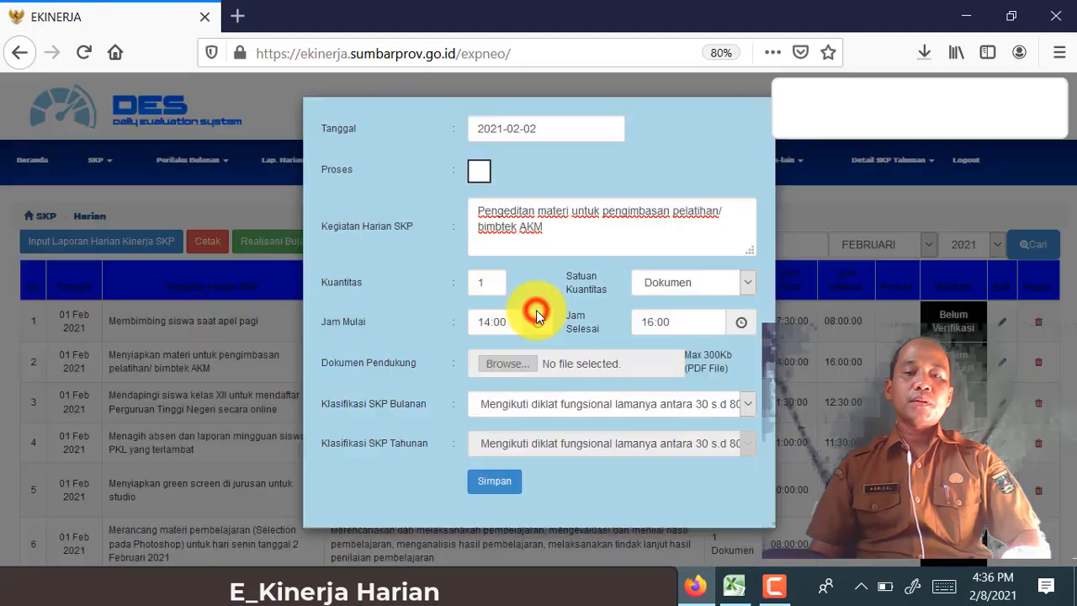
{"action": "left_click", "coordinate": [657, 305]}
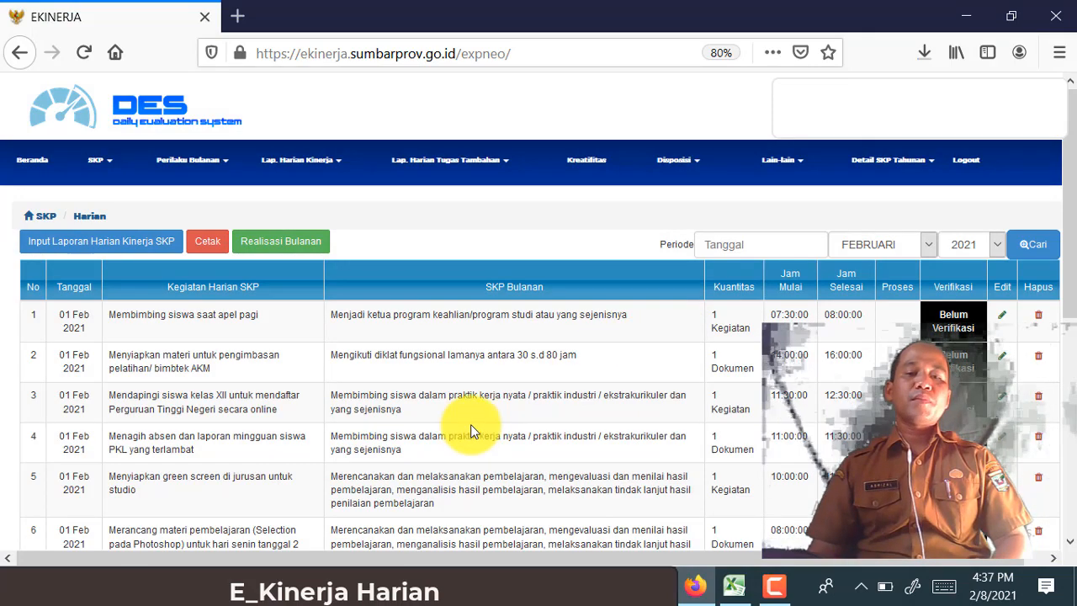
Review the saved 1 and 2 February activities in EKINERJA's daily SKP list and the February 2021 daily rows in the Excel report.
{"action": "scroll", "coordinate": [471, 424], "scroll_direction": "down", "scroll_amount": 5}
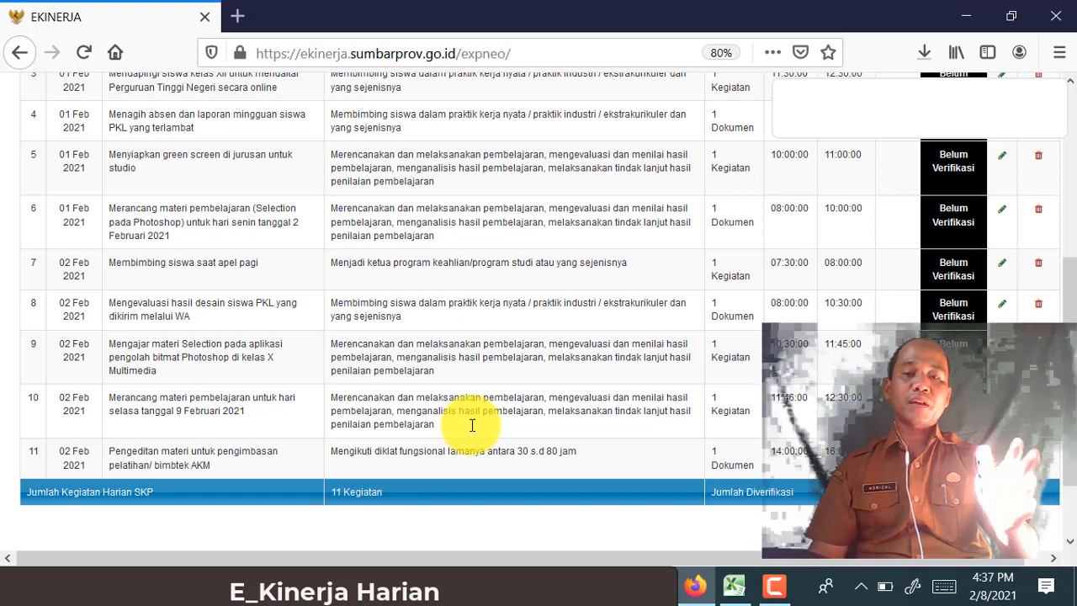
{"action": "scroll", "coordinate": [515, 497], "scroll_direction": "up", "scroll_amount": 5}
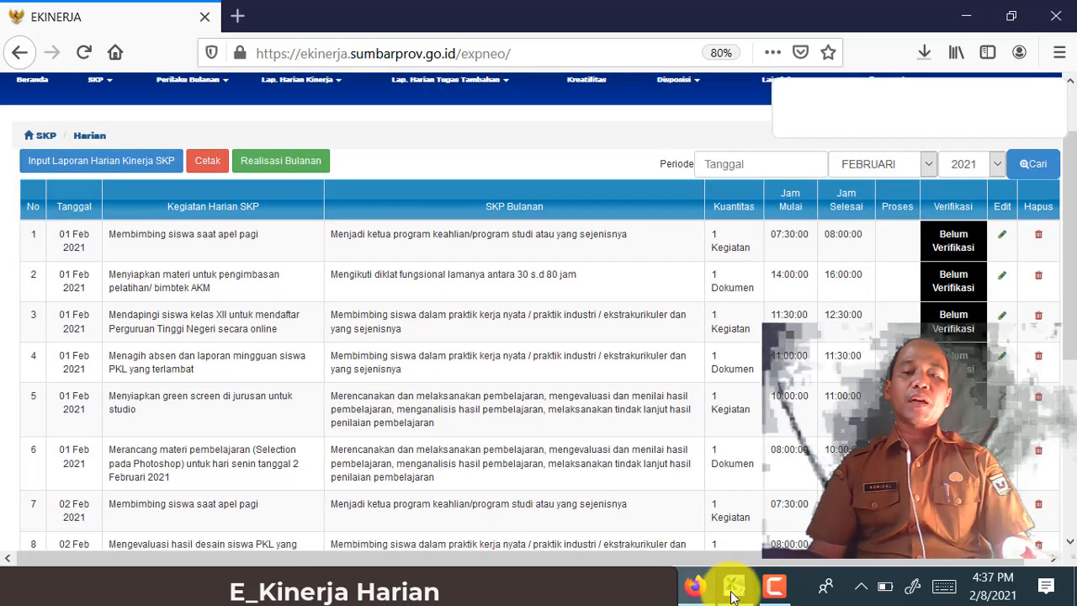
{"action": "left_click", "coordinate": [734, 589]}
{"action": "left_click", "coordinate": [522, 380]}
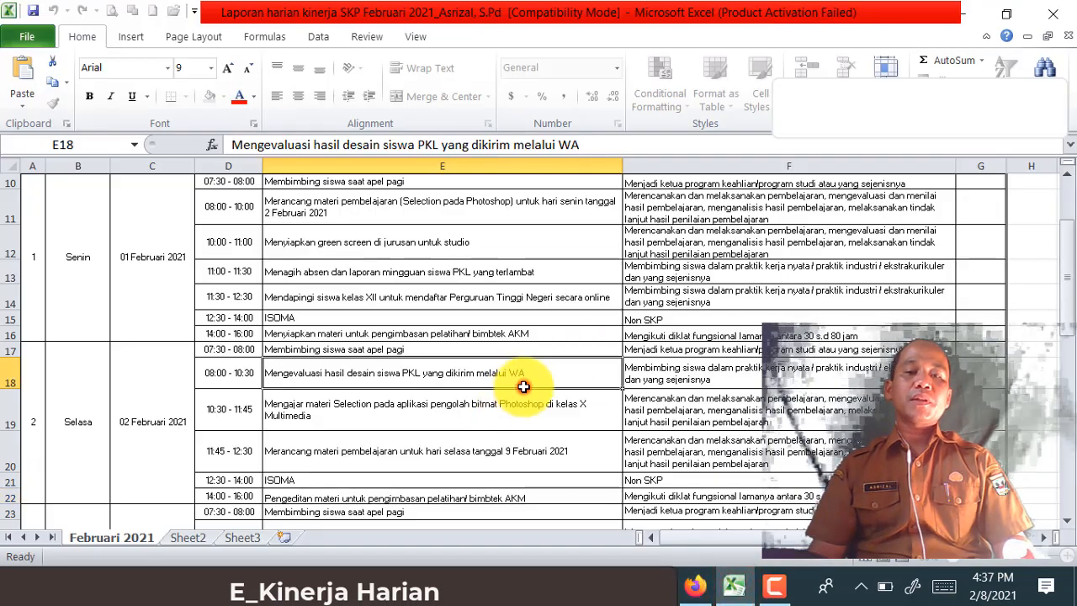
{"action": "scroll", "coordinate": [523, 390], "scroll_direction": "up", "scroll_amount": 3}
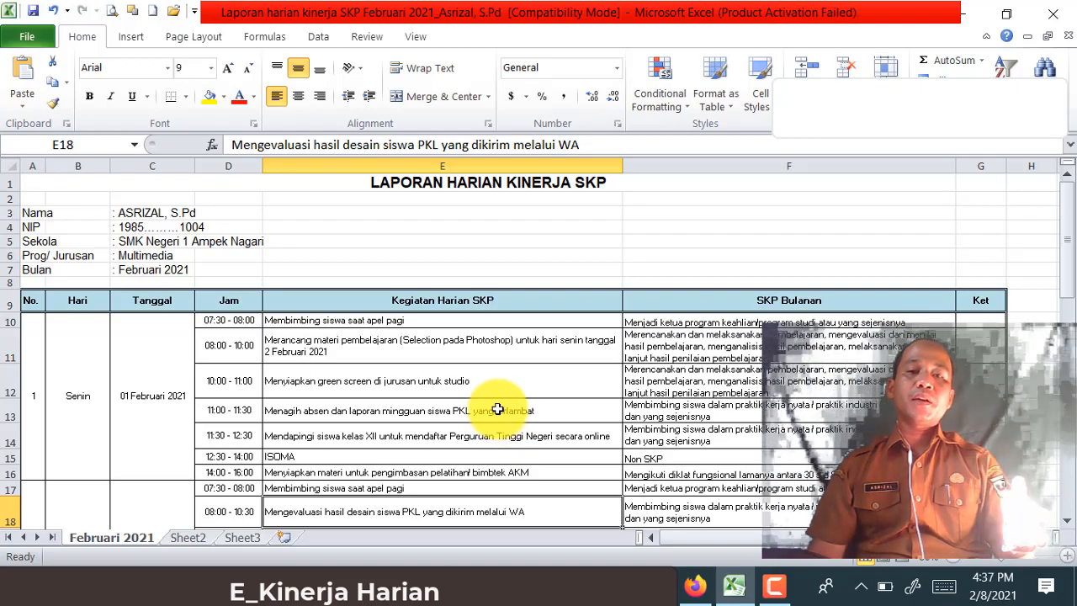
{"action": "scroll", "coordinate": [497, 408], "scroll_direction": "down", "scroll_amount": 6}
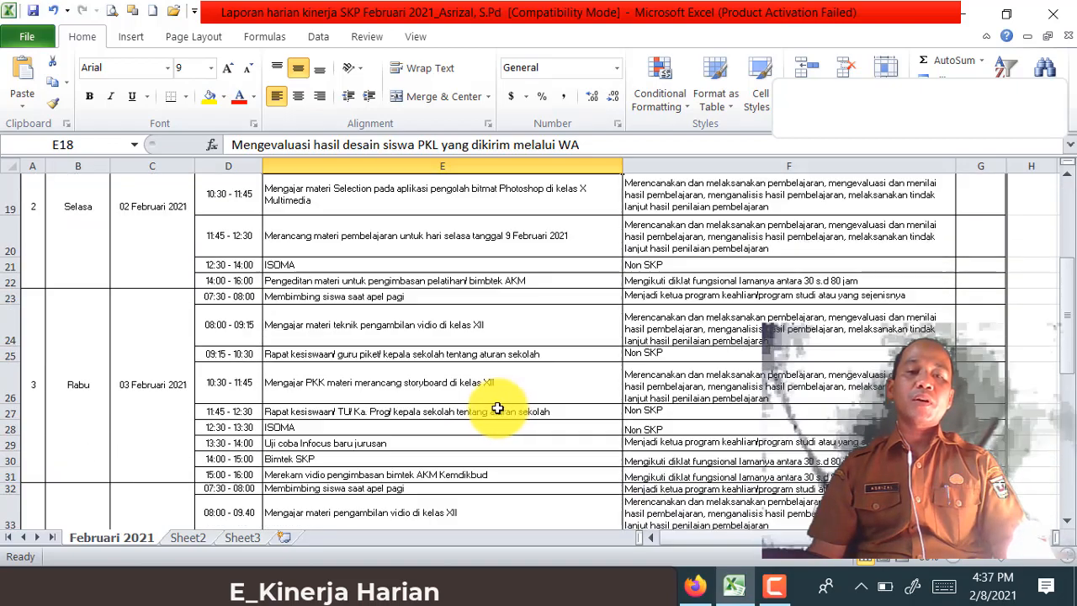
{"action": "scroll", "coordinate": [500, 409], "scroll_direction": "up", "scroll_amount": 6}
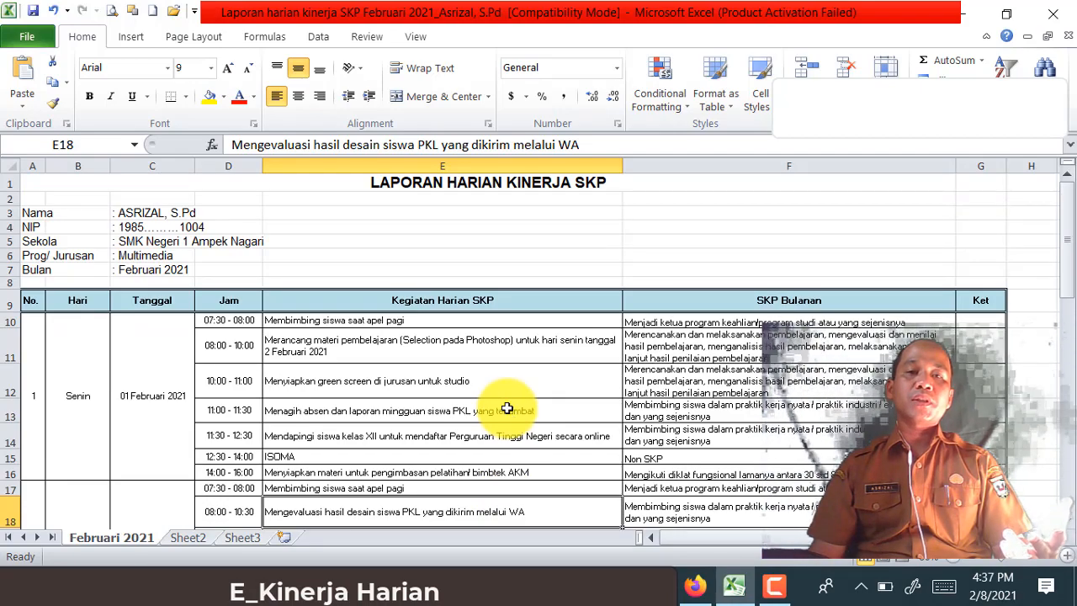
{"action": "scroll", "coordinate": [506, 408], "scroll_direction": "down", "scroll_amount": 11}
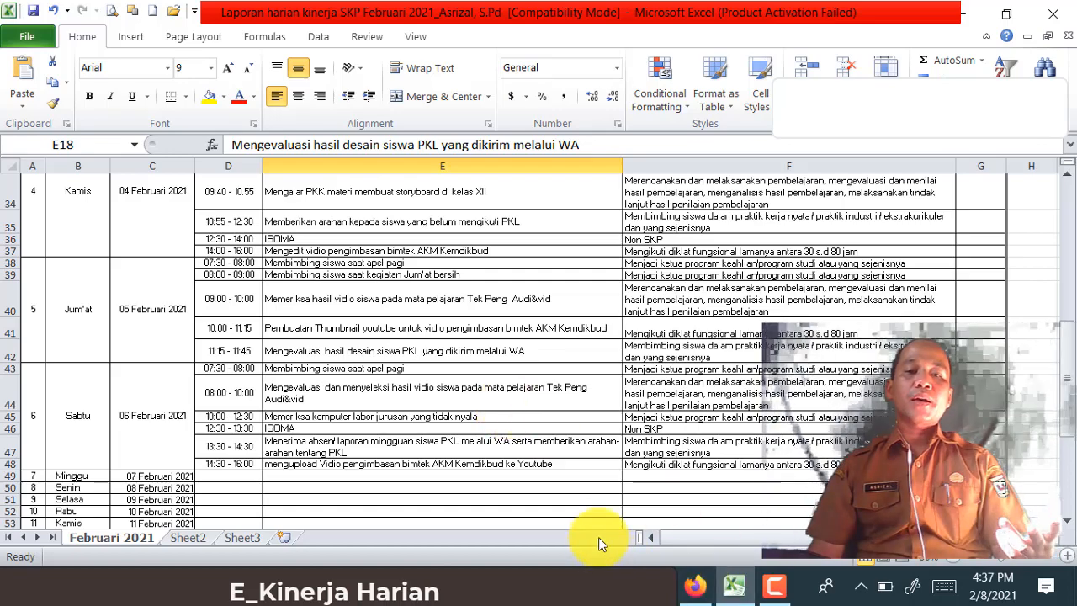
{"action": "scroll", "coordinate": [557, 502], "scroll_direction": "up", "scroll_amount": 3}
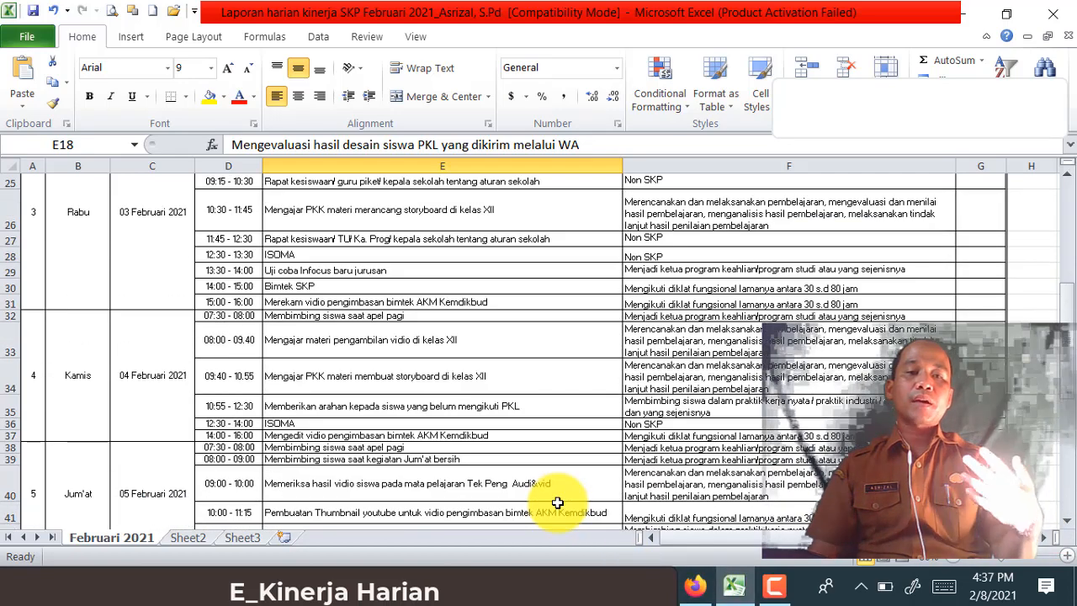
{"action": "scroll", "coordinate": [557, 502], "scroll_direction": "up", "scroll_amount": 2}
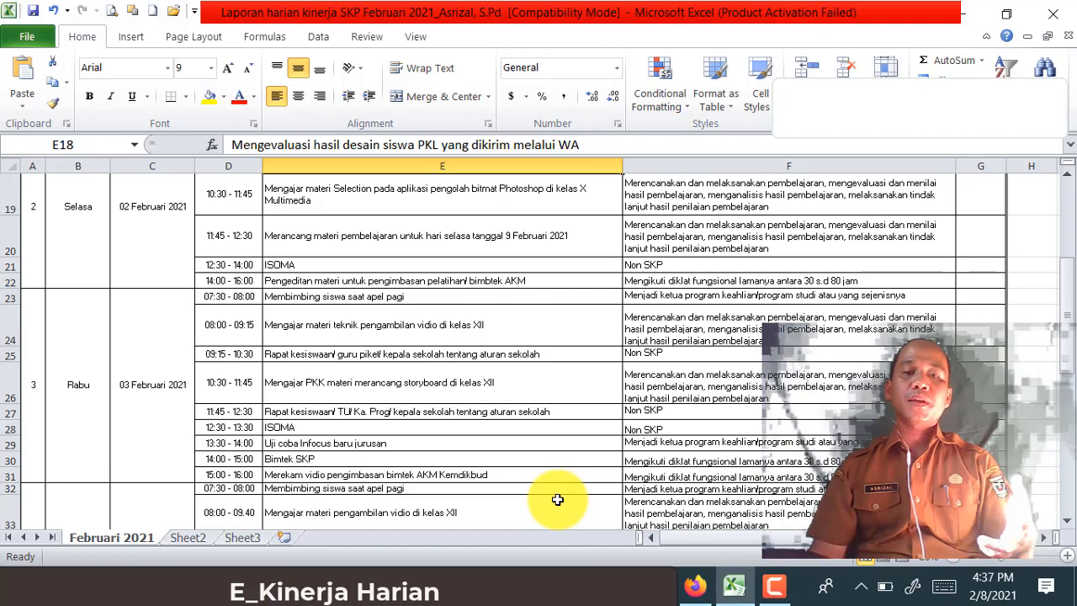
{"action": "scroll", "coordinate": [557, 495], "scroll_direction": "up", "scroll_amount": 5}
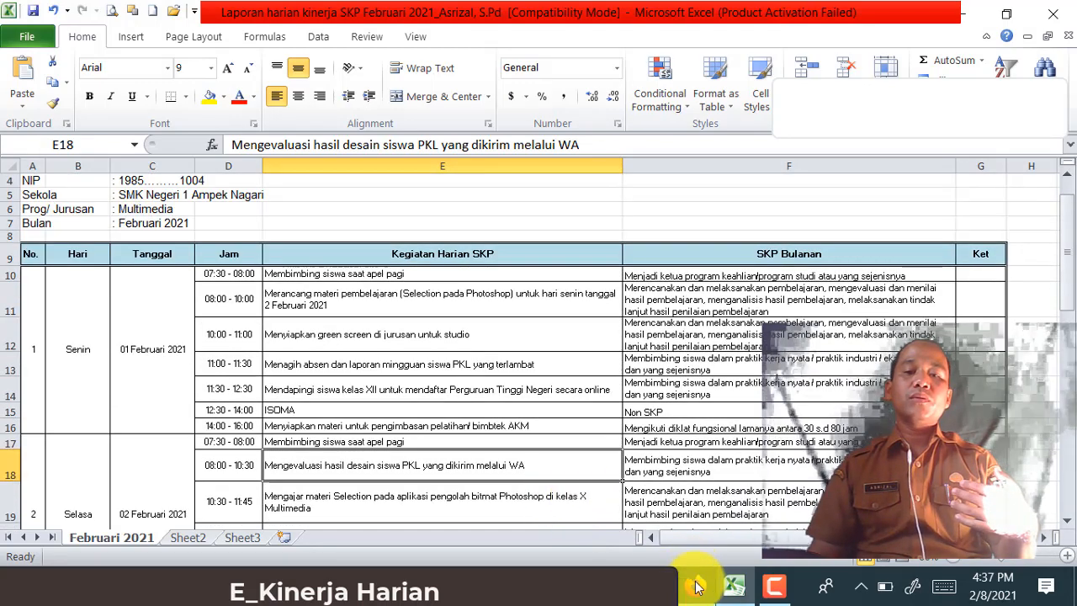
{"action": "left_click", "coordinate": [695, 586]}
{"action": "scroll", "coordinate": [598, 516], "scroll_direction": "up", "scroll_amount": 2}
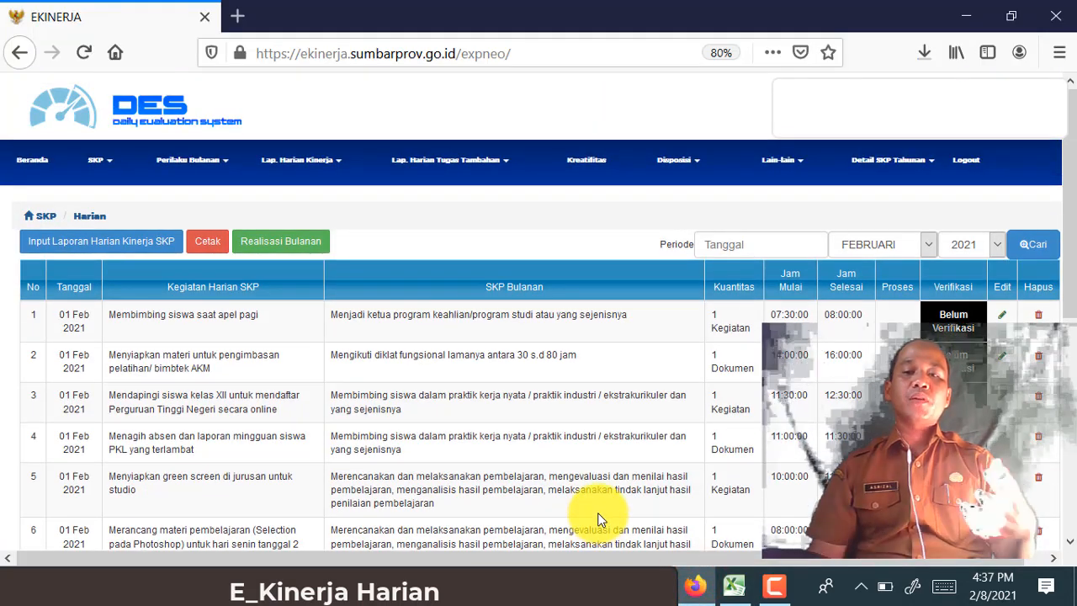